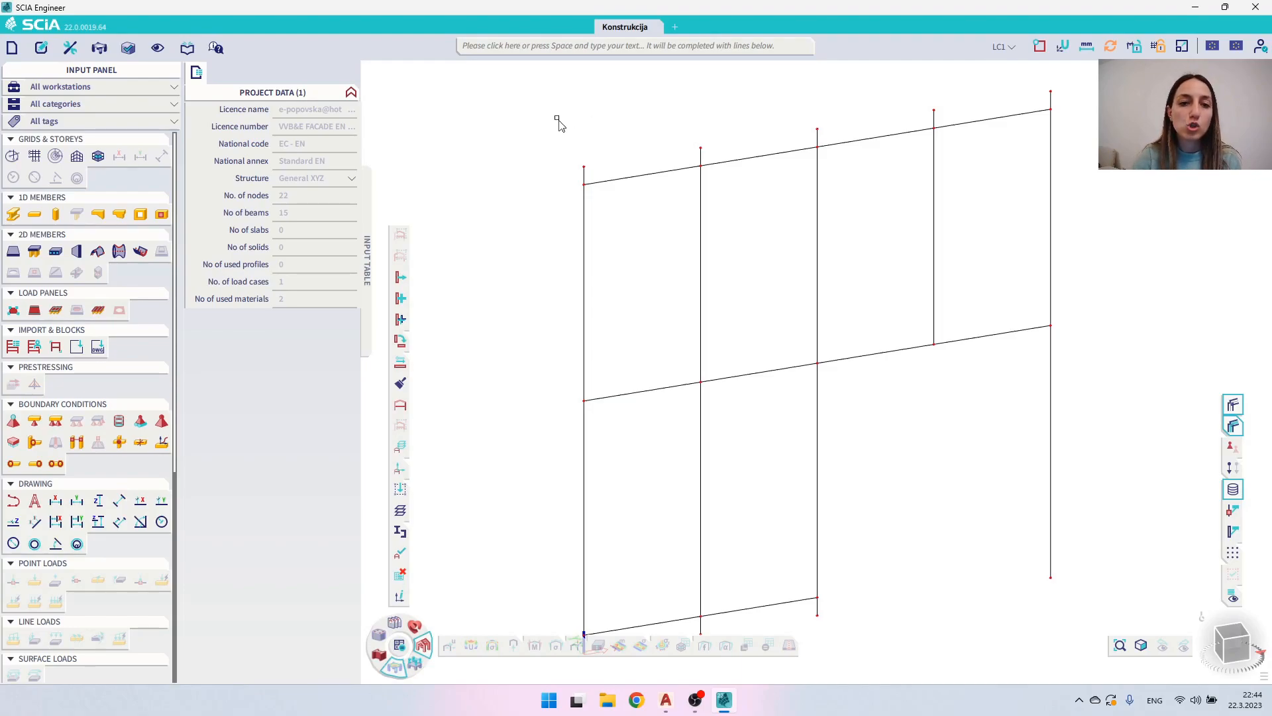
- Open the project's cross-section library and start a new cross-section
click(188, 49)
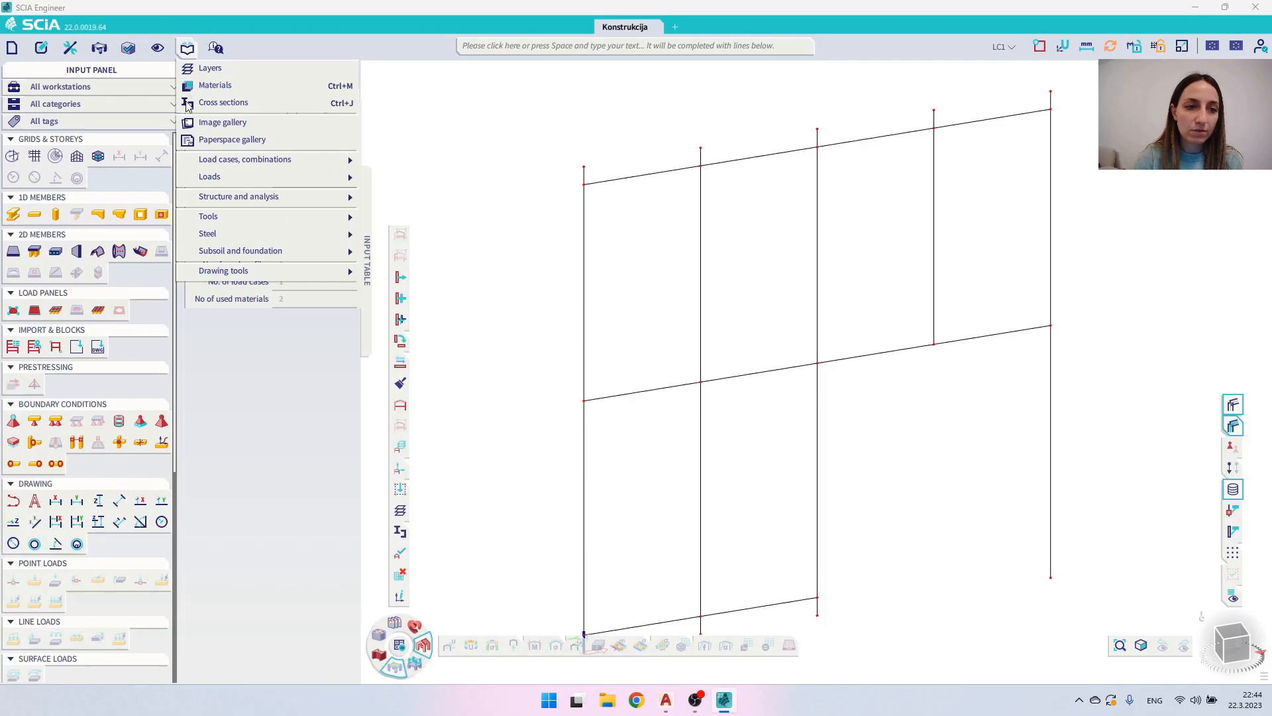
click(189, 104)
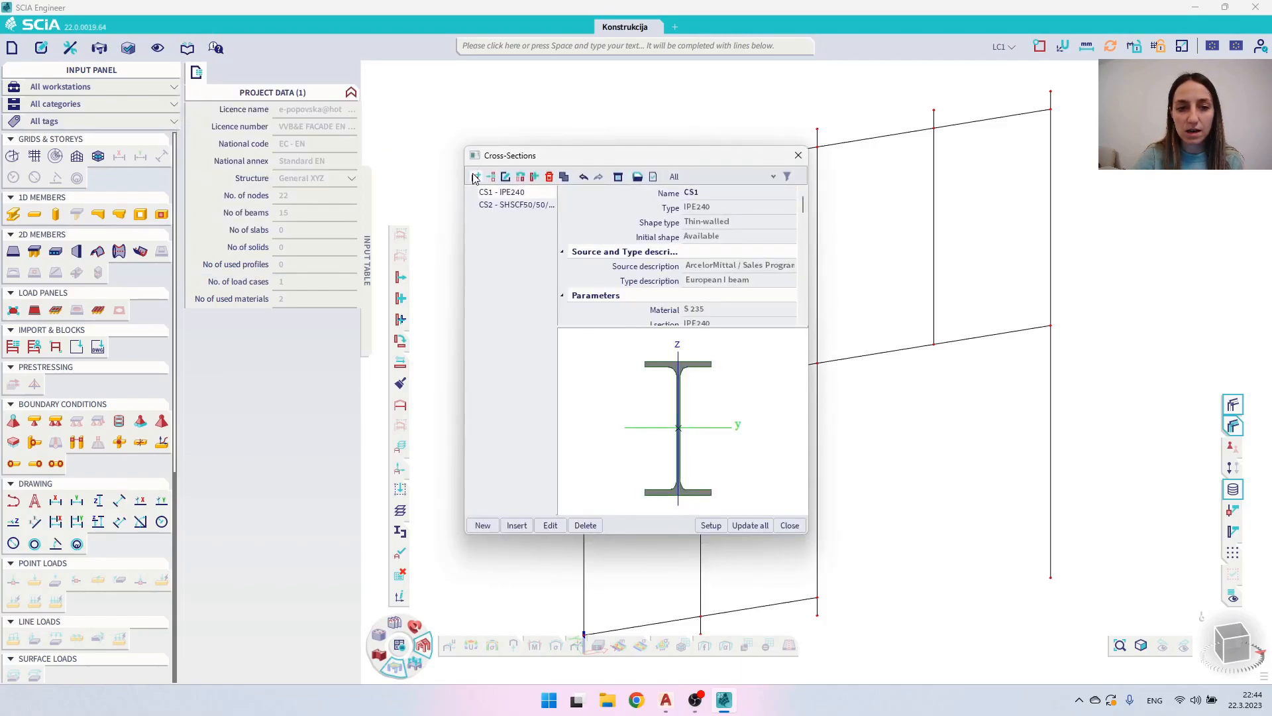
click(485, 524)
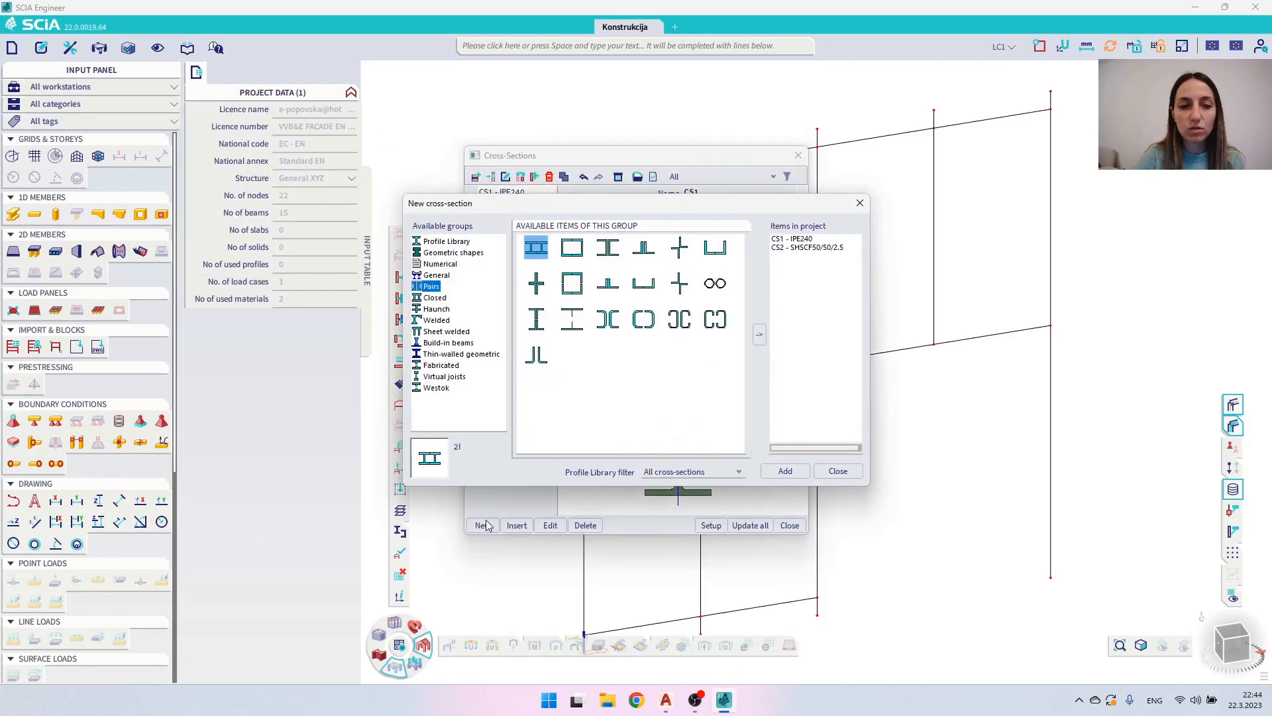
- Examine the Profile Library sections, its filter options and the Thin-walled geometric group
click(437, 242)
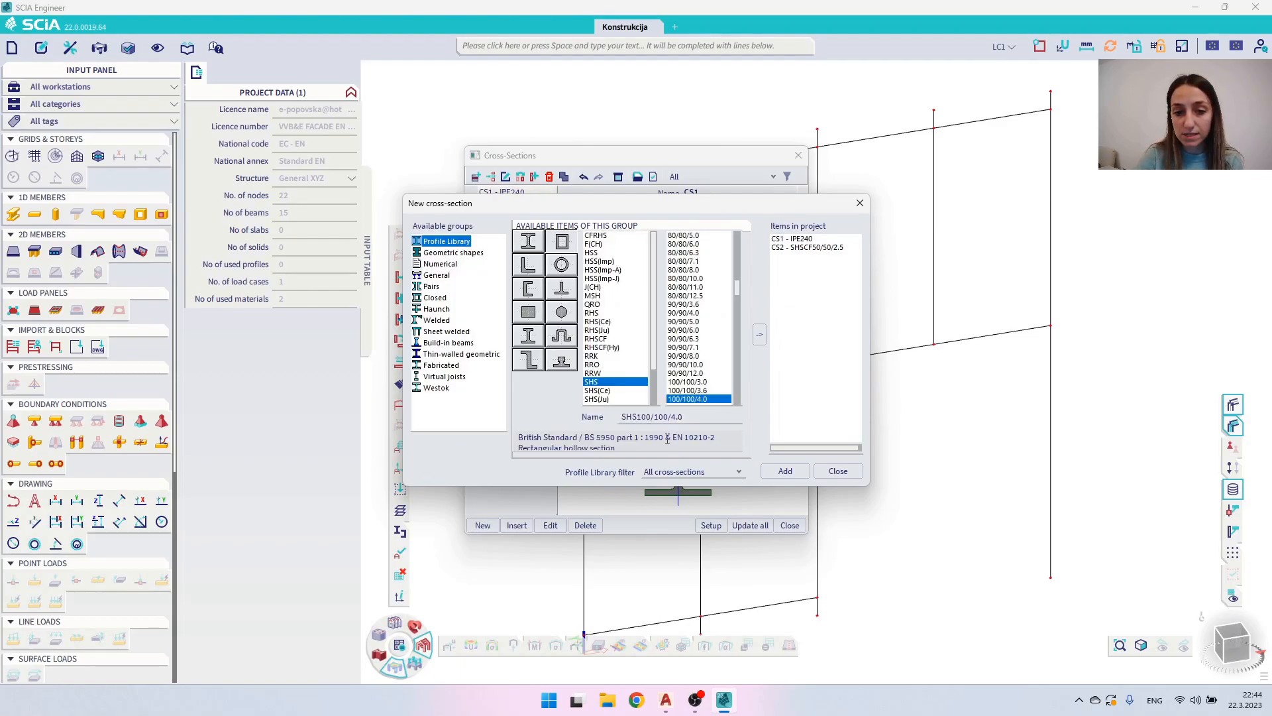
click(658, 472)
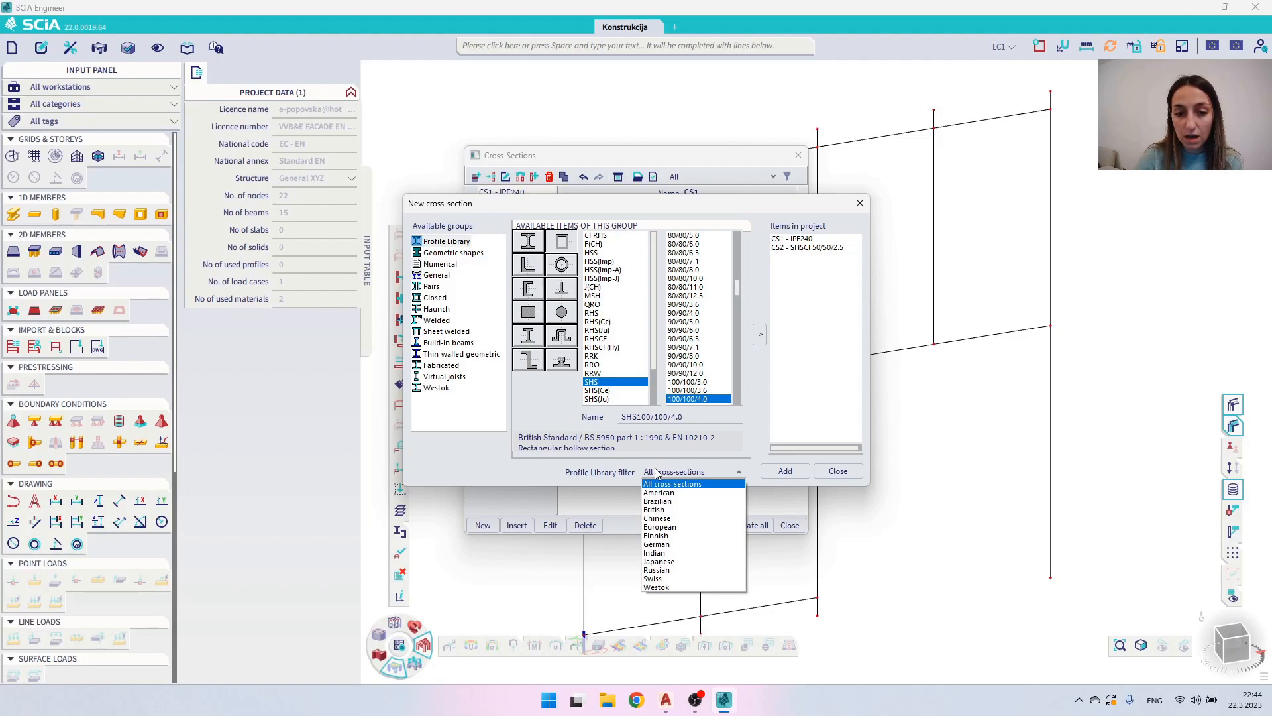
click(681, 484)
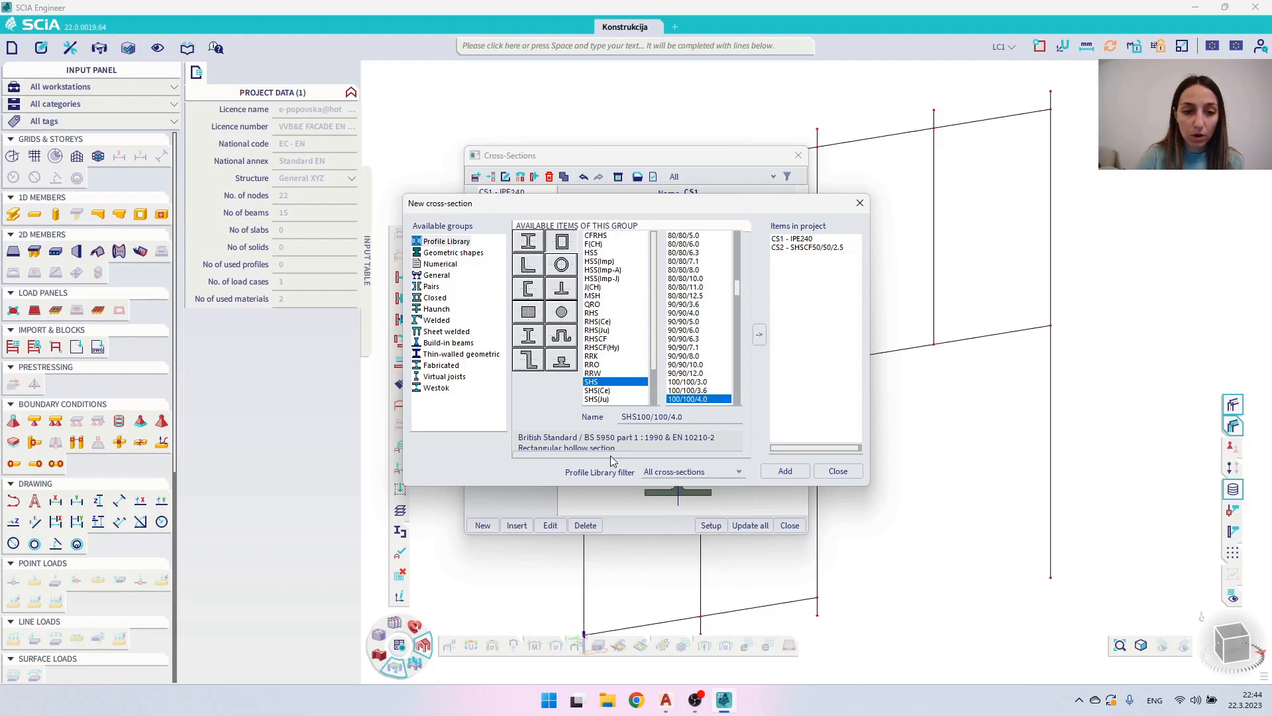
click(439, 354)
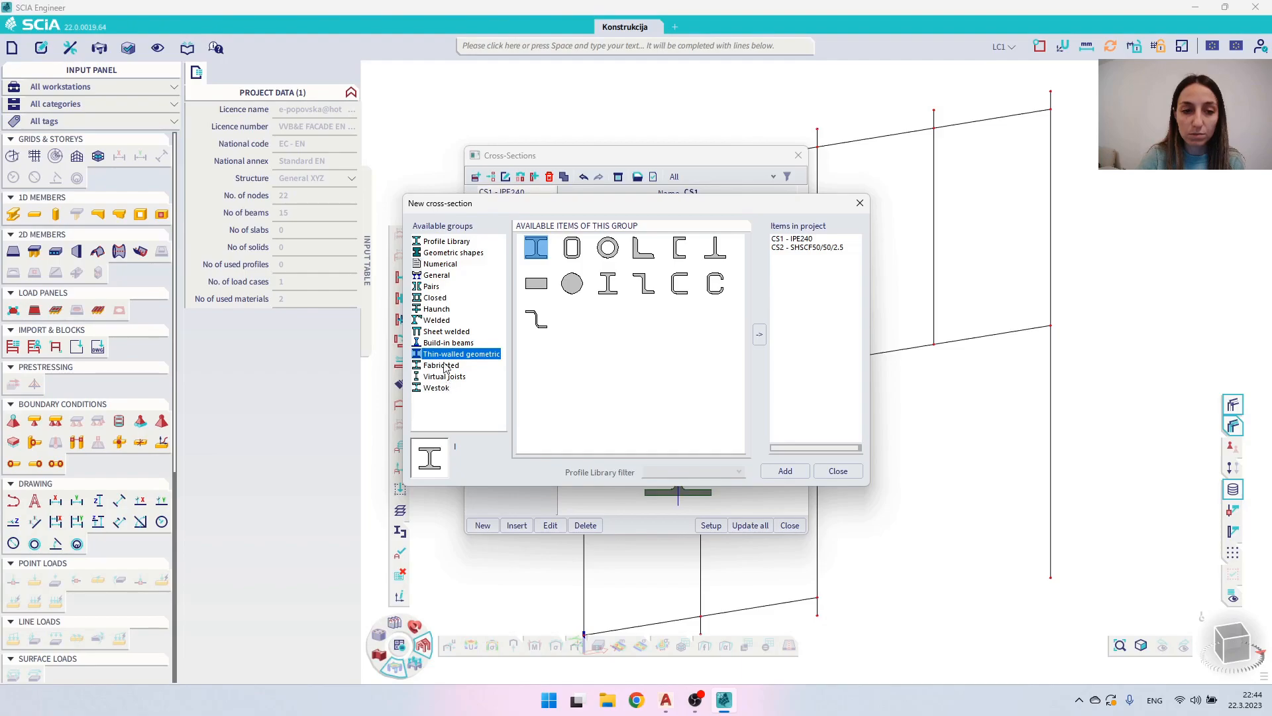
- Create a new General cross-section and maximize the Cross-section editor
click(435, 276)
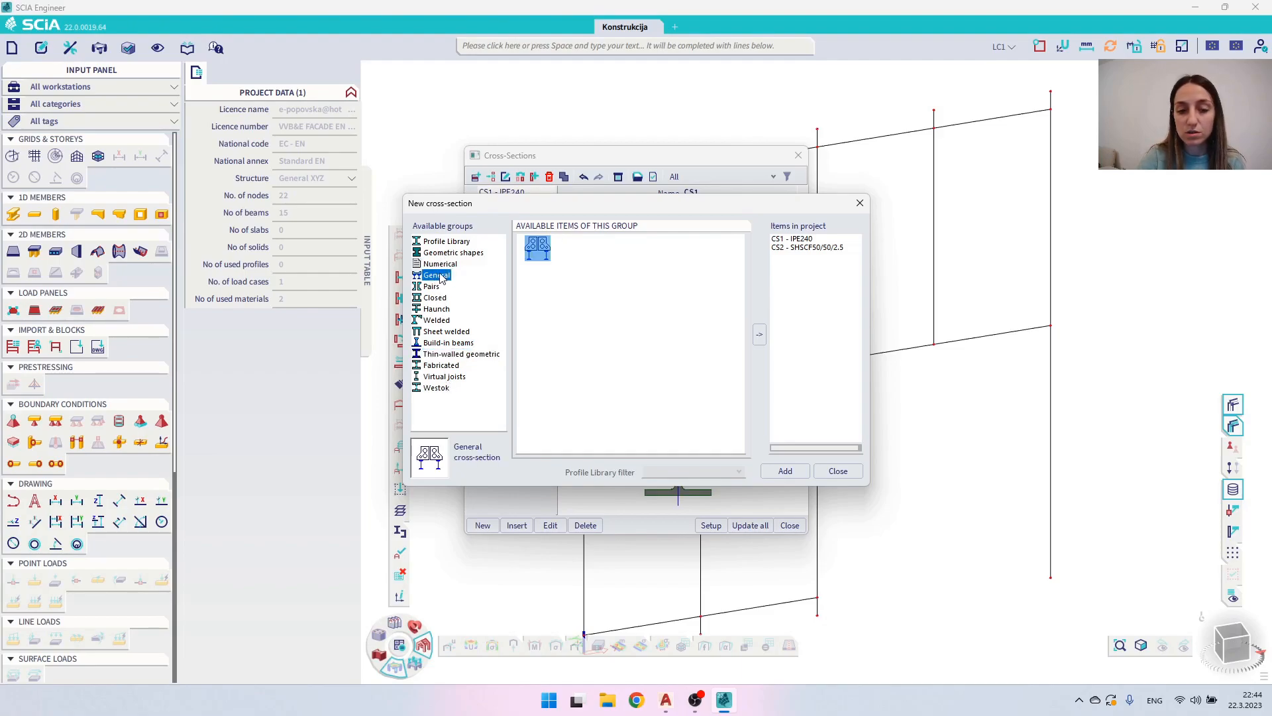
double_click(539, 247)
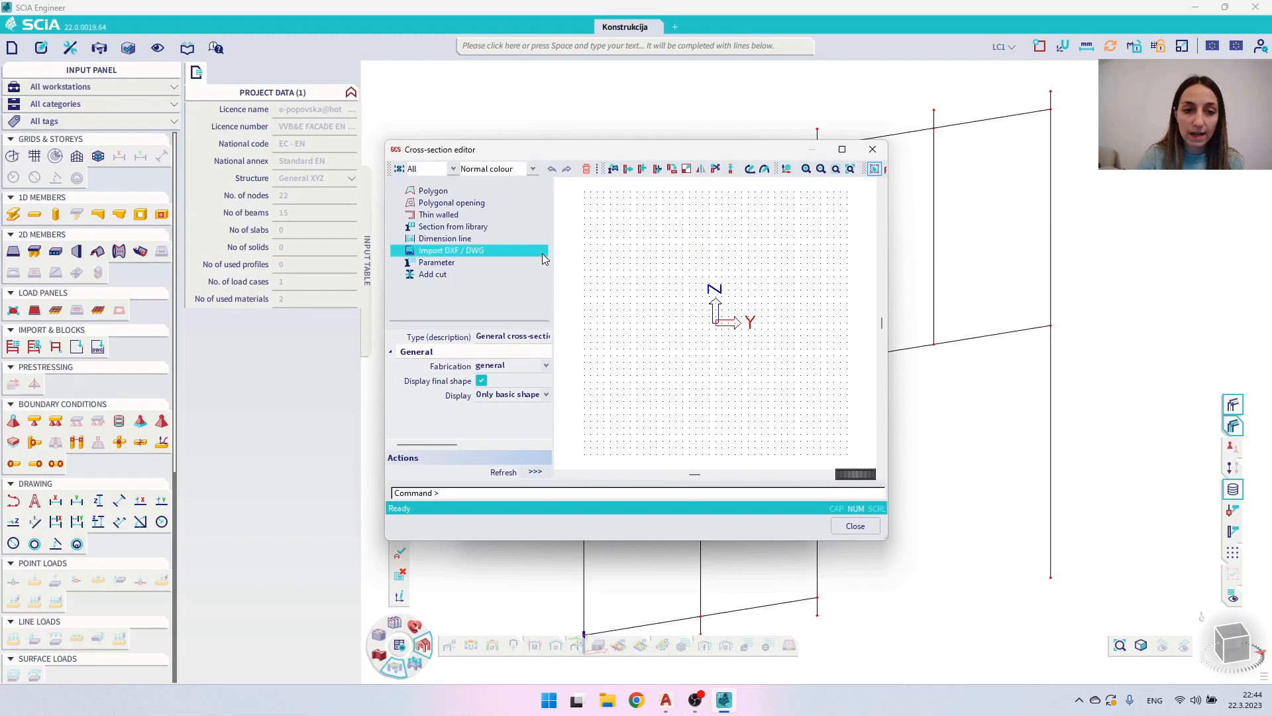
click(841, 148)
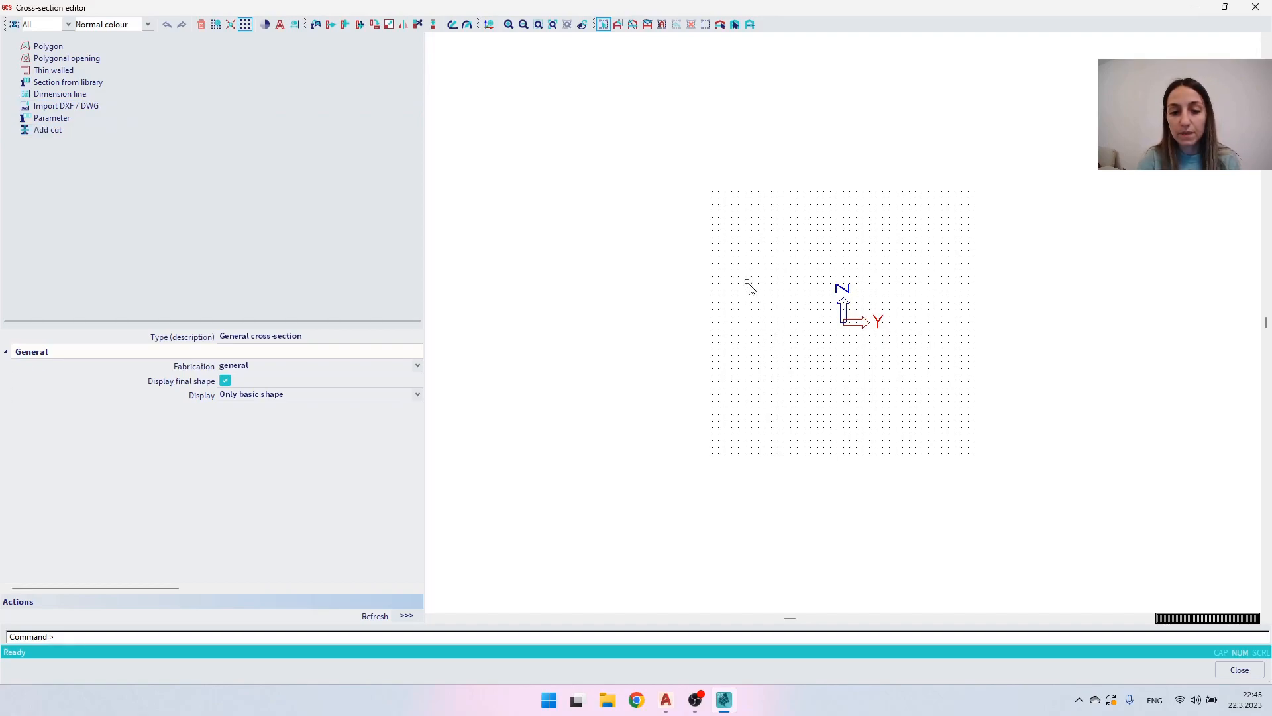
- Switch to General section.dwg in AutoCAD and export it to the Desktop as General section.dxf in AutoCAD 2013/LT2013 DXF format
mouse_move(667, 699)
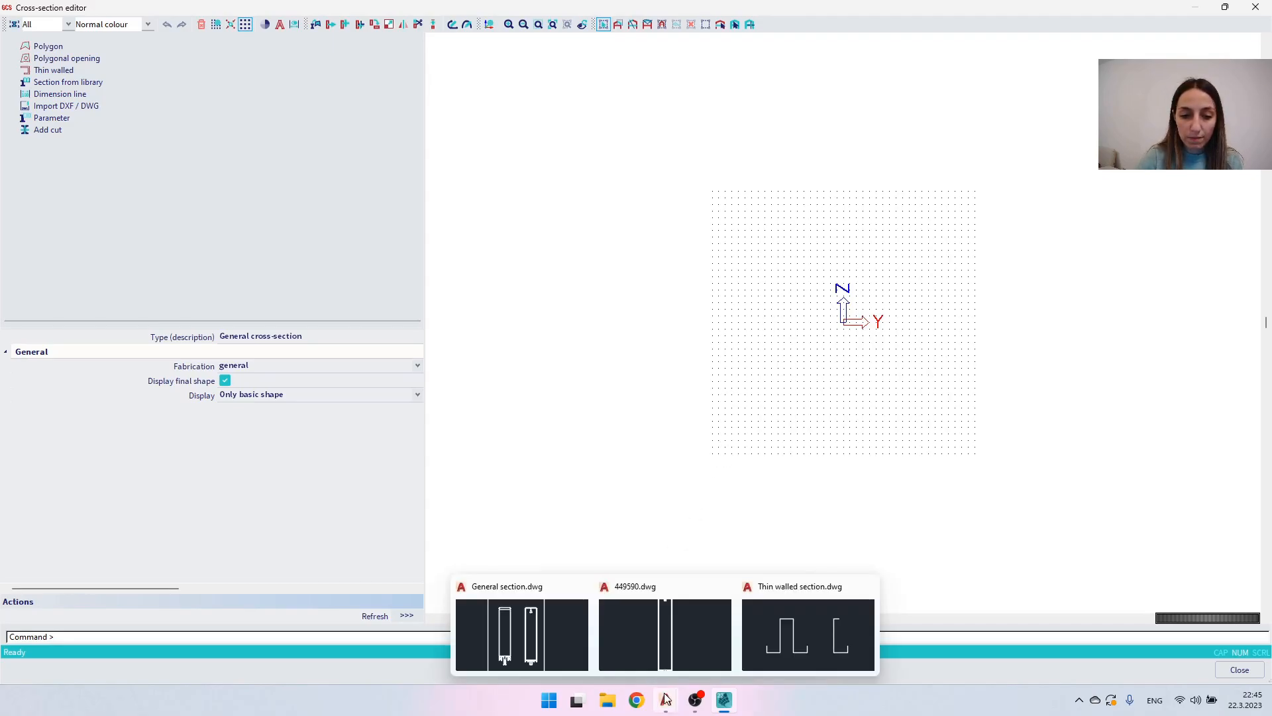
click(537, 629)
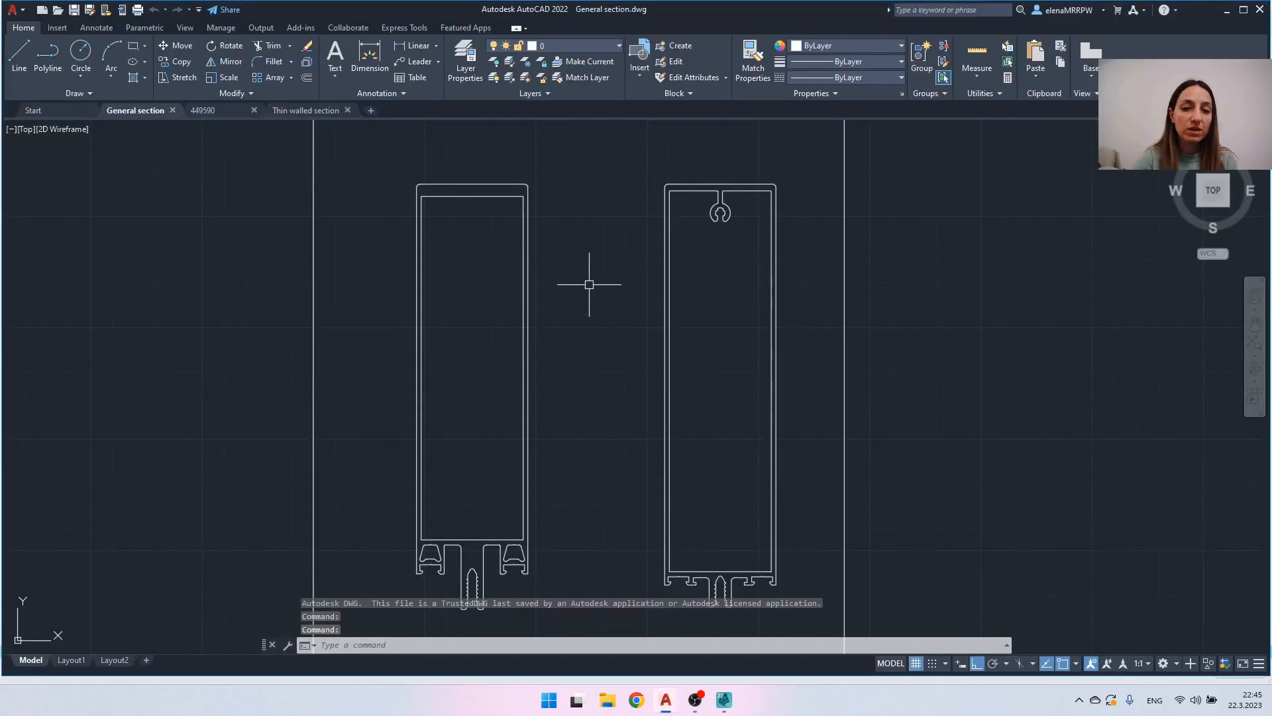
scroll(656, 272, down, 3)
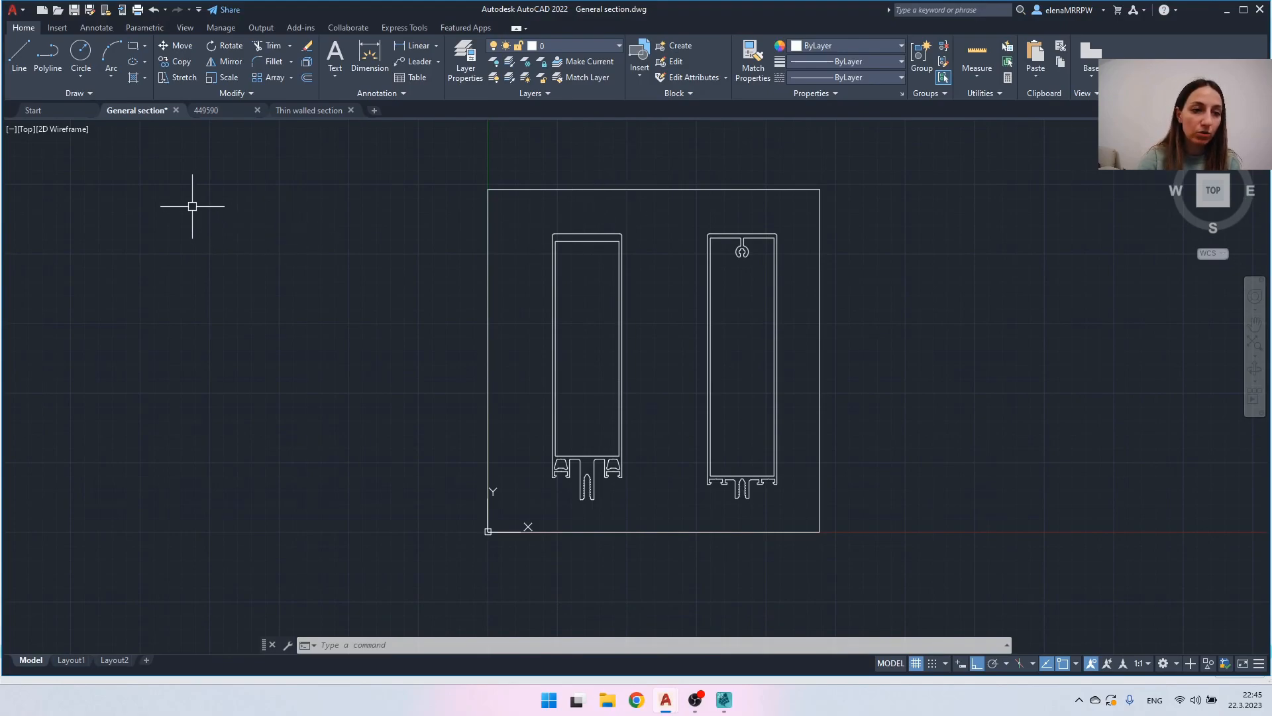
text(d)
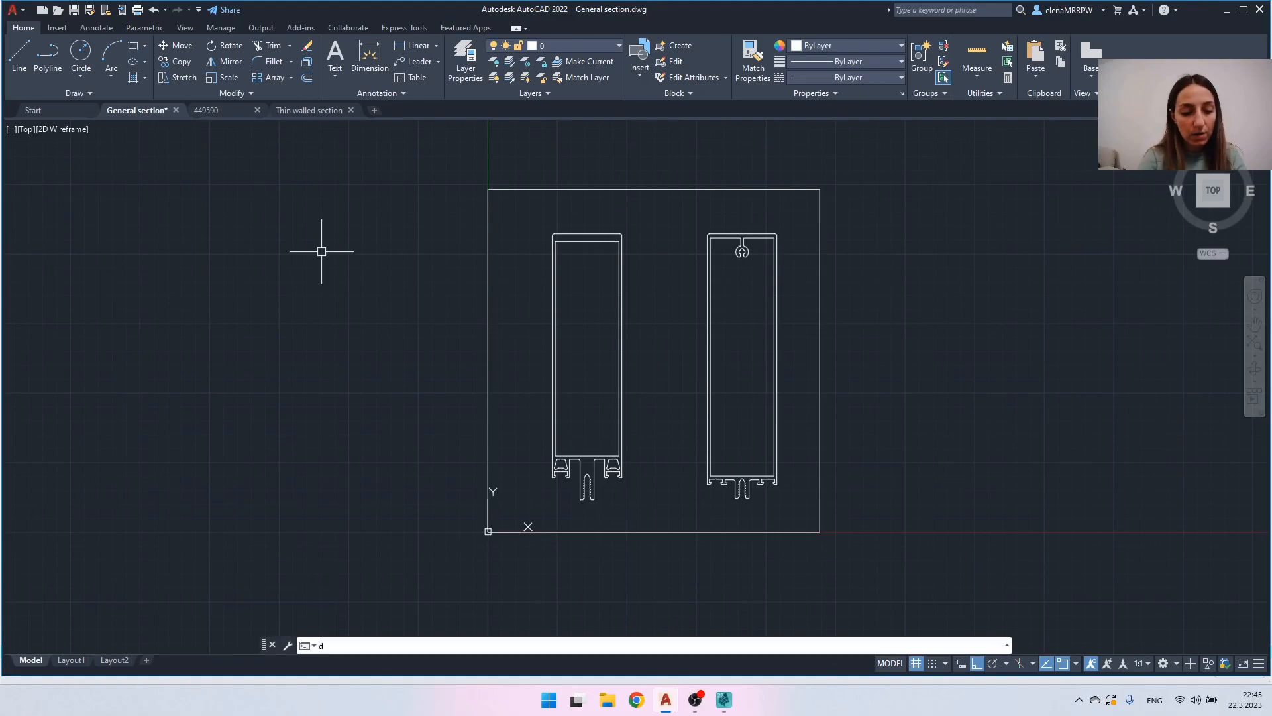
text(xfout)
key(Return)
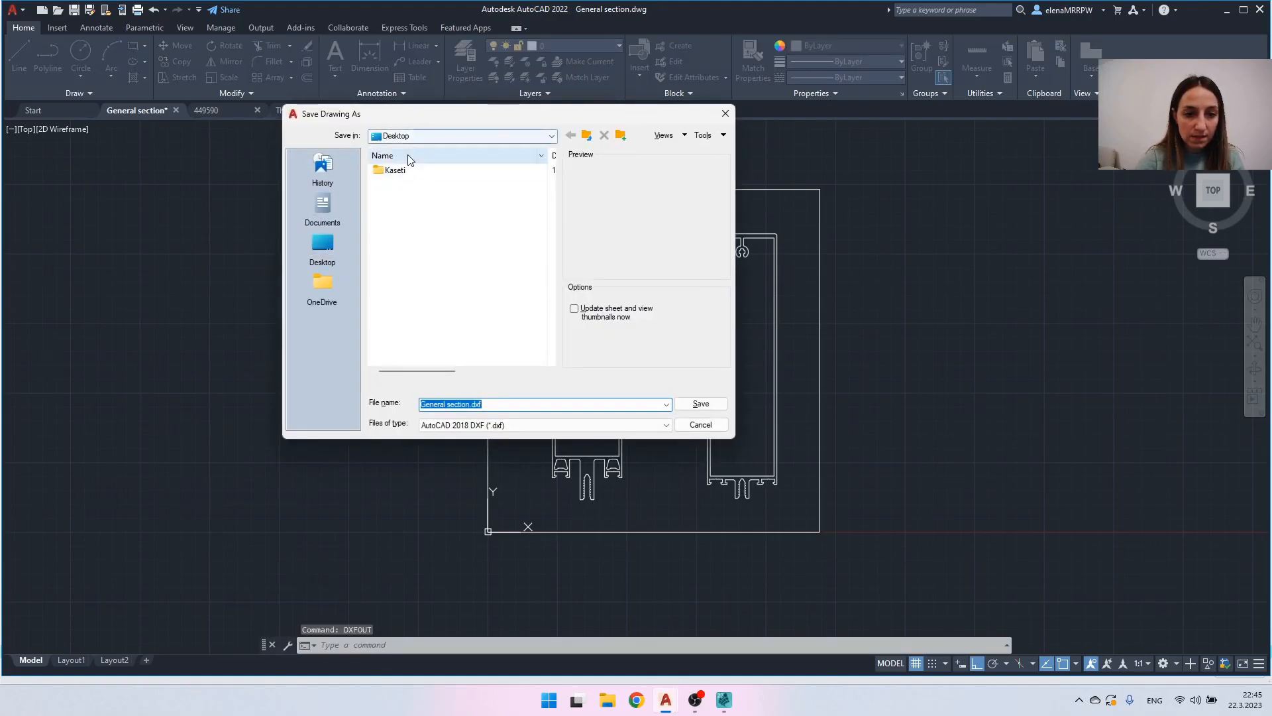
click(491, 426)
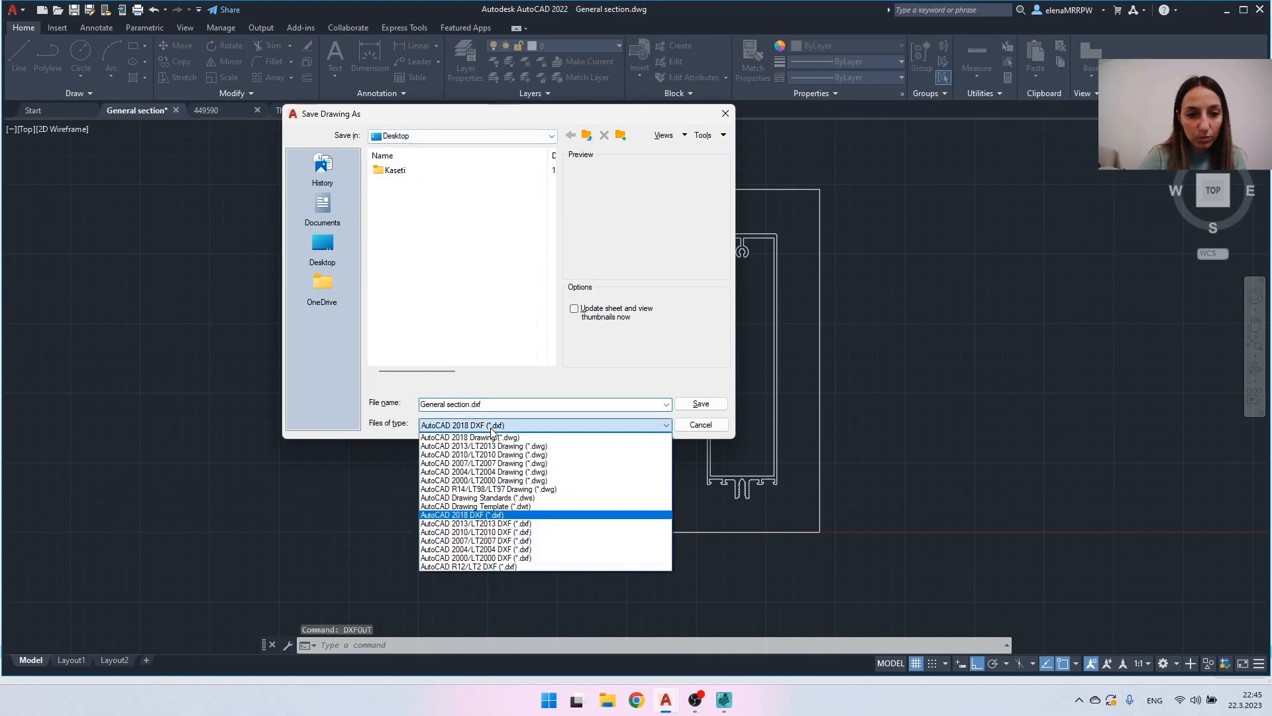
click(462, 524)
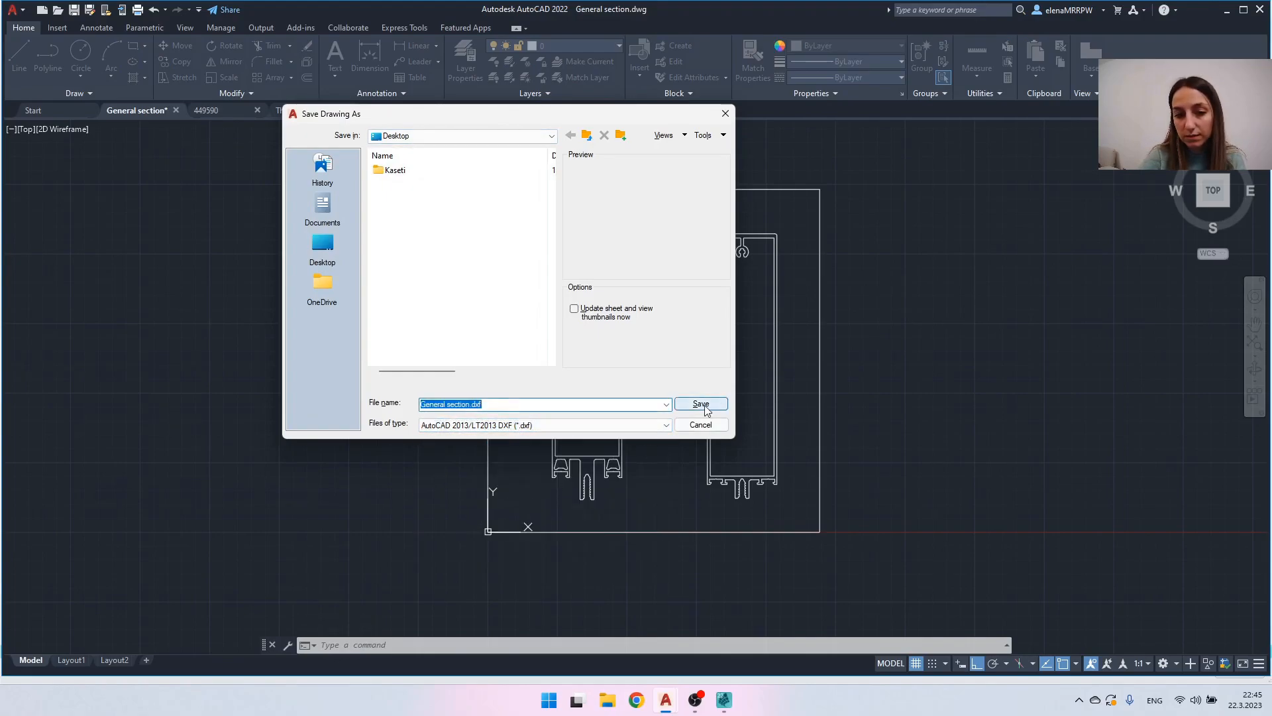
click(705, 403)
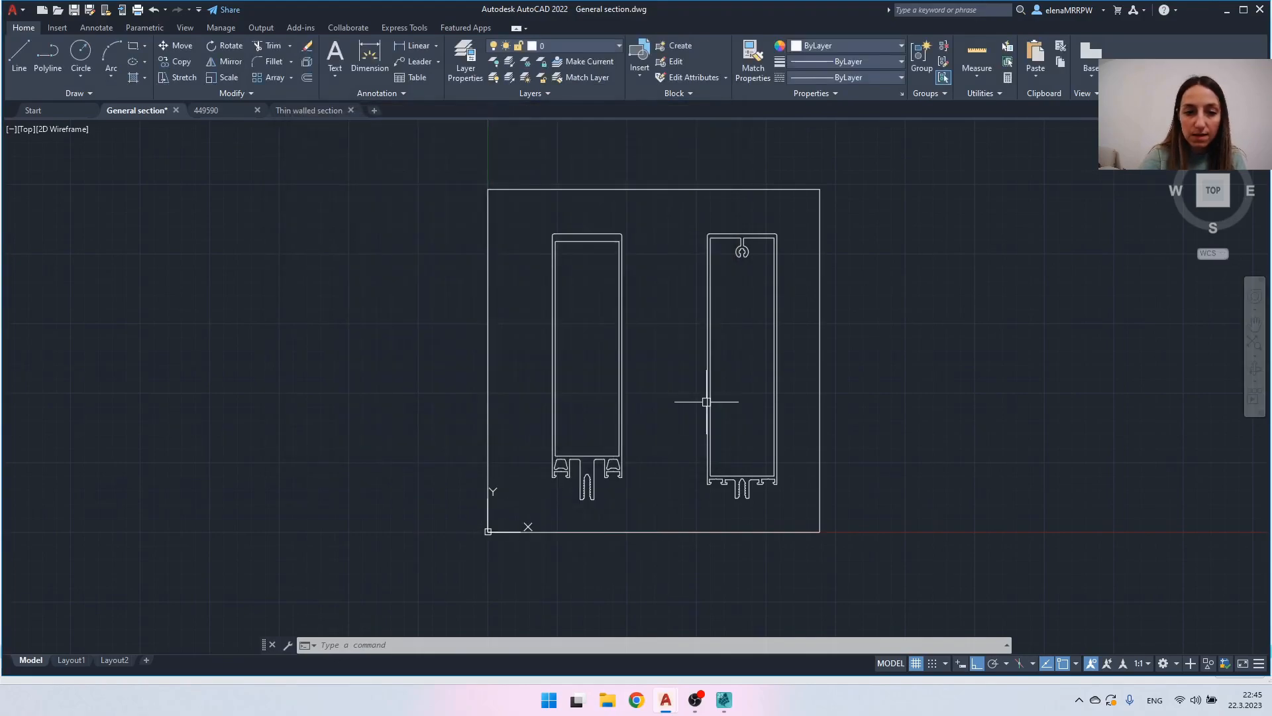
- Switch back to SCIA Engineer's Cross-section editor and load General section.dxf from the Desktop for DXF import
click(724, 703)
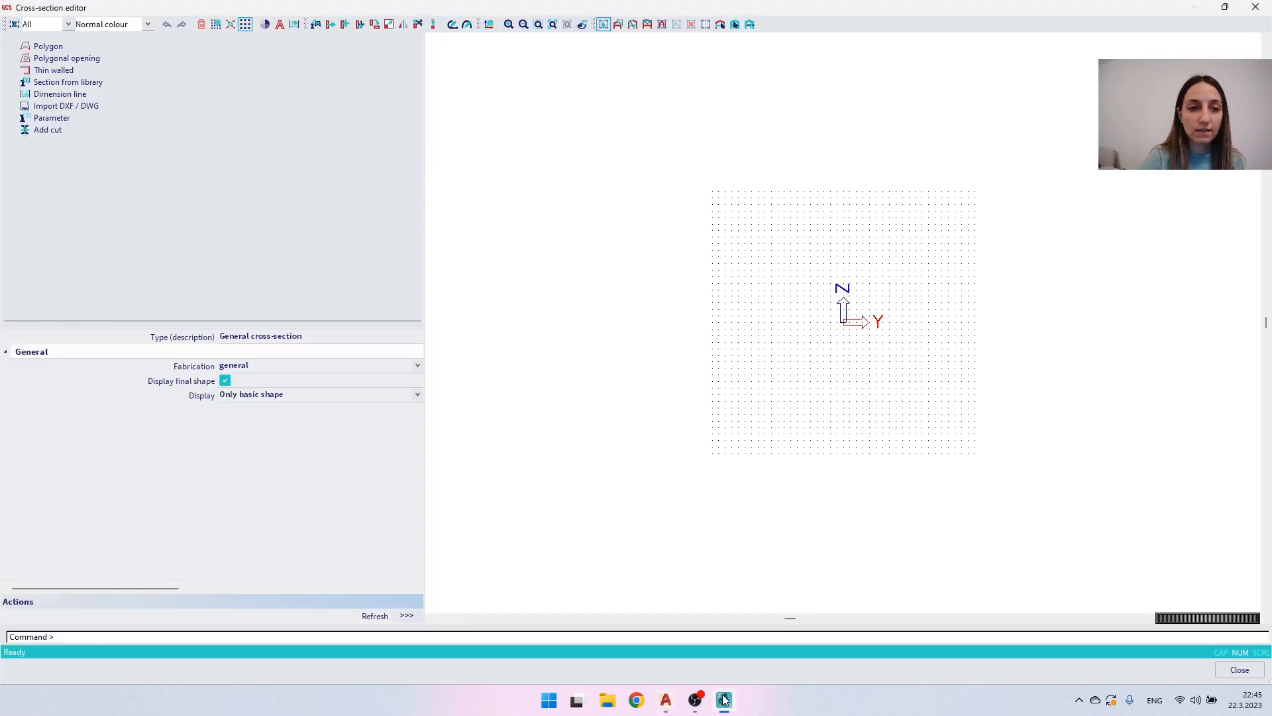
click(77, 106)
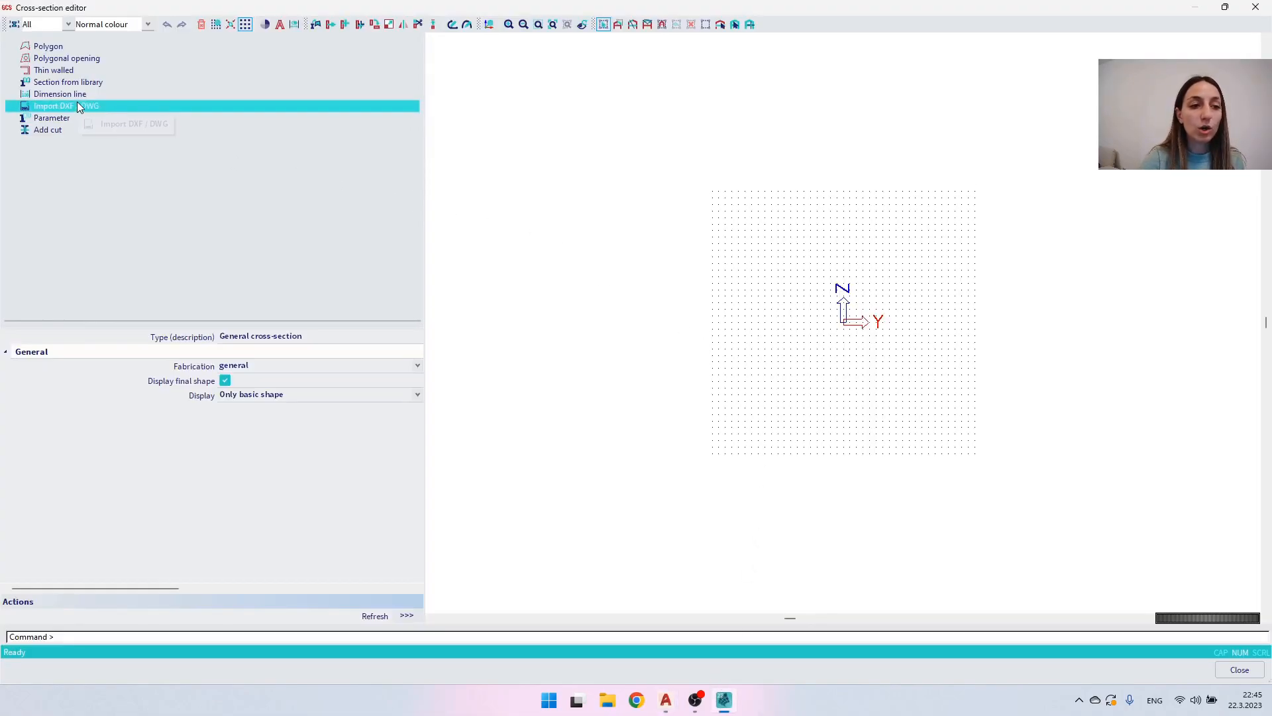
double_click(77, 103)
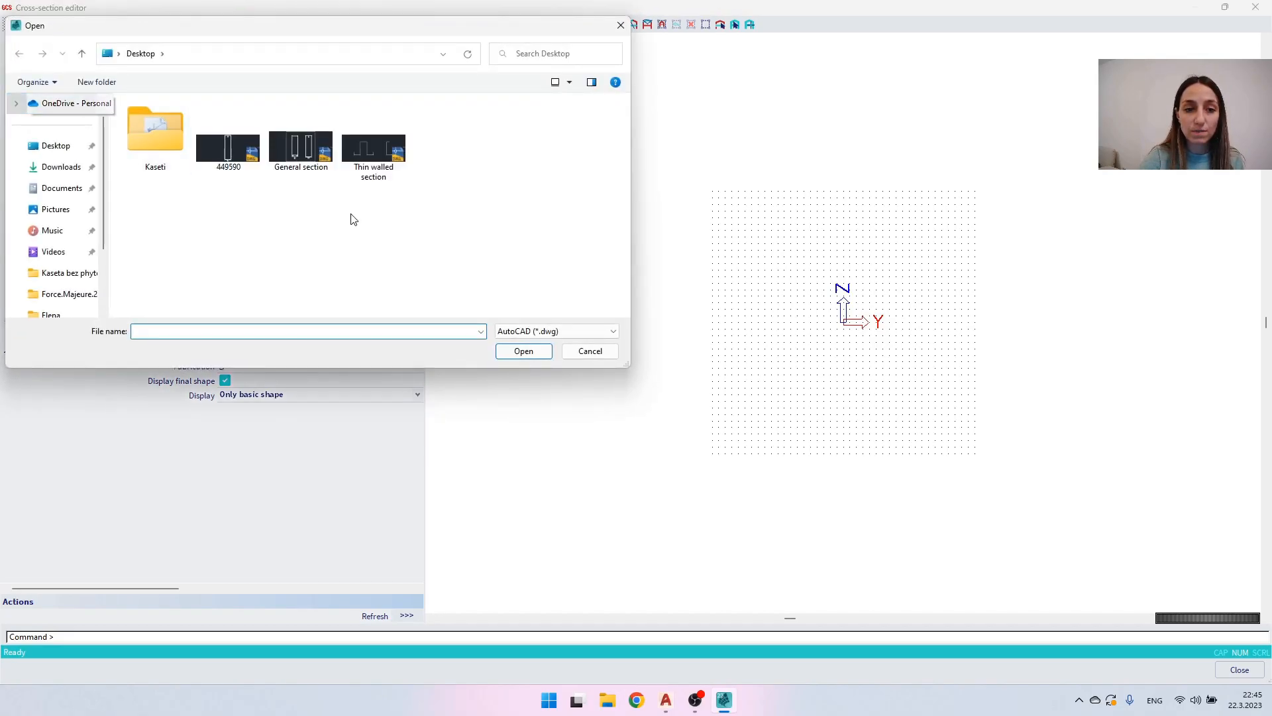
click(514, 331)
click(517, 354)
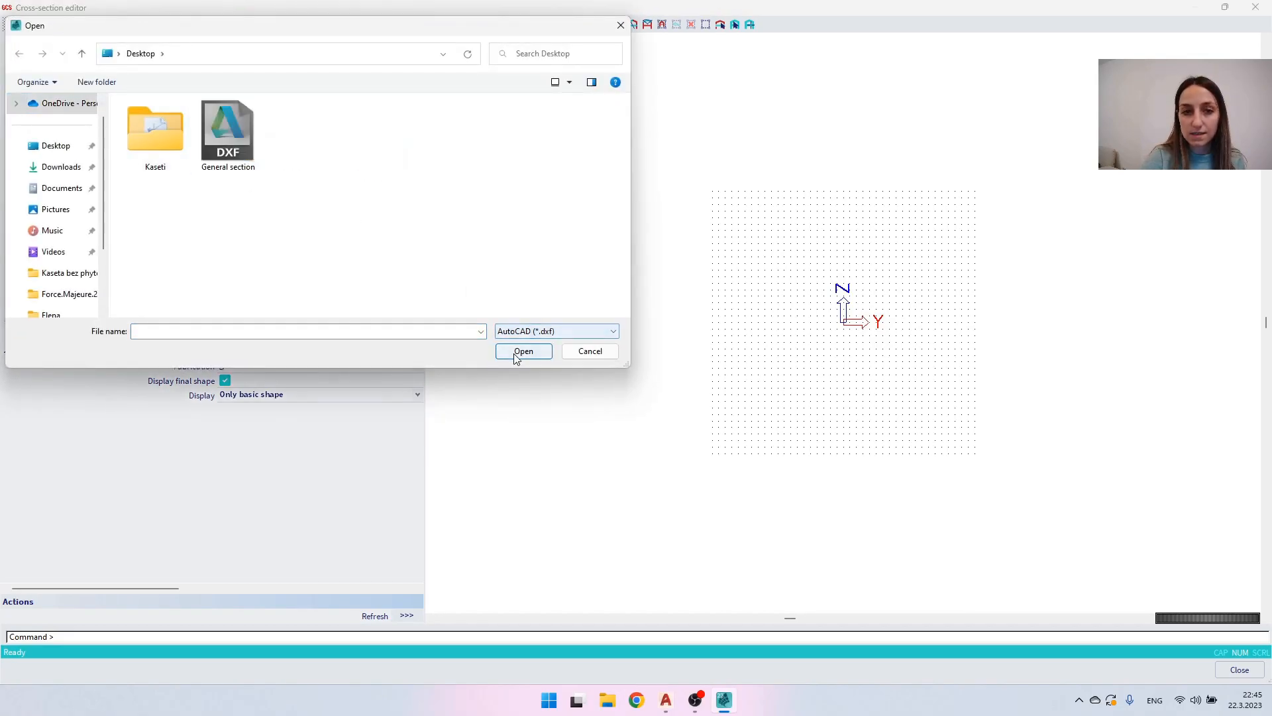
double_click(222, 131)
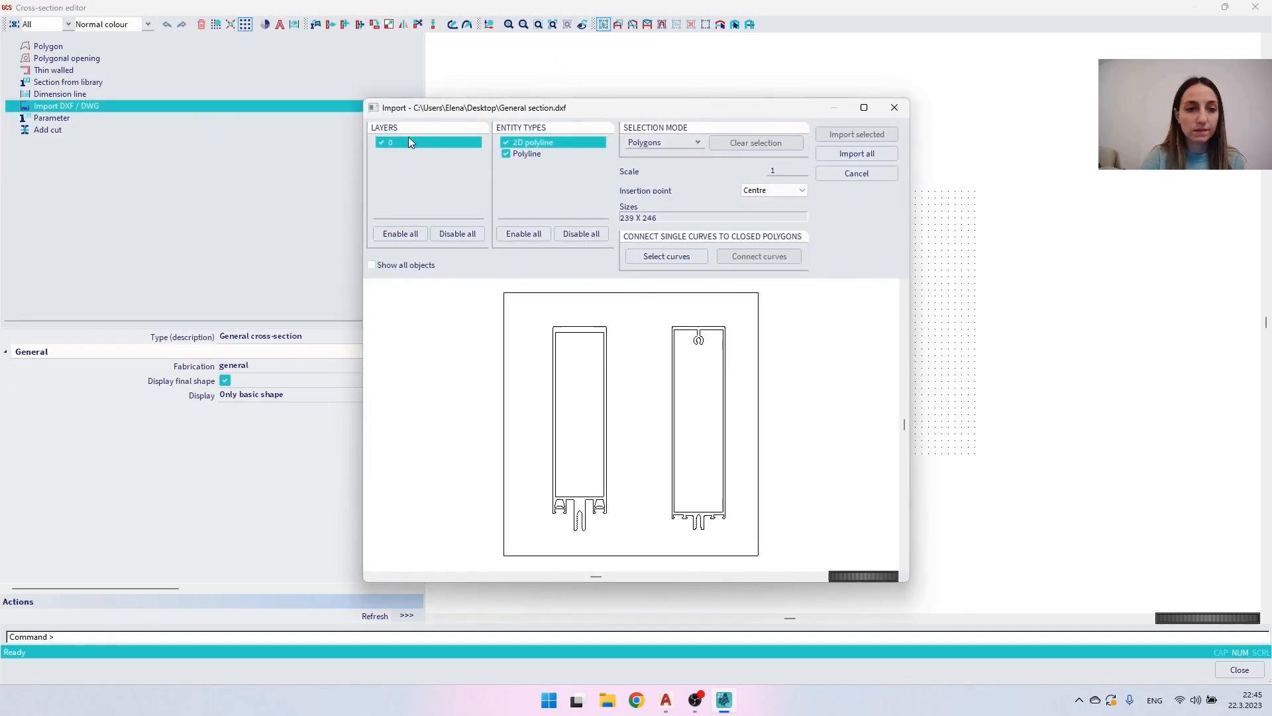
drag(439, 114, 566, 85)
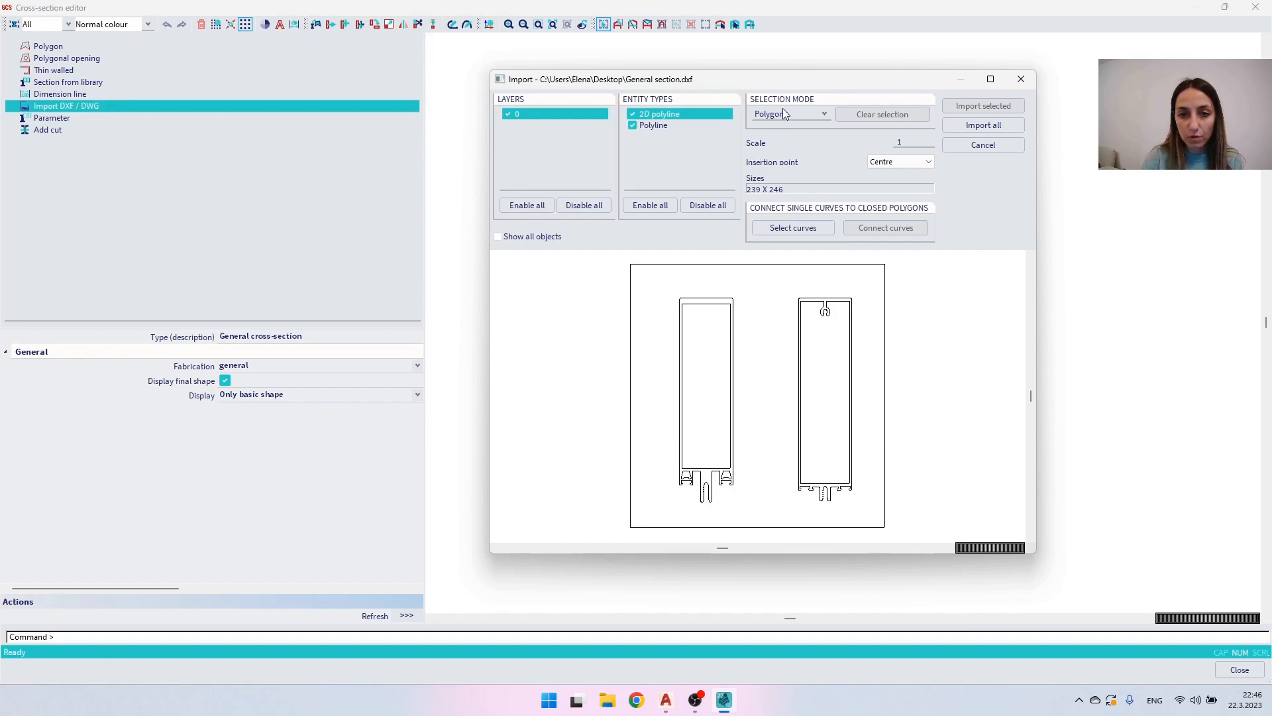
- Import the left profile with its outer contour as a polygon and its inner contours as polygonal openings
click(721, 299)
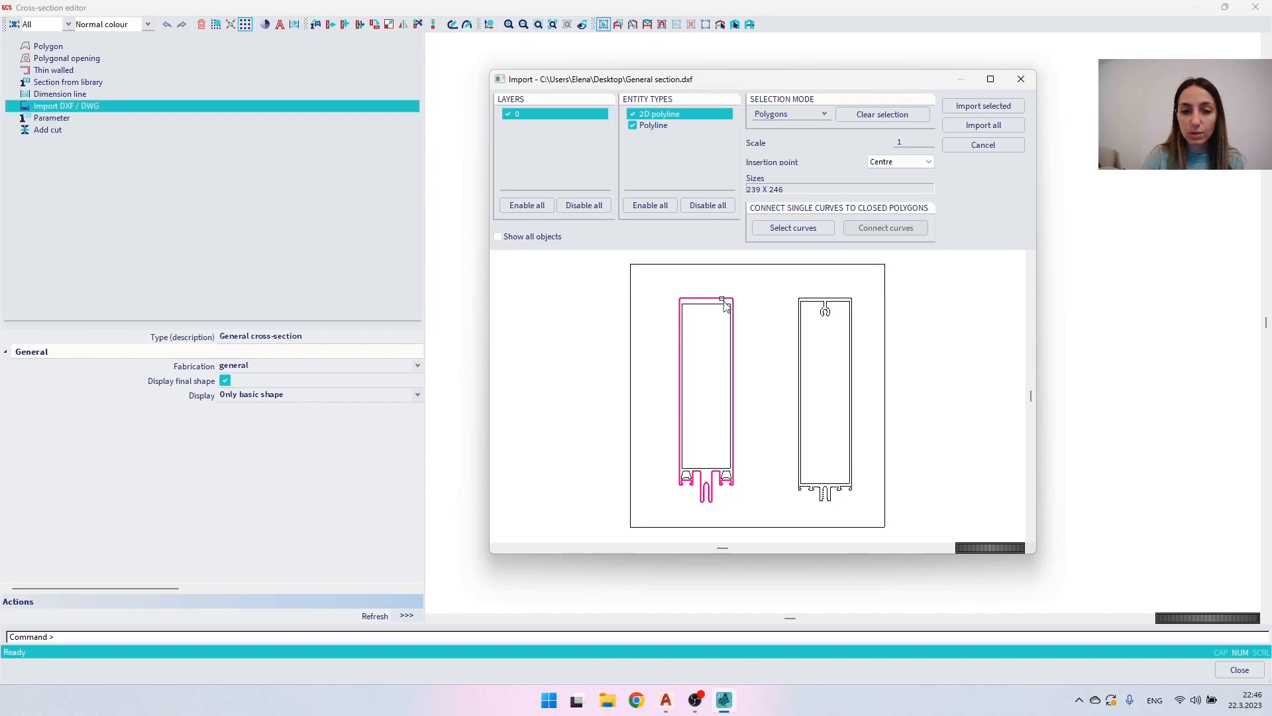
click(774, 113)
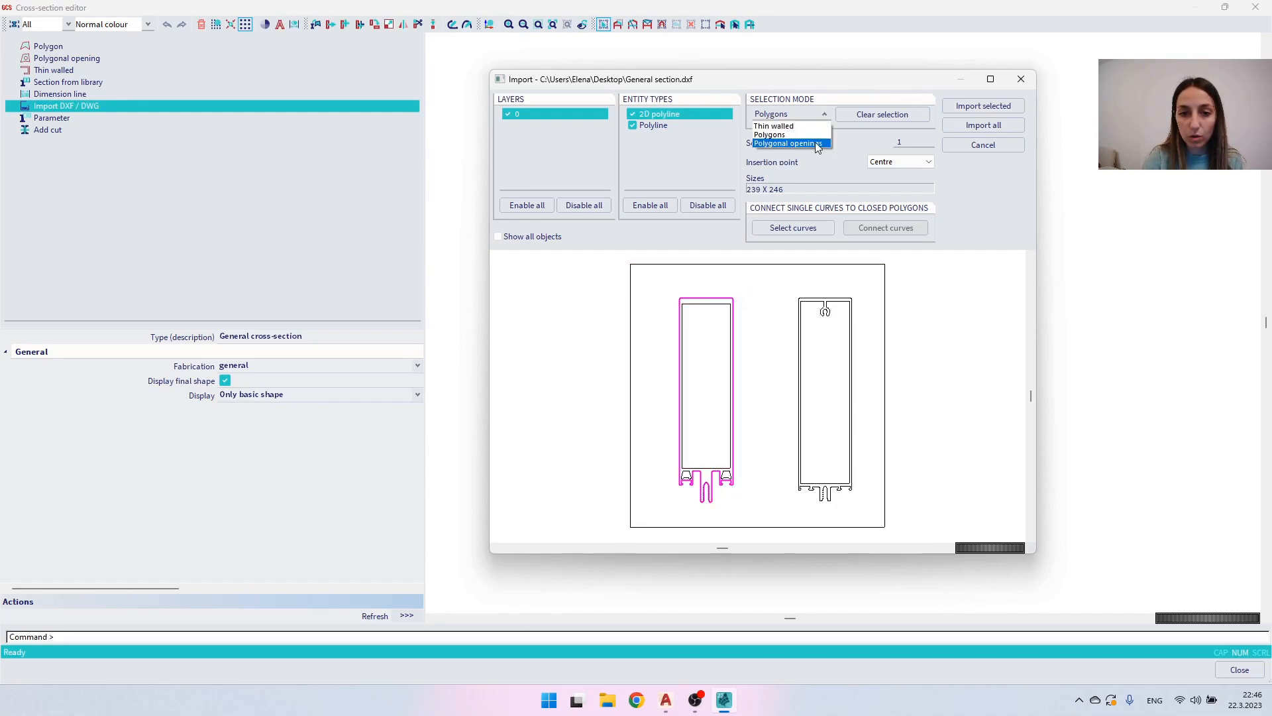
click(816, 144)
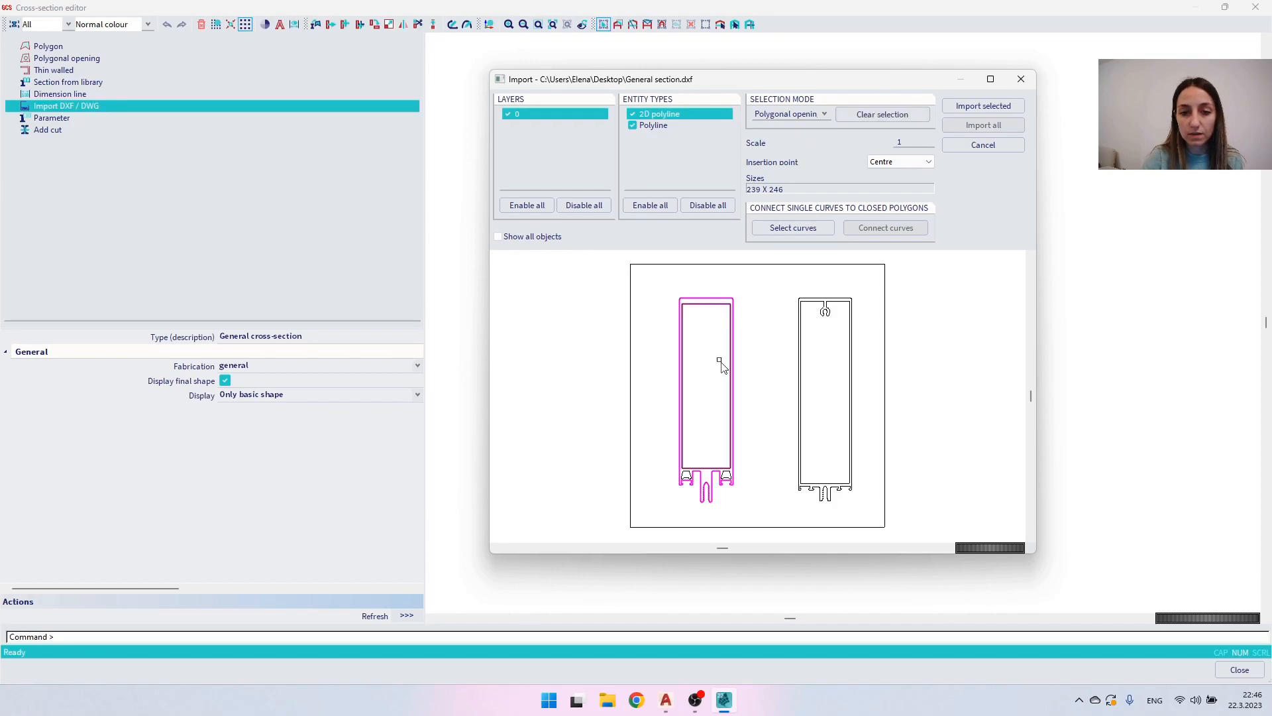
scroll(714, 470, up, 4)
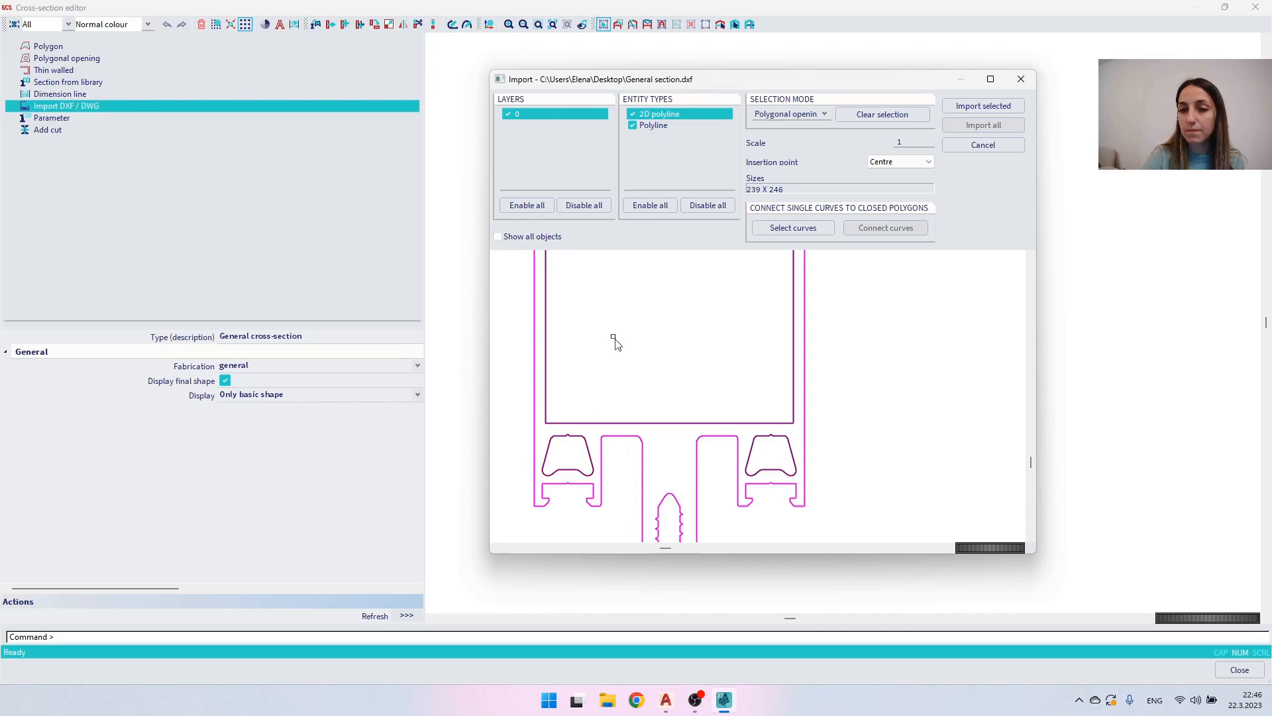
click(975, 109)
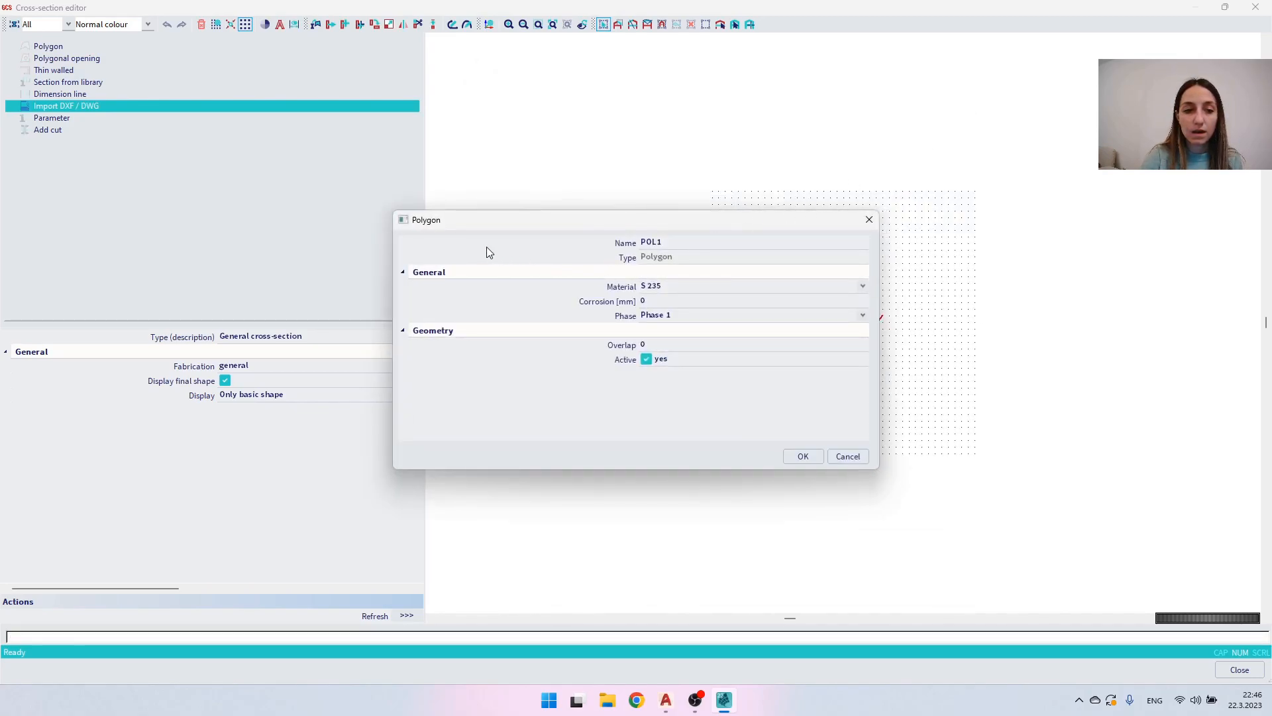
- Set the imported polygon's material to EN-AW 6060 (EP,ET,ER/B) T66 (0-3)
click(682, 289)
scroll(740, 386, down, 2)
drag(864, 325, 853, 465)
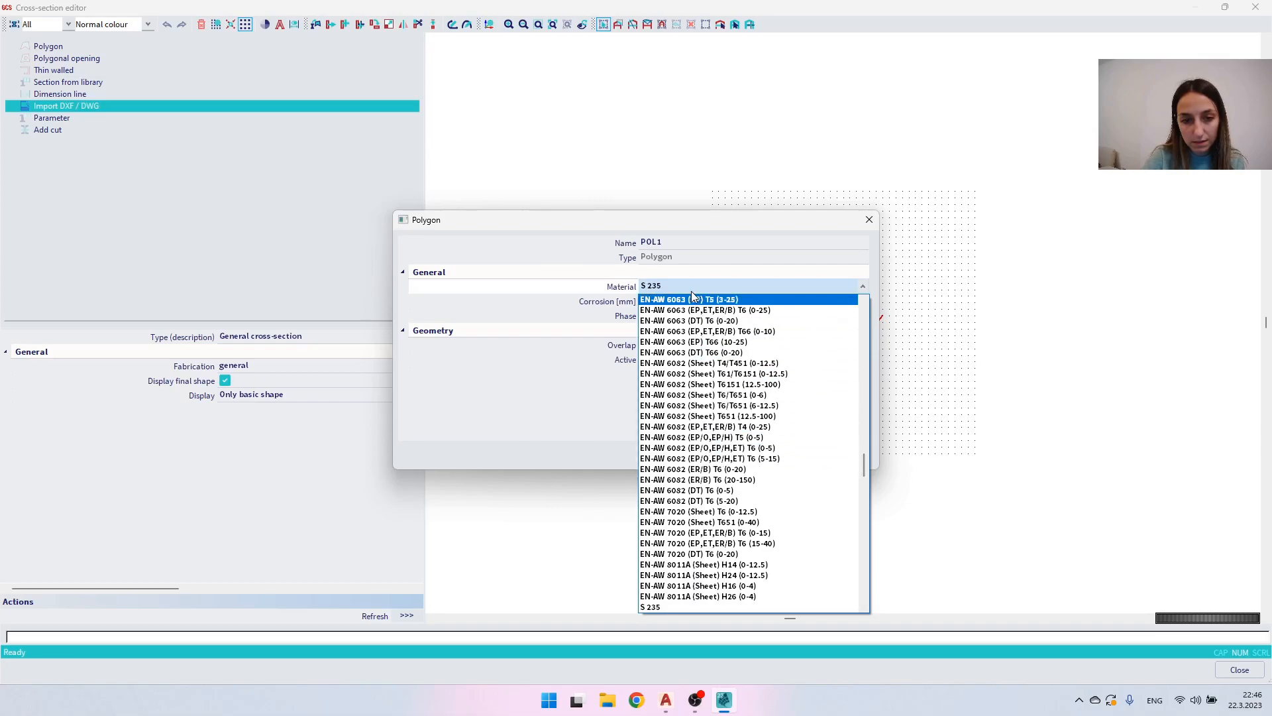
scroll(689, 320, down, 2)
scroll(689, 321, up, 1)
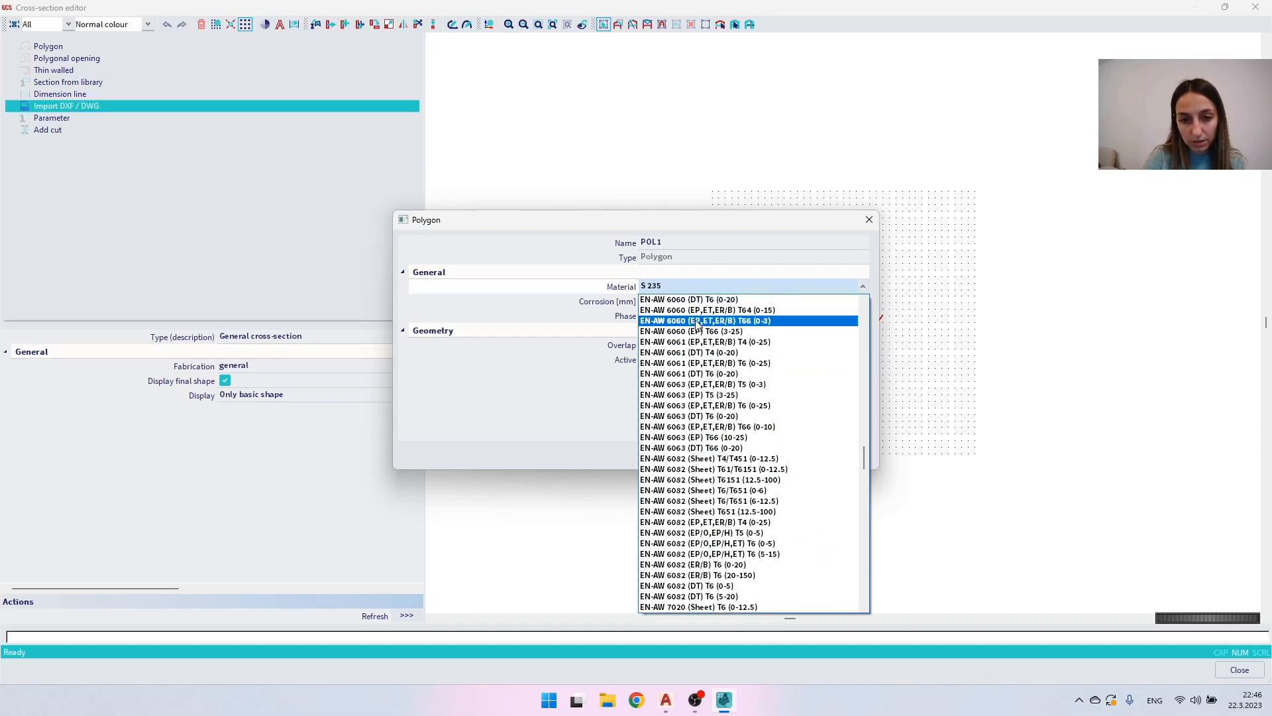
click(697, 322)
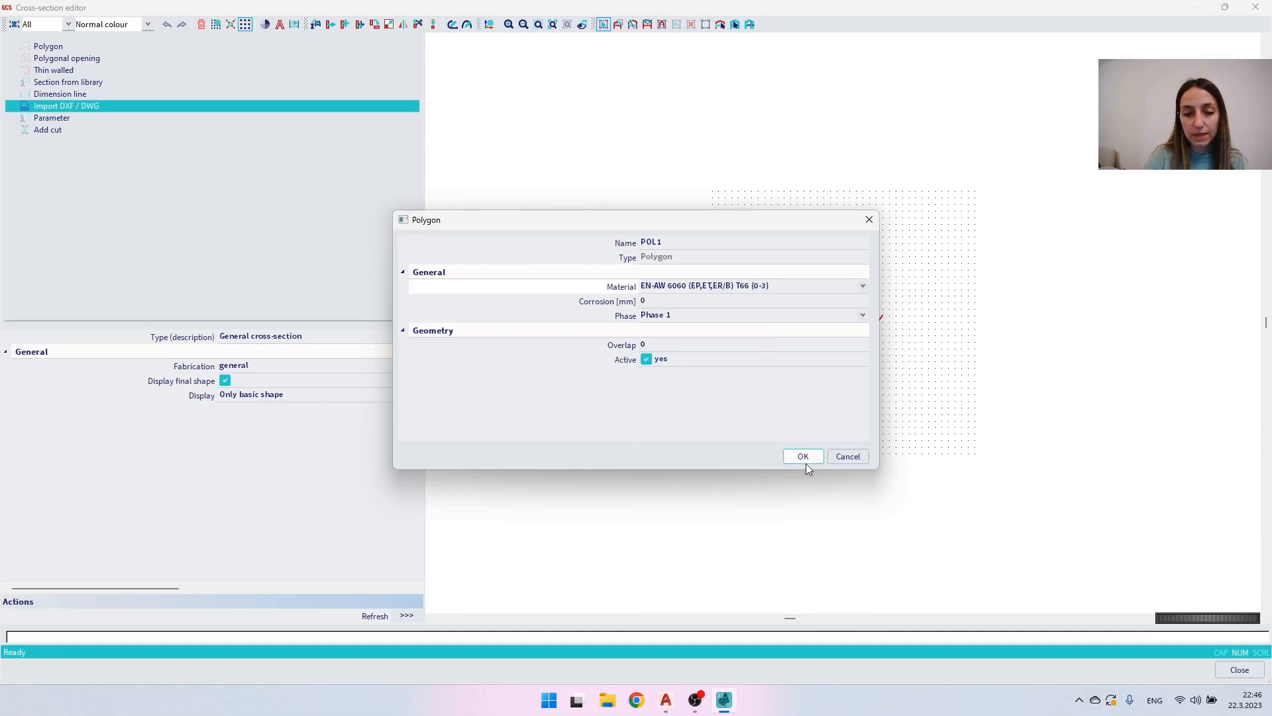
click(805, 457)
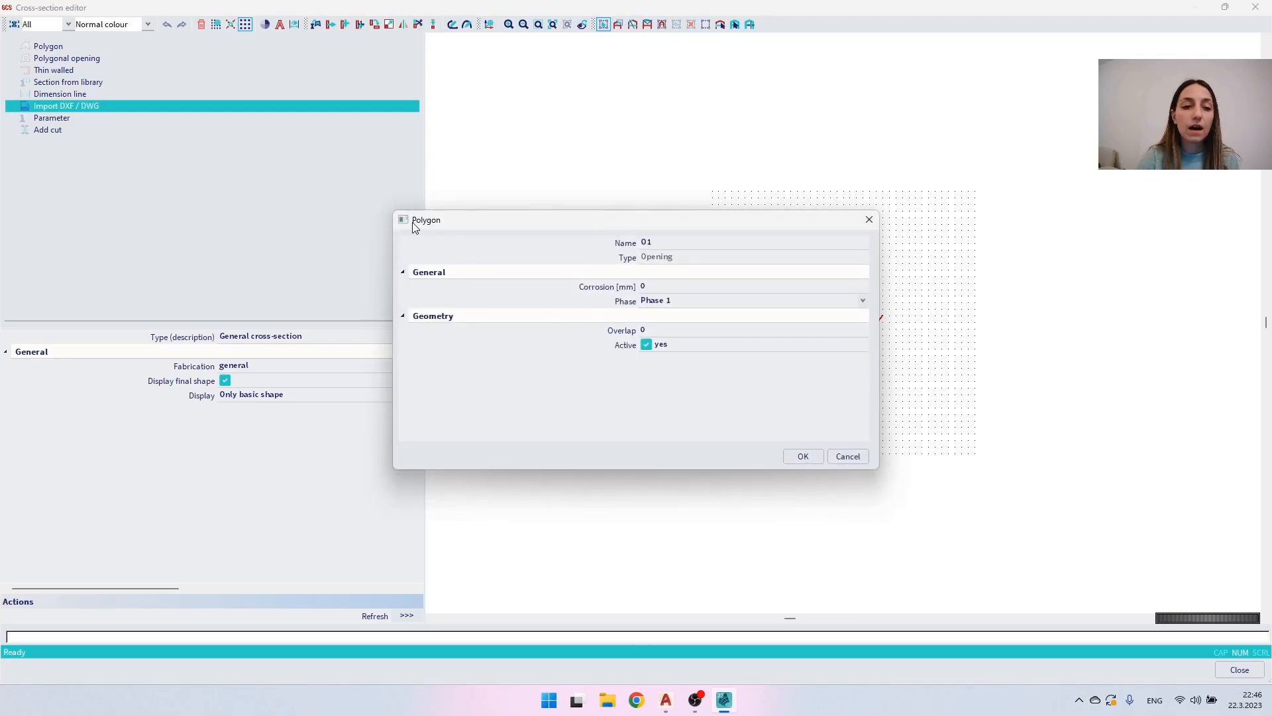
- Accept the default opening properties and insert the imported section at point 0 0
click(803, 456)
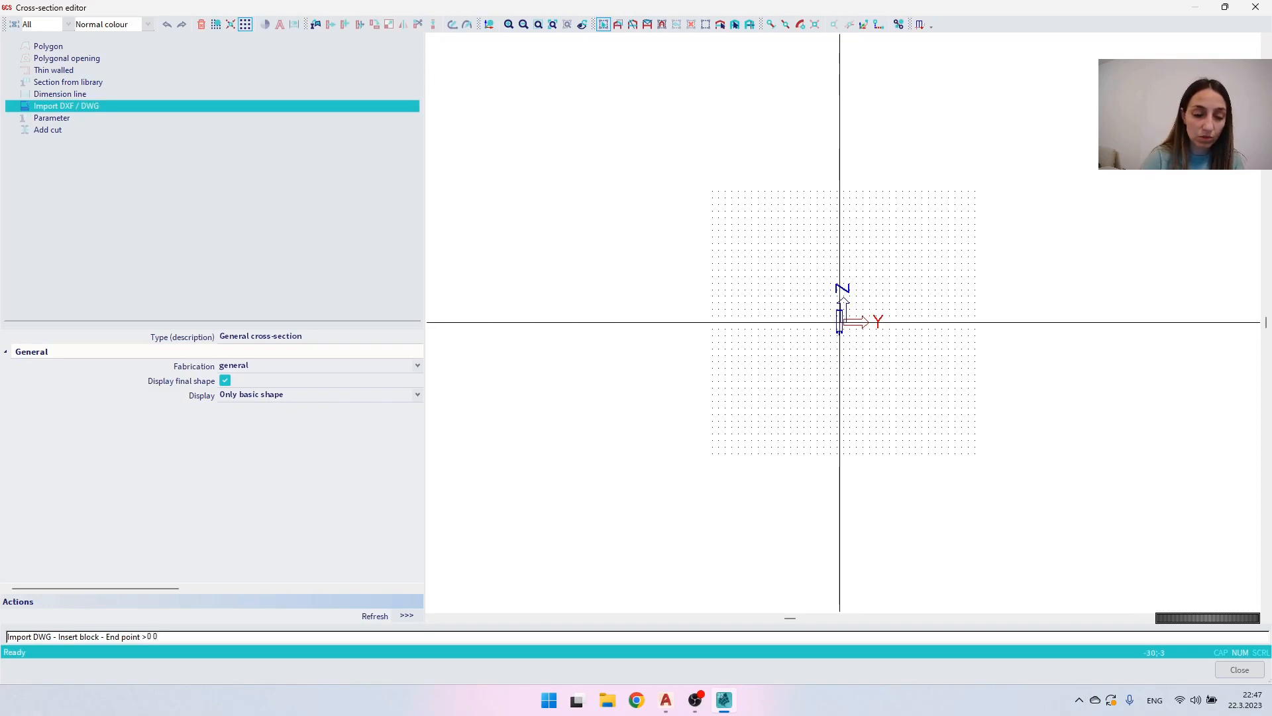
key(Return)
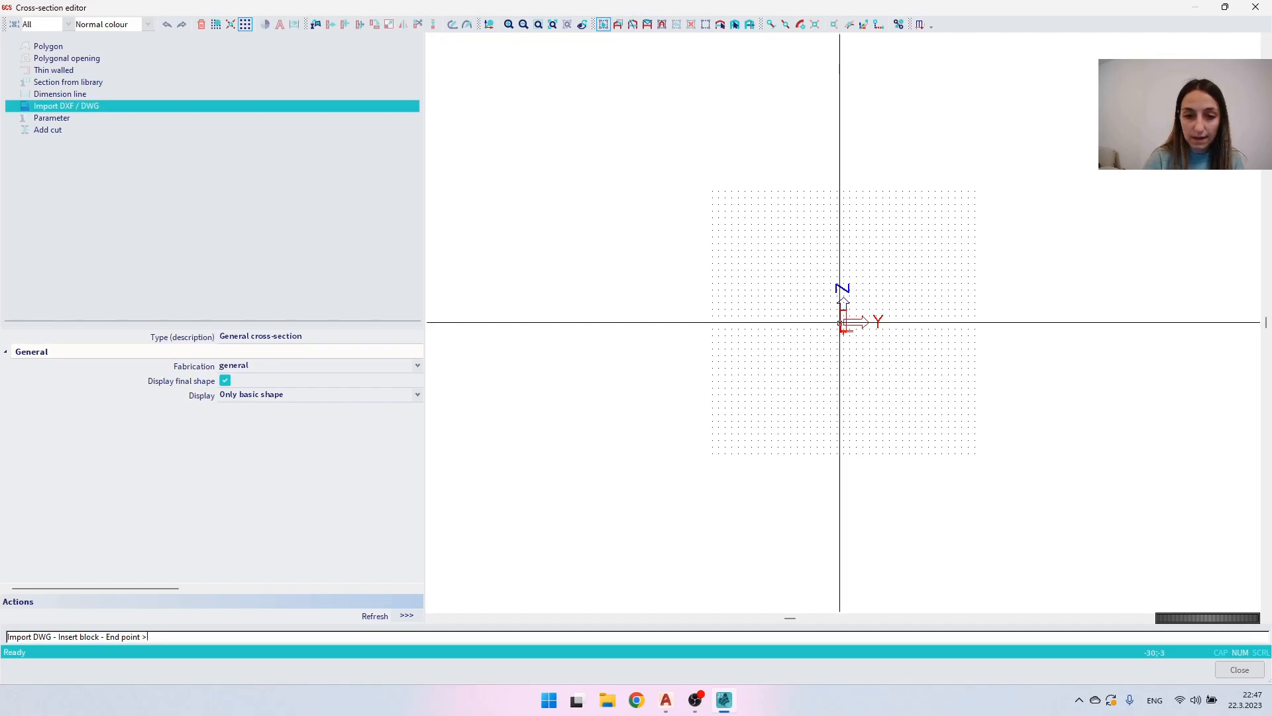
- Finish the section import, close the Cross-section editor, and accept the new general cross-section, returning to the model
key(Escape)
key(Escape)
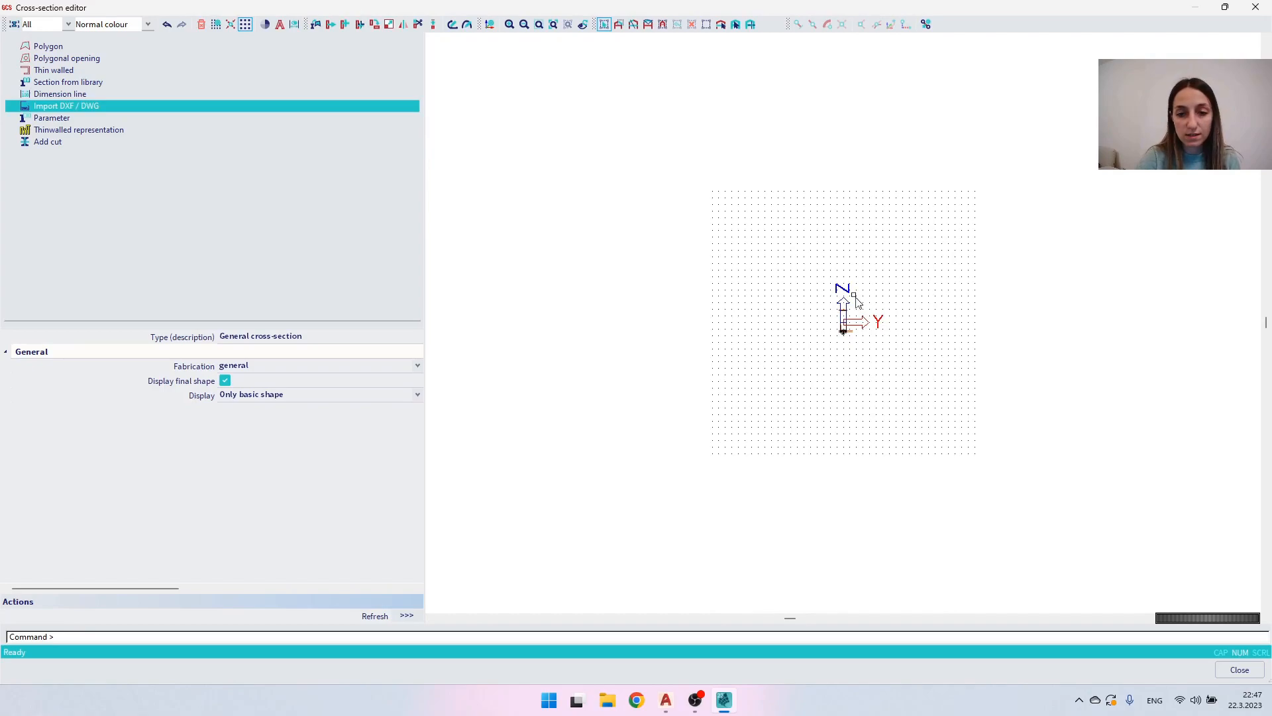
middle_click(854, 295)
middle_click(854, 295)
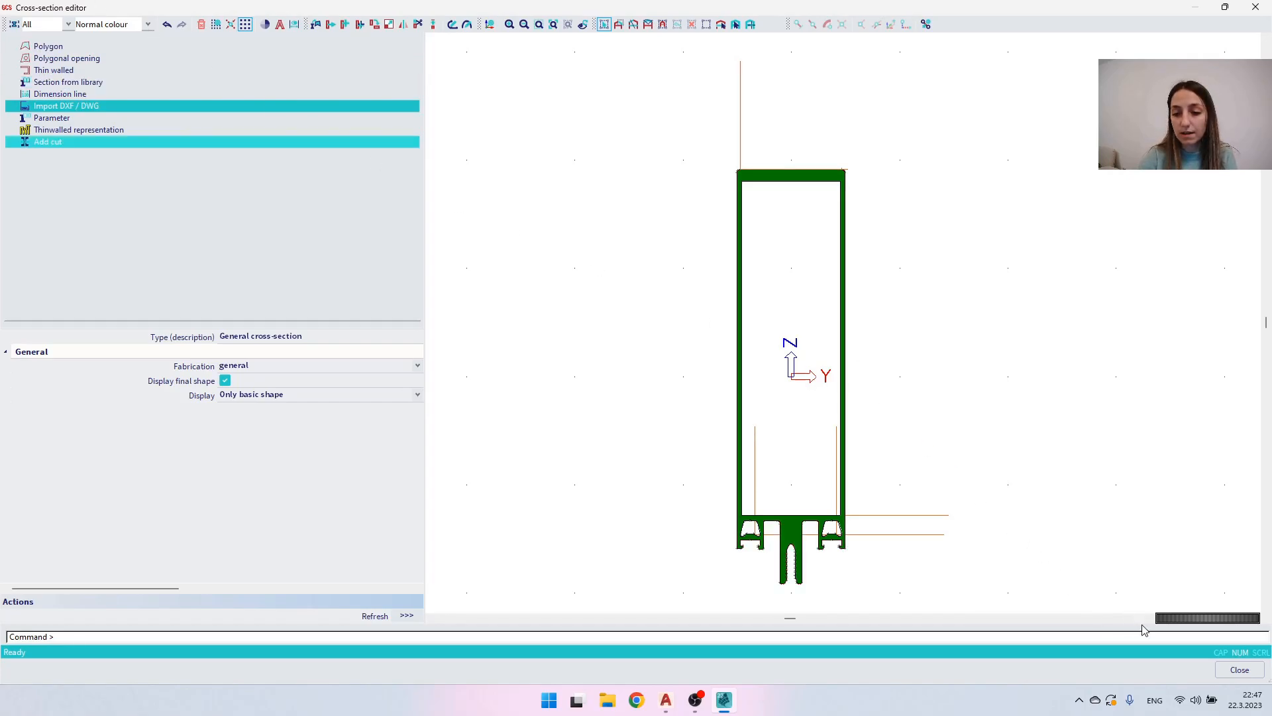
click(1228, 668)
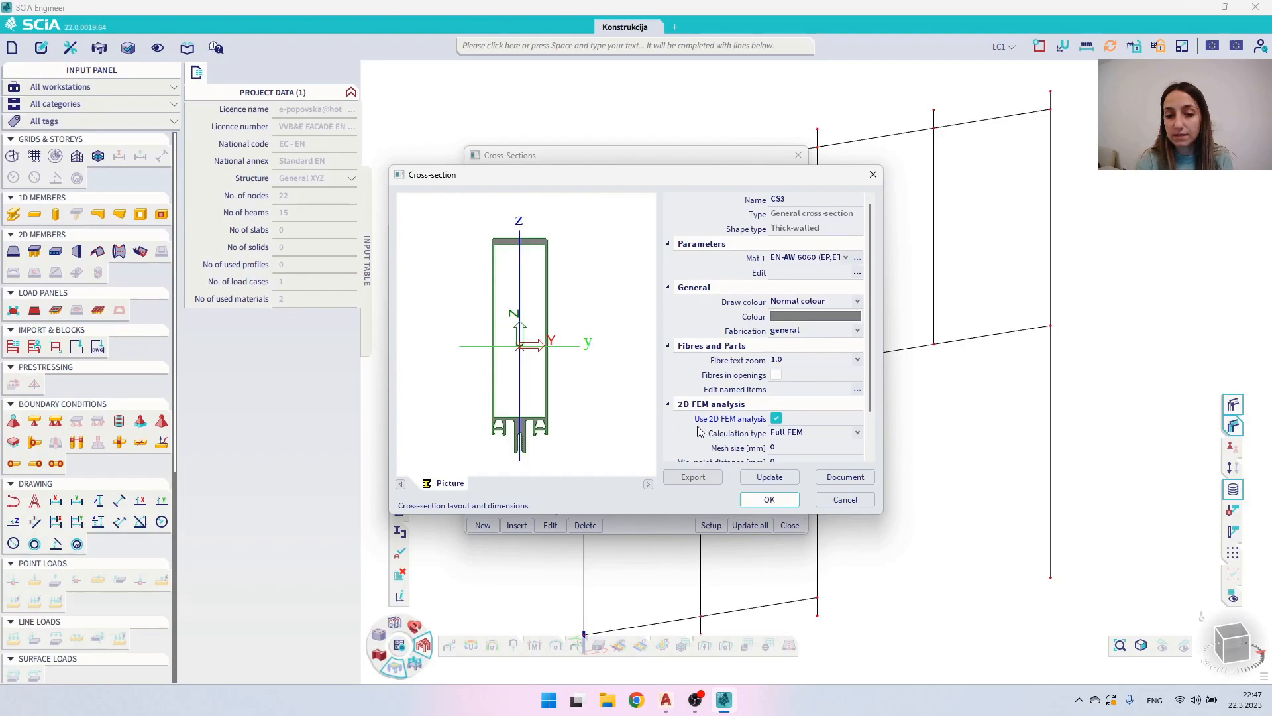
click(768, 501)
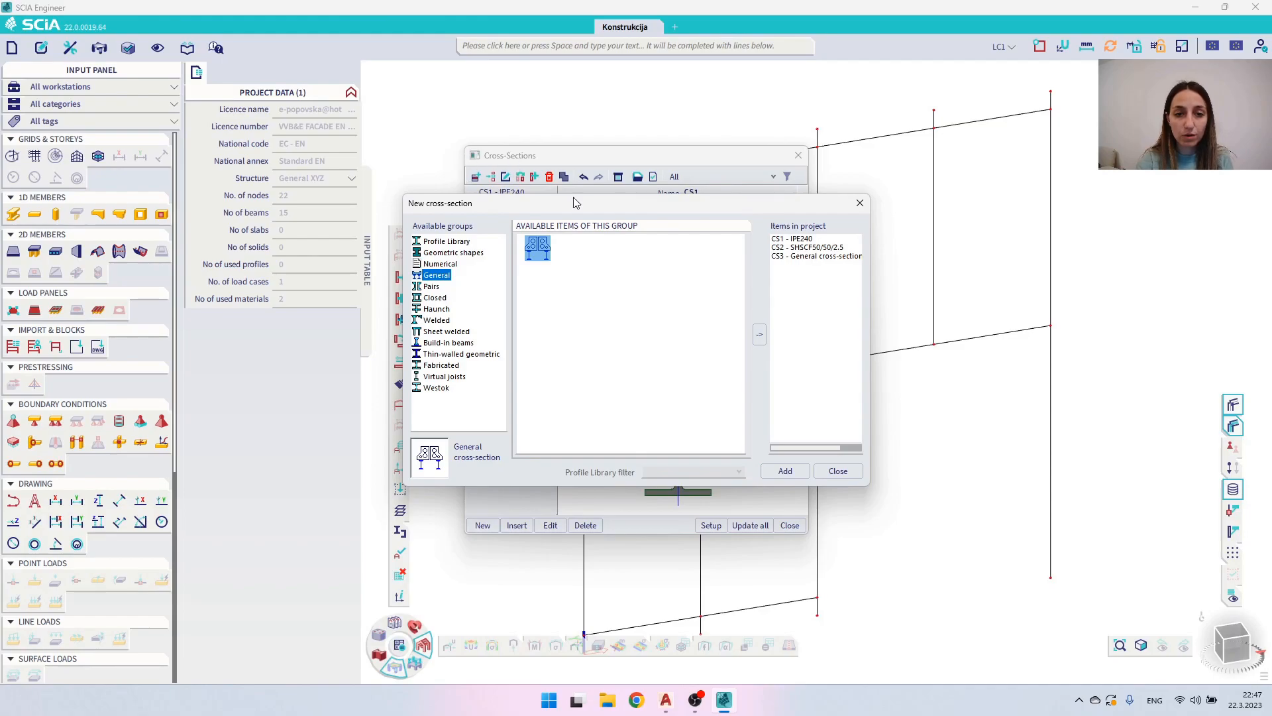
click(838, 471)
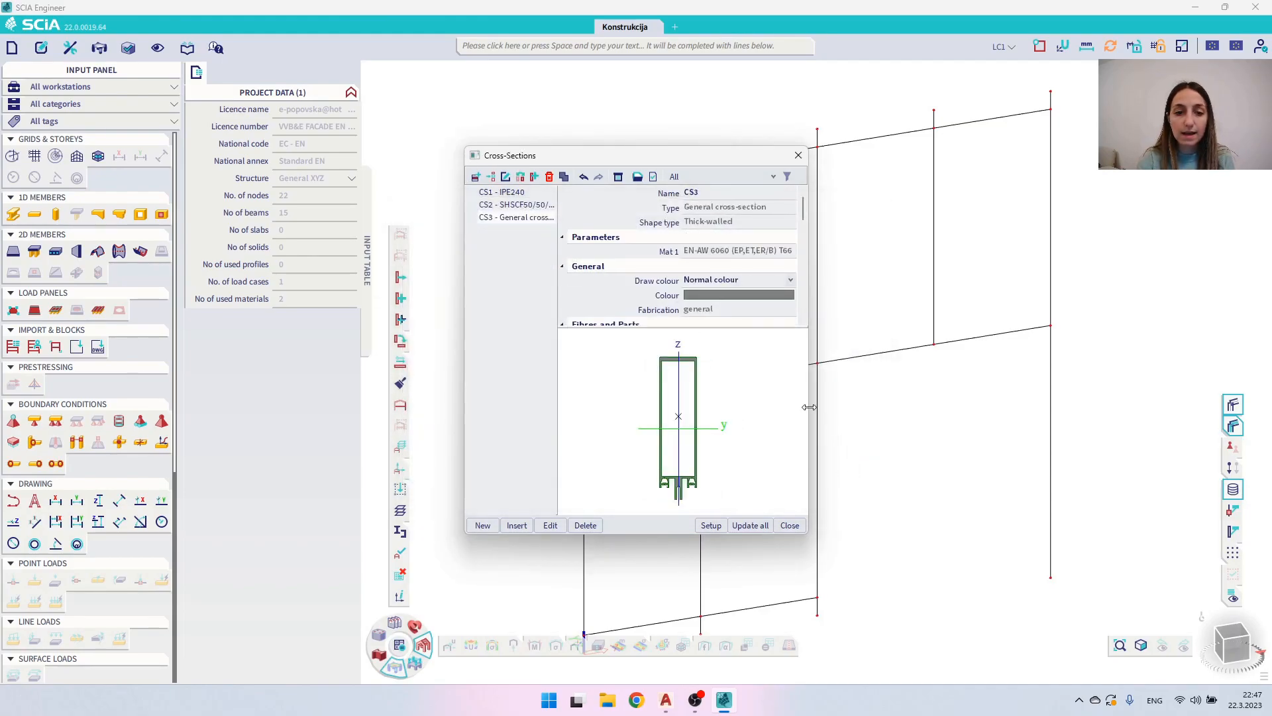
click(788, 526)
- Assign cross-section CS3 - General cross-section to all five vertical columns of the frame
drag(1114, 240, 891, 199)
drag(880, 254, 793, 231)
drag(753, 301, 563, 264)
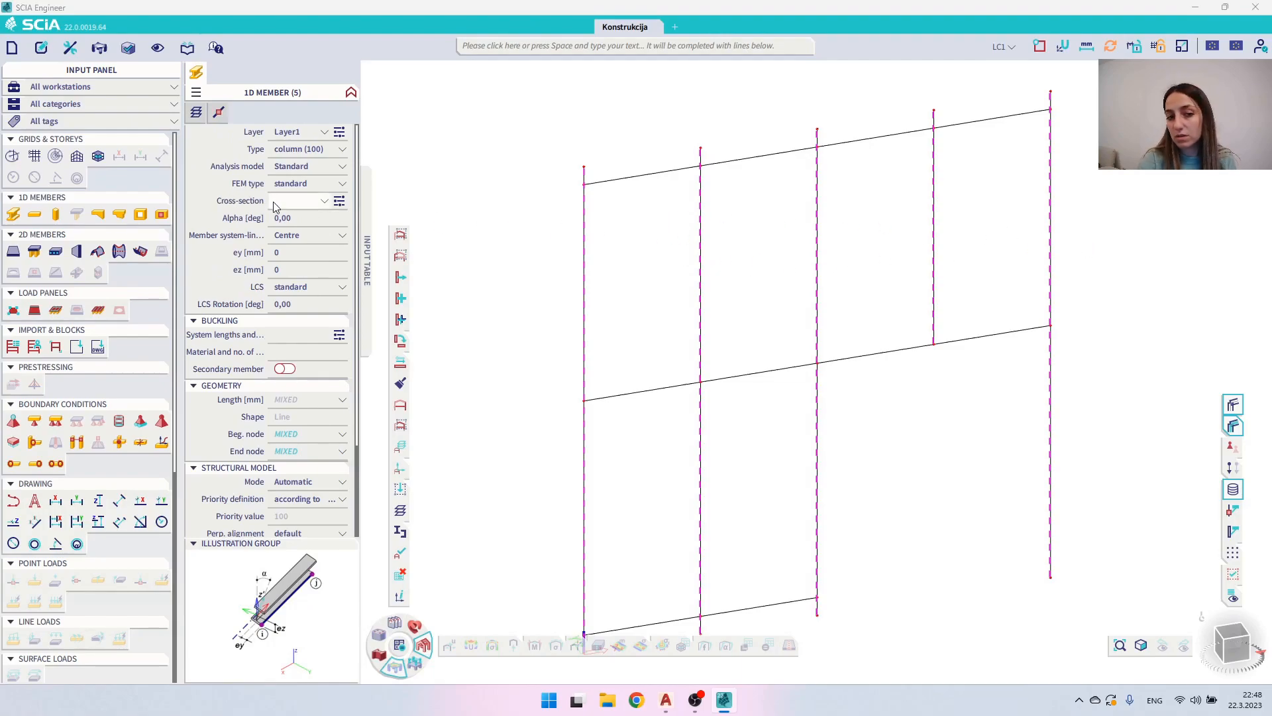
click(297, 204)
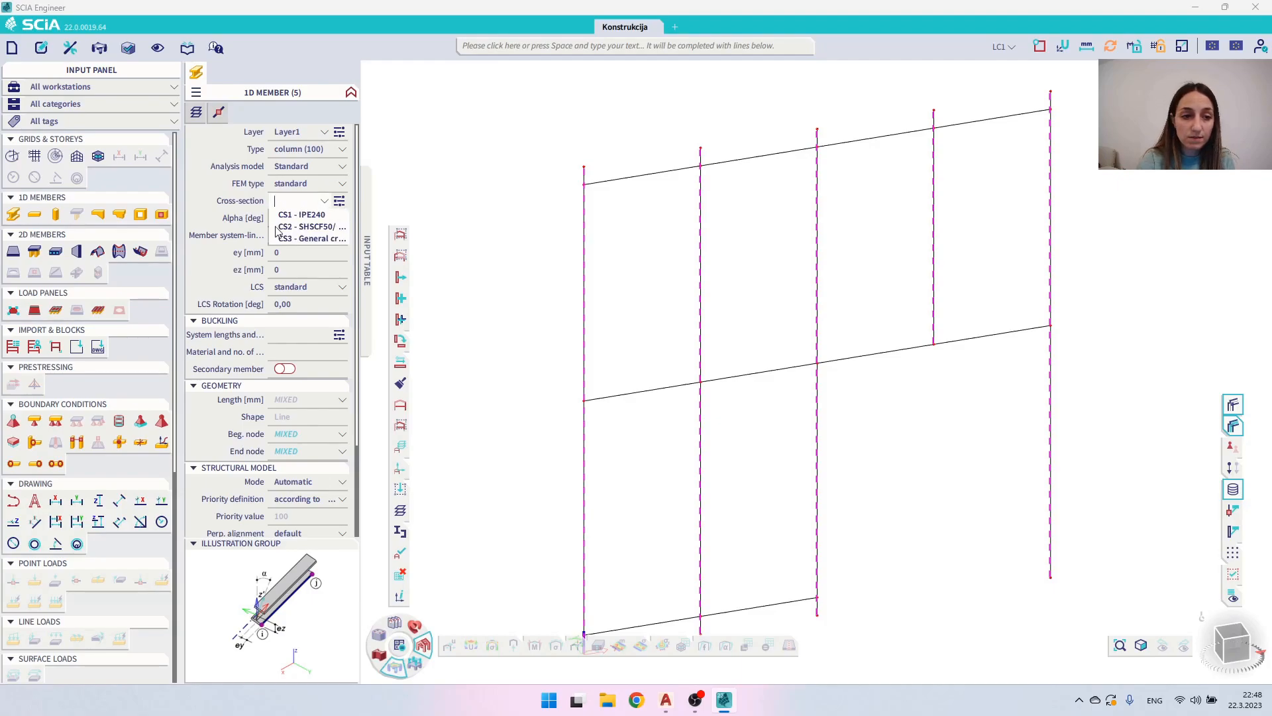
click(313, 240)
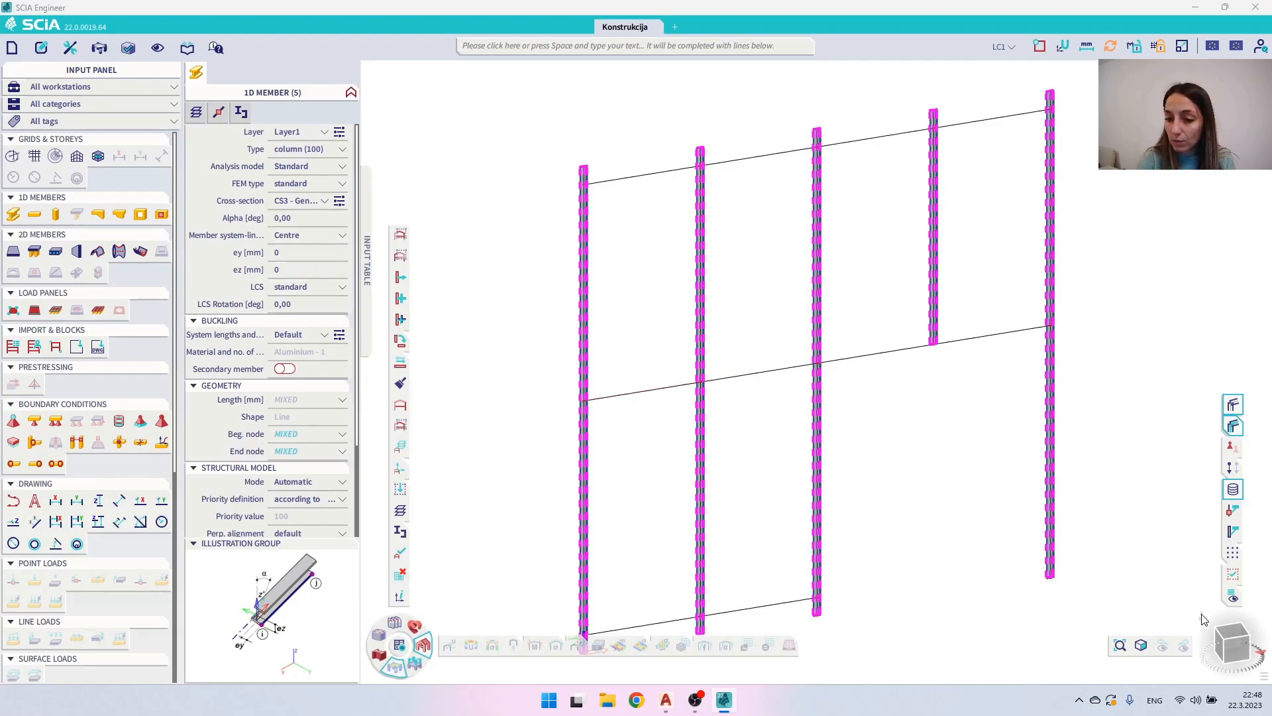
- Rotate the selected columns' profile by setting Alpha to 90 degrees, checking its orientation in plan view
click(1231, 634)
scroll(808, 384, up, 5)
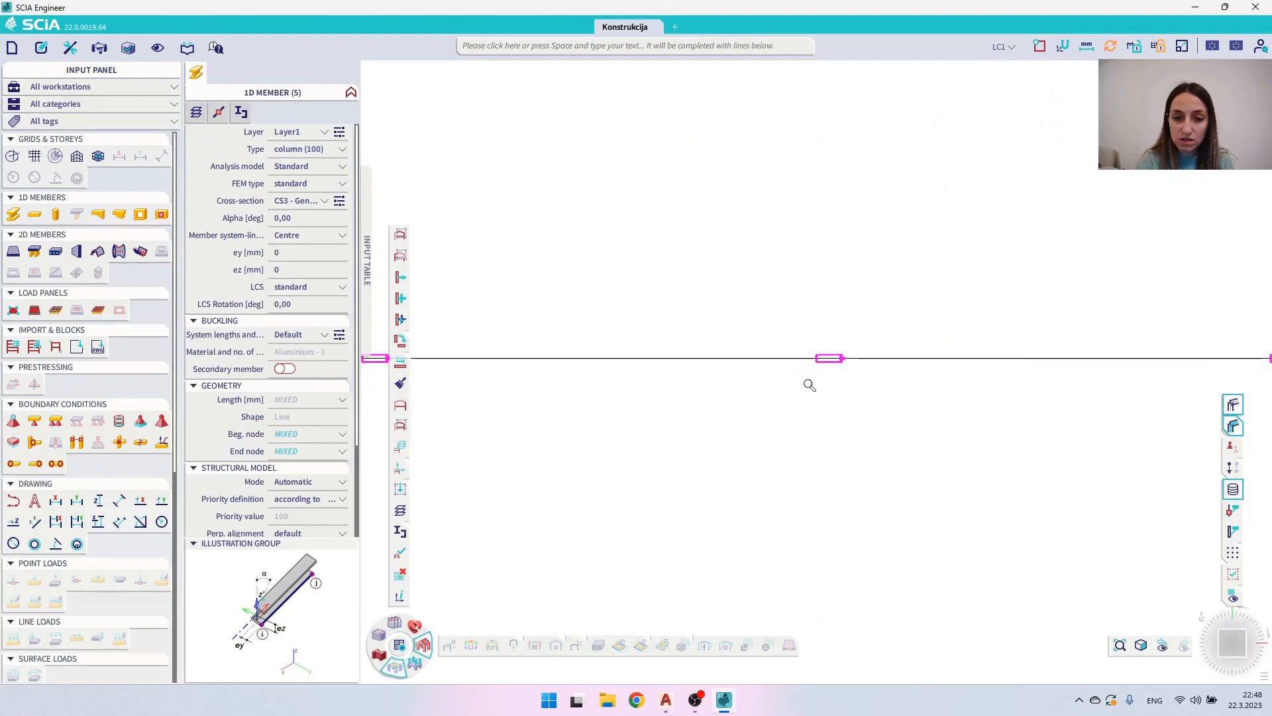
scroll(788, 351, up, 3)
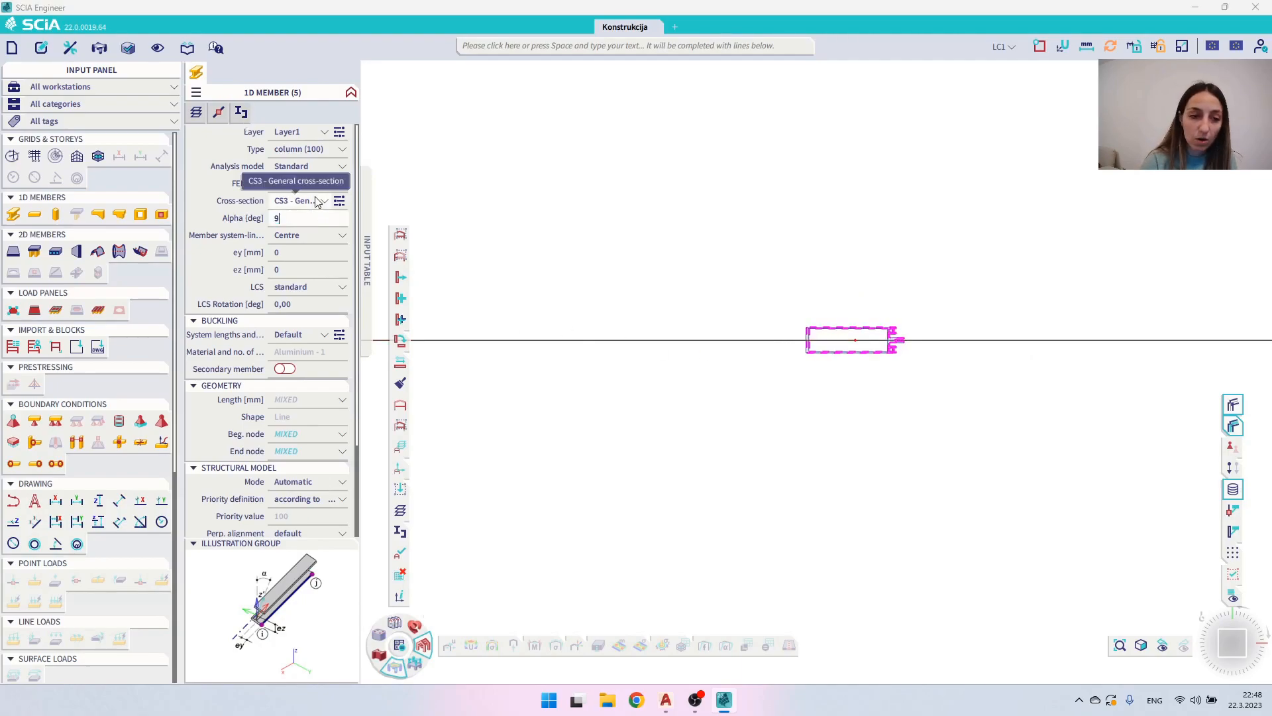
key(Return)
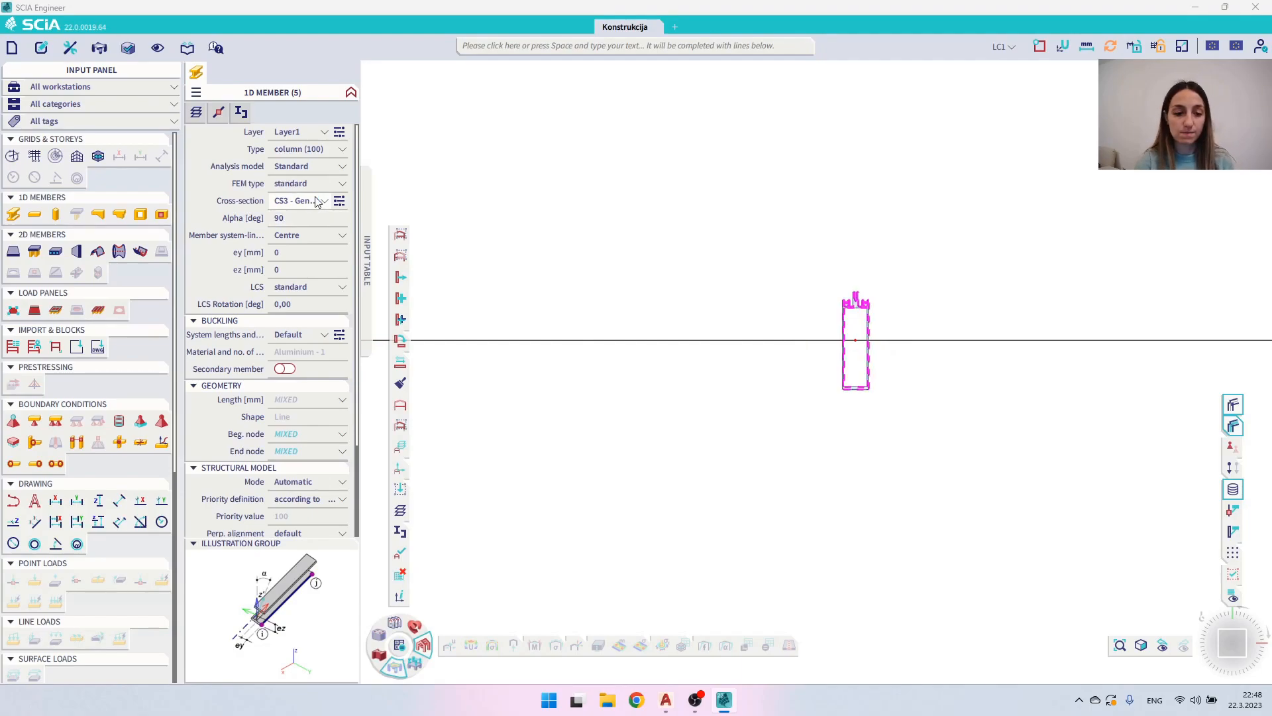
key(Escape)
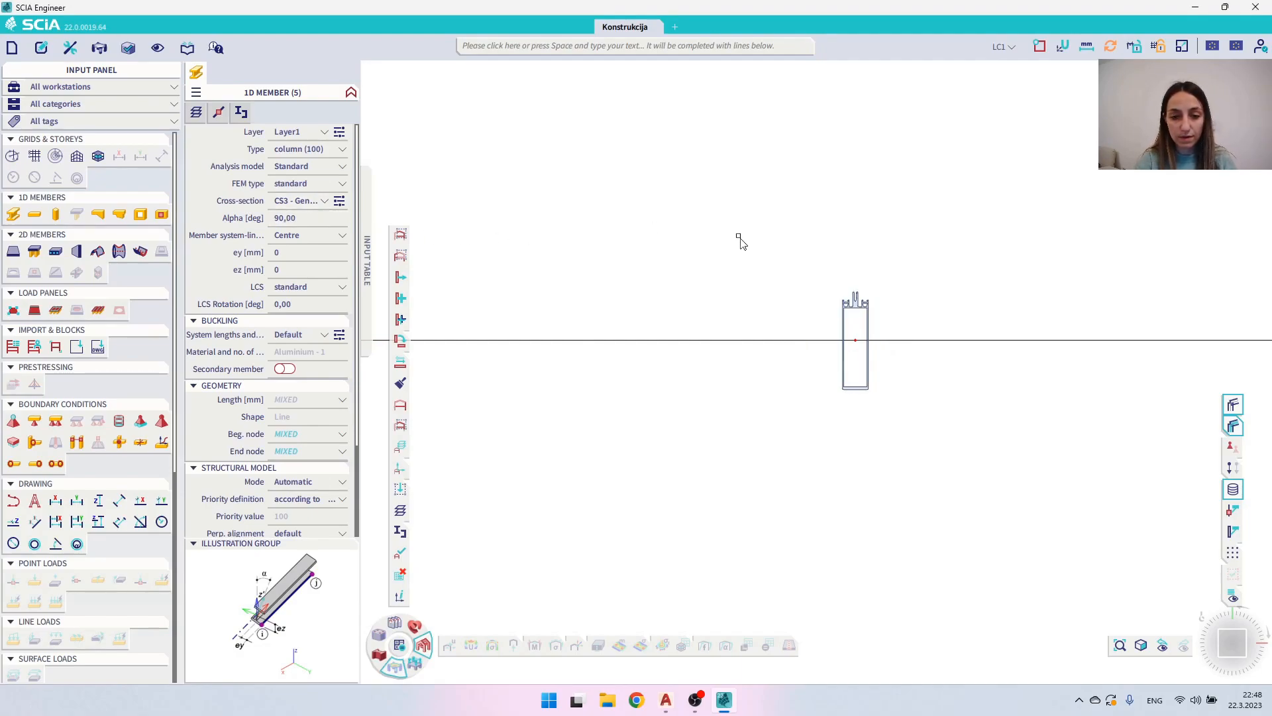
- Examine the rotated column profiles in 3D, looking closely at a column's upper end
ctrl+right_drag(834, 341, 687, 335)
scroll(686, 332, down, 5)
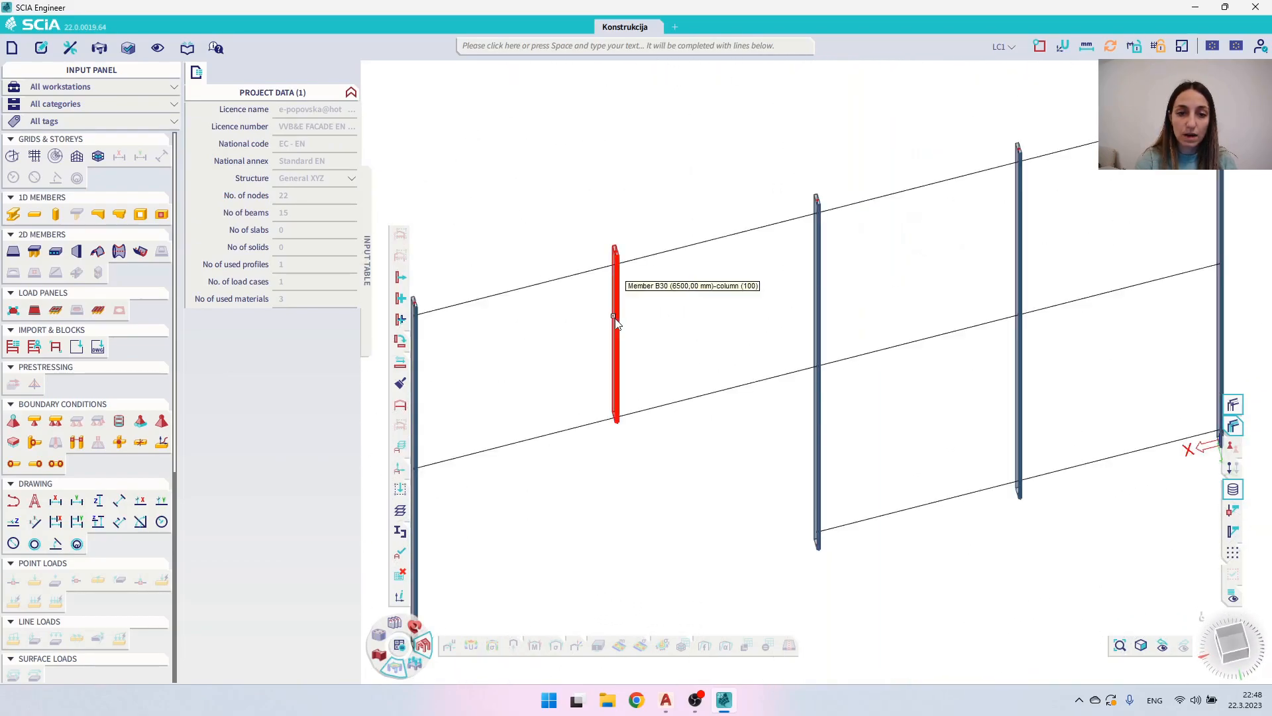
scroll(616, 265, up, 3)
scroll(617, 265, up, 2)
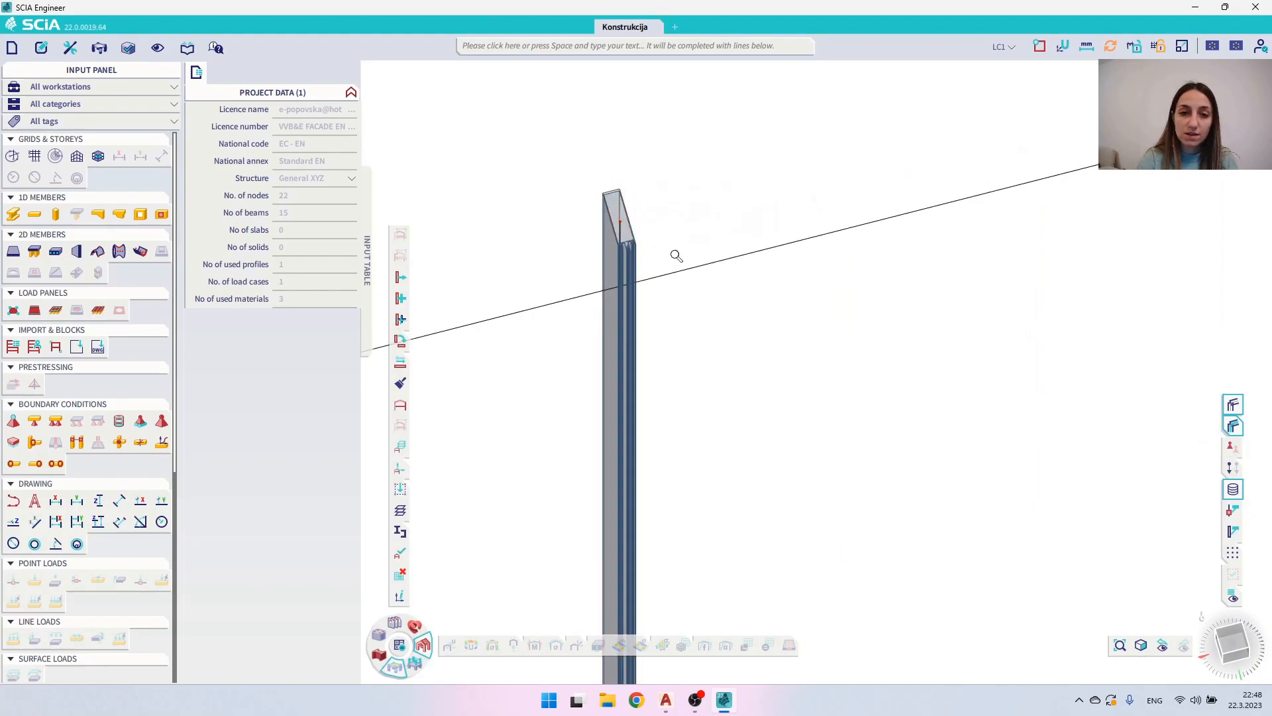
scroll(676, 257, down, 1)
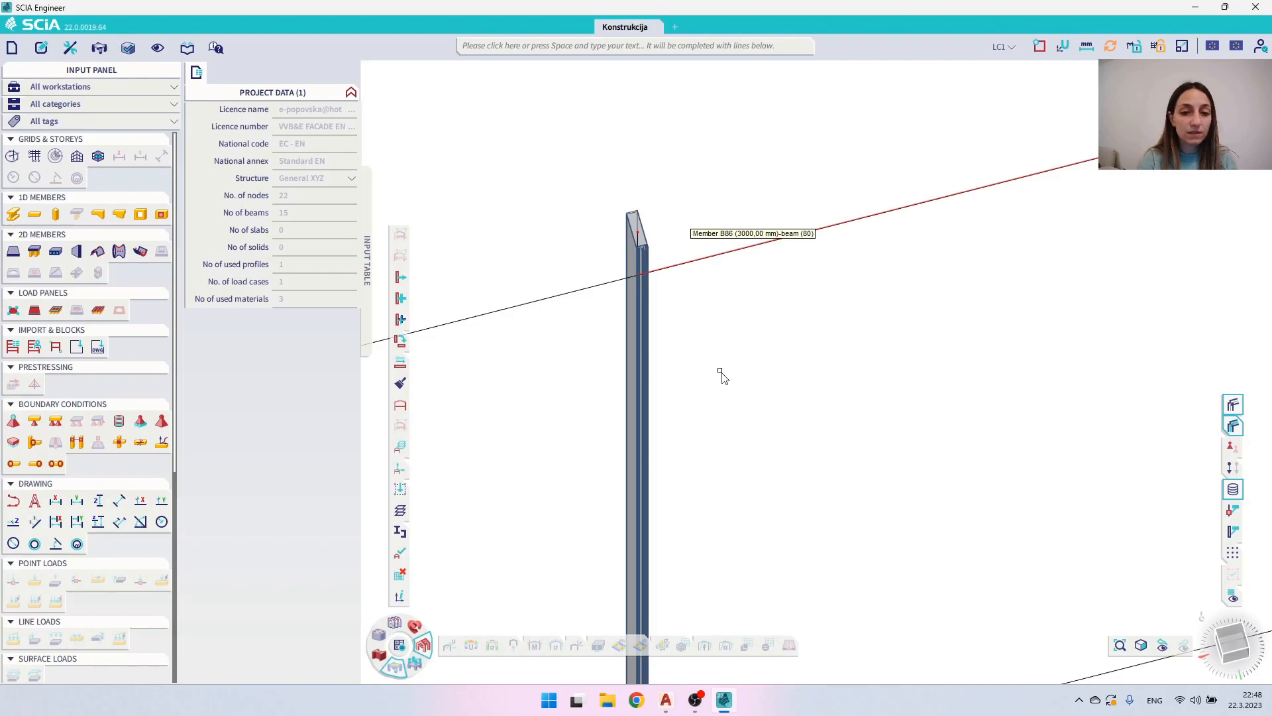
scroll(815, 284, down, 3)
ctrl+right_drag(953, 271, 946, 265)
scroll(949, 269, down, 2)
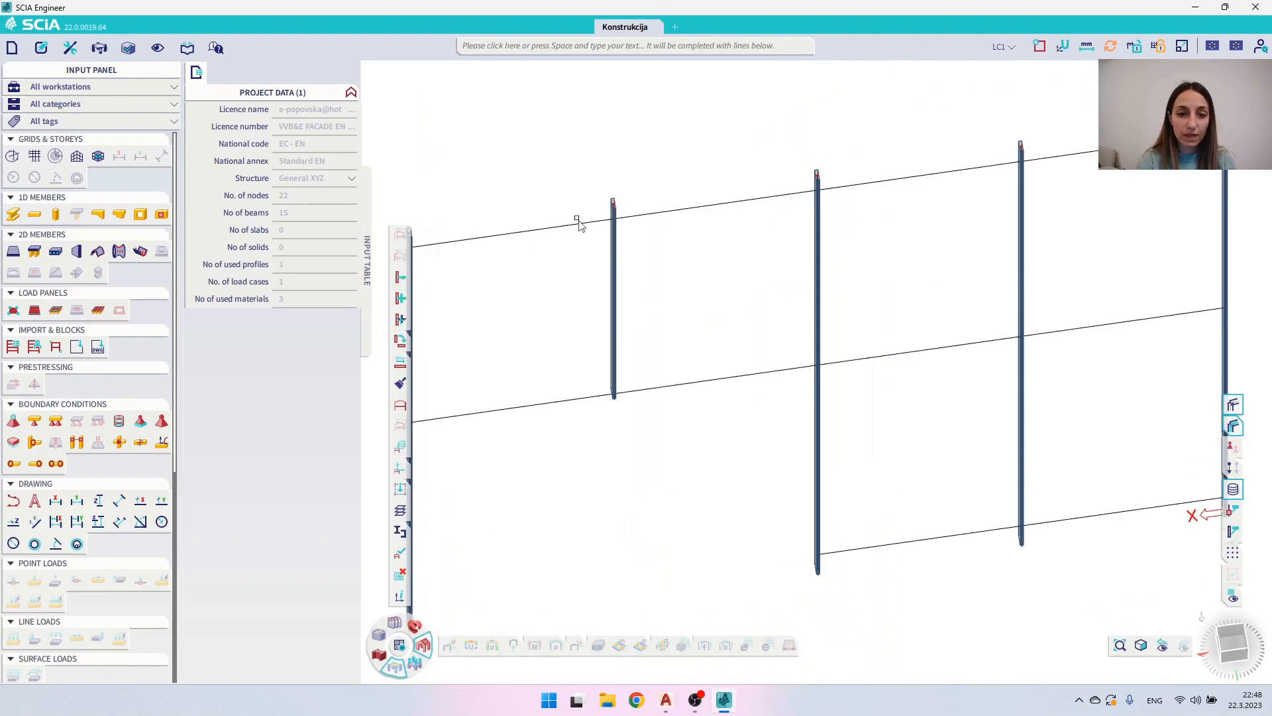
scroll(620, 226, up, 4)
middle_drag(611, 224, 771, 243)
scroll(771, 252, down, 3)
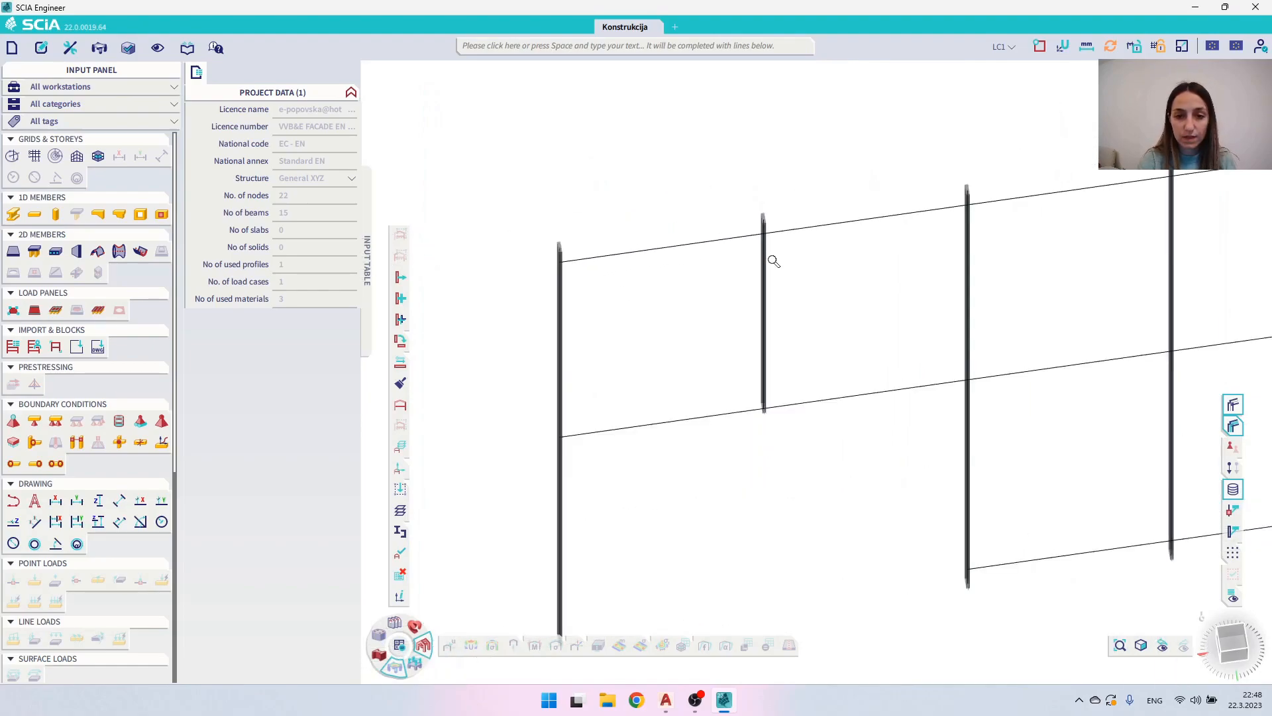
- Select all ten horizontal beams and start a new General cross-section for them
drag(693, 474, 650, 207)
drag(896, 461, 862, 203)
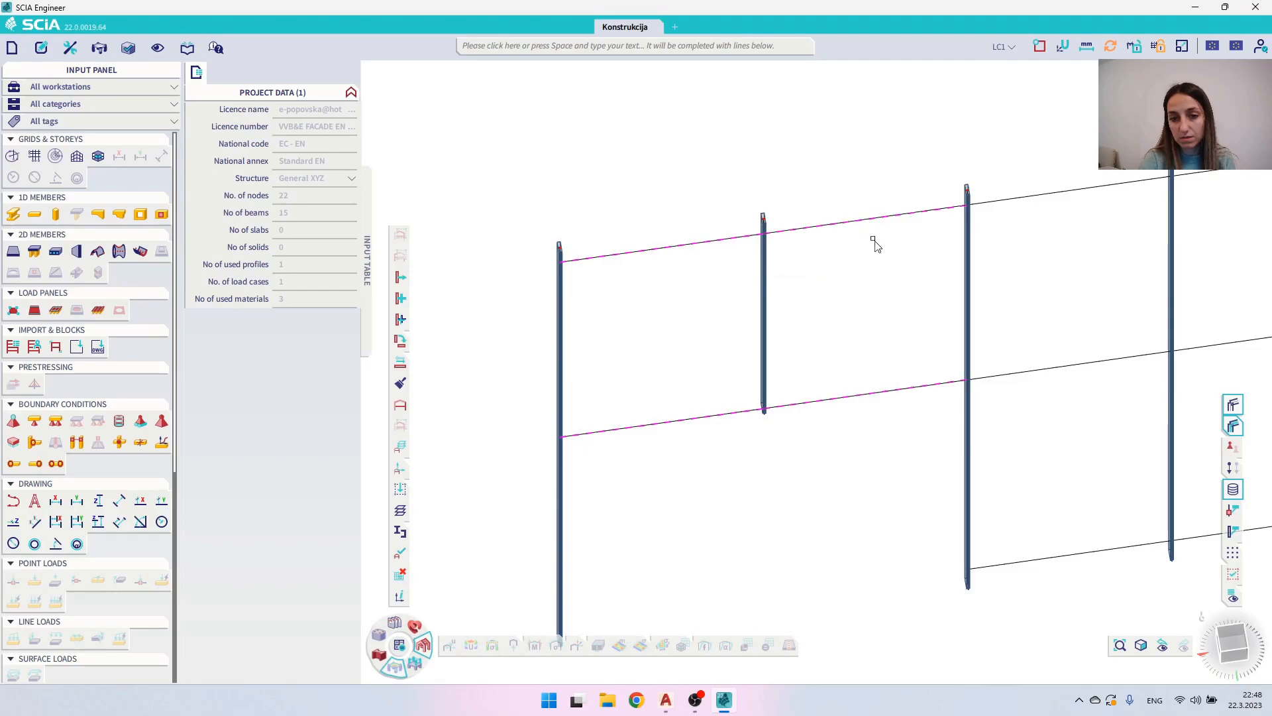
middle_drag(938, 359, 750, 322)
drag(898, 537, 862, 233)
drag(1093, 534, 1059, 106)
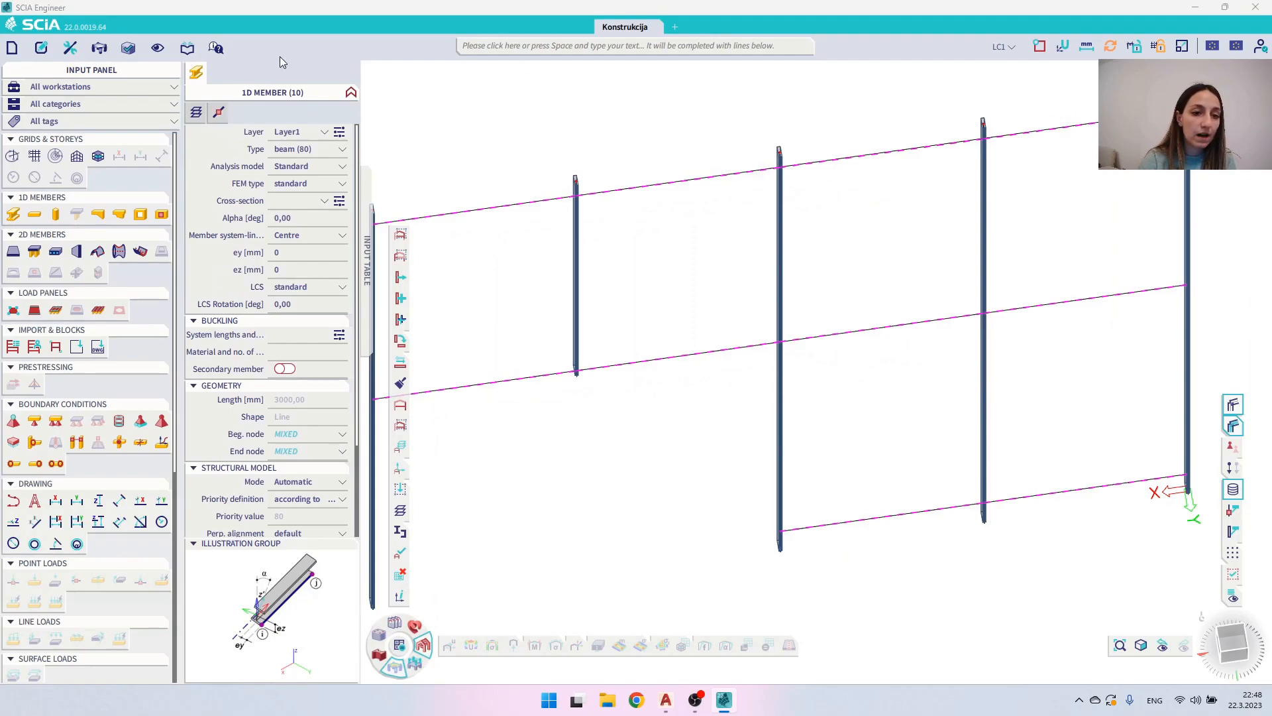
click(339, 203)
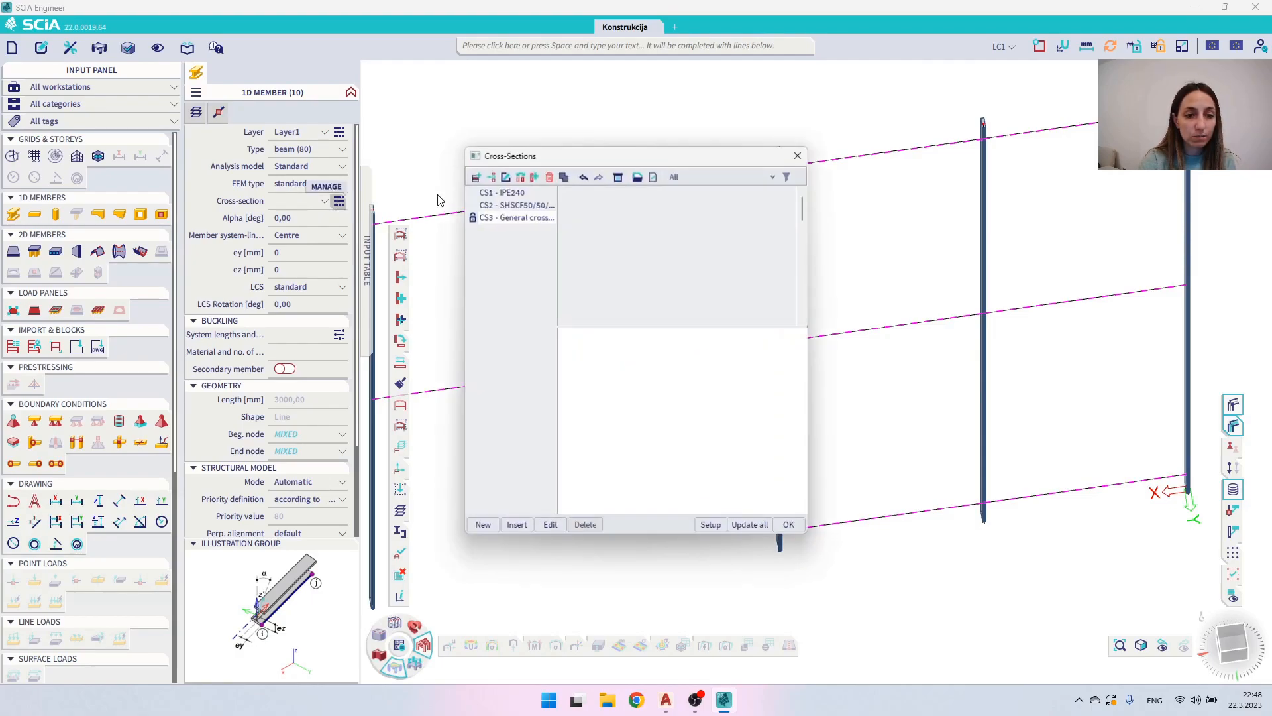
click(476, 178)
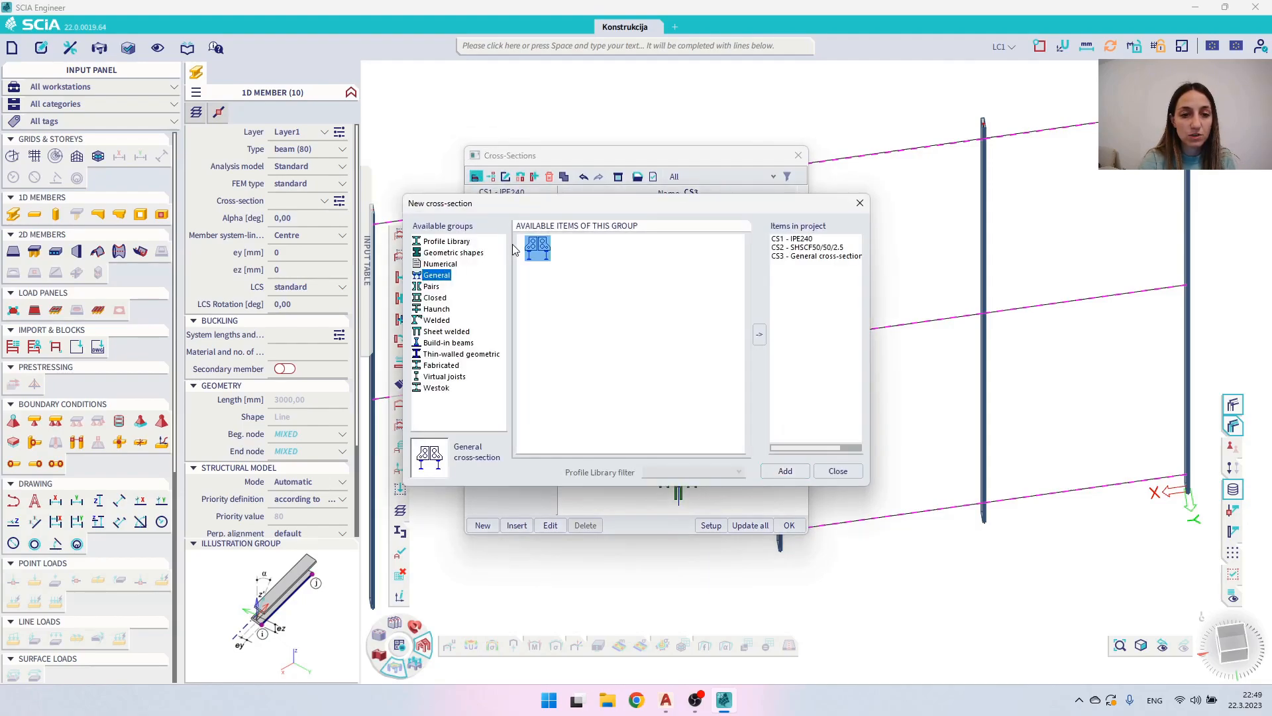
double_click(532, 243)
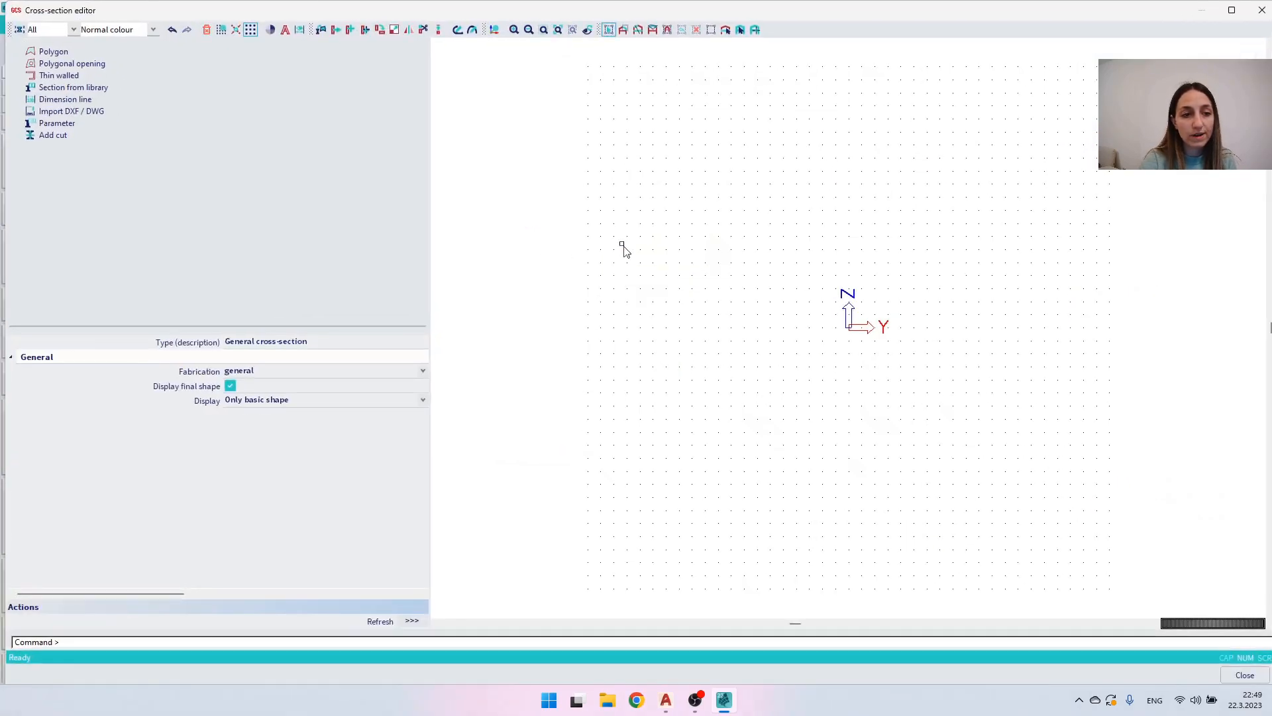
- Load General section.dxf from the Desktop for DXF import into the new cross-section
double_click(65, 113)
click(530, 337)
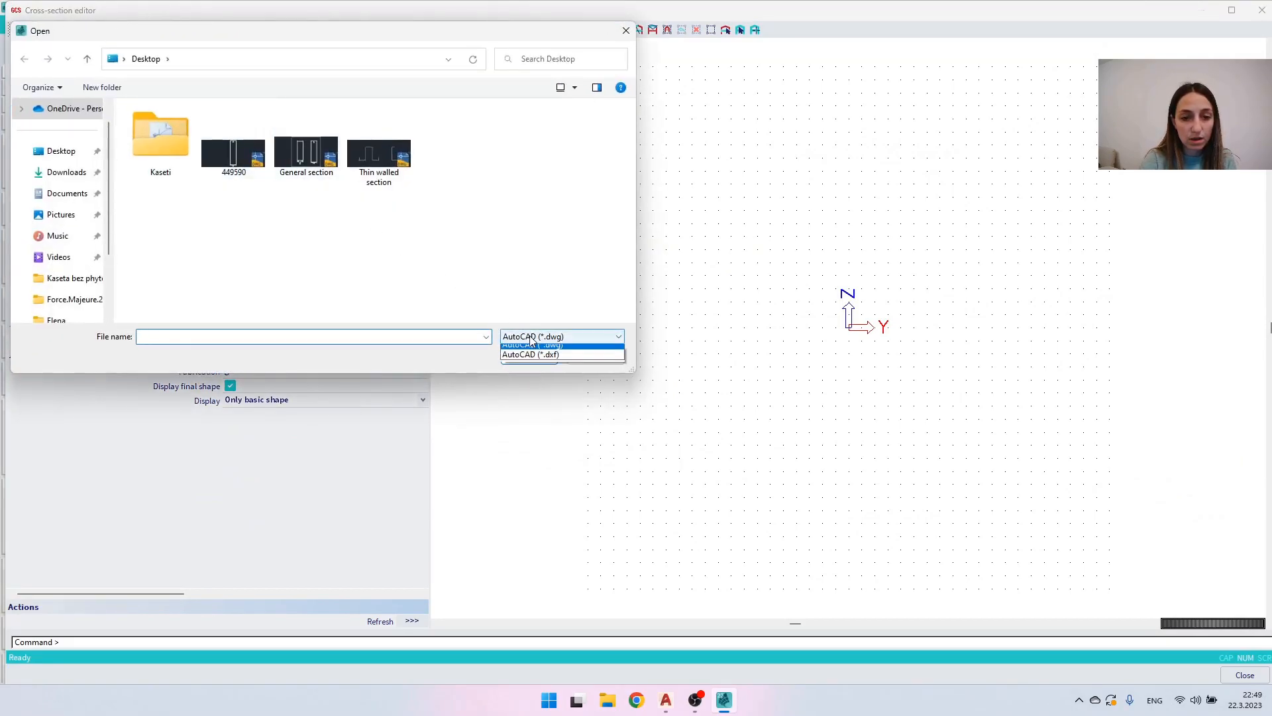
click(530, 353)
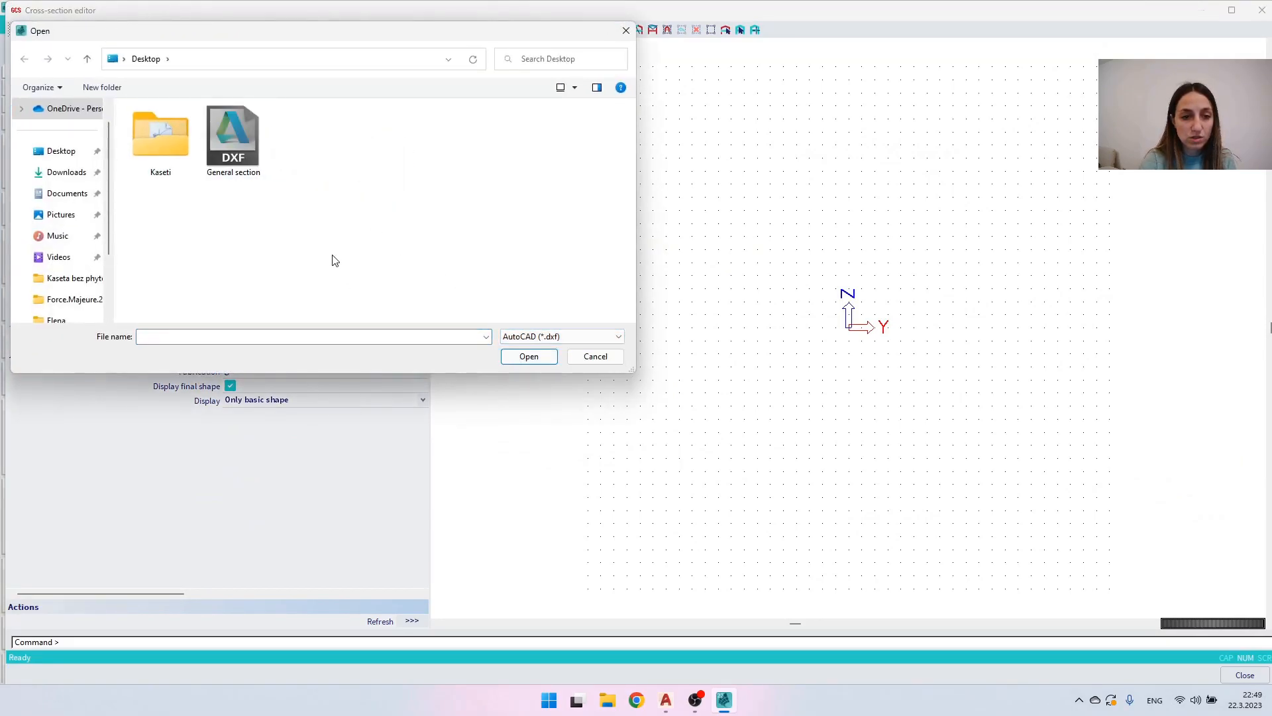
double_click(241, 155)
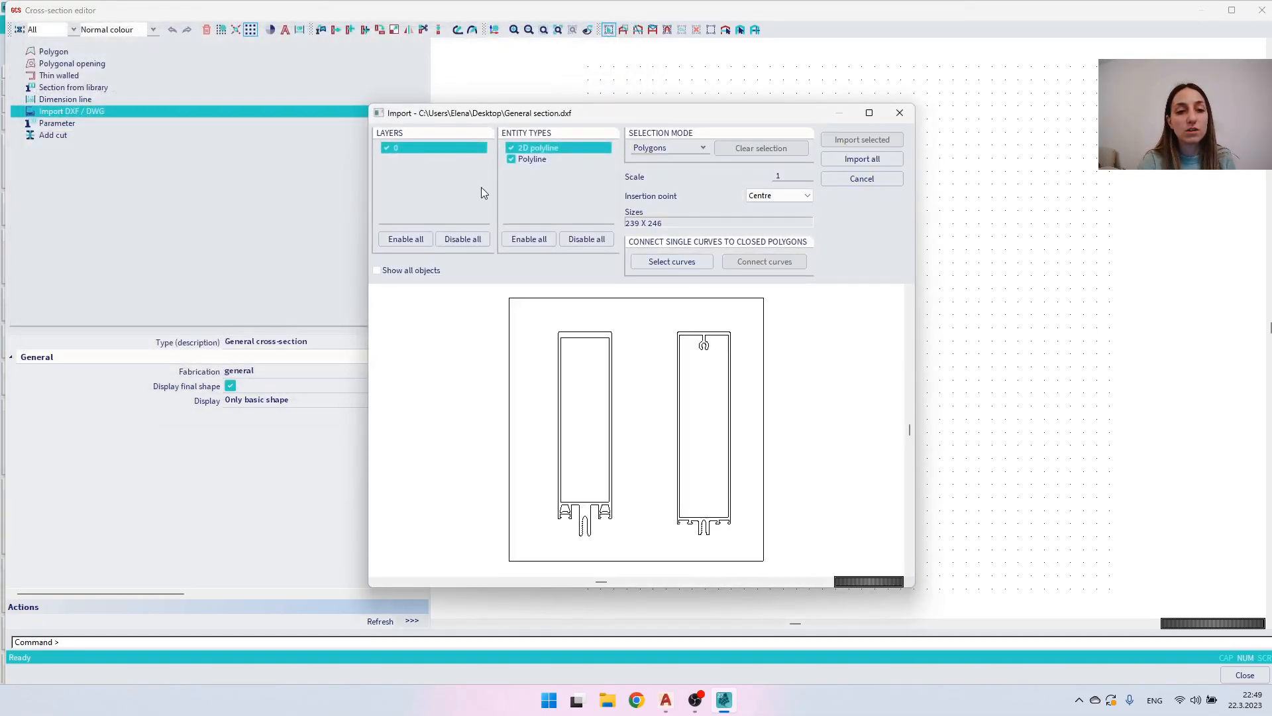
drag(516, 117, 597, 114)
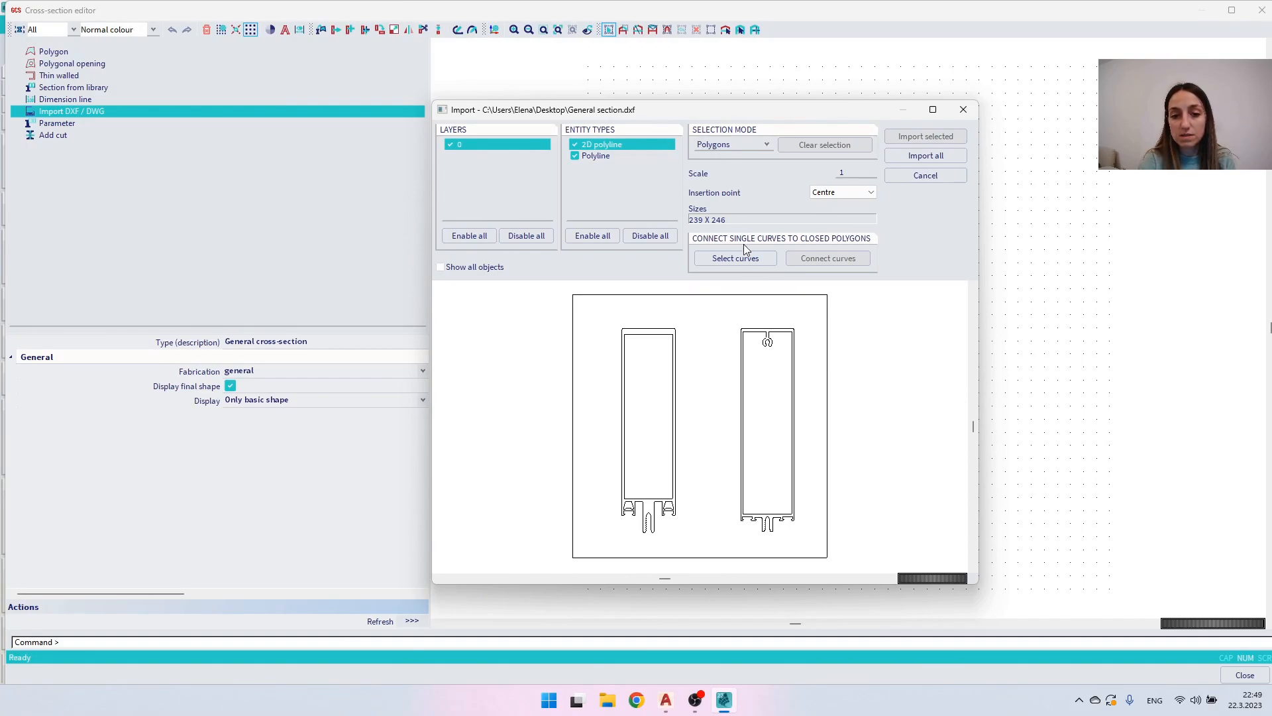
- Import the right profile with its outer contour as a polygon and its inner contour as a polygonal opening
click(773, 335)
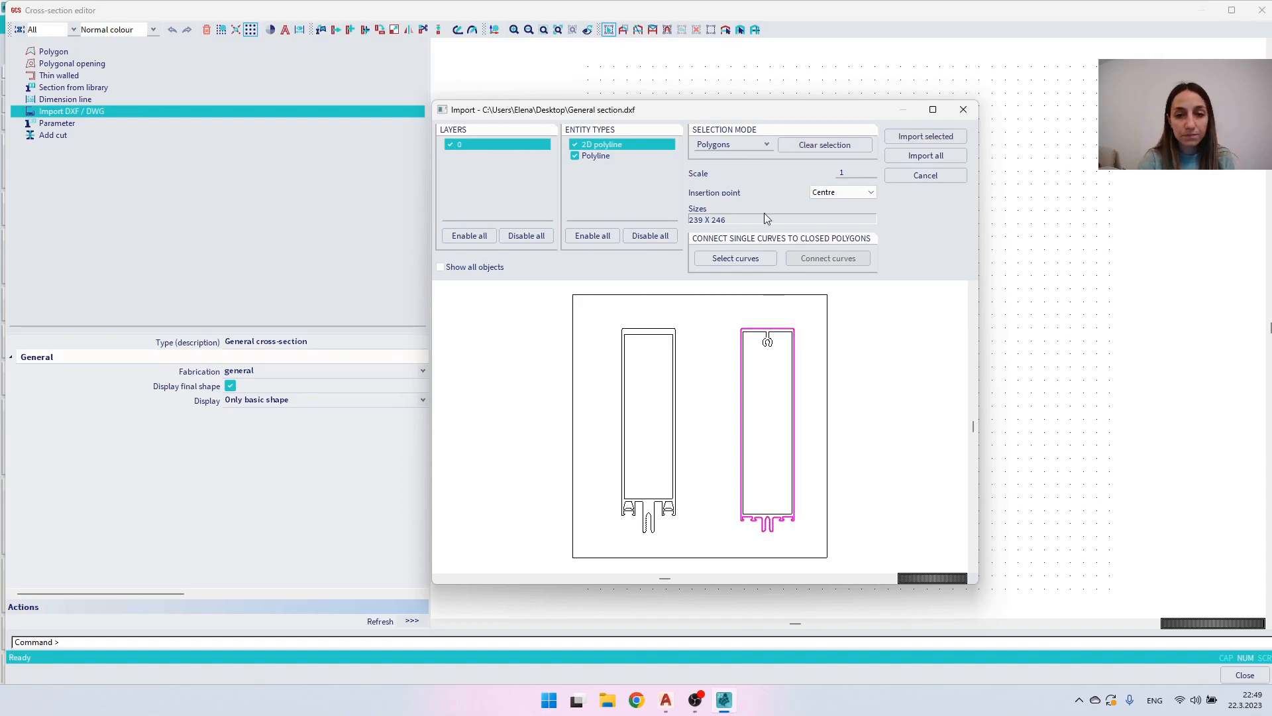
click(727, 145)
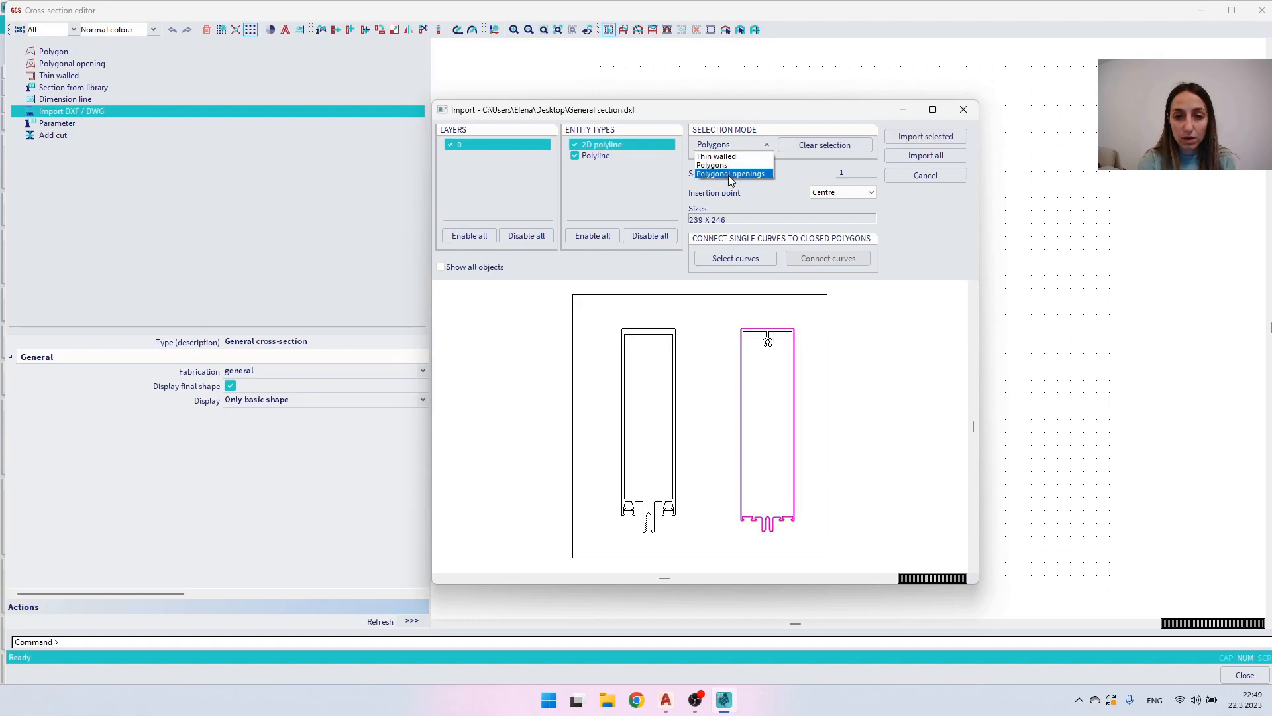
click(729, 174)
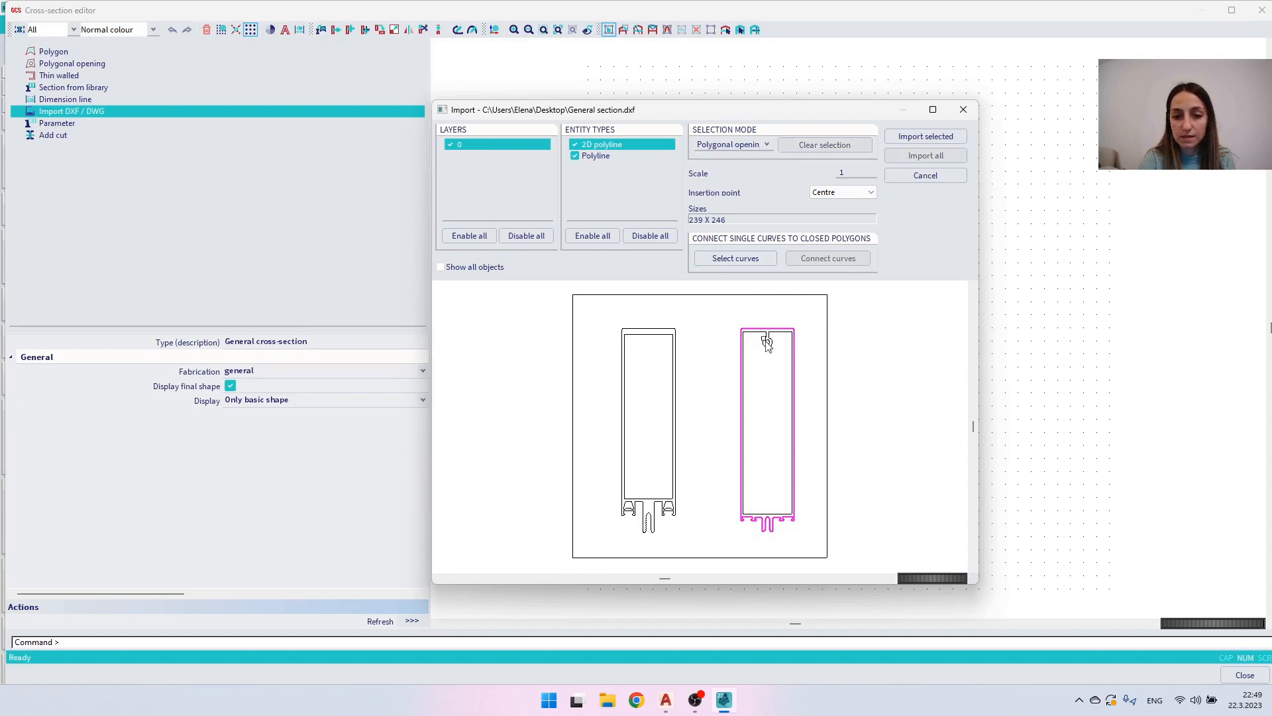
click(768, 344)
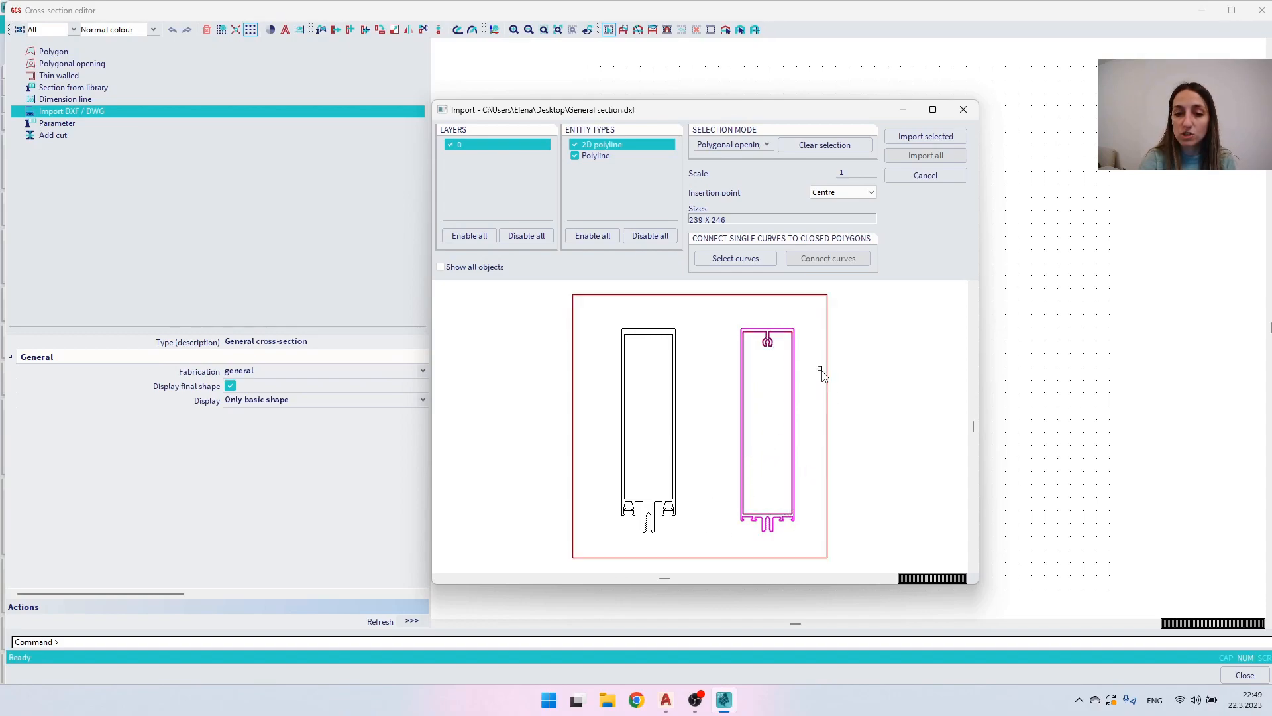
click(912, 140)
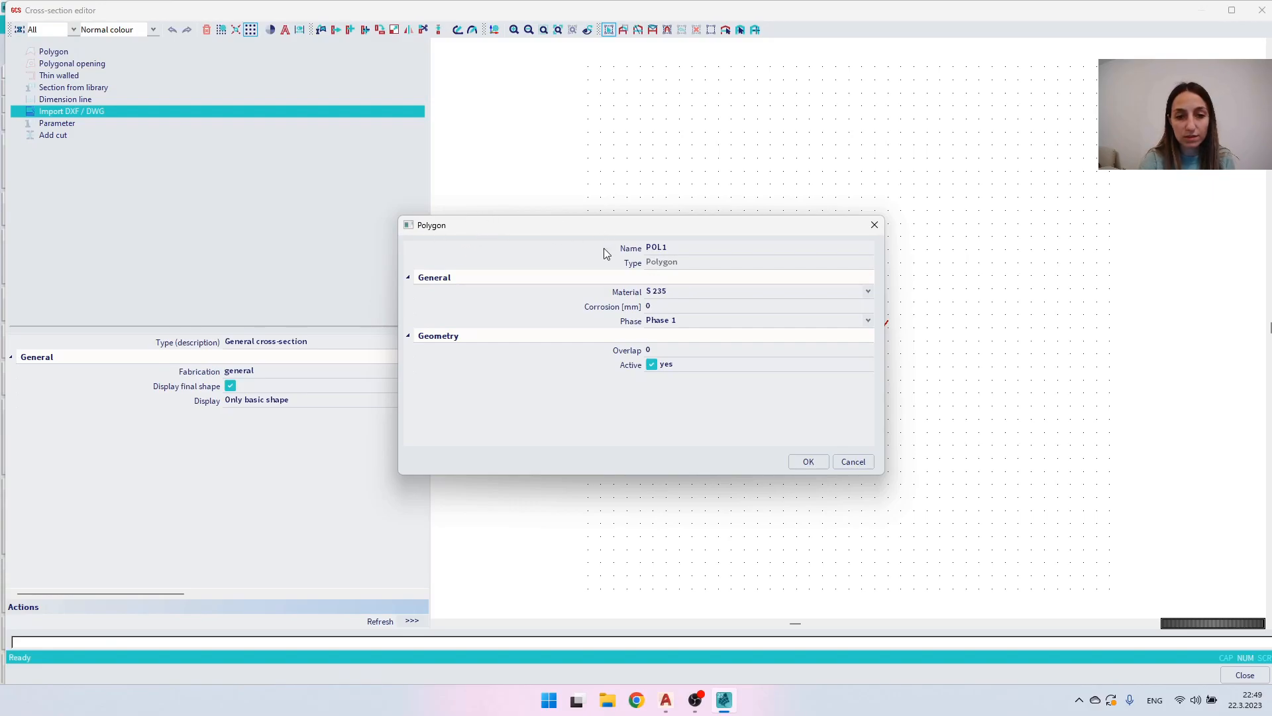
- Accept the default polygon and opening properties and insert the imported section at point 0 0
click(809, 462)
click(808, 462)
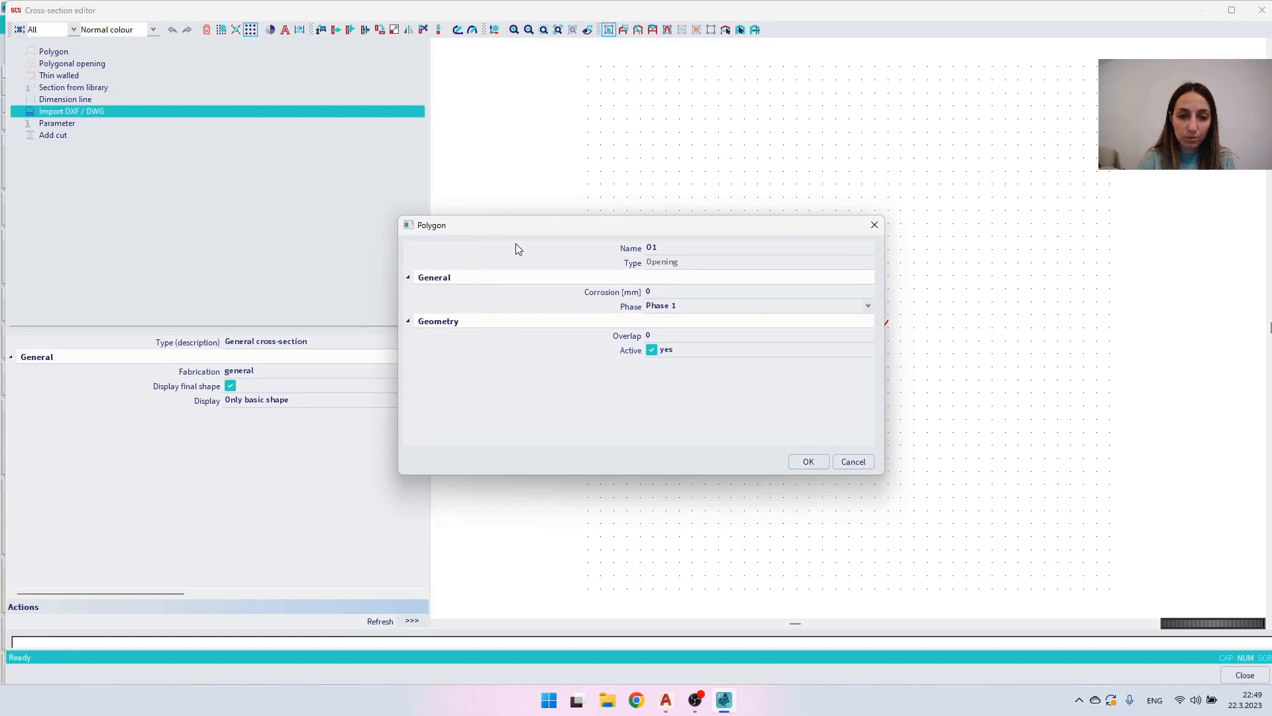
click(808, 463)
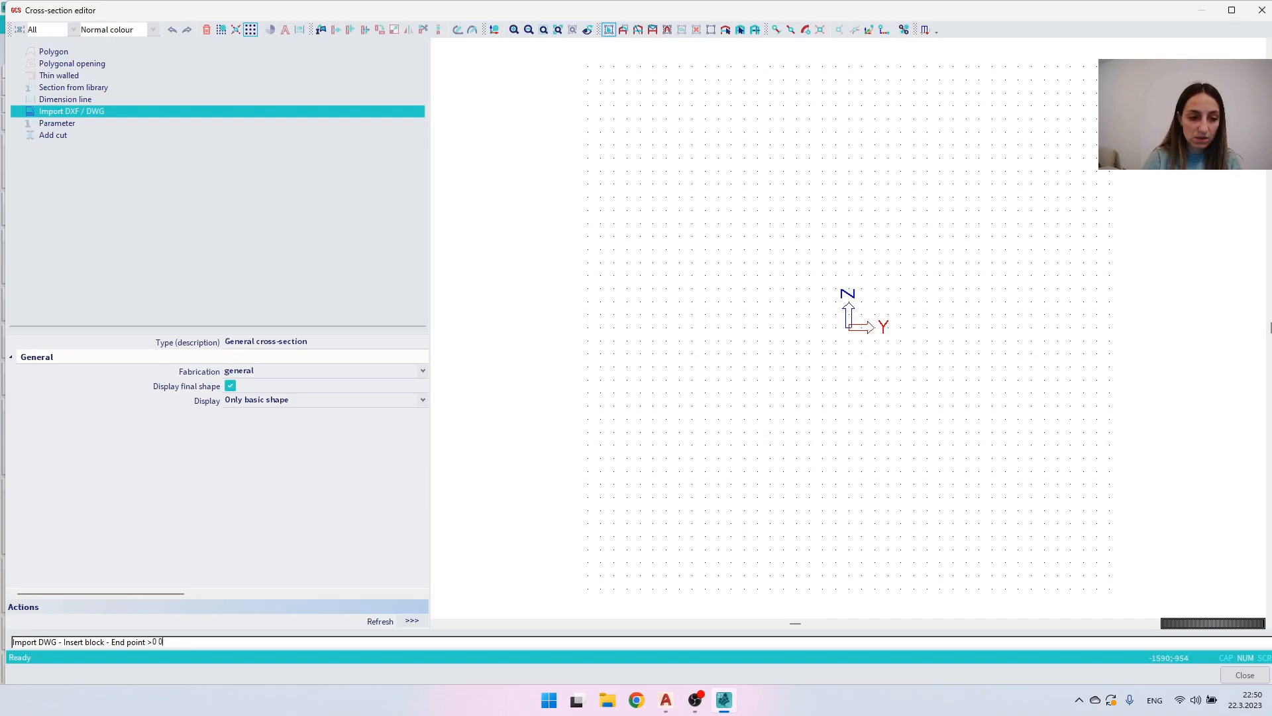
text(0 0)
key(Return)
key(Return)
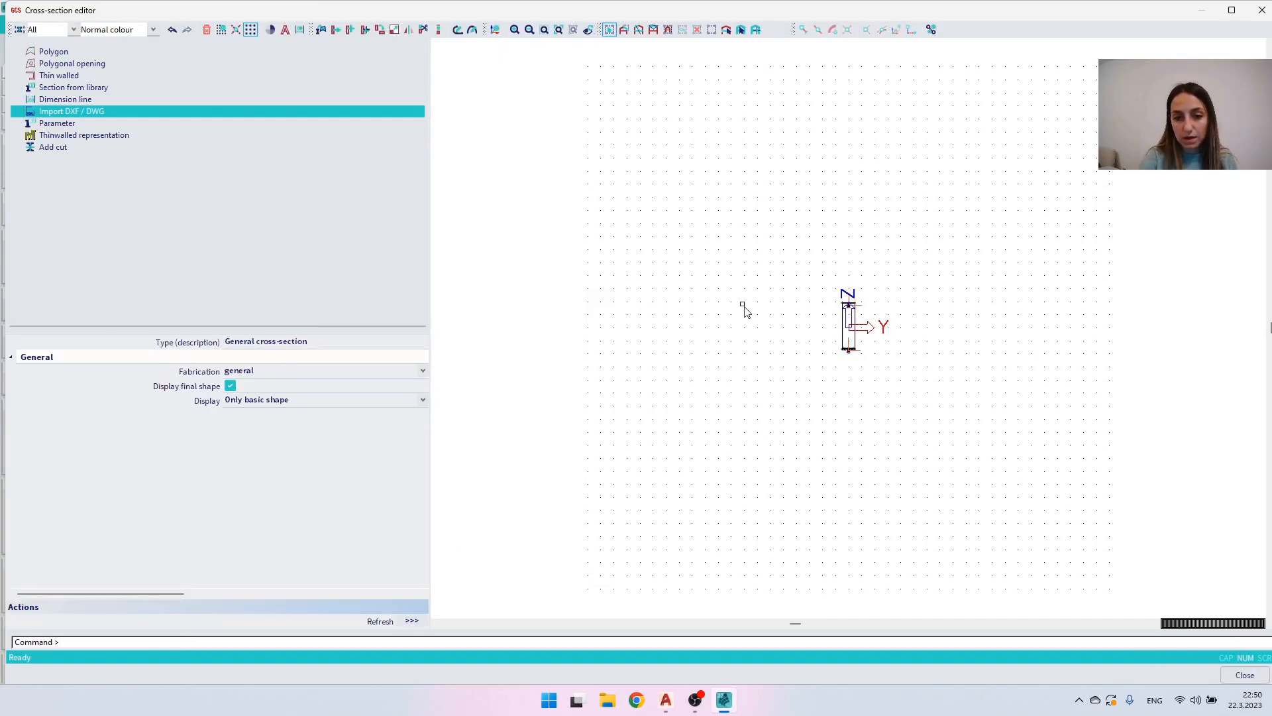
- Set the material of the imported section's outer polygon to EN-AW 6060 (EP,ET,ER/B) T66 (0-3)
middle_click(743, 306)
middle_click(743, 306)
drag(928, 274, 729, 251)
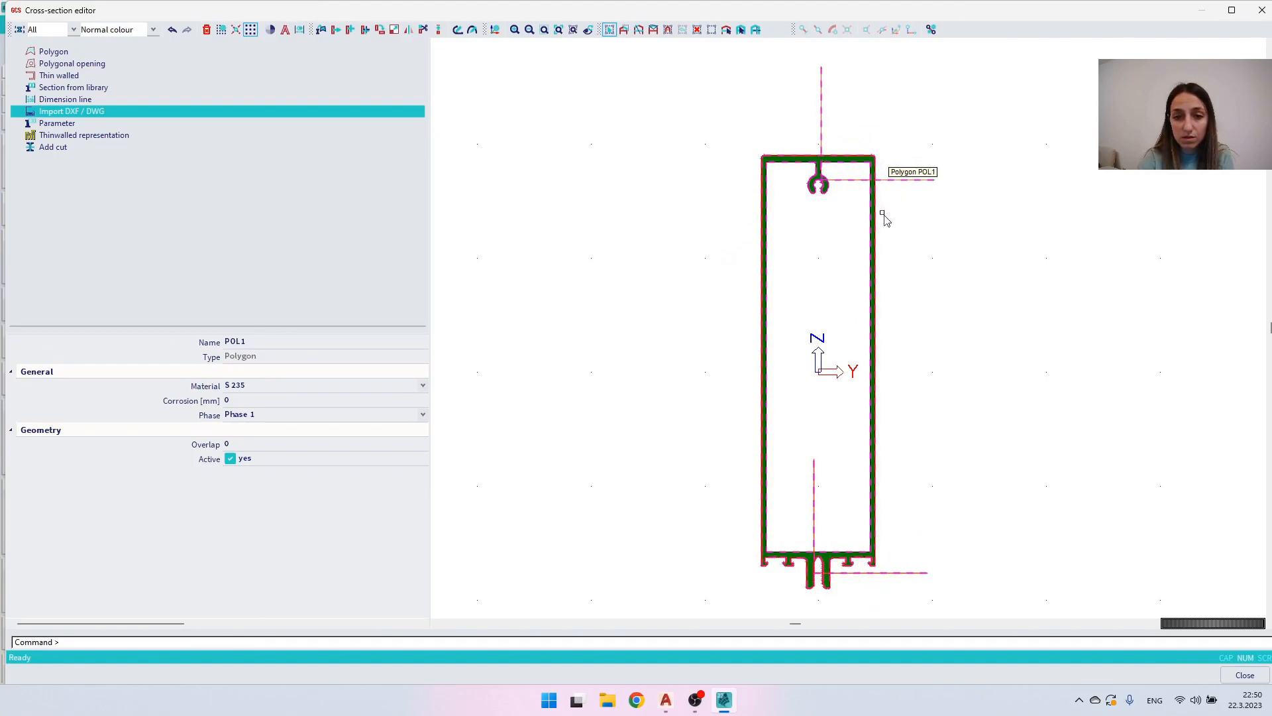
key(Escape)
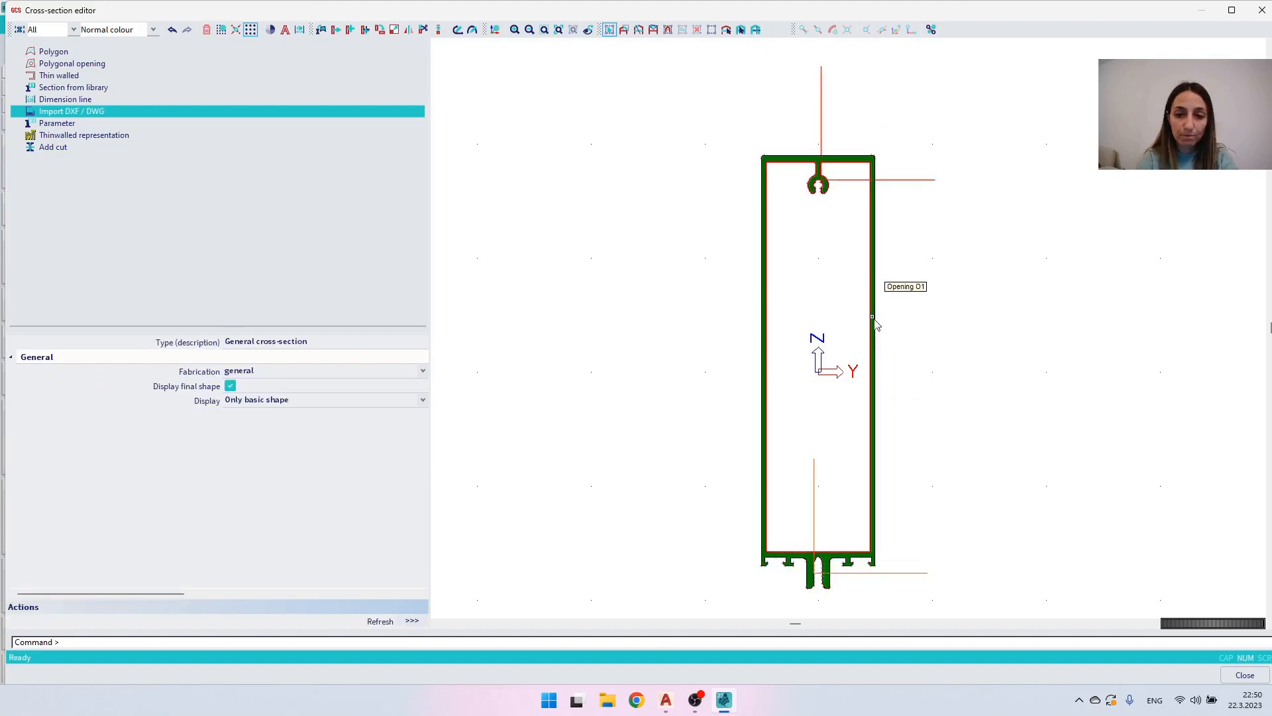
click(804, 291)
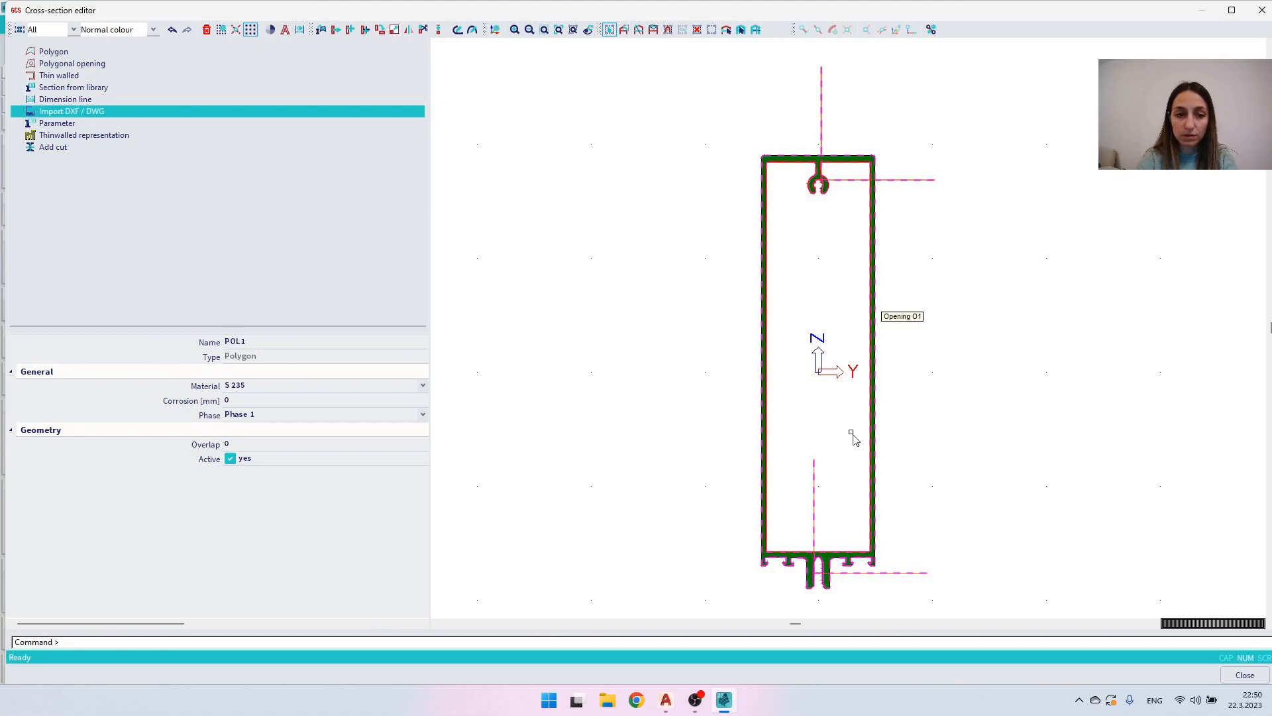
click(256, 386)
drag(424, 424, 420, 557)
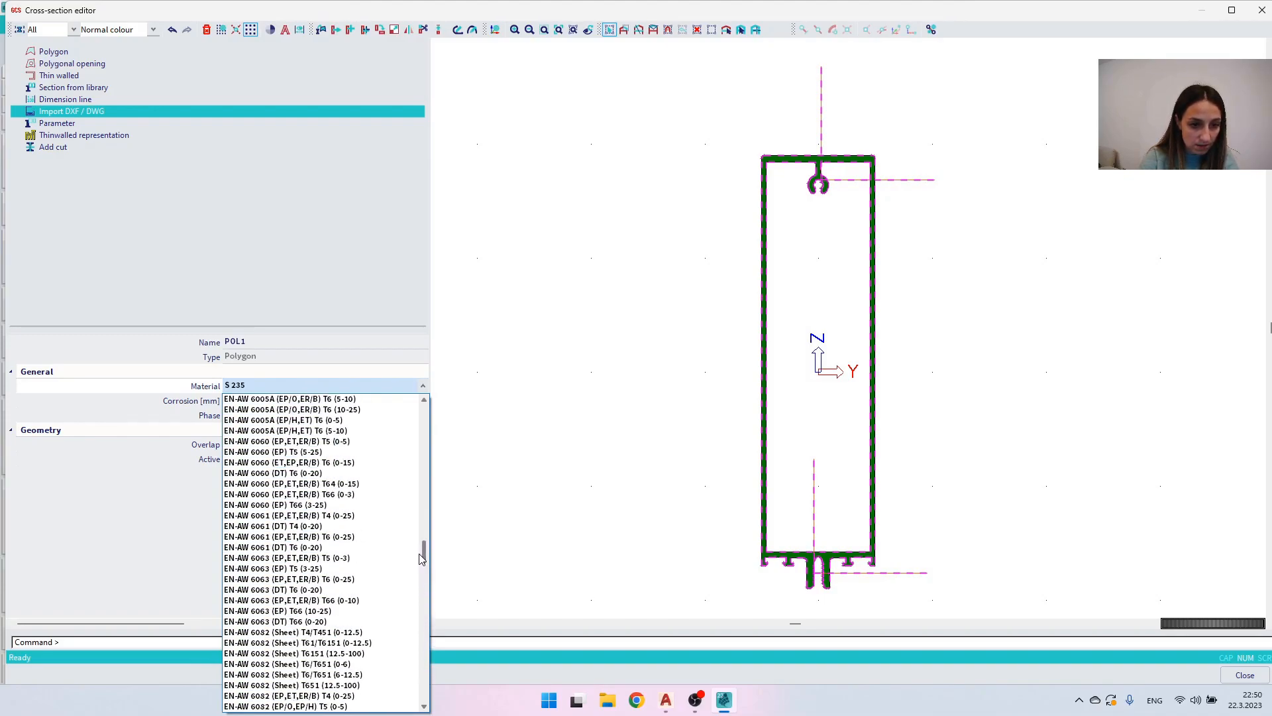
click(337, 495)
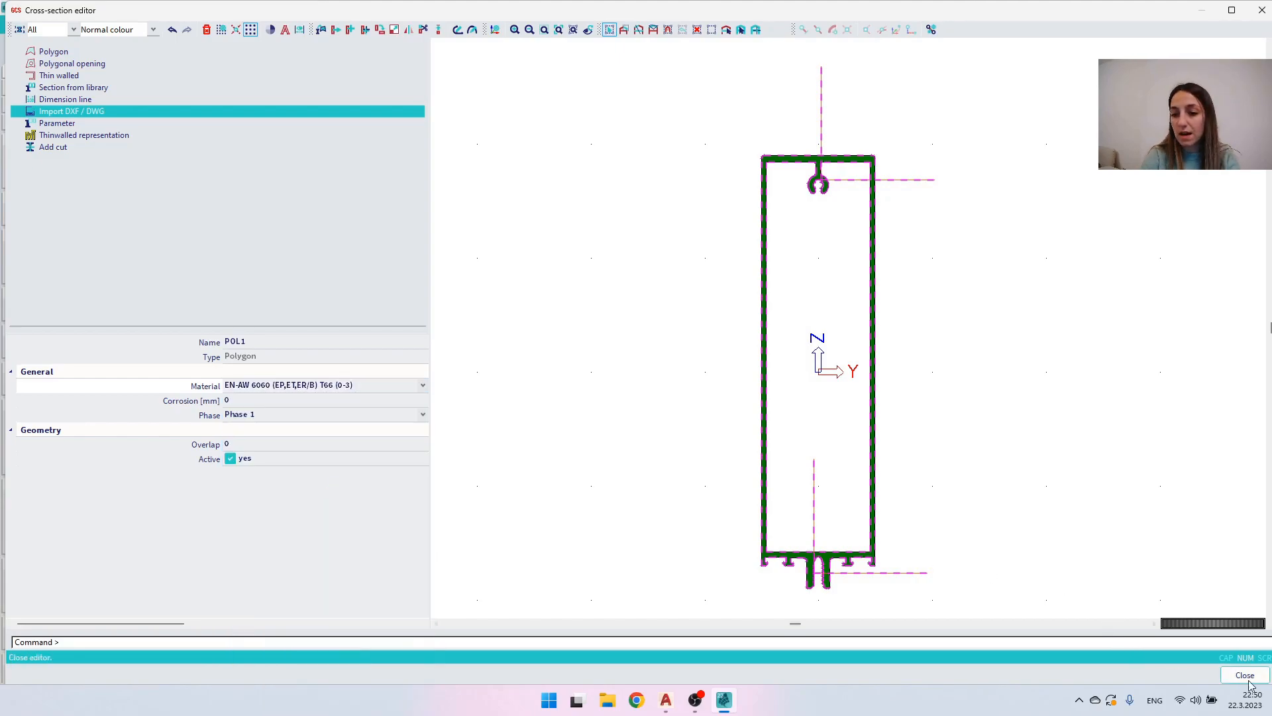
key(Escape)
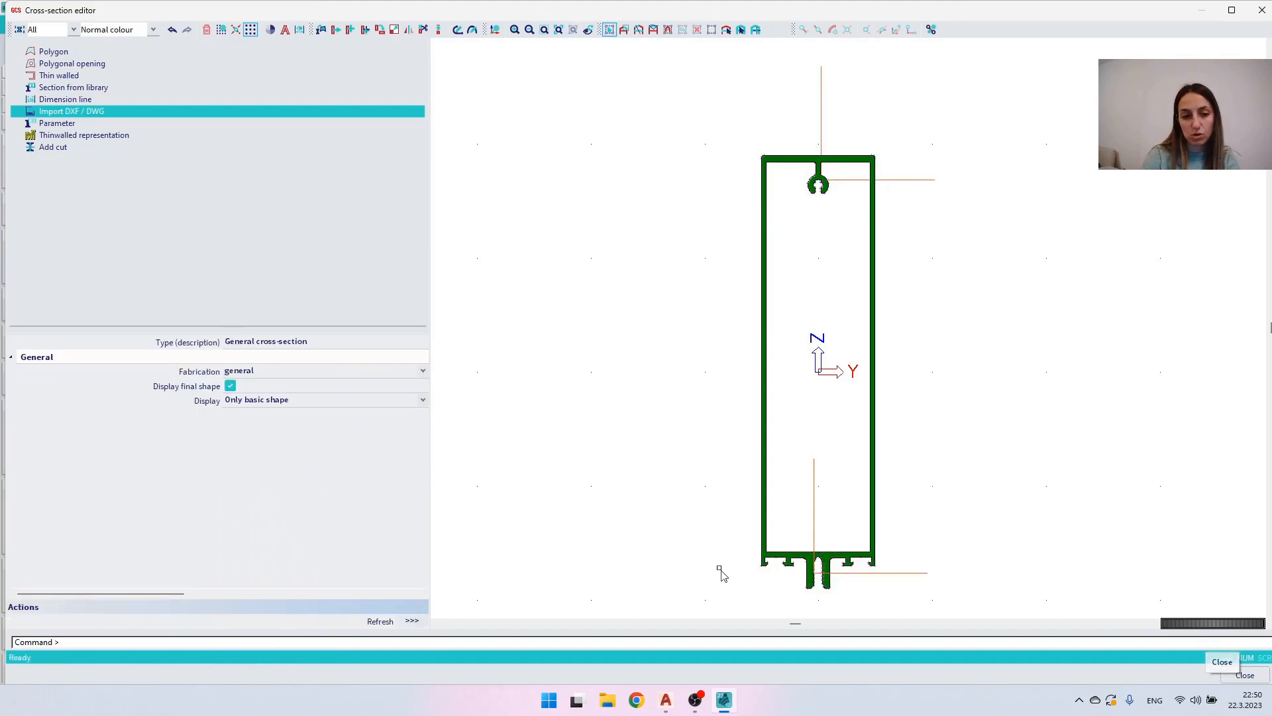
- Finish editing the general cross-section with its default description, accept it and assign it to the ten selected beams
click(318, 342)
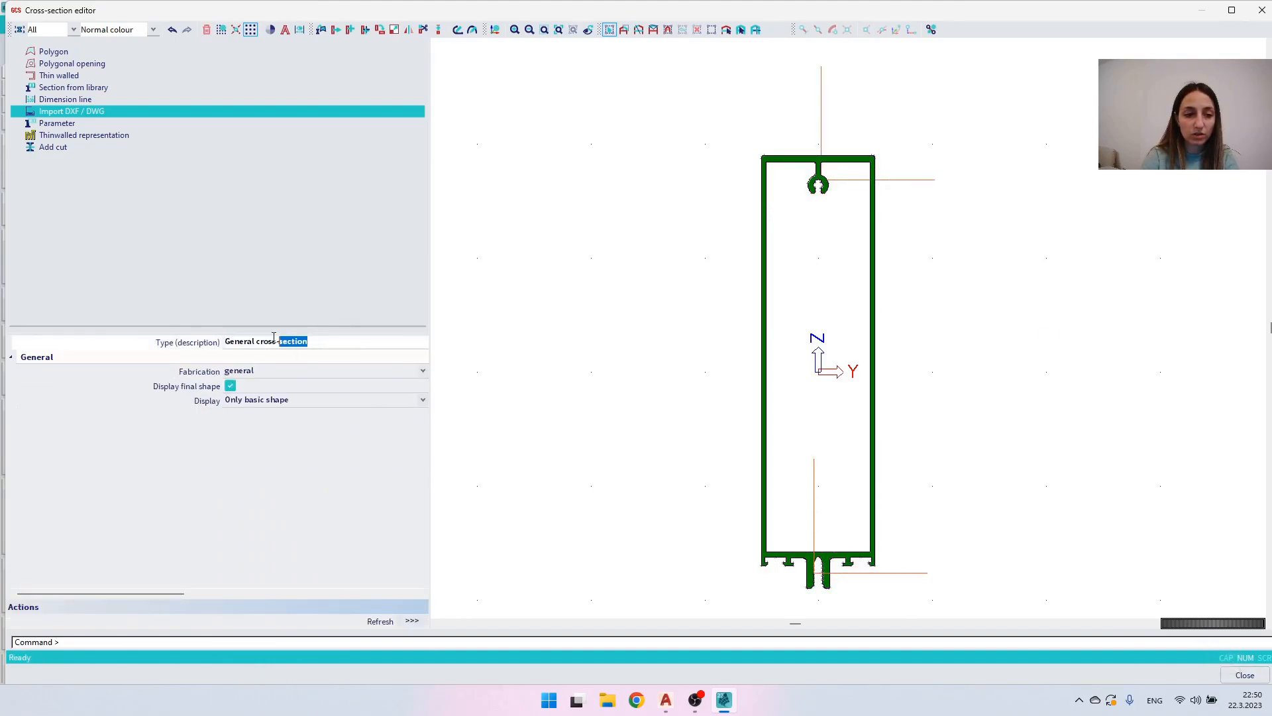
drag(312, 341, 225, 338)
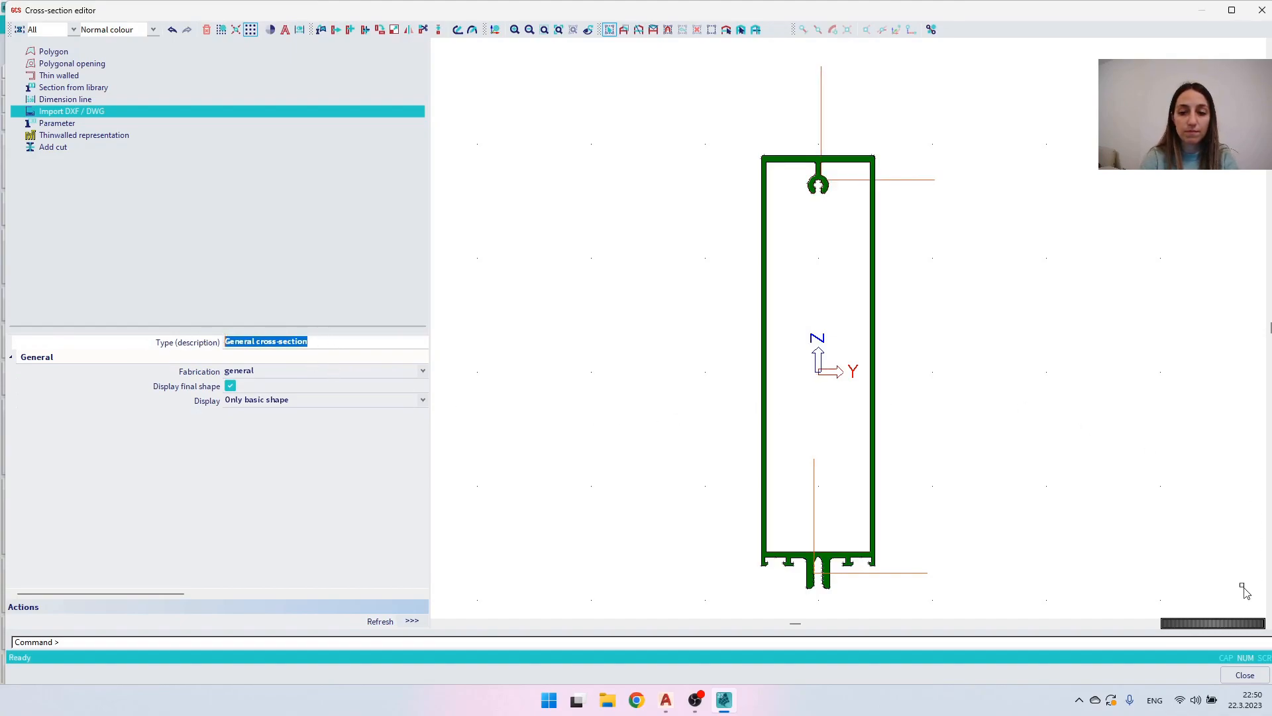
click(1240, 675)
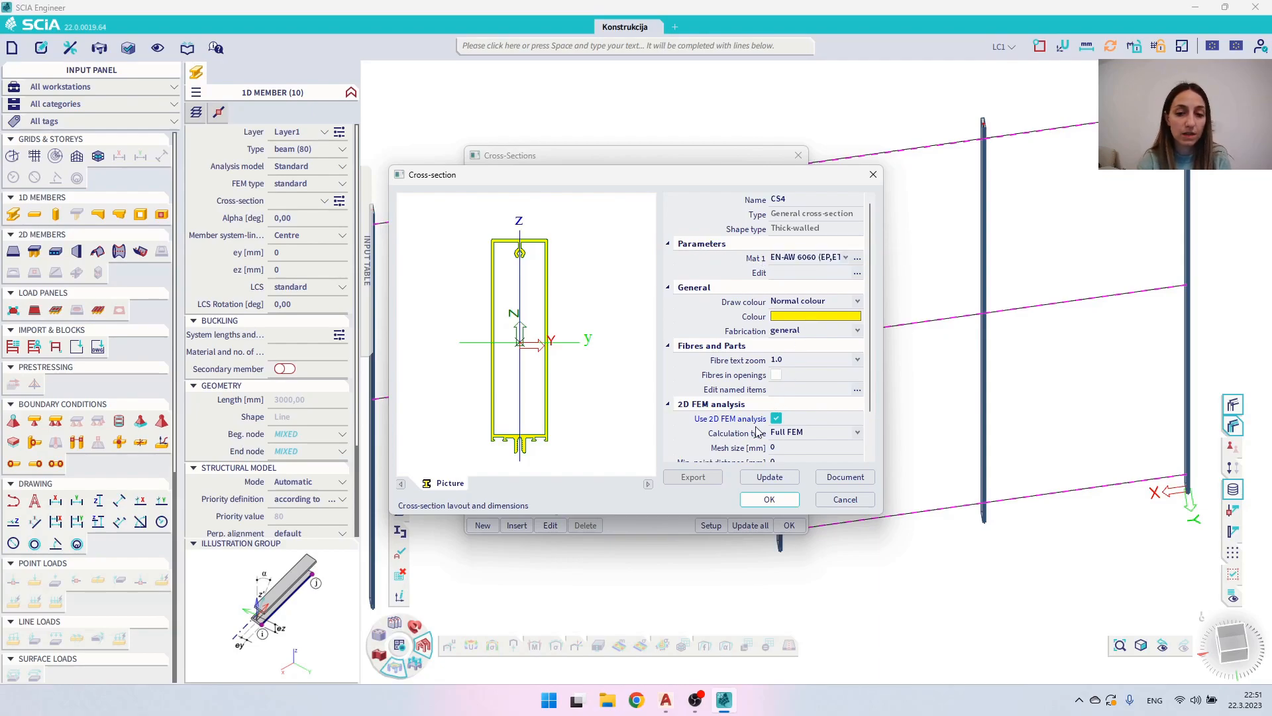
click(766, 500)
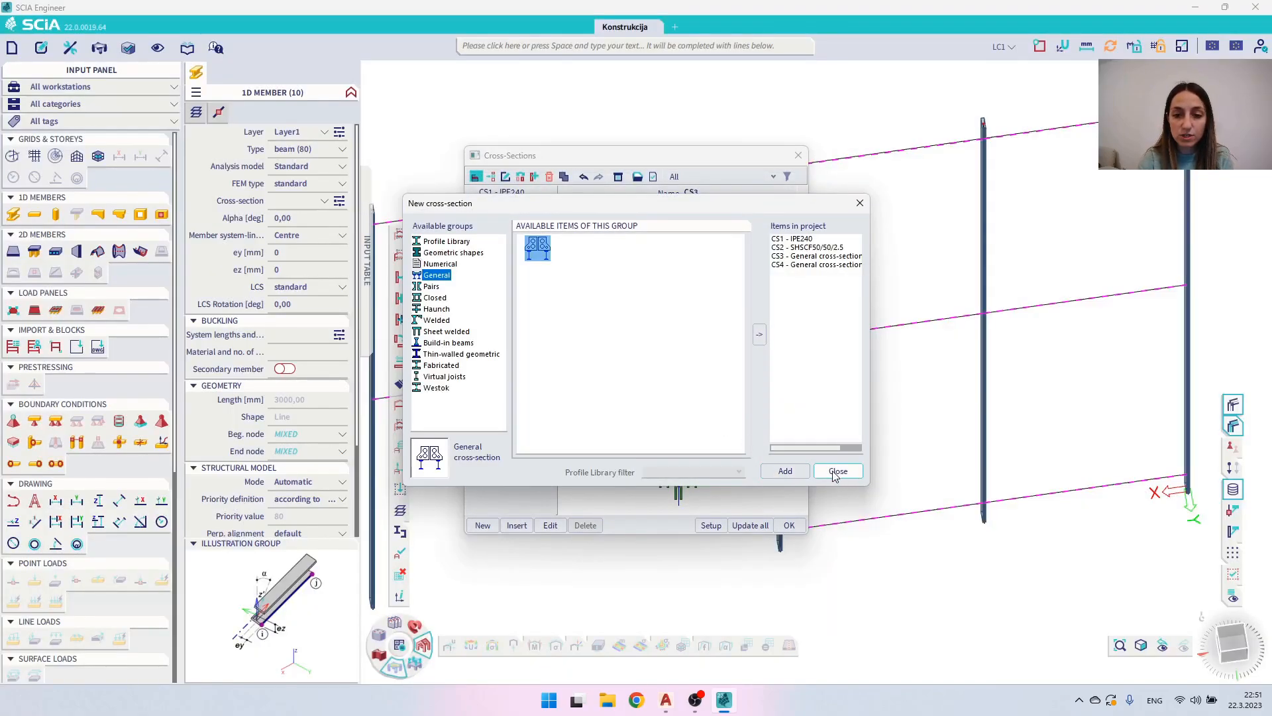
click(837, 472)
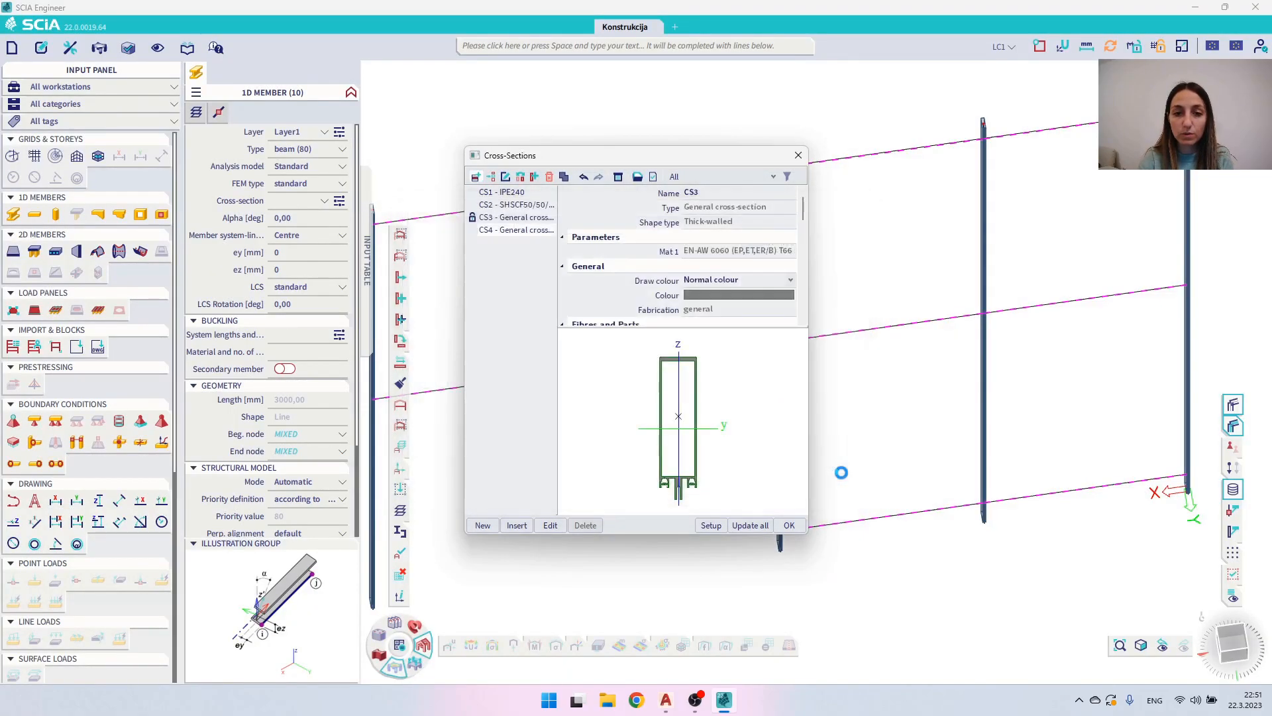
click(789, 526)
- Rotate the ten selected beams by setting their Alpha angle to 90 degrees, and clear the selection
middle_drag(606, 366, 676, 369)
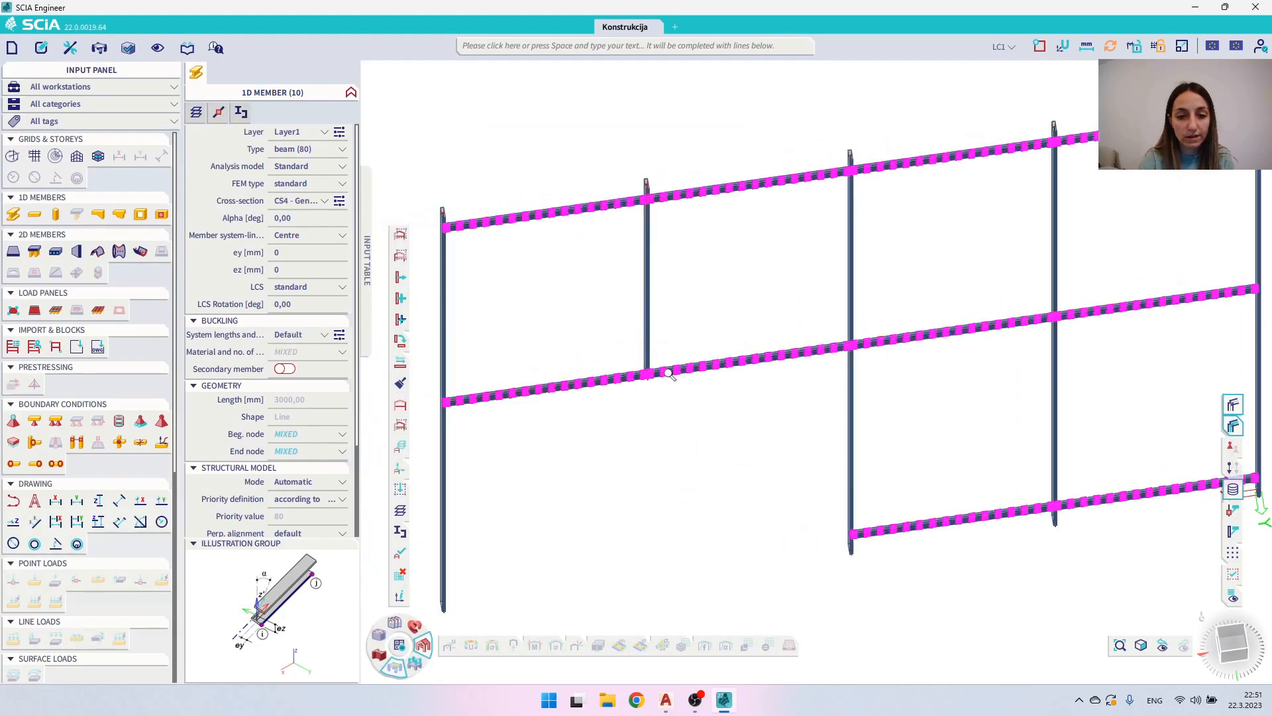
scroll(669, 375, up, 5)
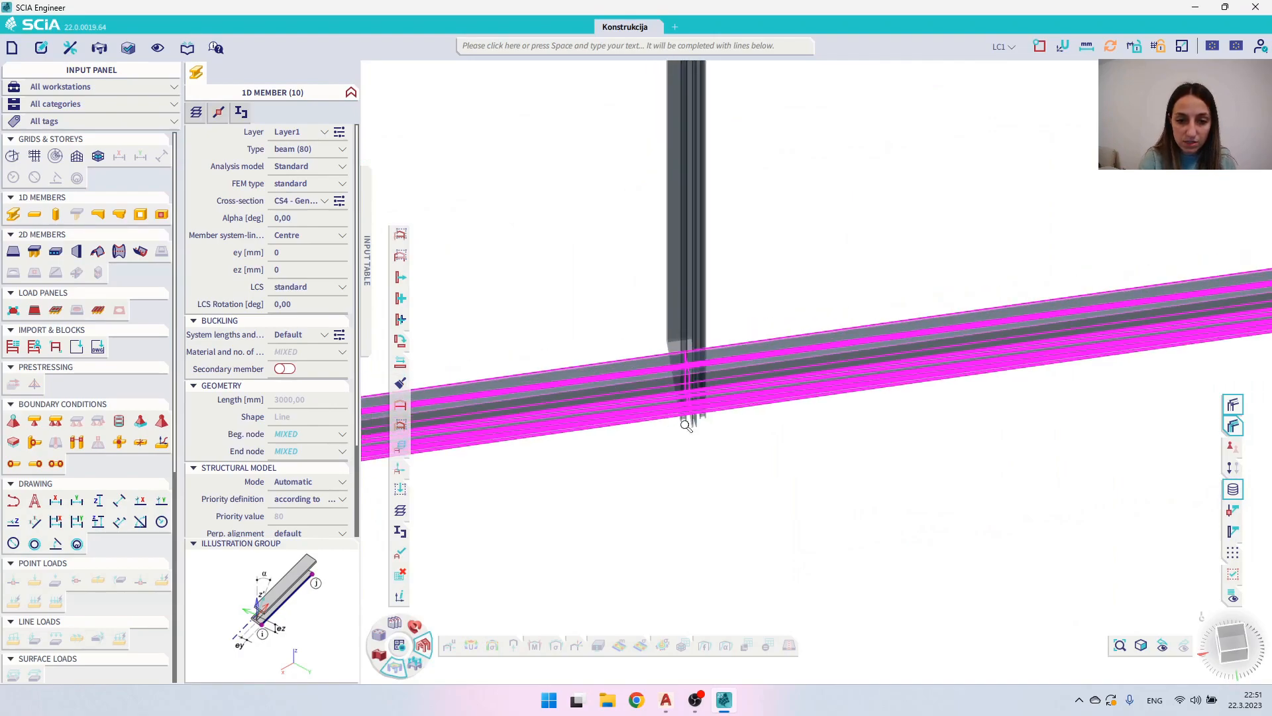
ctrl+right_drag(741, 411, 752, 402)
middle_drag(740, 553, 781, 376)
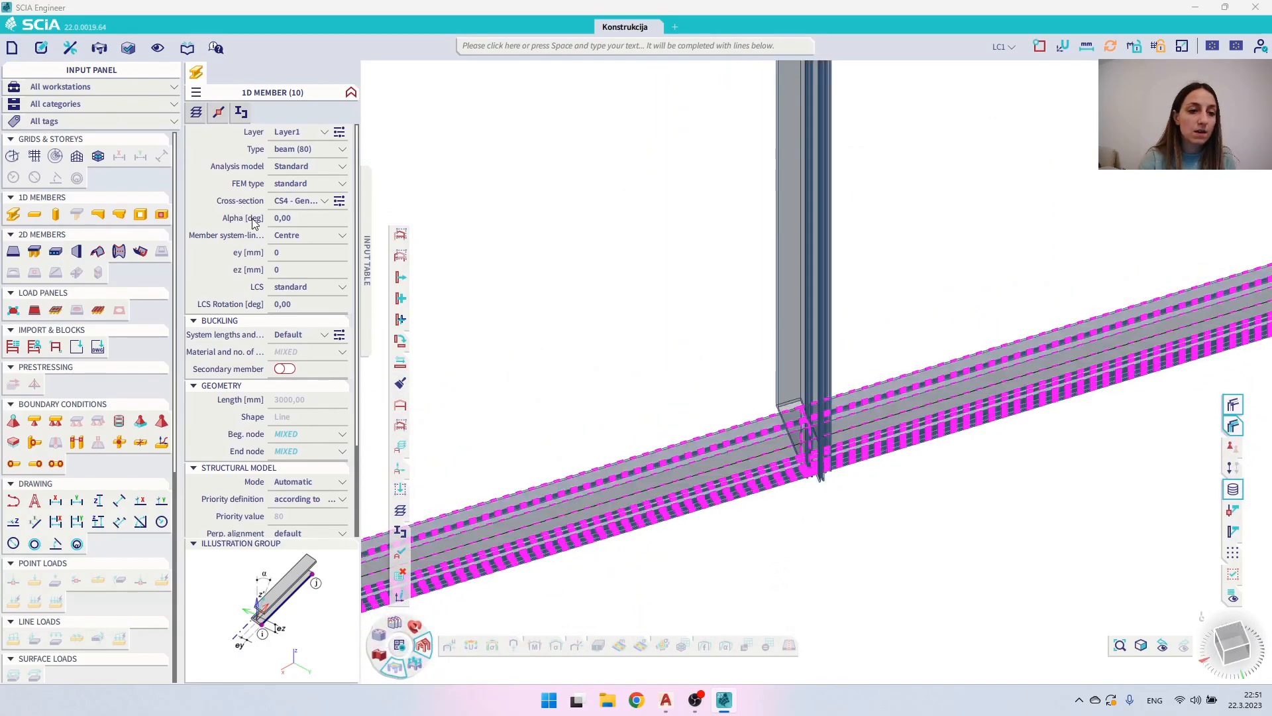
click(292, 220)
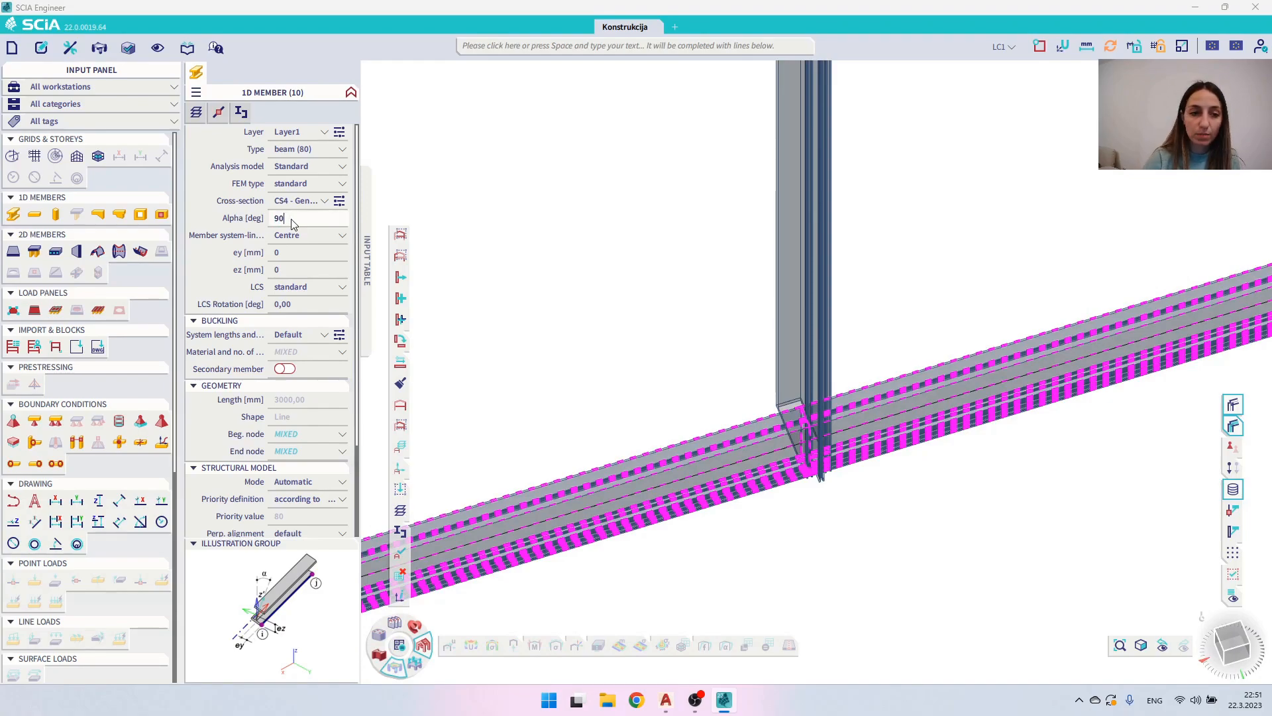
text(90)
key(Return)
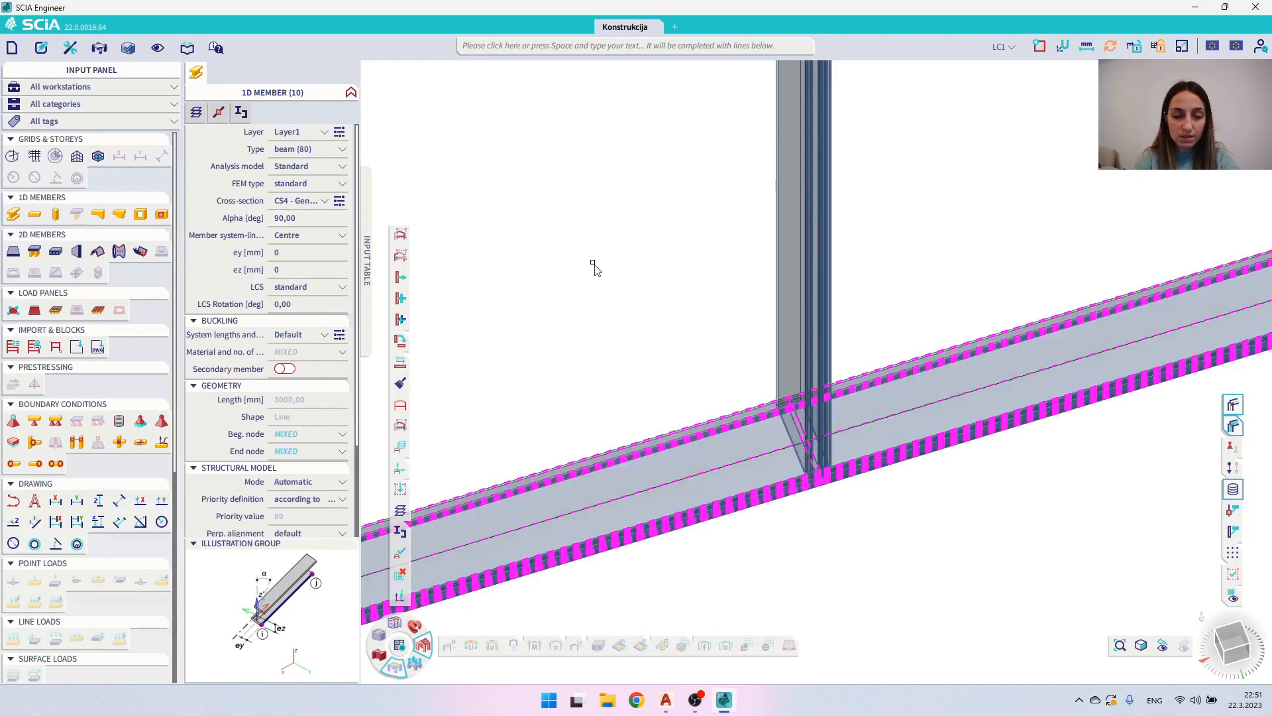
key(Escape)
- Switch the facade frame from shaded members to plain lines, display its supports and check the load case display
middle_click(634, 262)
middle_click(634, 262)
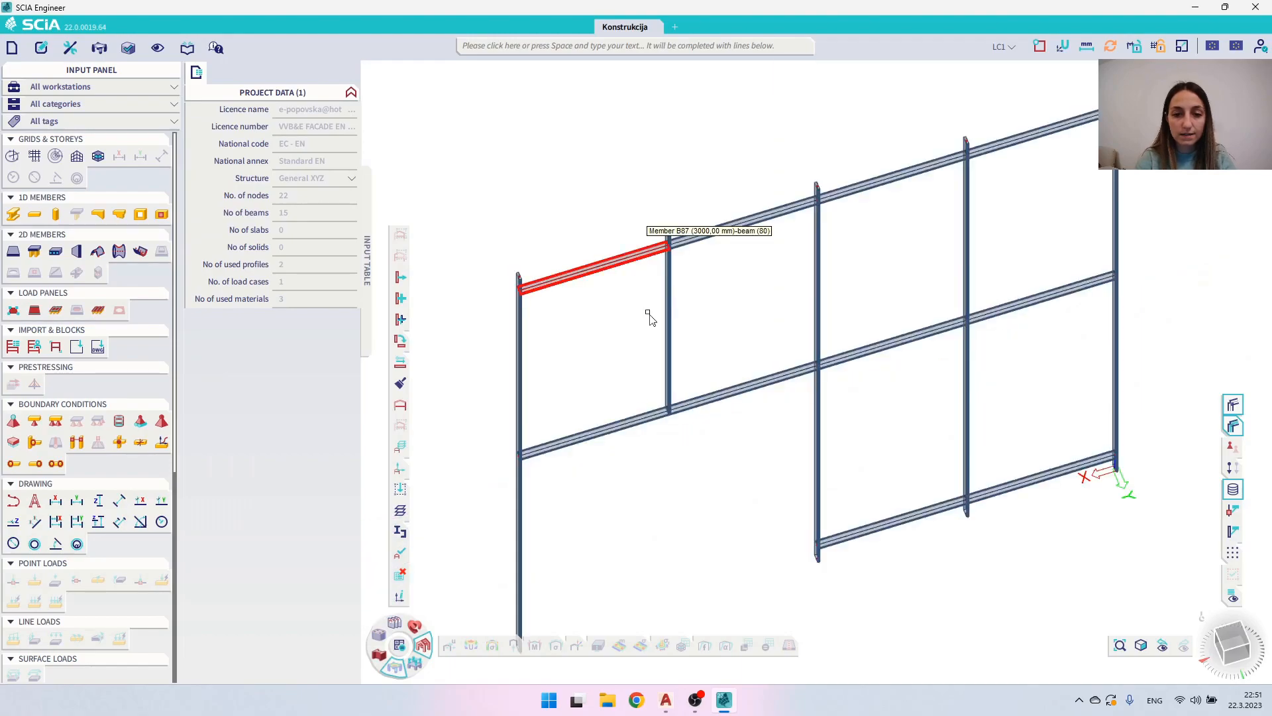
mouse_move(687, 358)
ctrl+right_down()
mouse_move(636, 326)
mouse_move(685, 332)
ctrl+right_up()
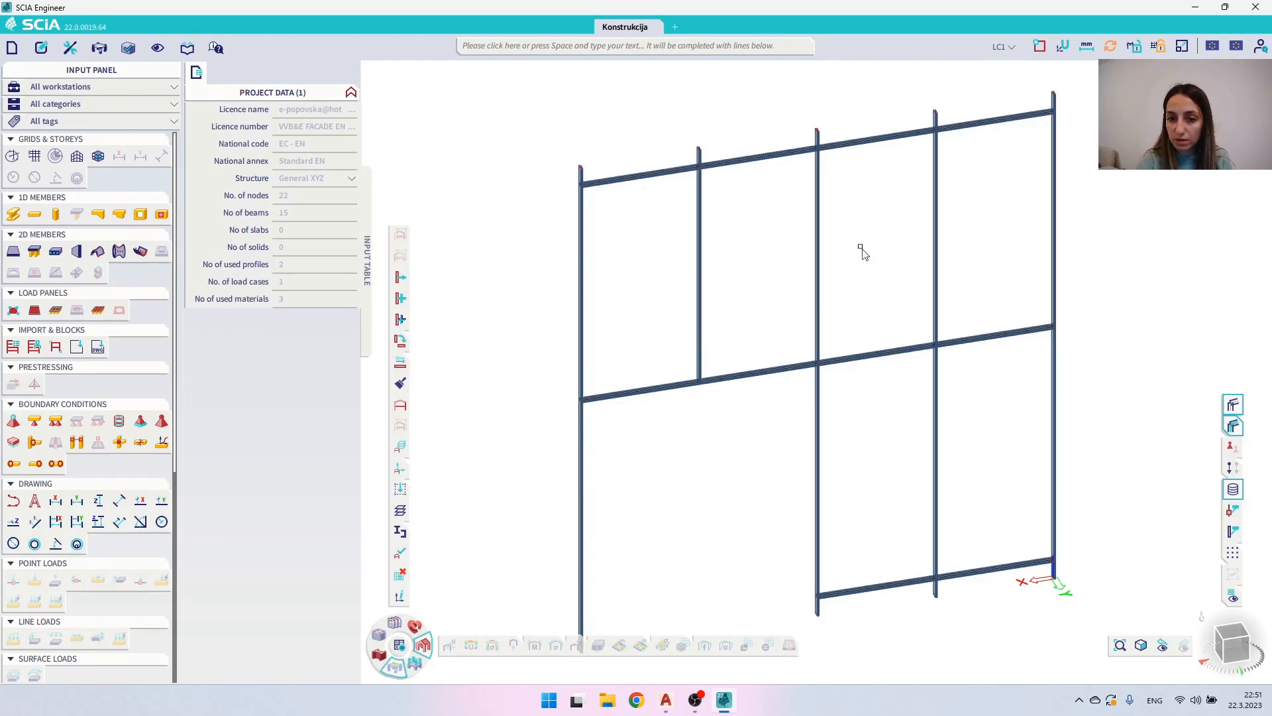
click(1234, 424)
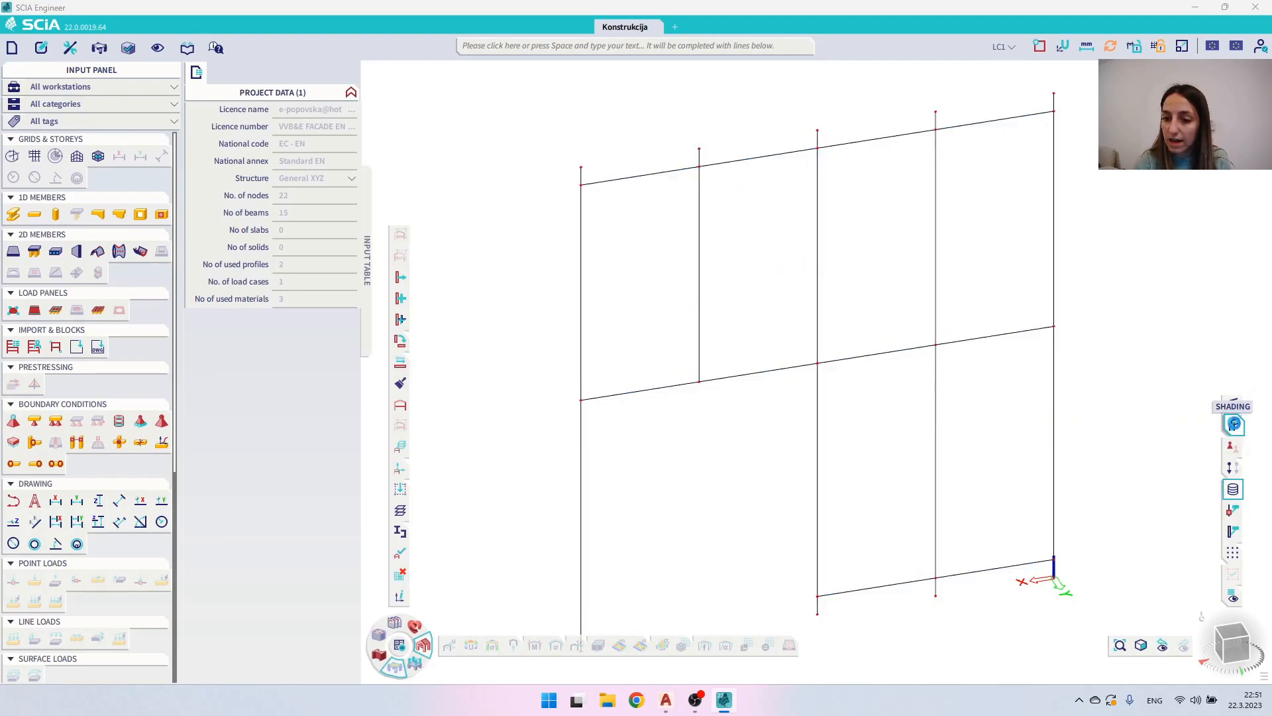
click(1233, 445)
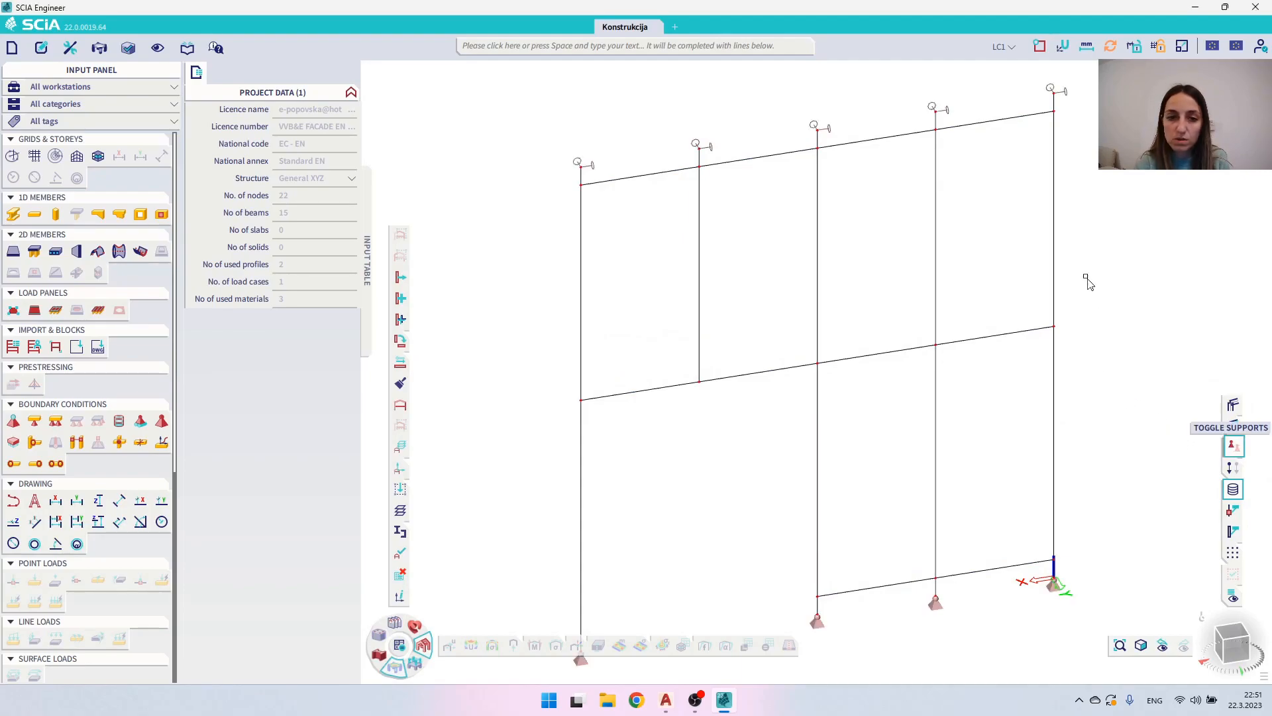
click(1234, 468)
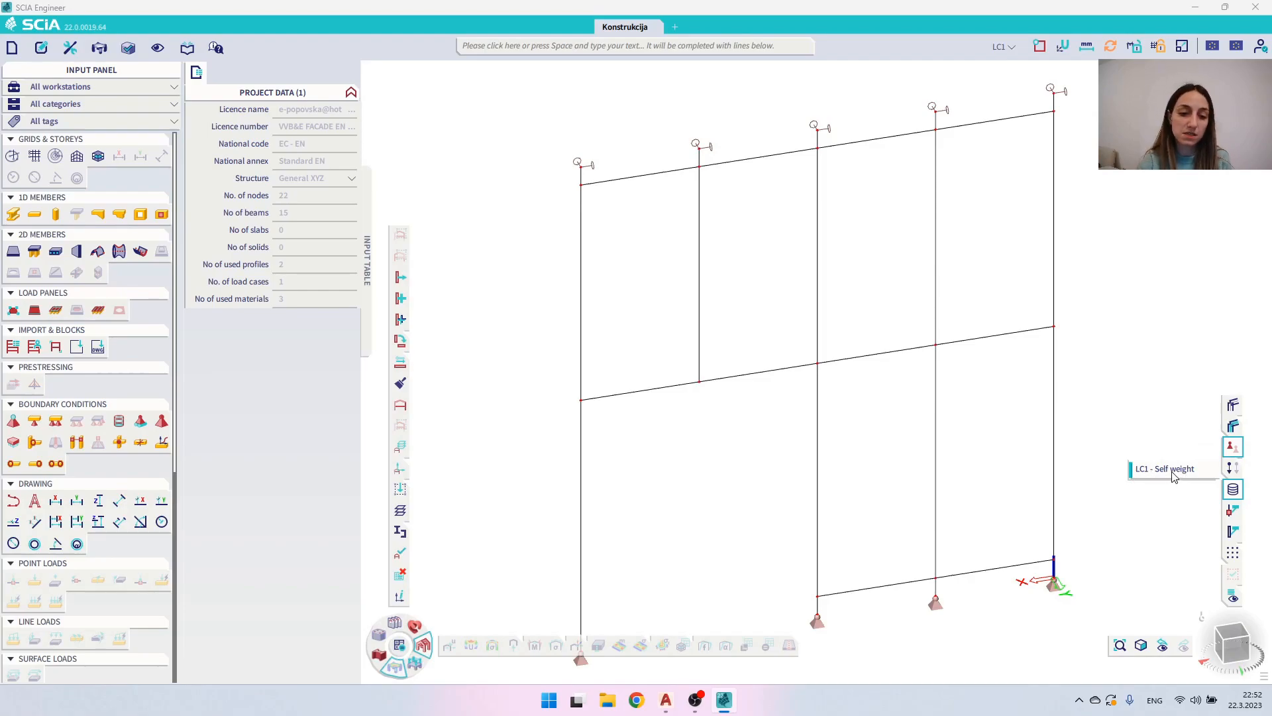
- Run the linear analysis of the structure and dismiss the end-of-analysis summary
click(399, 646)
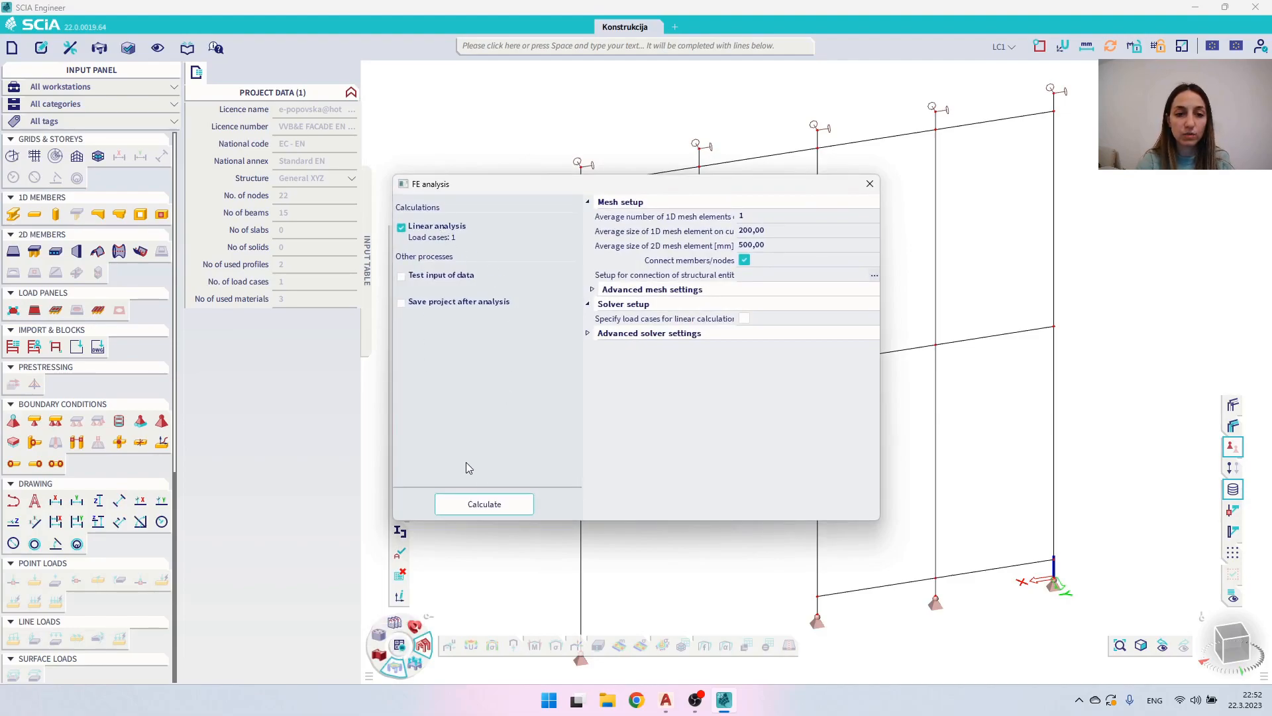
click(476, 499)
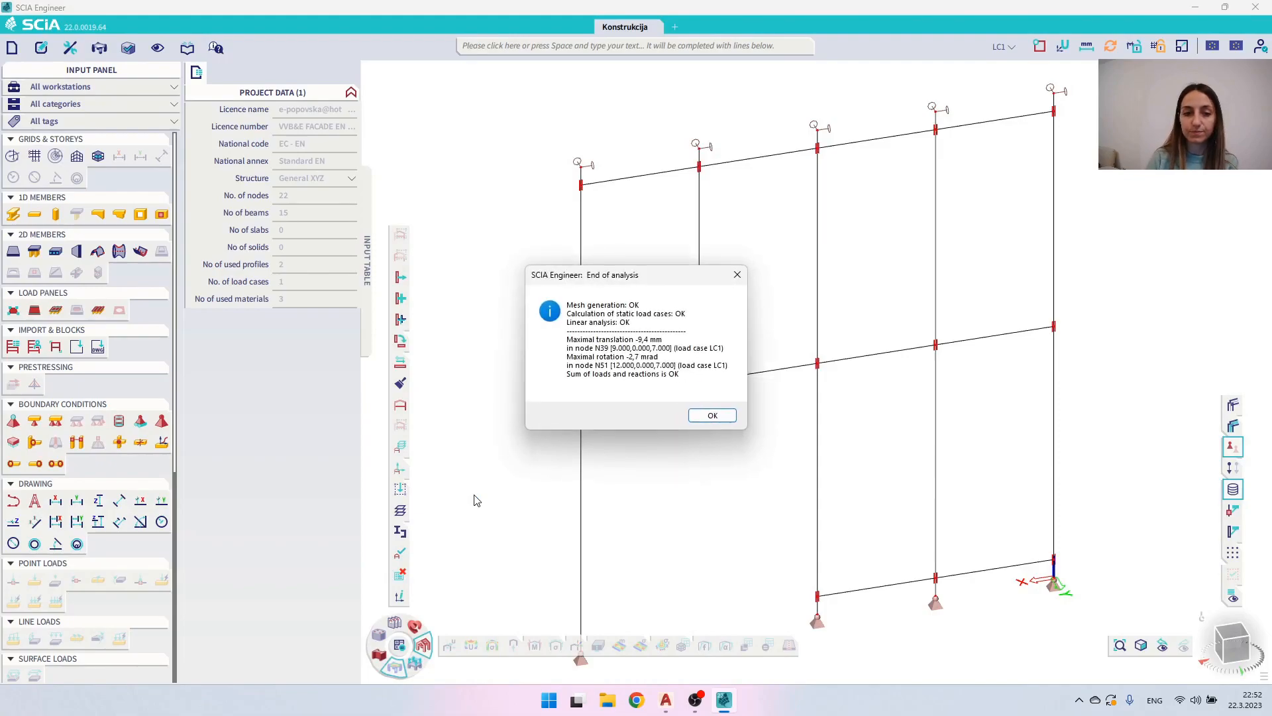
click(711, 415)
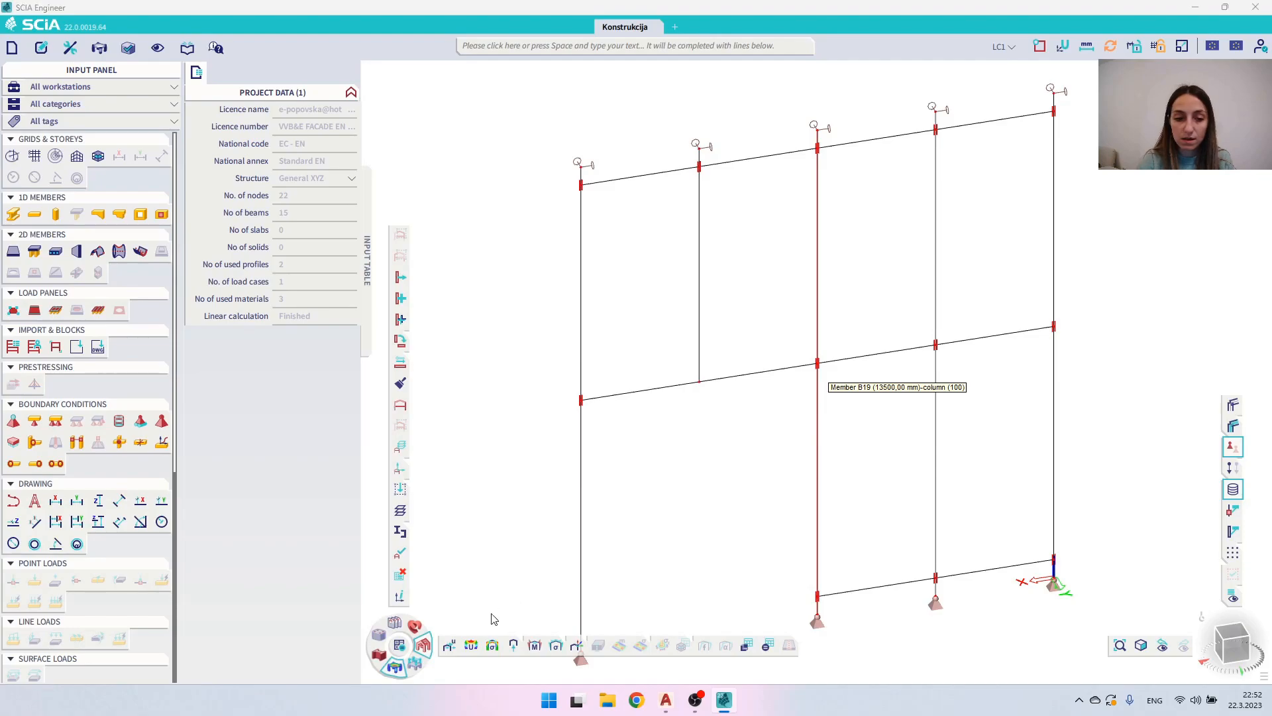
- Display the 3D displacement results (U_total) for LC1 - Self weight and examine the deformed facade around the short column
click(470, 646)
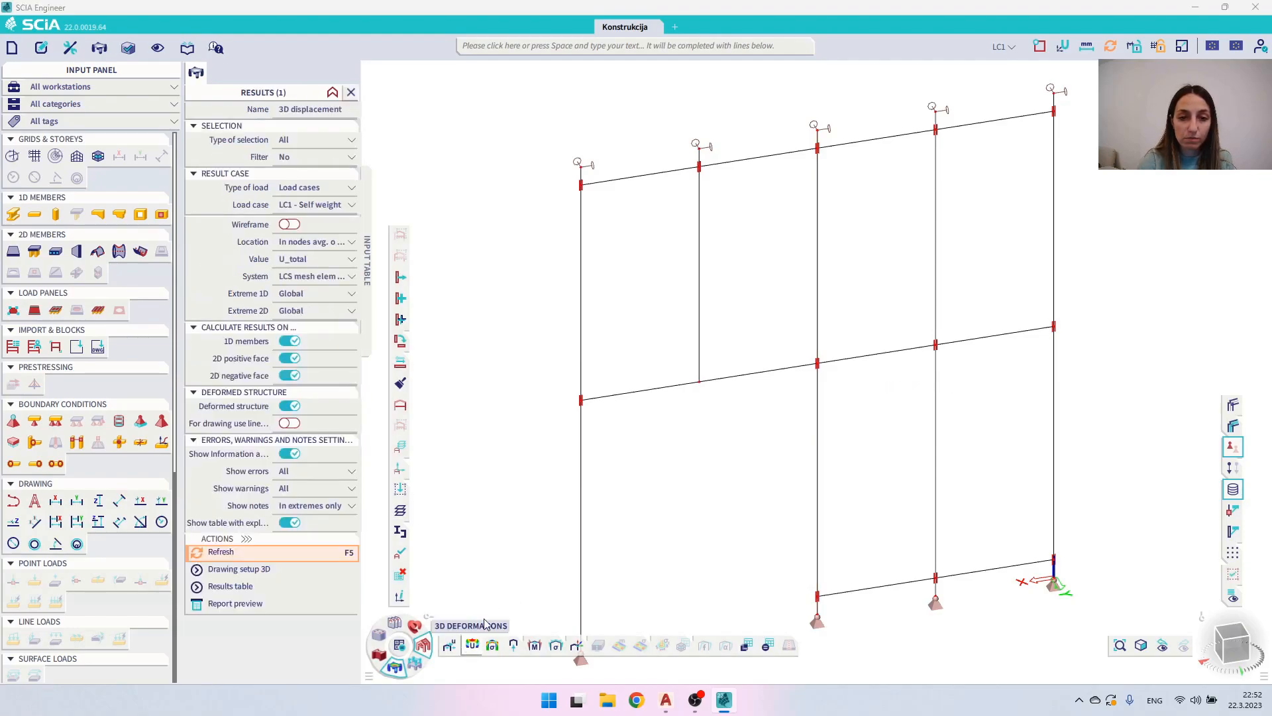
click(270, 550)
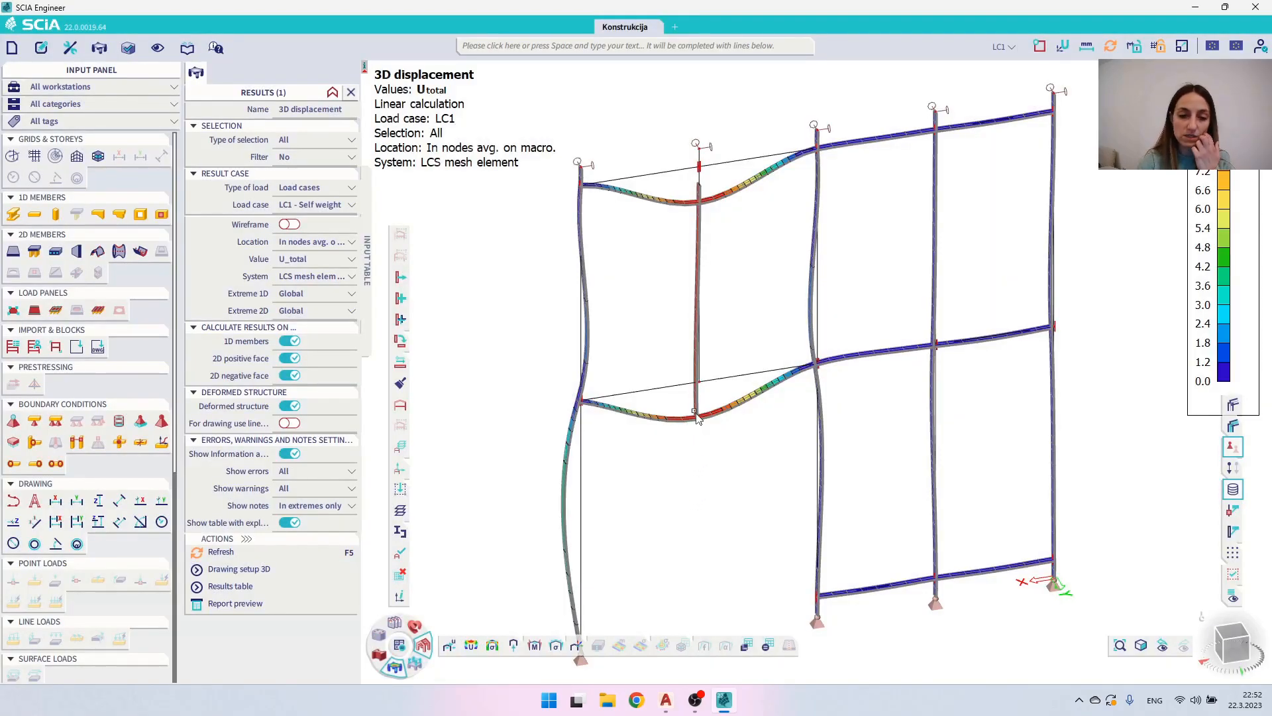
scroll(699, 183, up, 5)
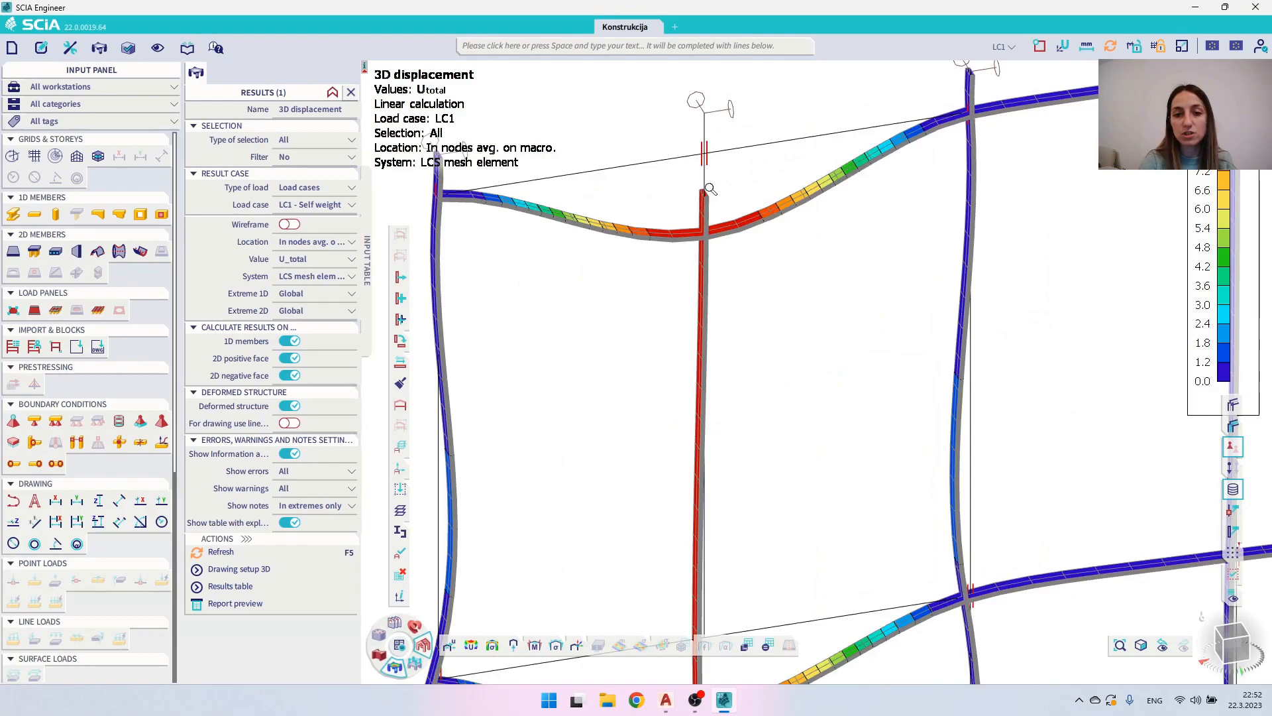
ctrl+right_drag(726, 187, 727, 186)
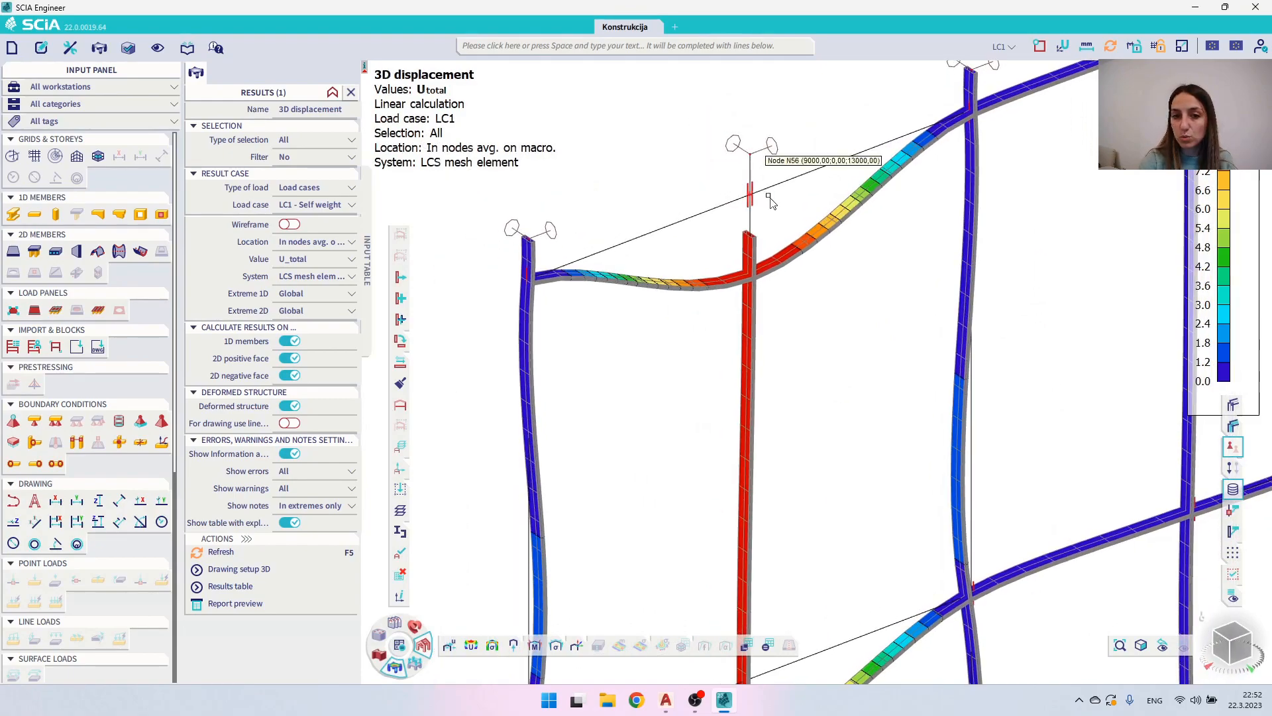
scroll(755, 198, down, 8)
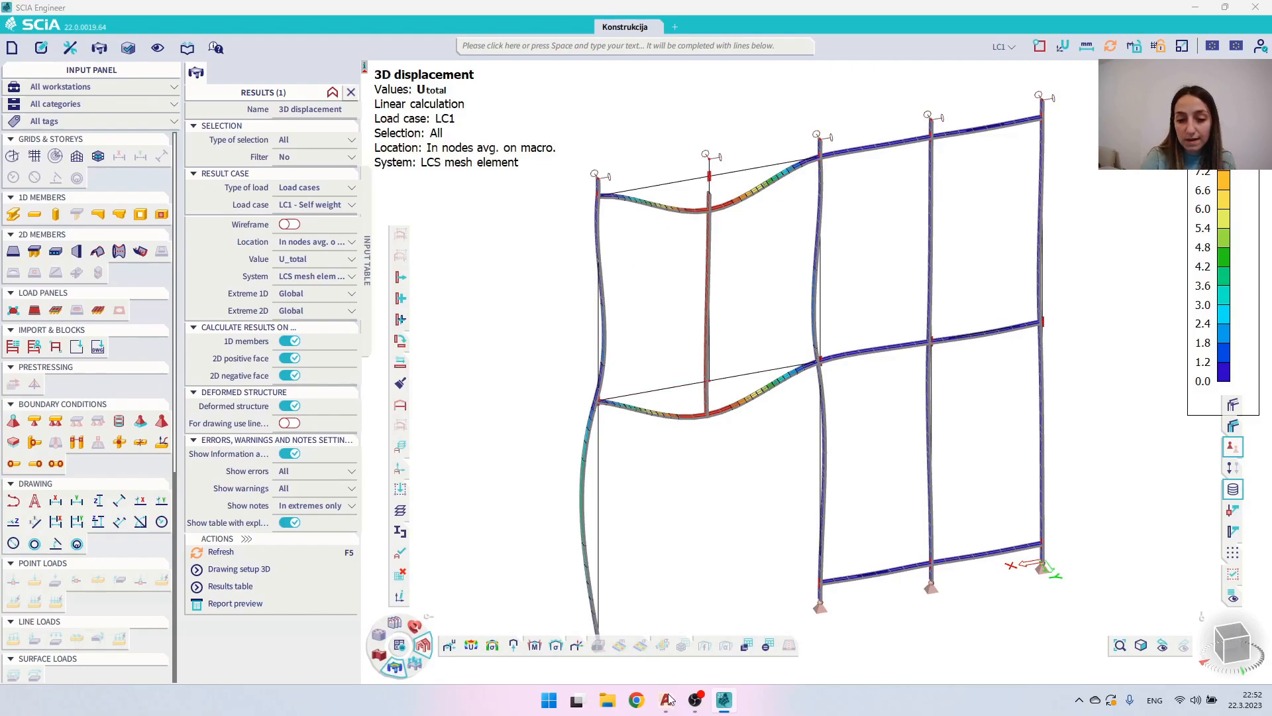
- Switch to the General section drawing in AutoCAD and export it with DXFOUT as General section in AutoCAD 2018 DXF format, replacing the existing file
mouse_move(667, 699)
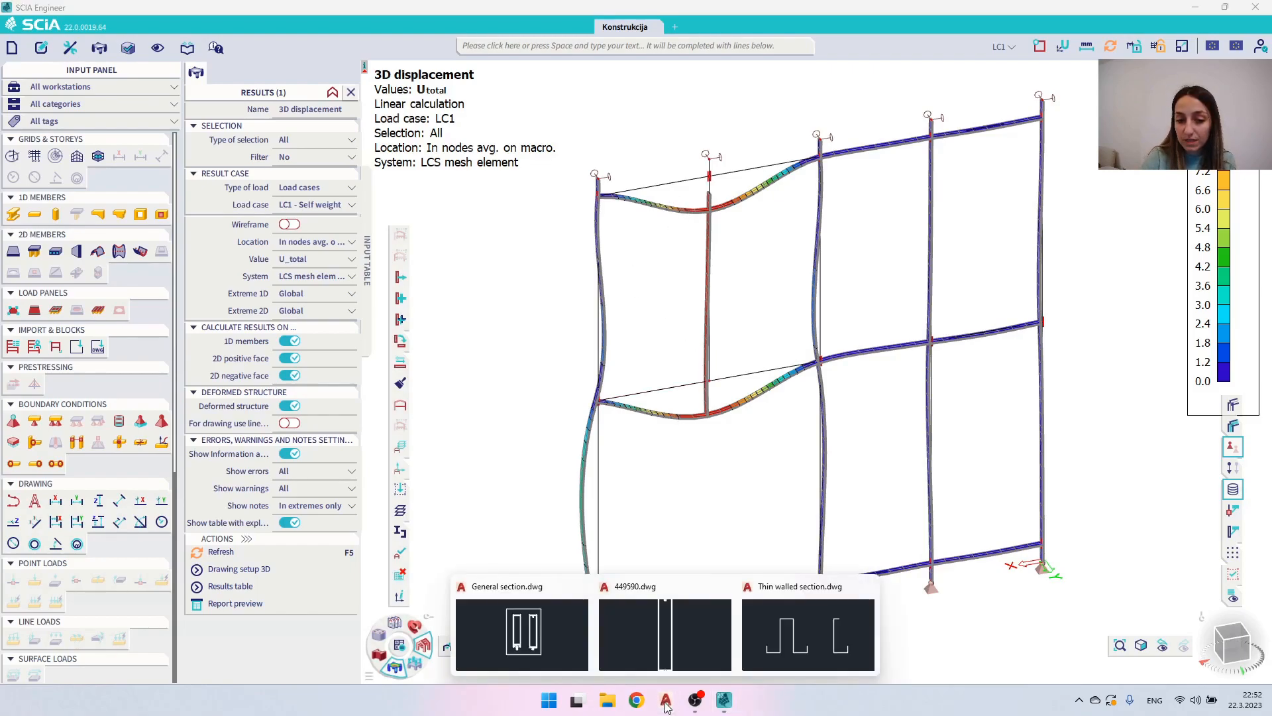
click(512, 613)
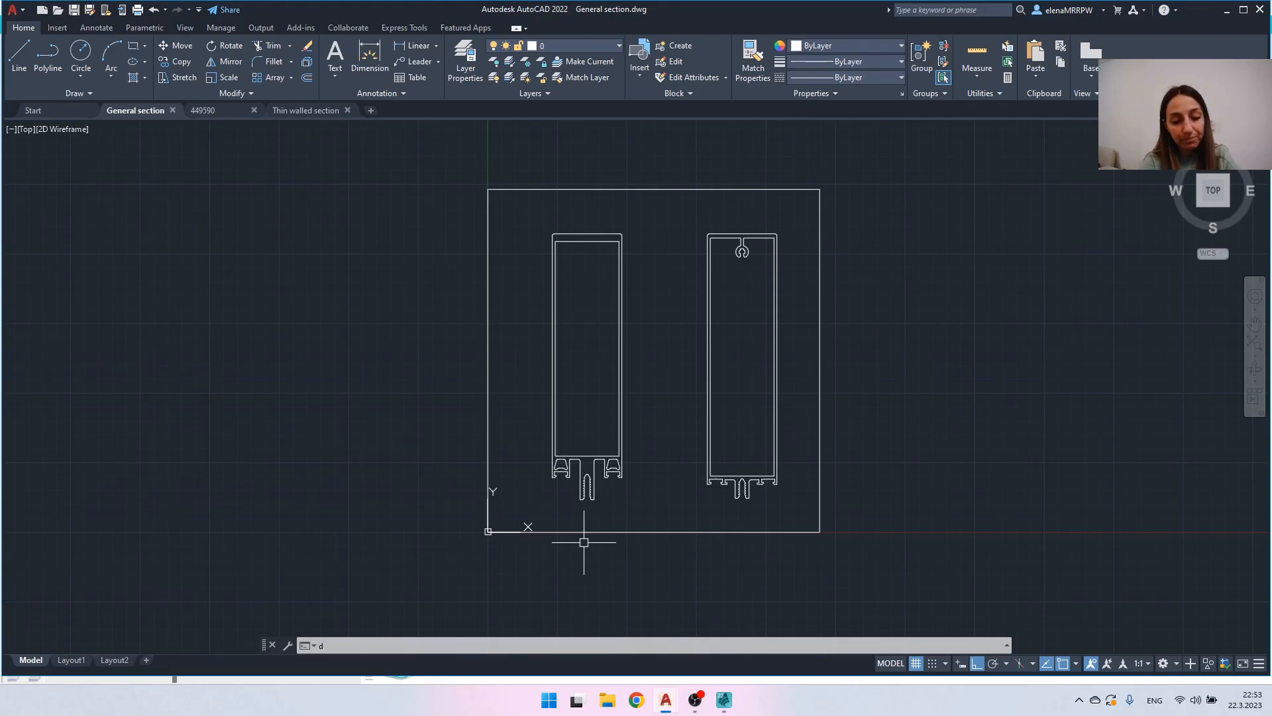
text(DXou)
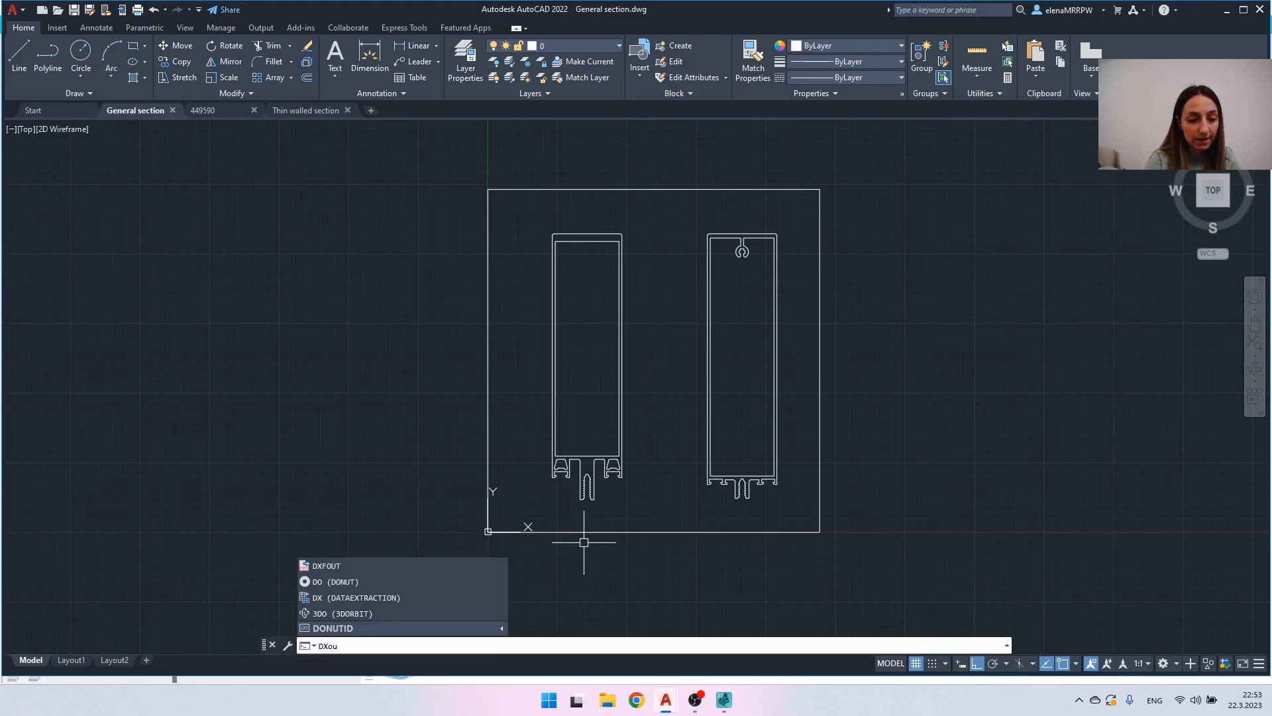
key(BackSpace)
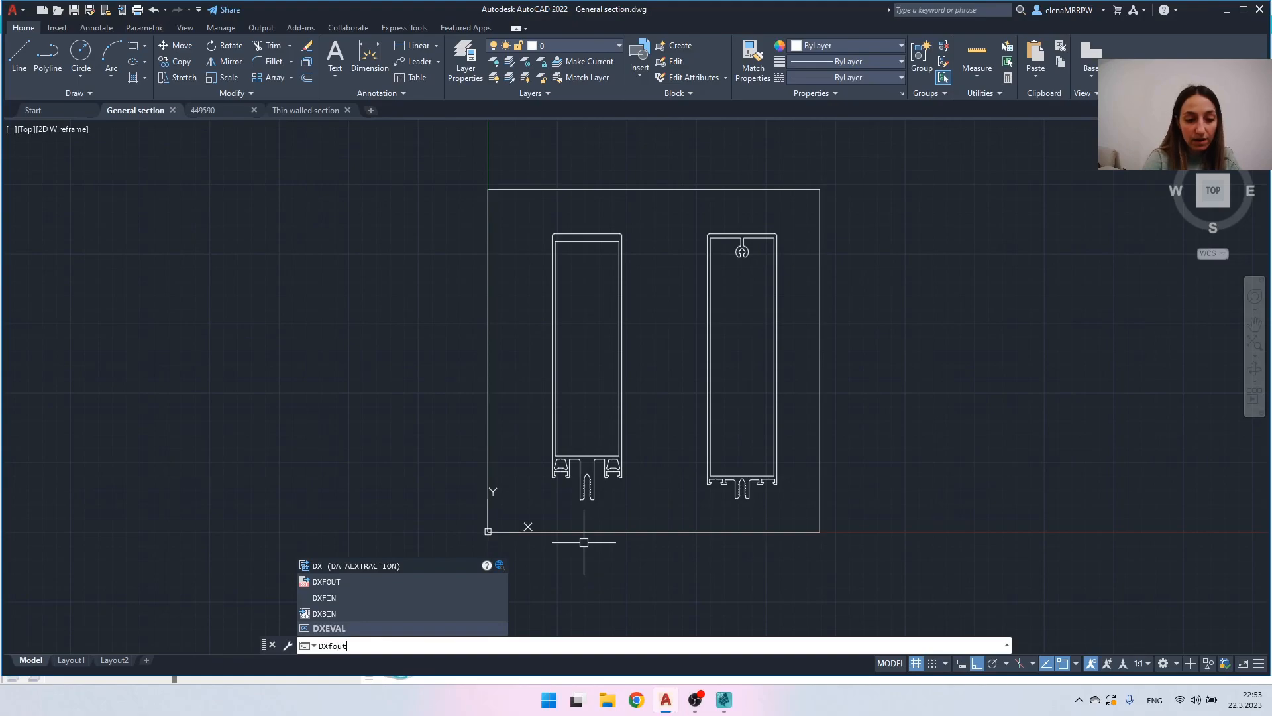
key(Return)
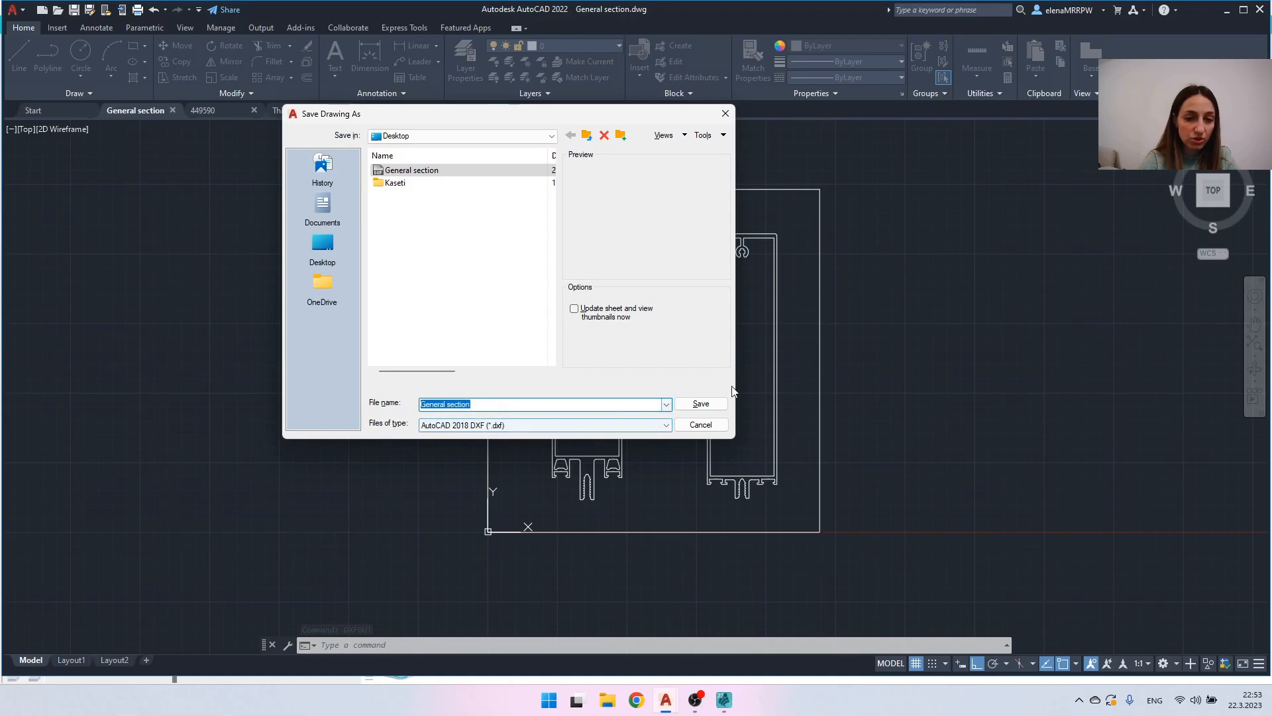
click(704, 405)
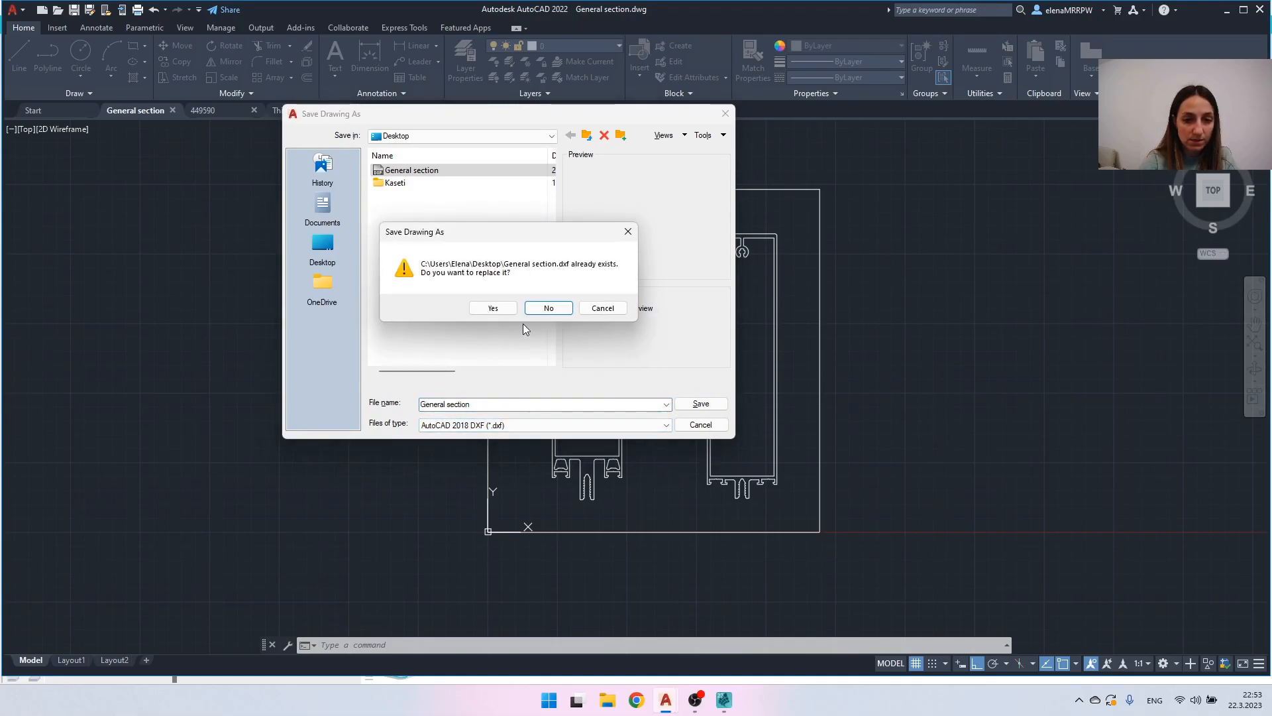
click(492, 308)
- Switch to SCIA Engineer and start a new general cross-section from the project's cross-section library
click(717, 690)
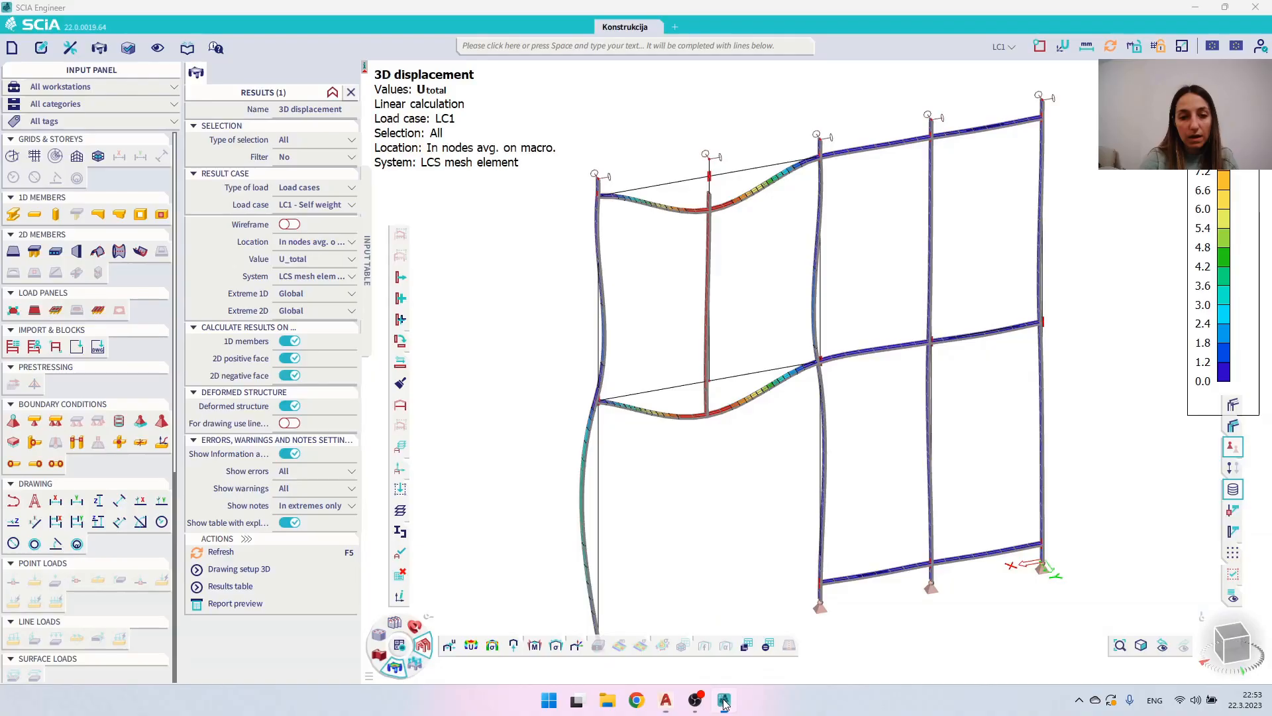
click(187, 48)
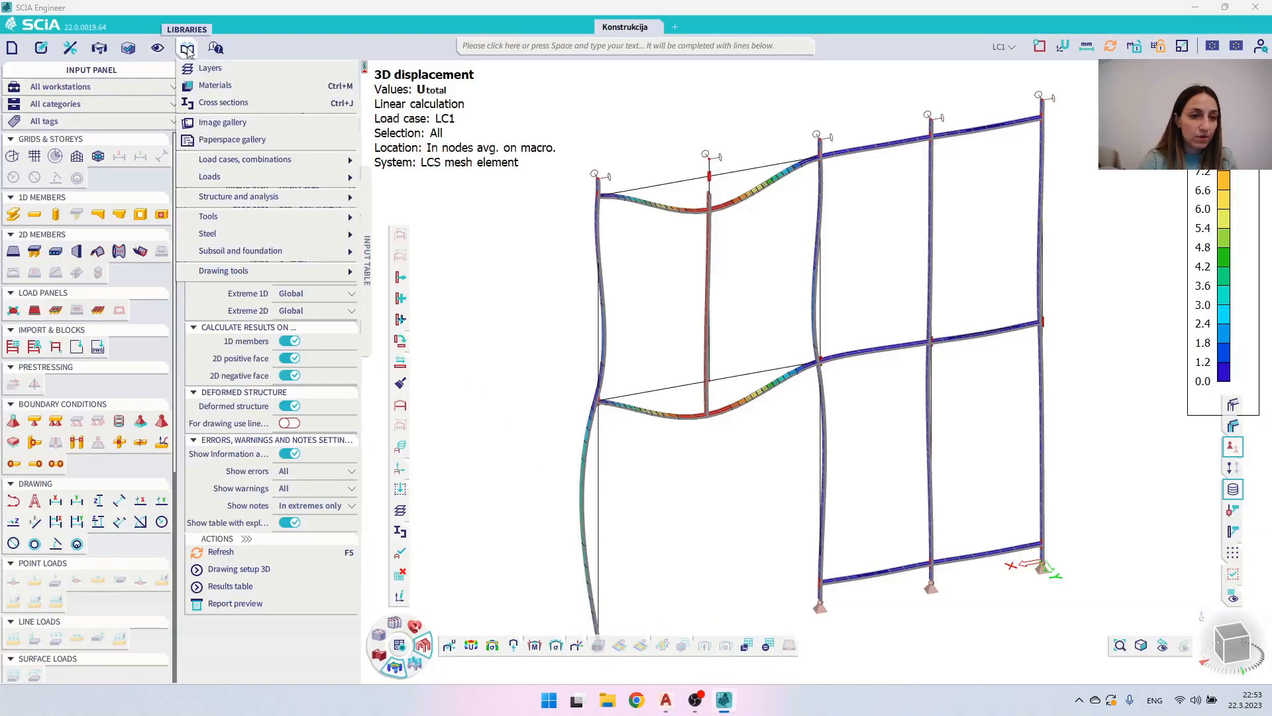
click(223, 102)
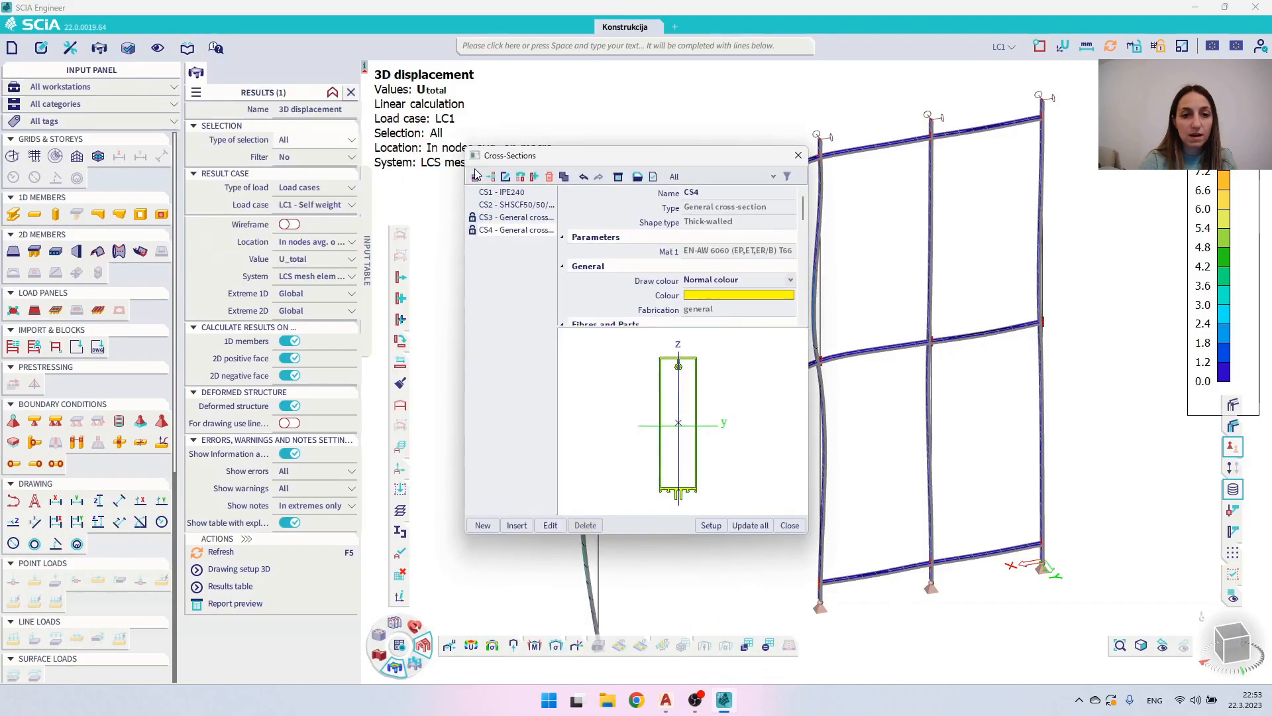
click(475, 177)
click(437, 275)
double_click(540, 247)
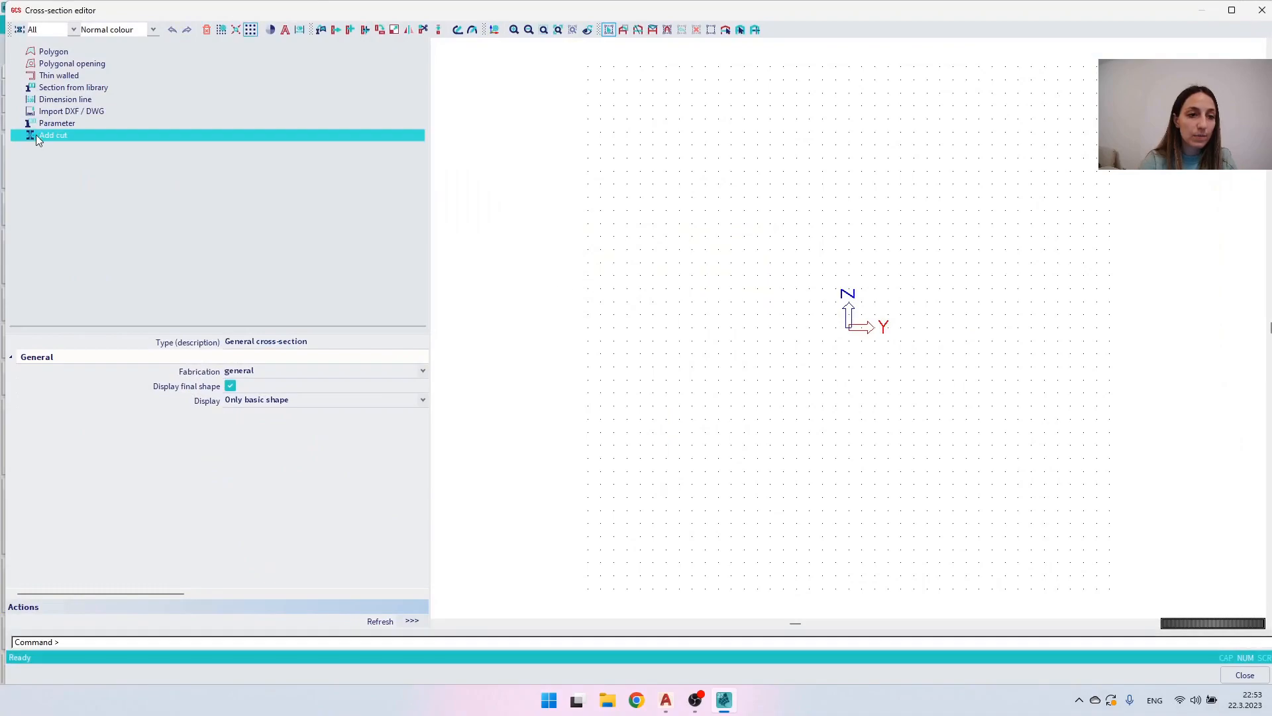
- Try to import General section.dxf from the Desktop into the cross-section editor
click(65, 111)
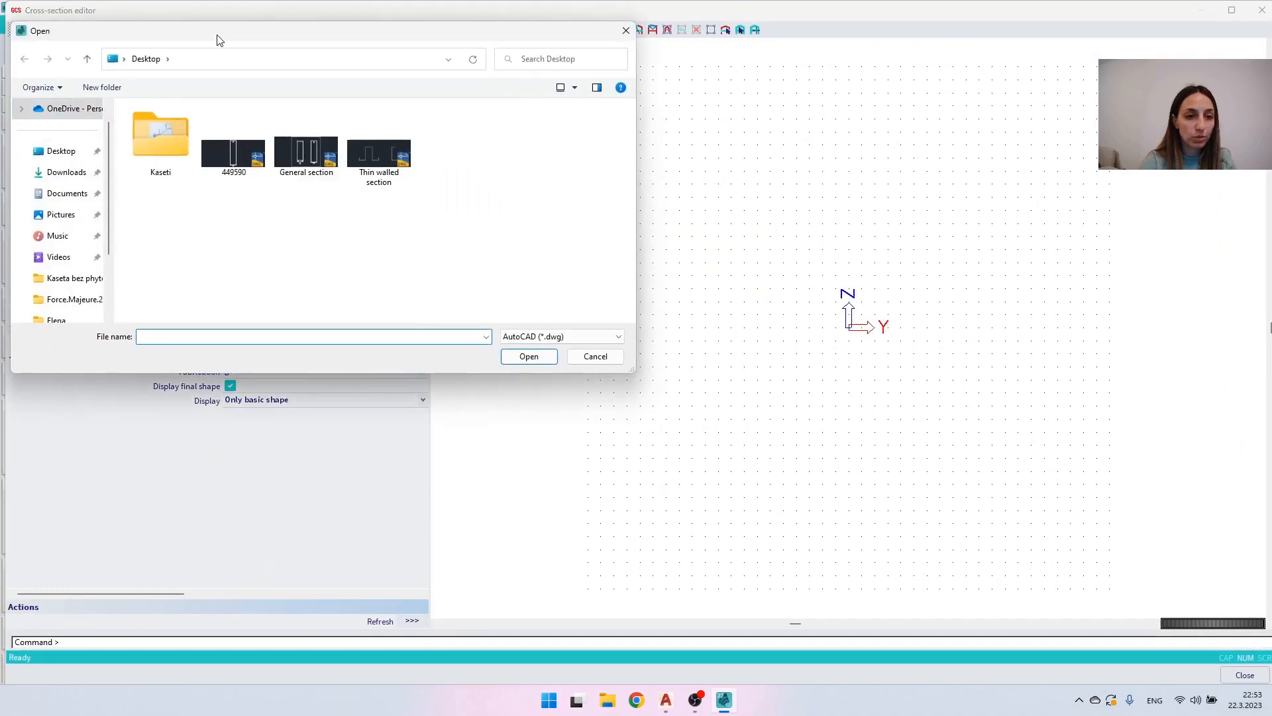
drag(219, 40, 413, 89)
click(752, 385)
click(745, 410)
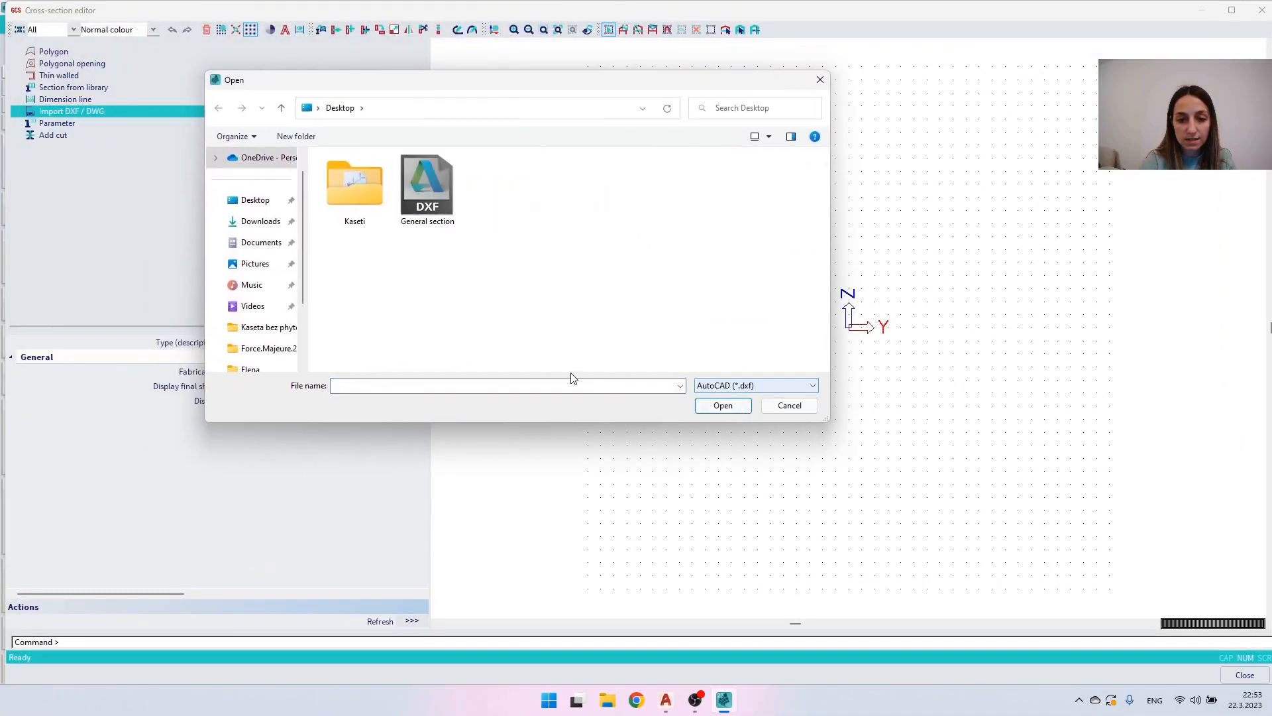
click(422, 191)
double_click(421, 192)
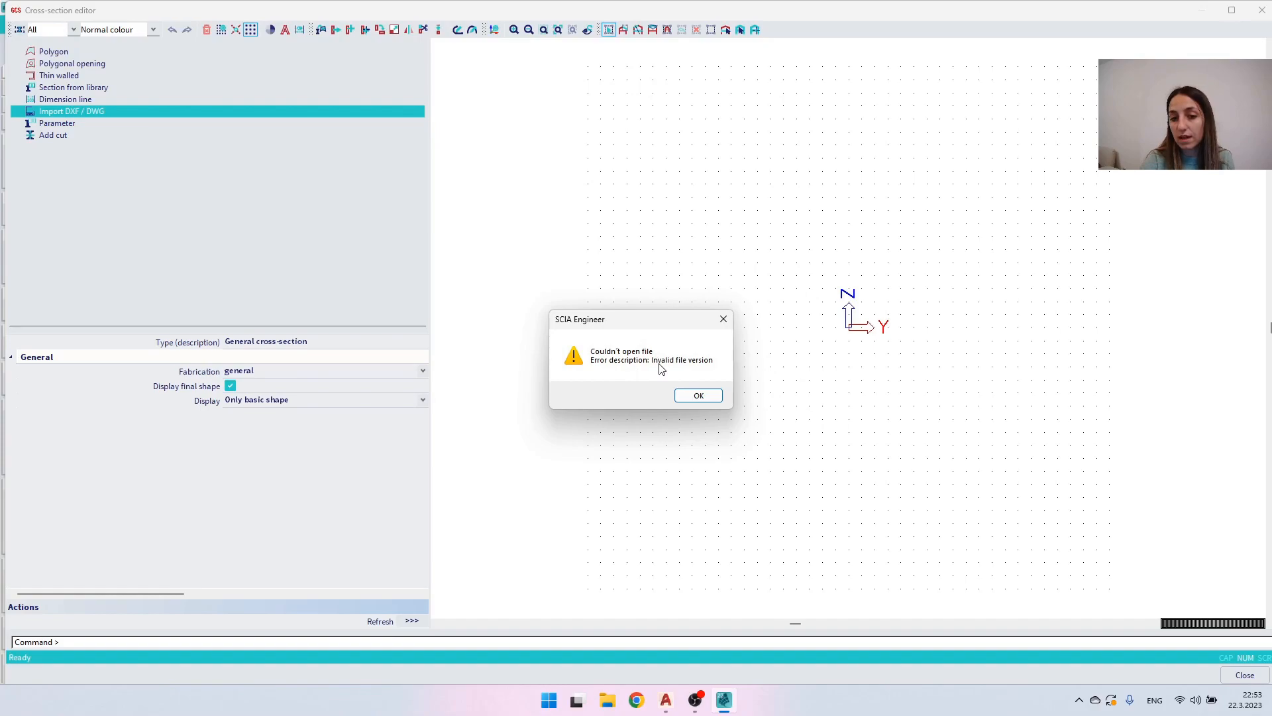
click(700, 396)
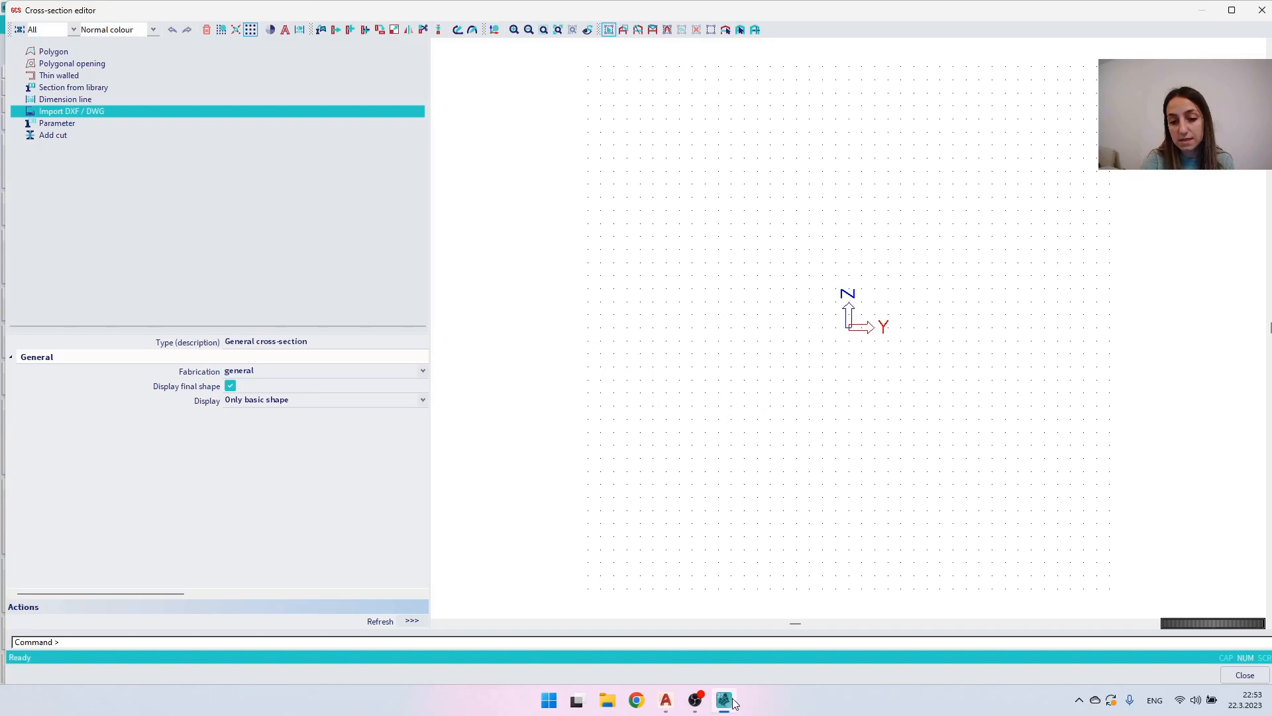
- Switch to AutoCAD and save the General section drawing as General section.dxf in AutoCAD 2010/LT2010 DXF format, replacing the existing file
mouse_move(665, 700)
click(556, 640)
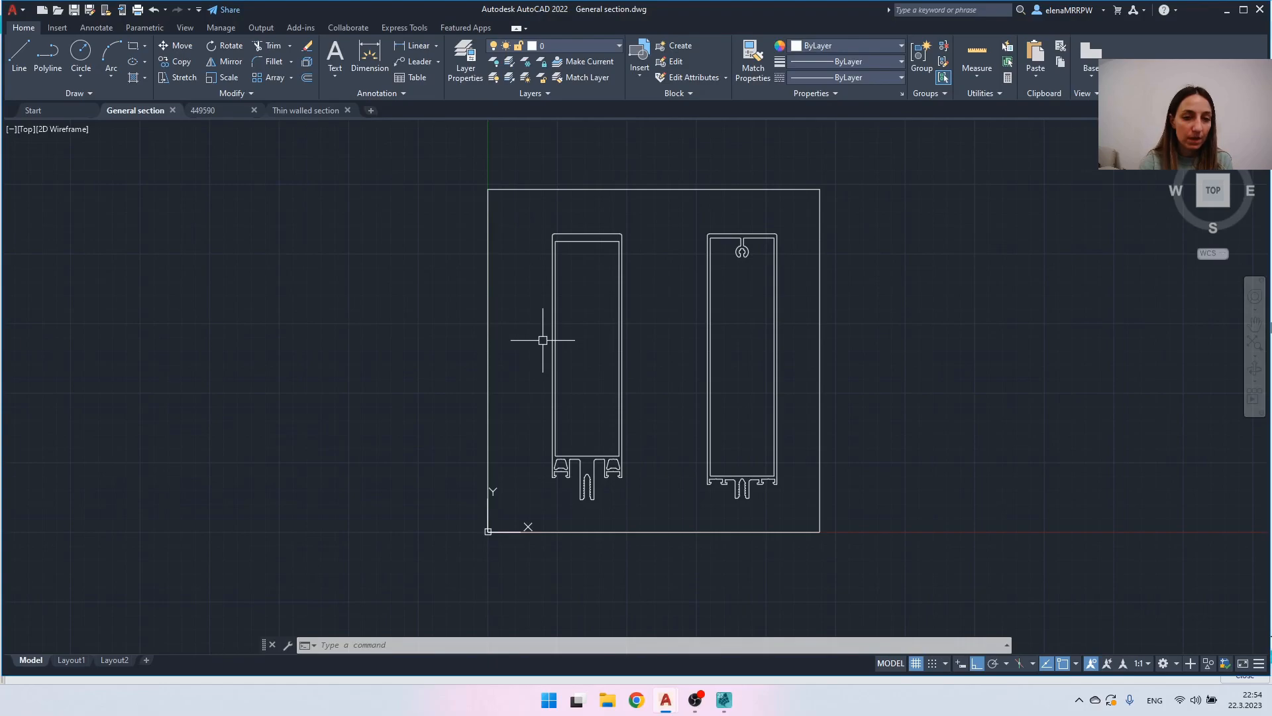
click(23, 11)
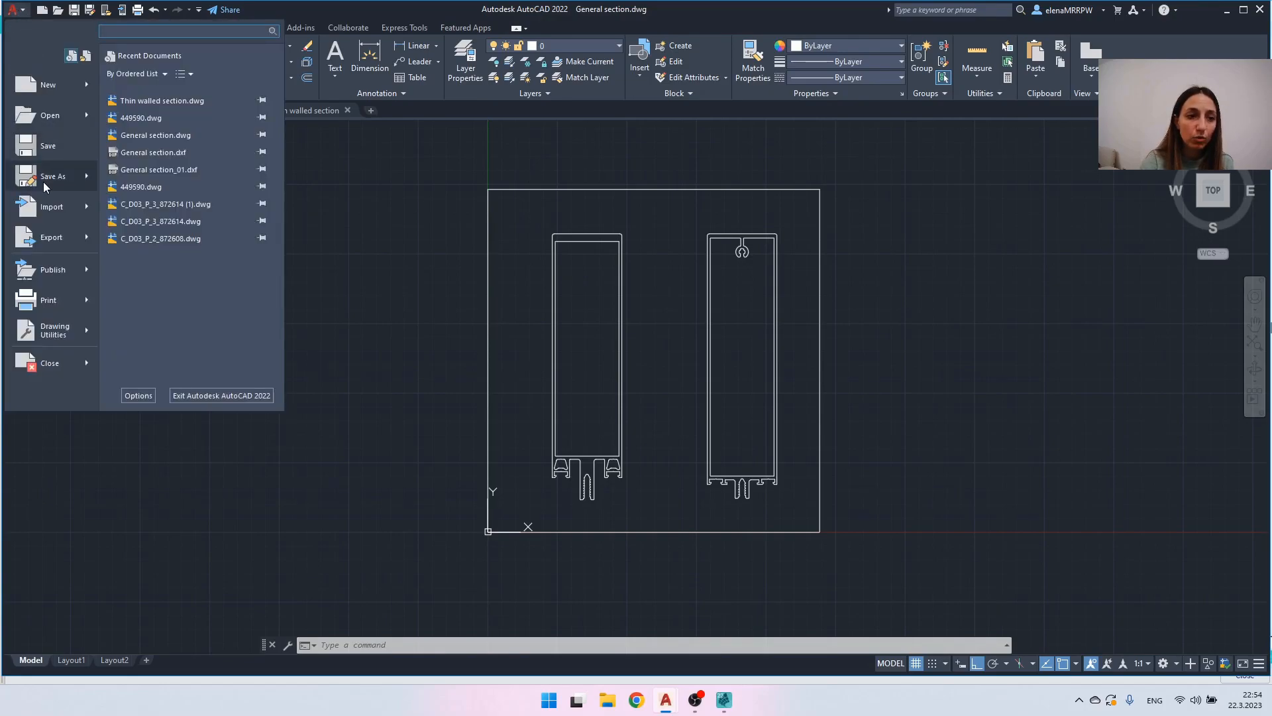
click(63, 177)
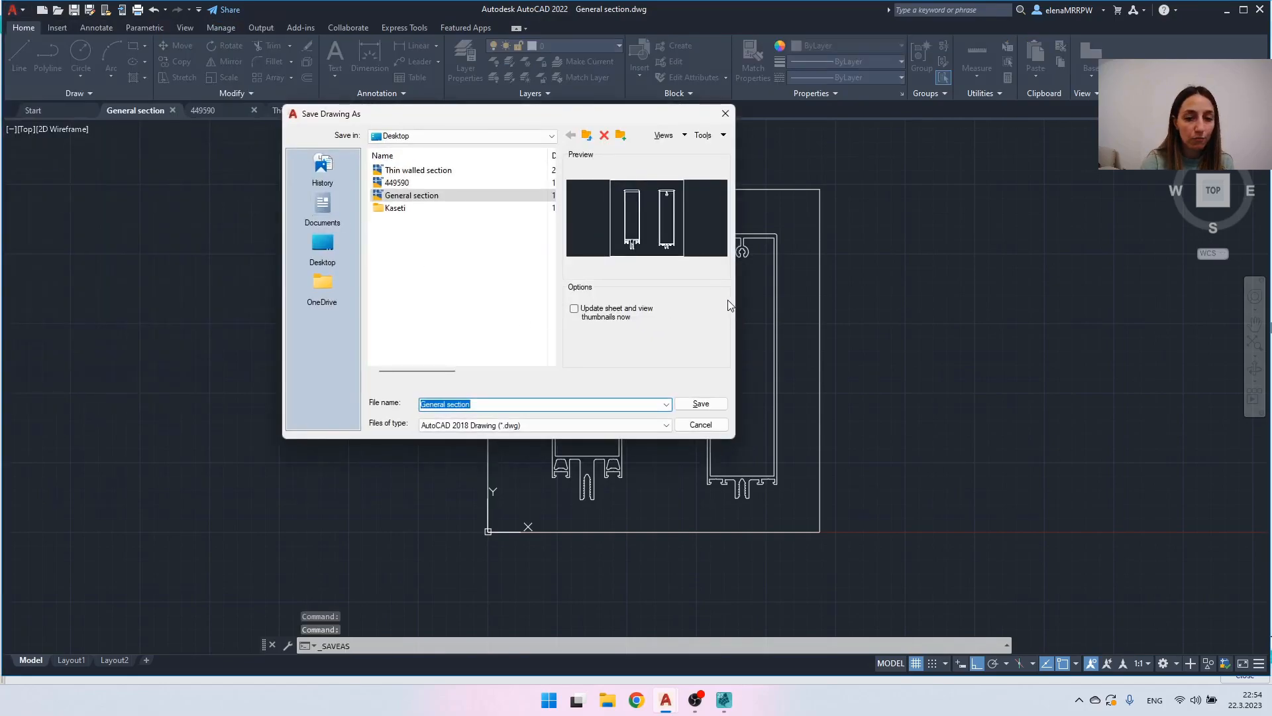
click(452, 424)
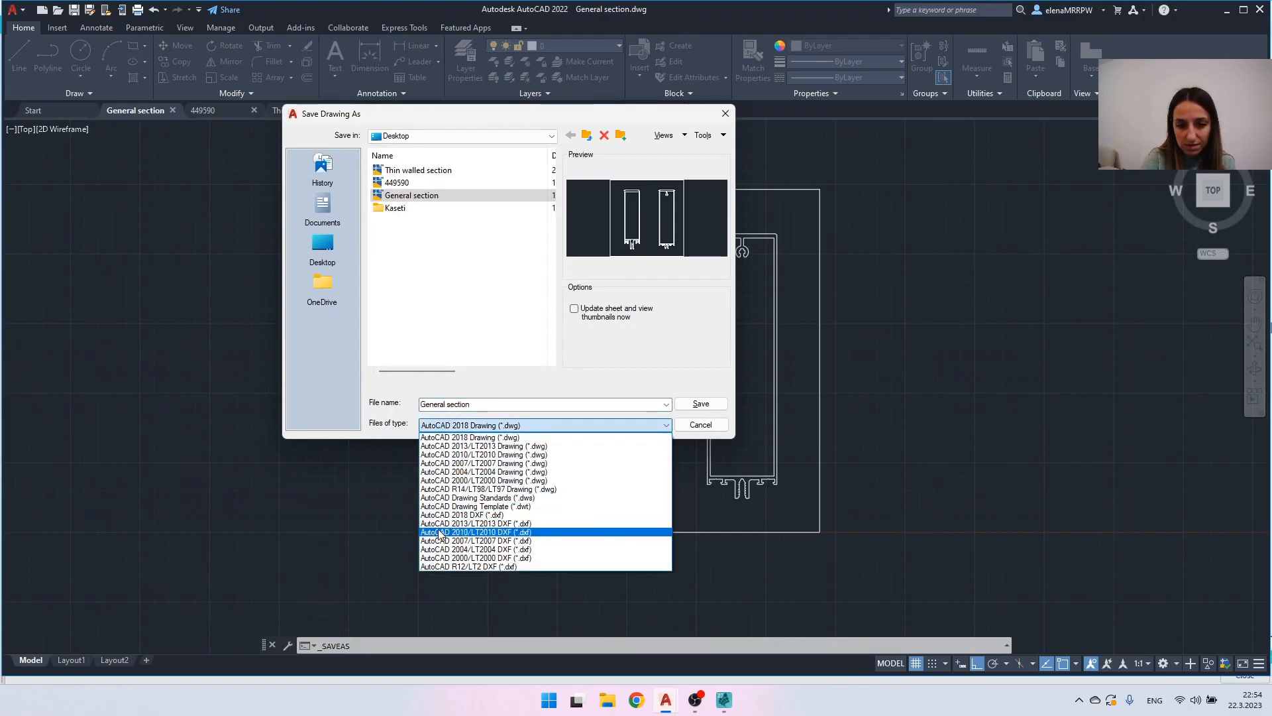
click(439, 531)
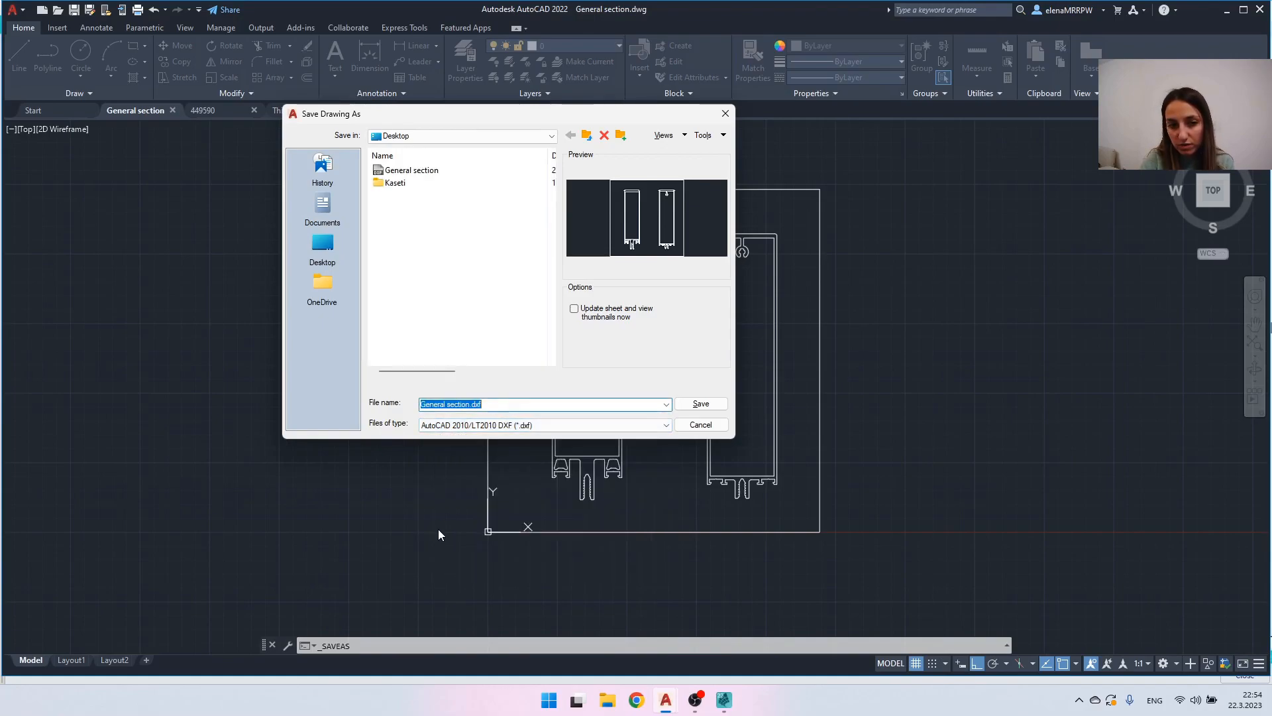
click(703, 404)
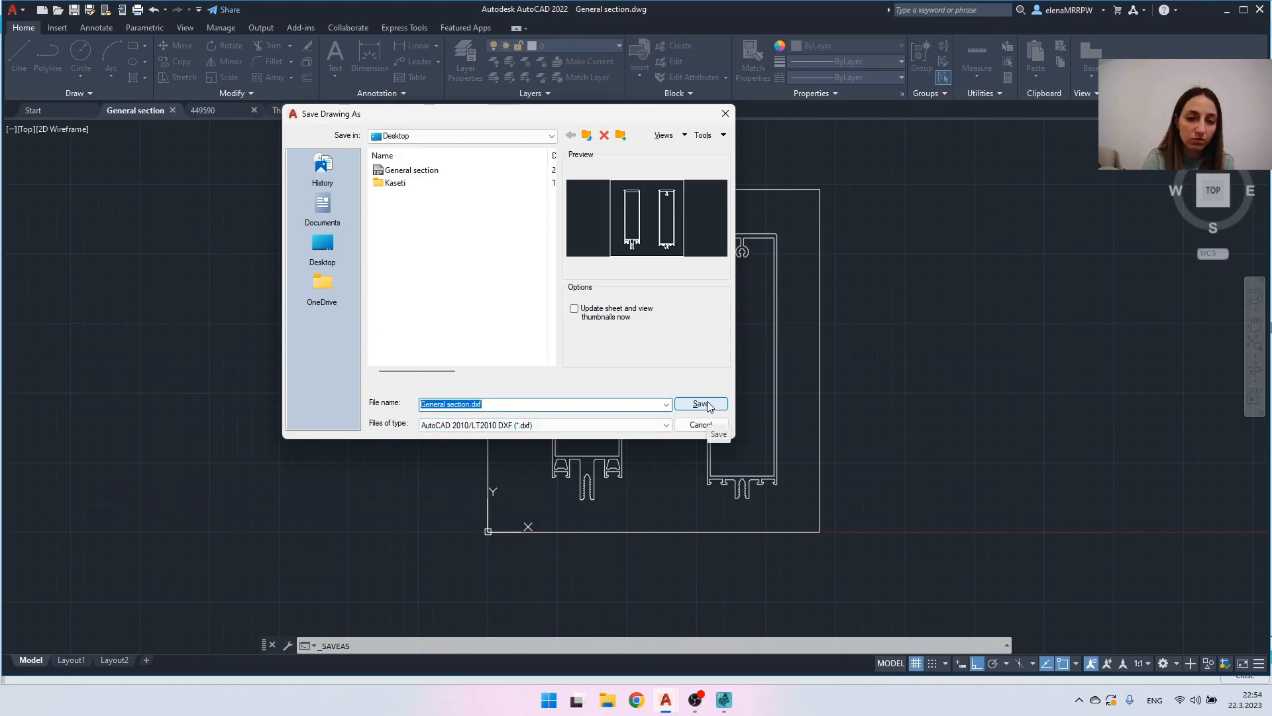
click(493, 308)
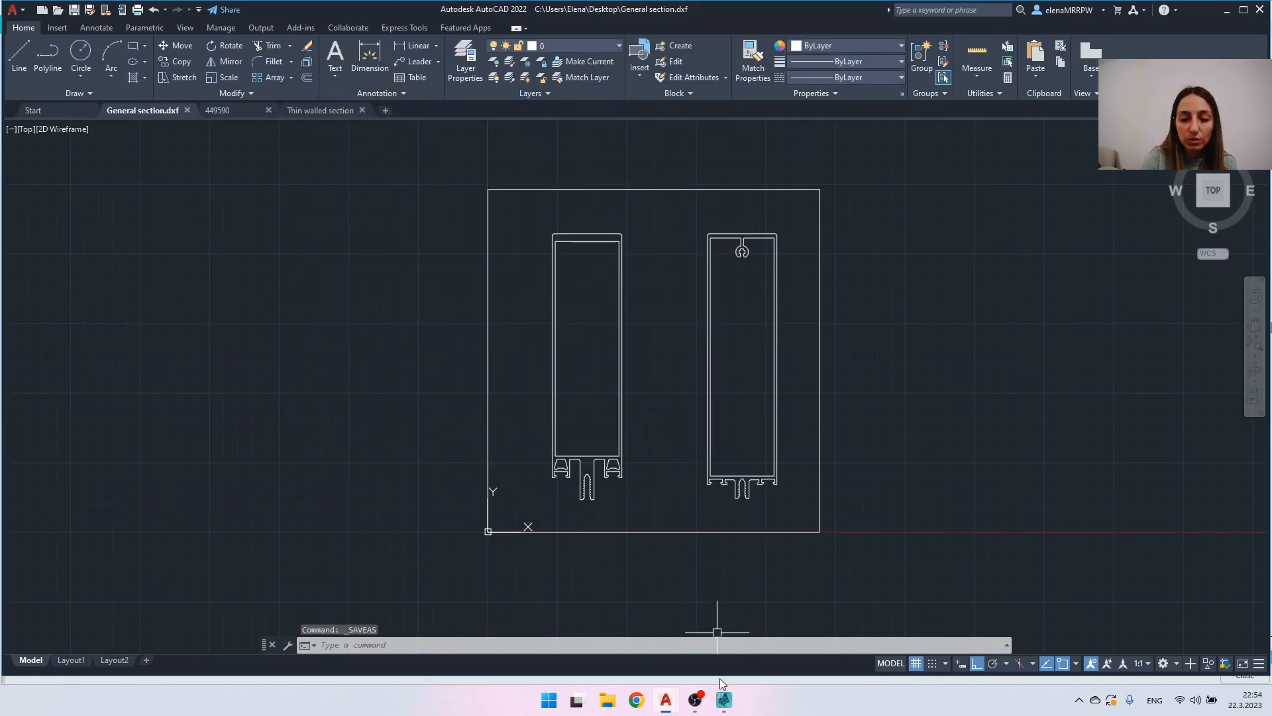
- Switch to SCIA Engineer and try to import the resaved General section.dxf into the new cross-section
click(724, 704)
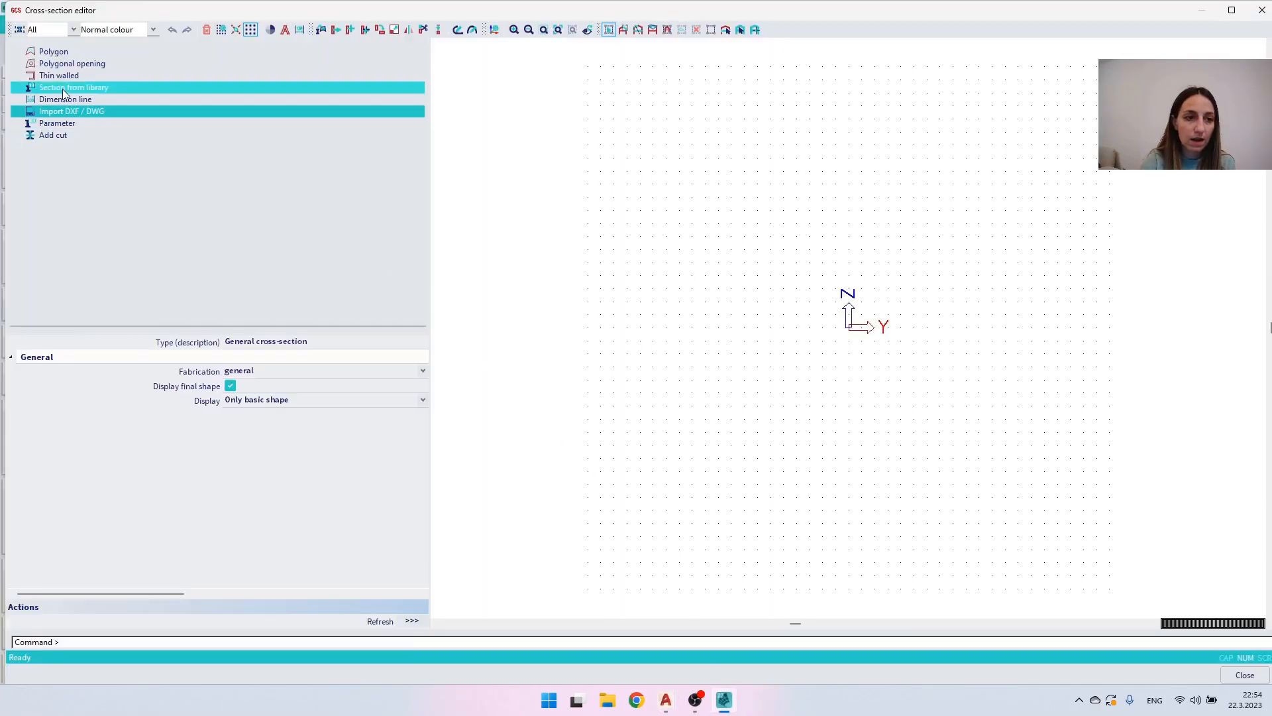
double_click(72, 110)
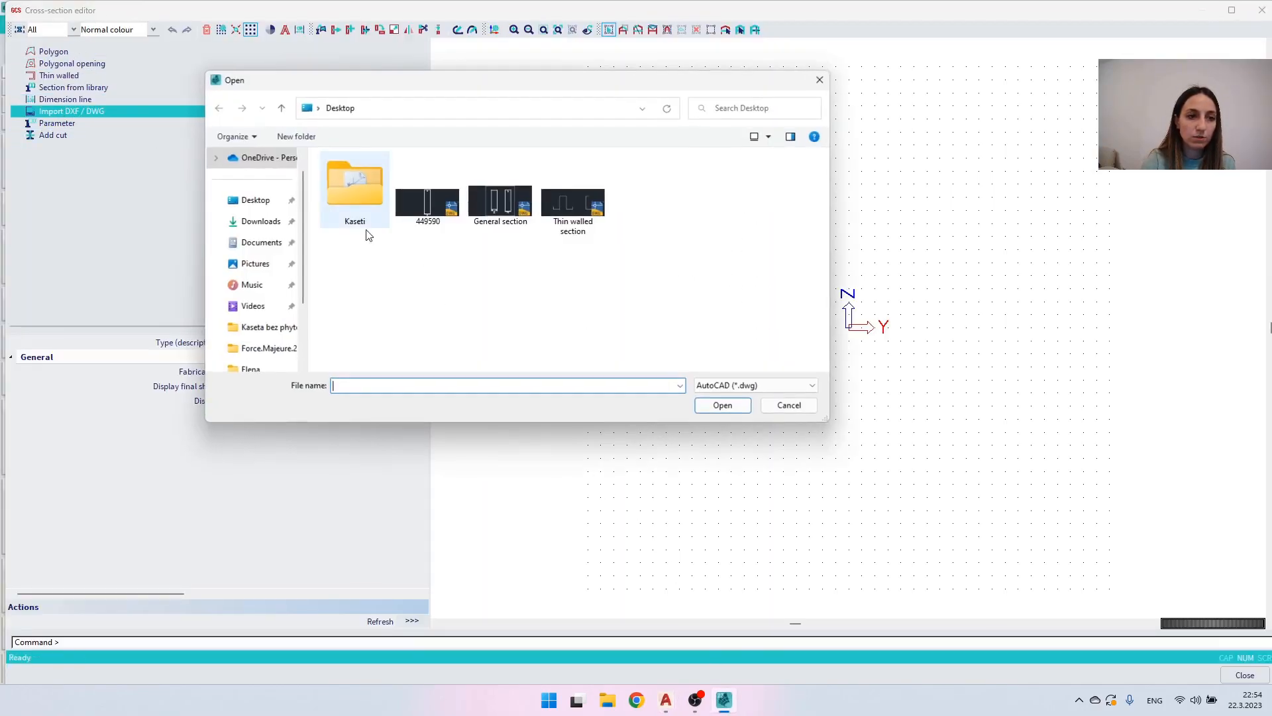
click(767, 386)
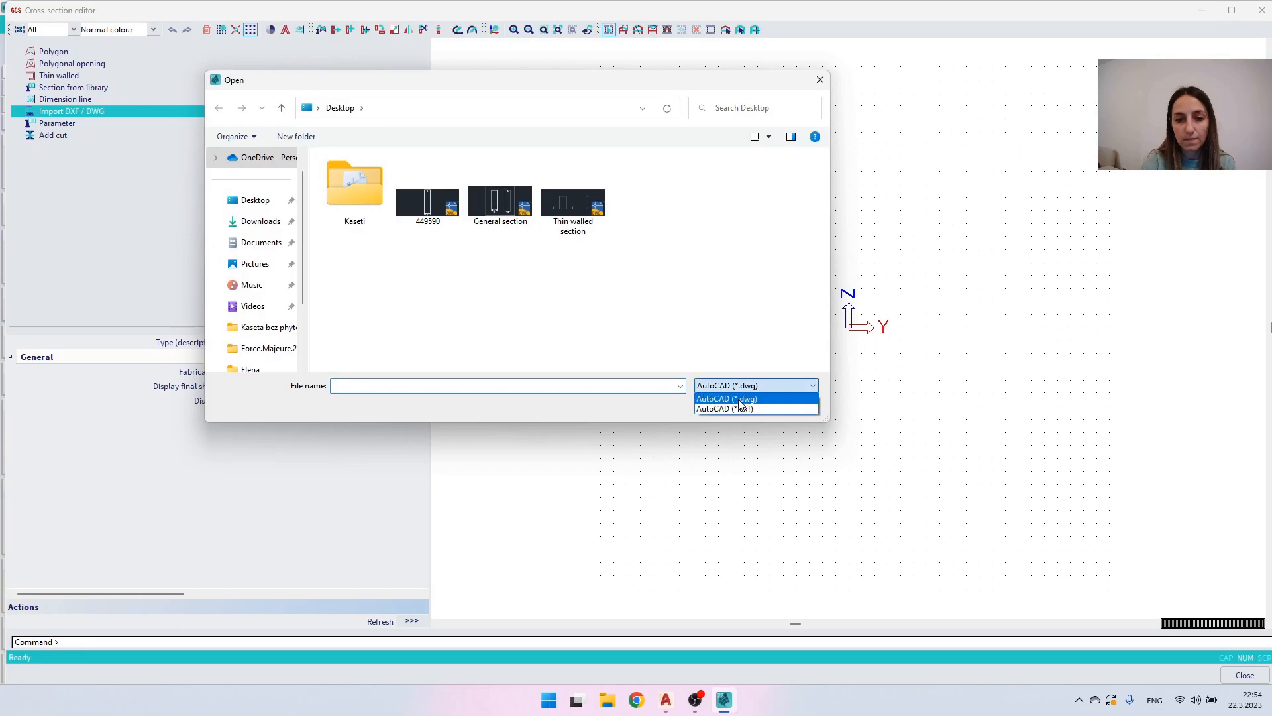
click(738, 406)
double_click(431, 189)
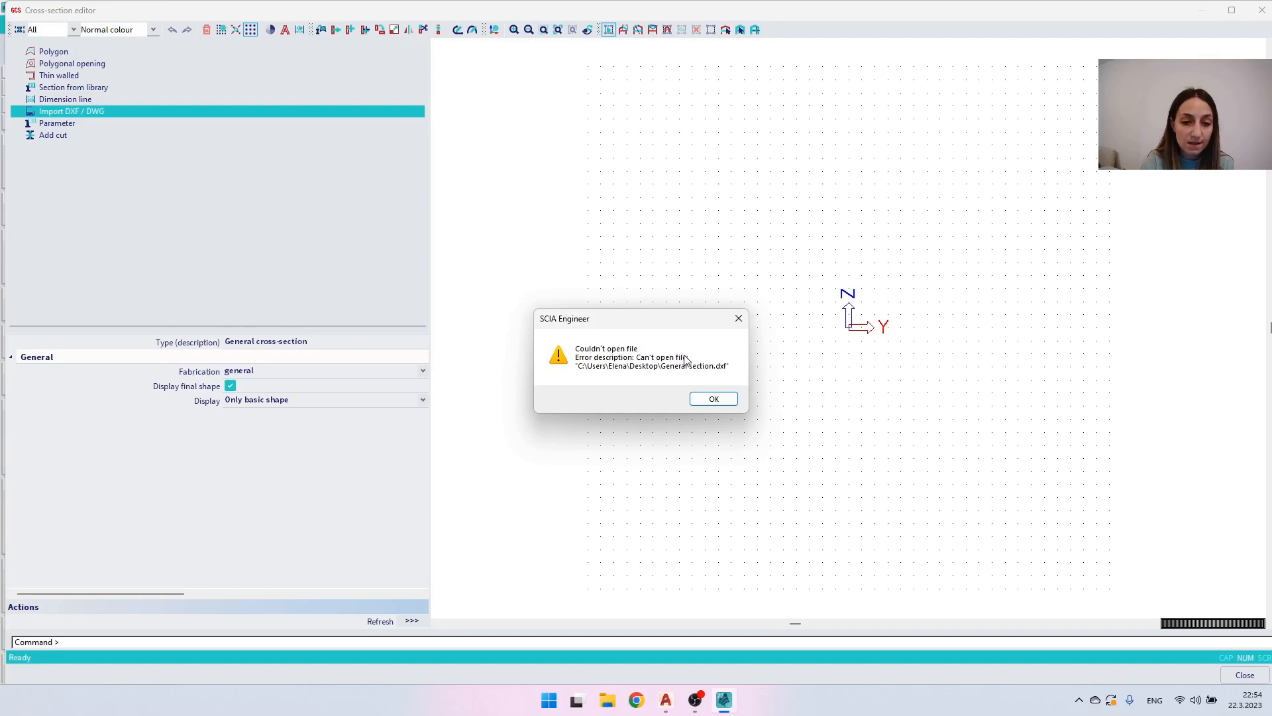
click(714, 398)
- Switch to AutoCAD and close General section.dxf without saving it in the AutoCAD 2018 Drawing format
mouse_move(666, 700)
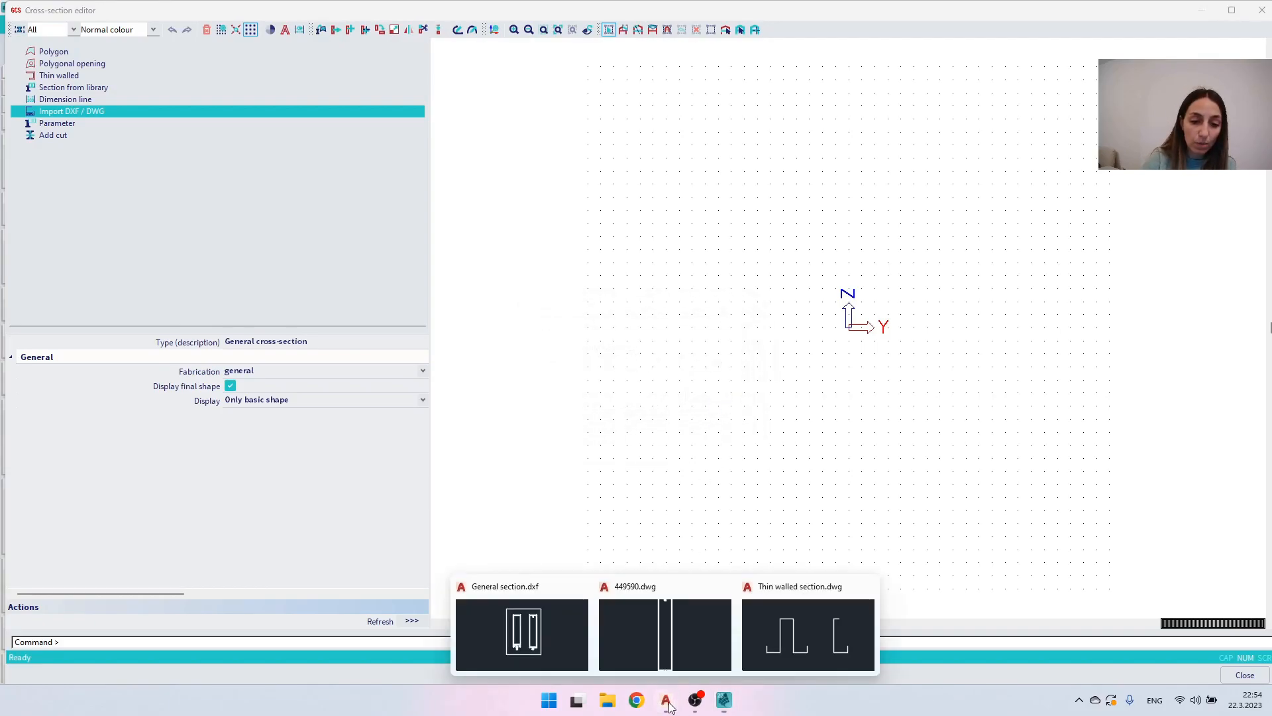
click(547, 641)
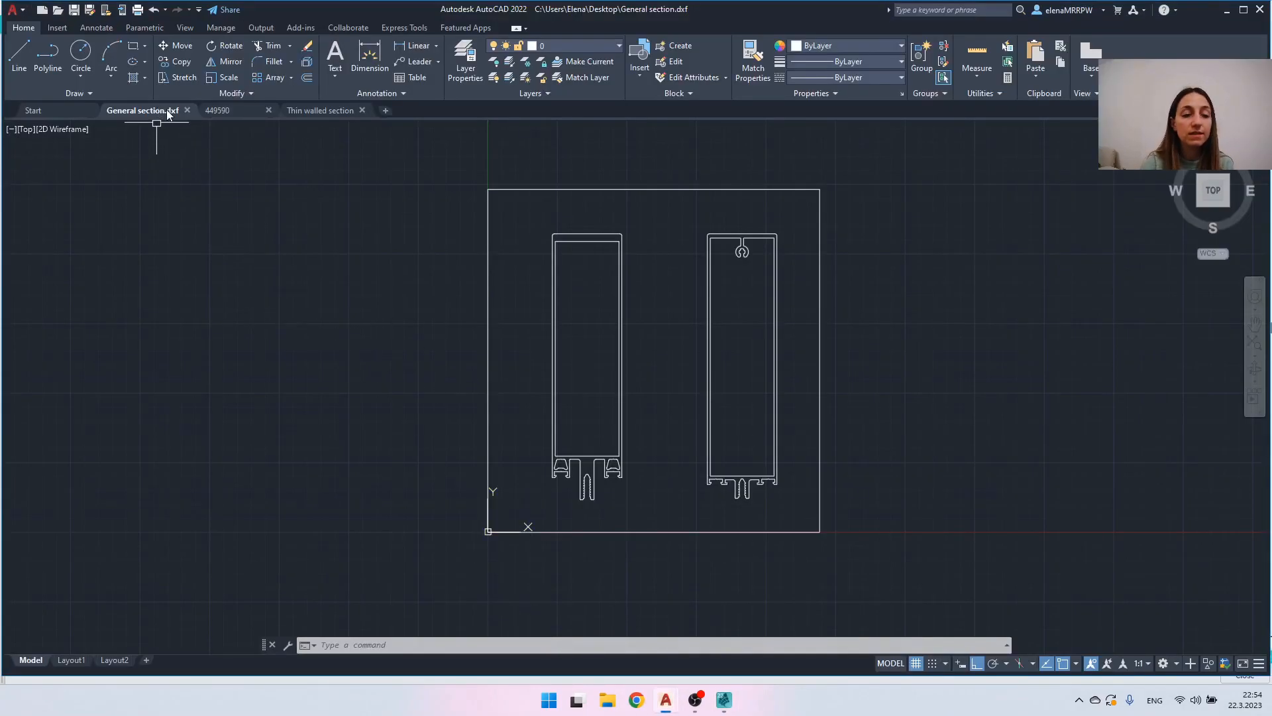
mouse_move(167, 114)
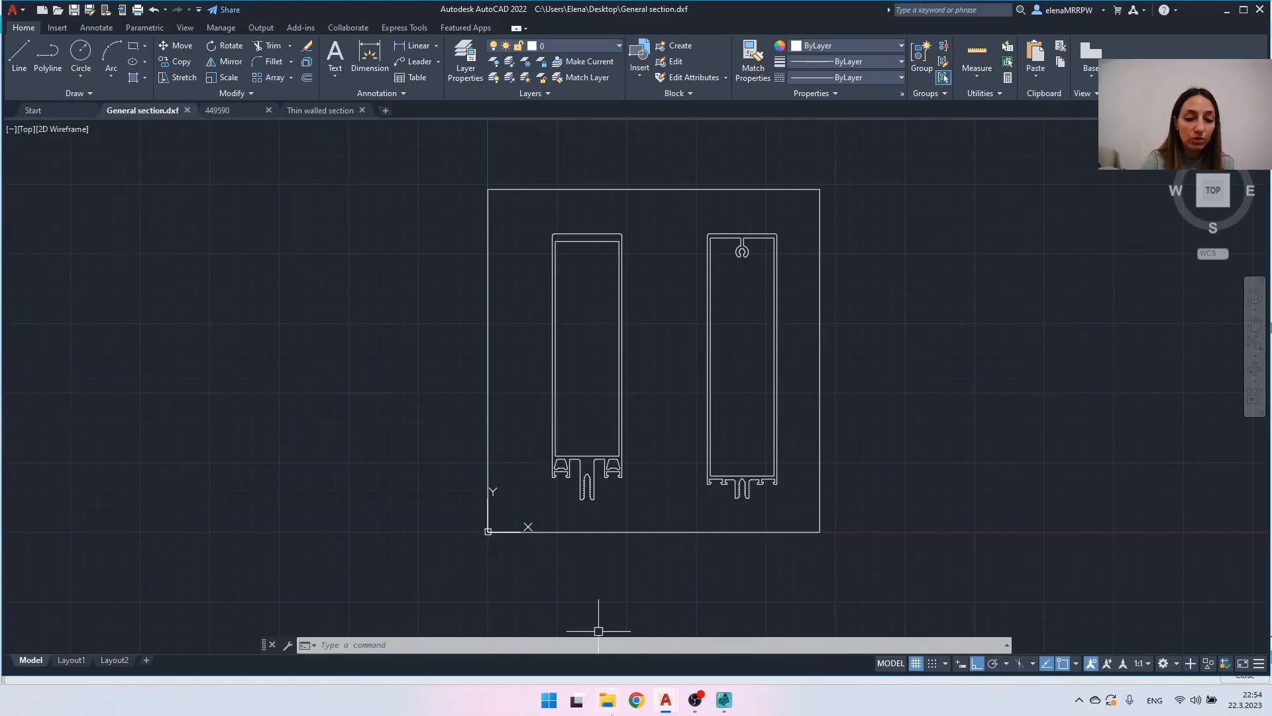
mouse_move(720, 708)
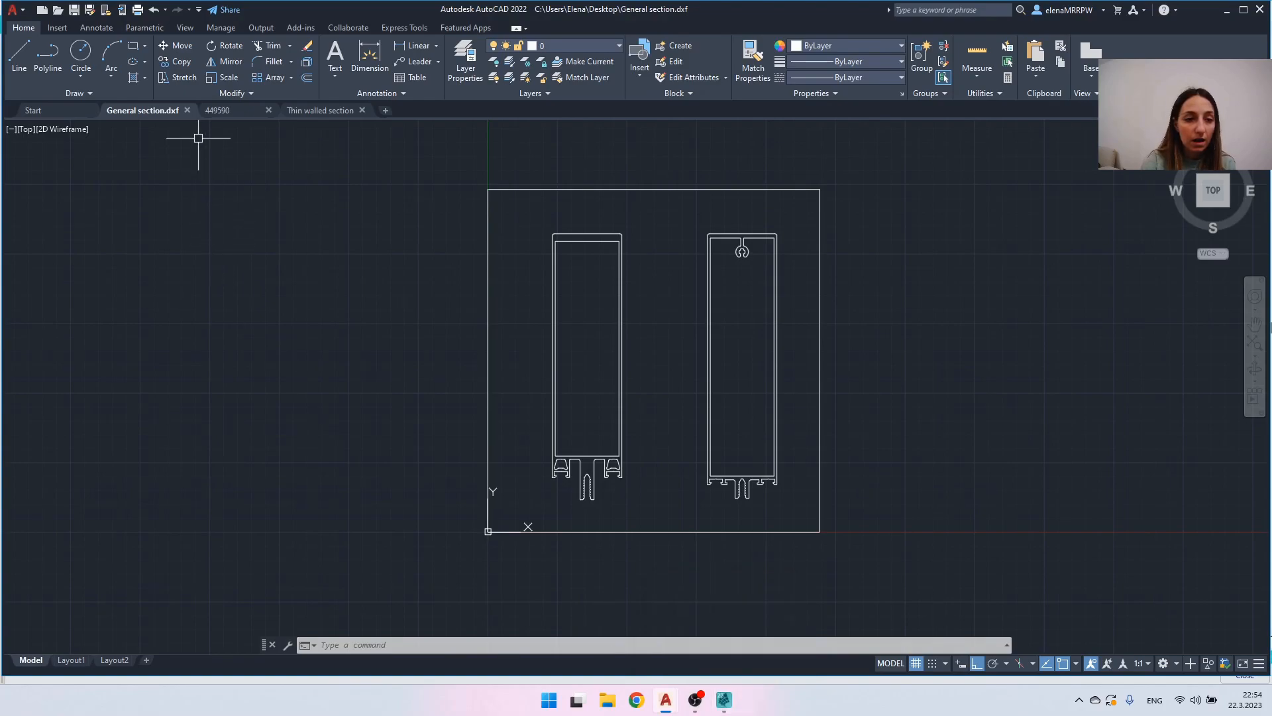
click(187, 110)
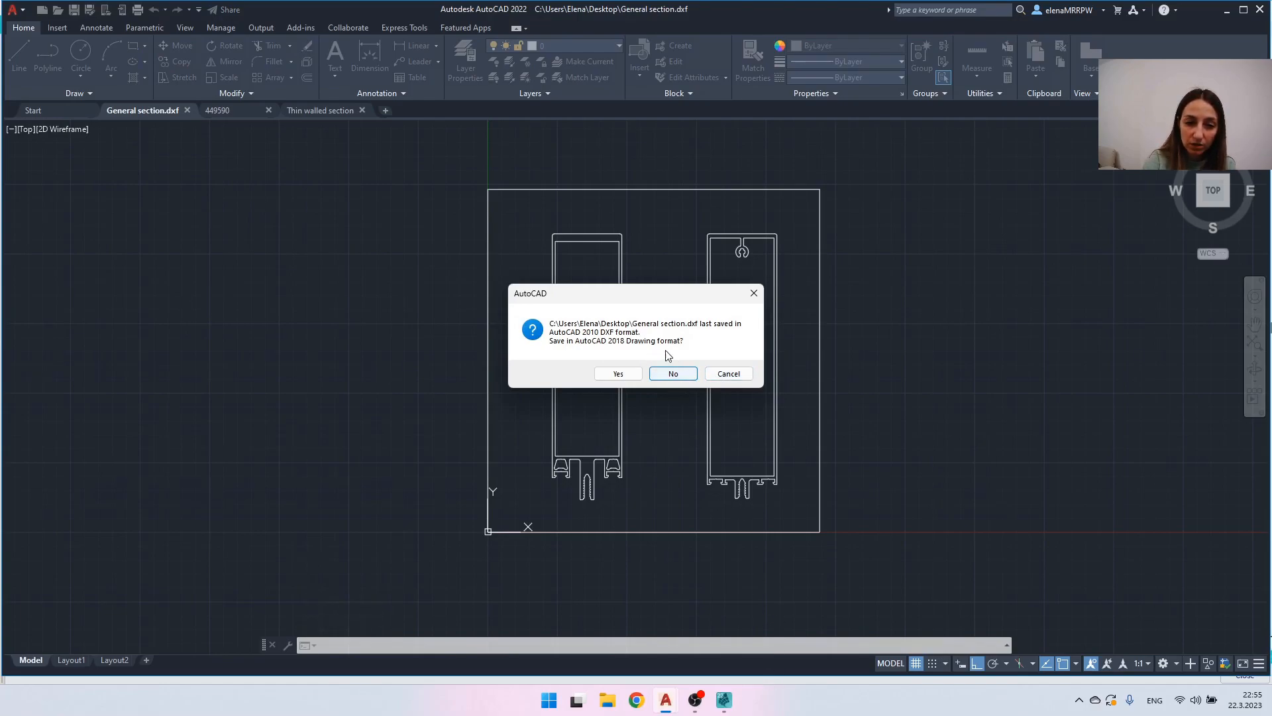
click(672, 375)
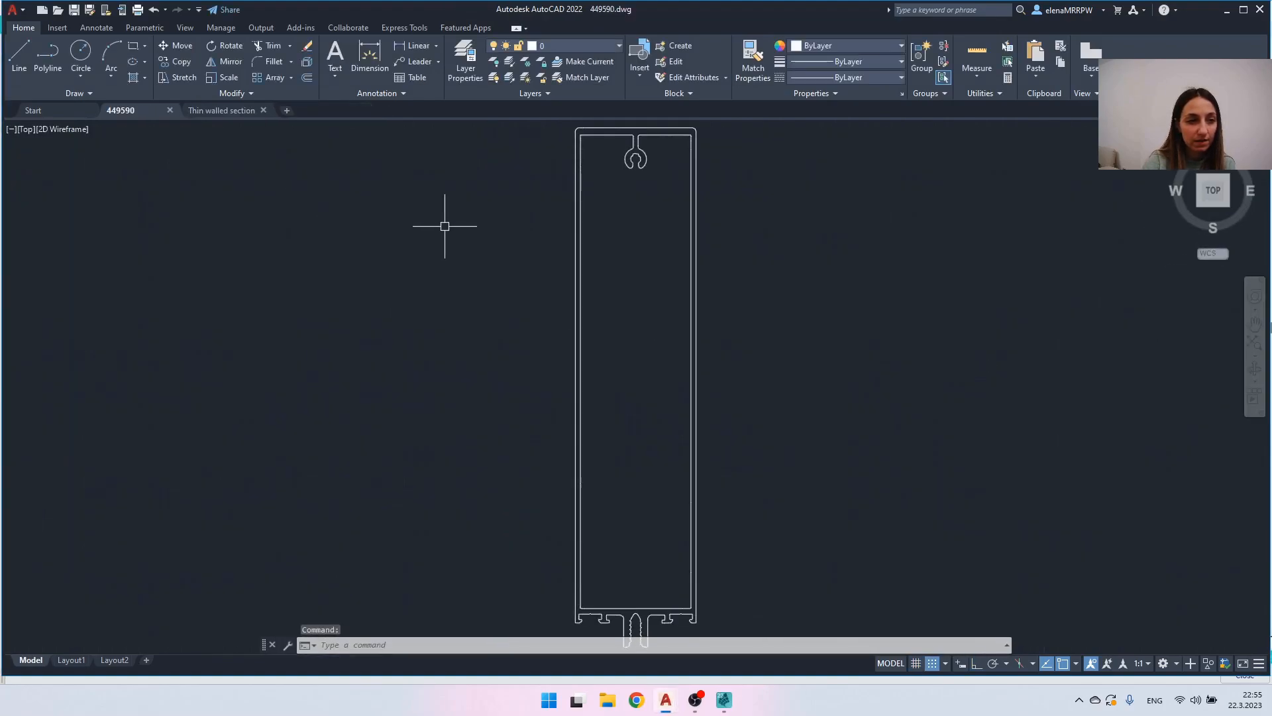
- Switch to SCIA Engineer and open General section.dxf from the Desktop for import into the general cross-section
click(723, 699)
click(82, 103)
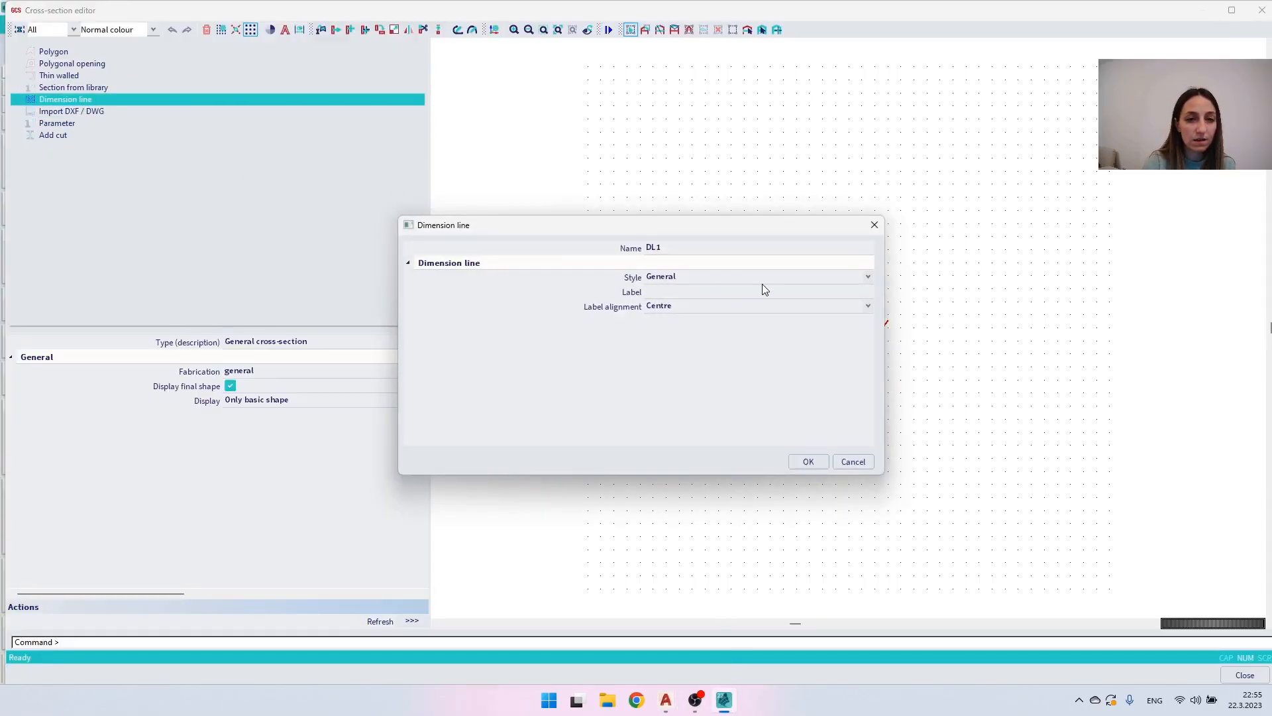
click(875, 227)
click(71, 112)
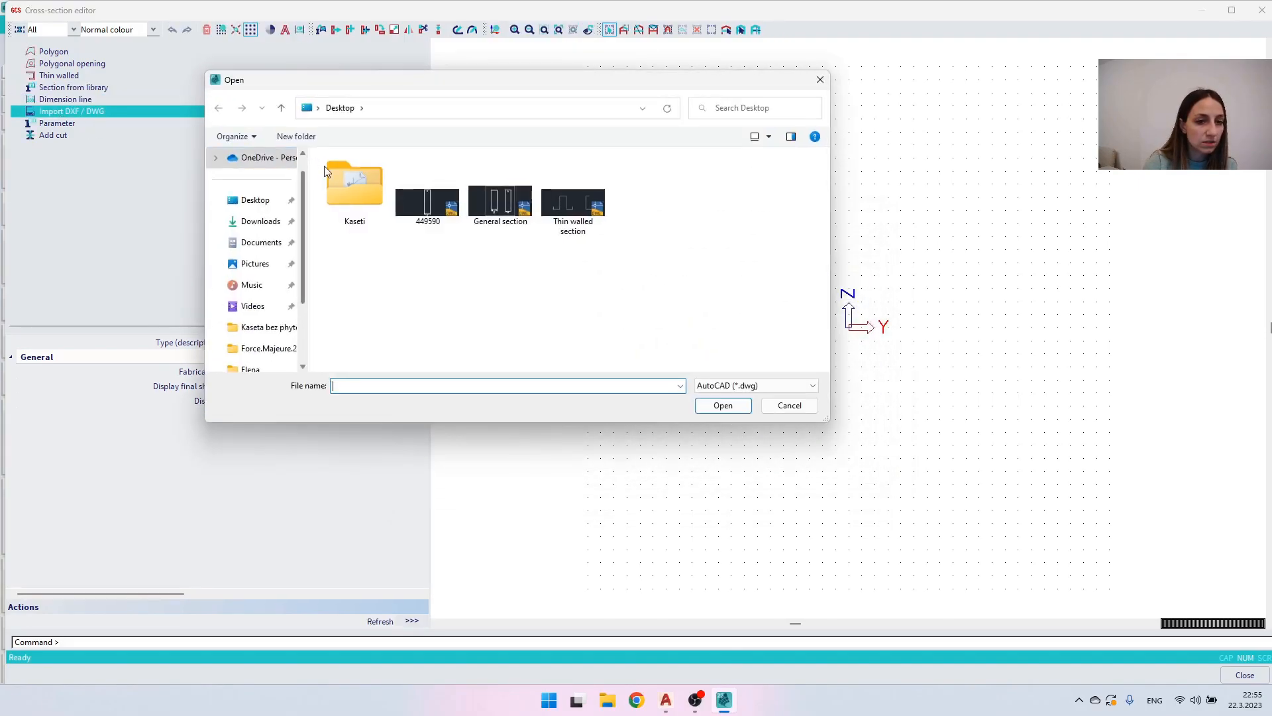
click(749, 385)
click(722, 407)
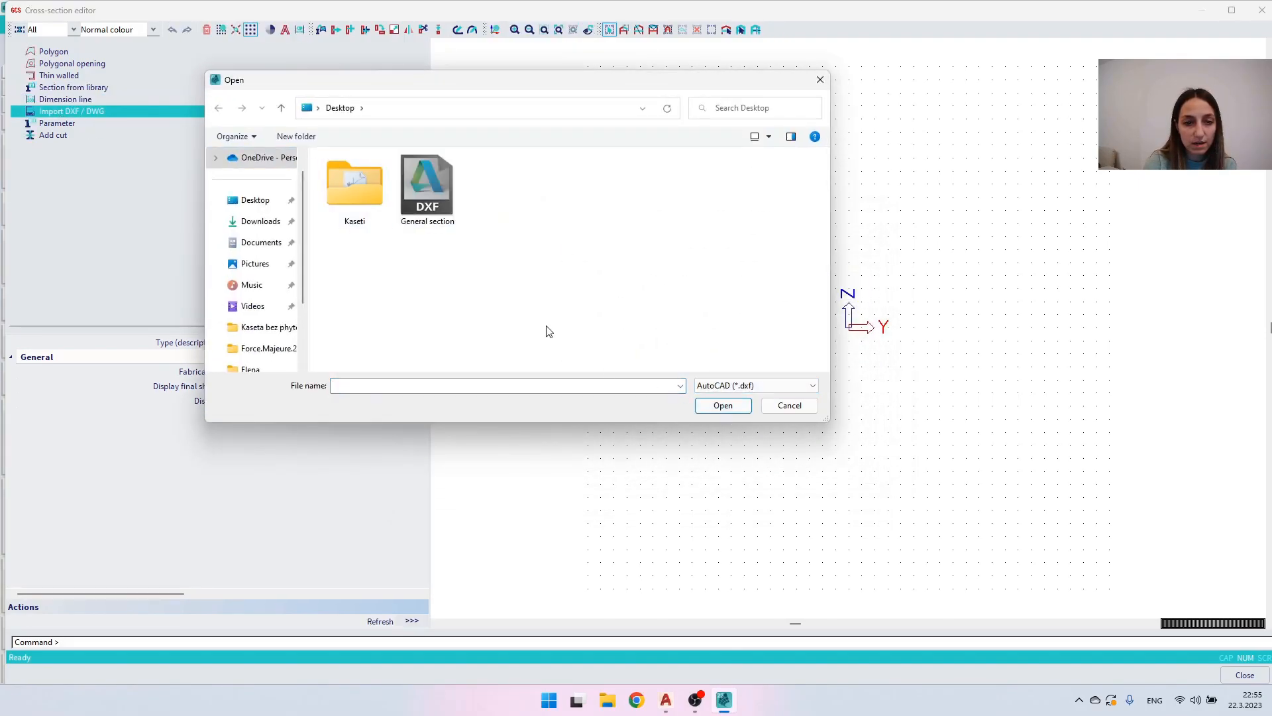
double_click(416, 184)
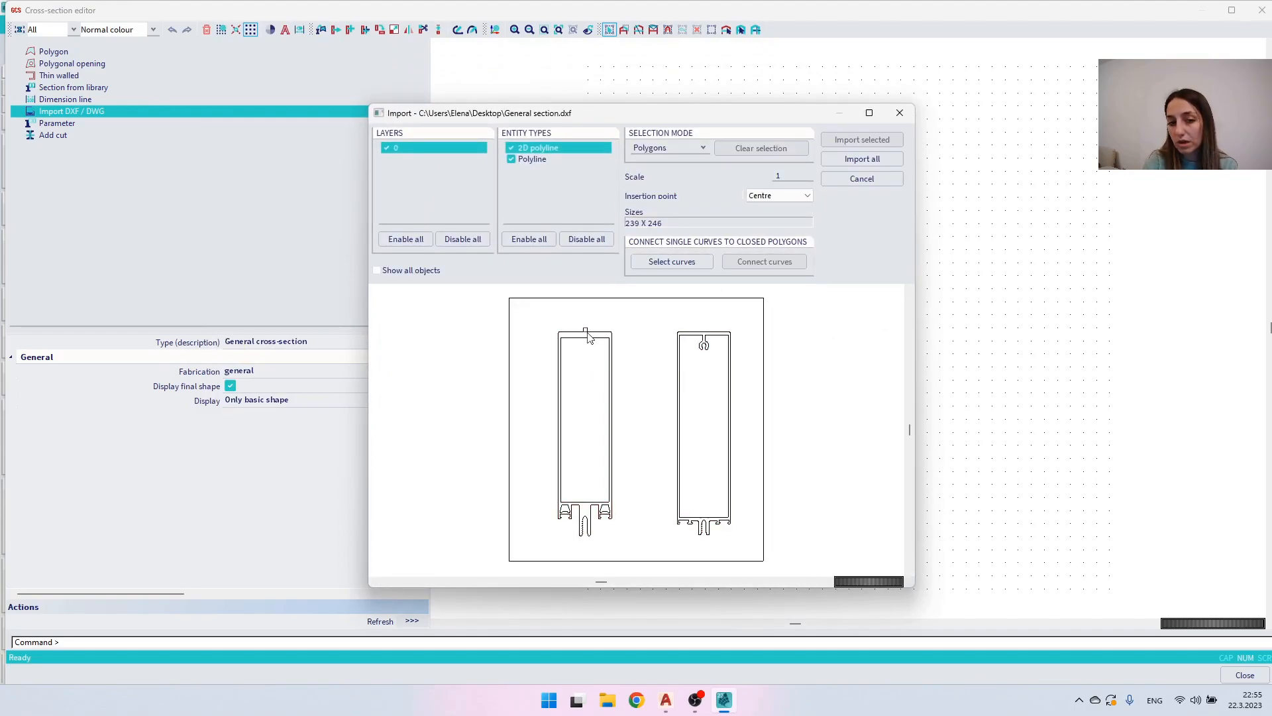
- Cancel the General section.dxf import and switch to the 449590.dwg drawing in AutoCAD
click(873, 181)
mouse_move(659, 700)
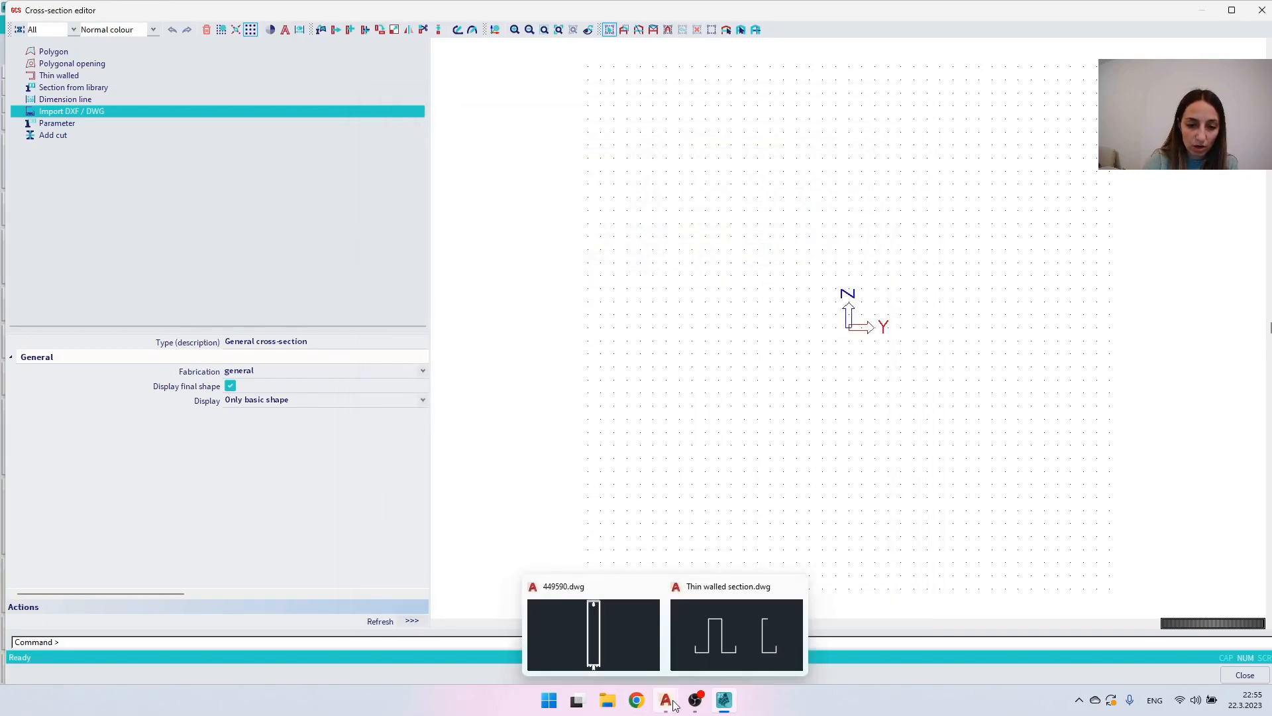
click(602, 632)
scroll(531, 205, down, 2)
scroll(514, 205, up, 1)
scroll(514, 208, down, 2)
middle_drag(514, 208, 560, 246)
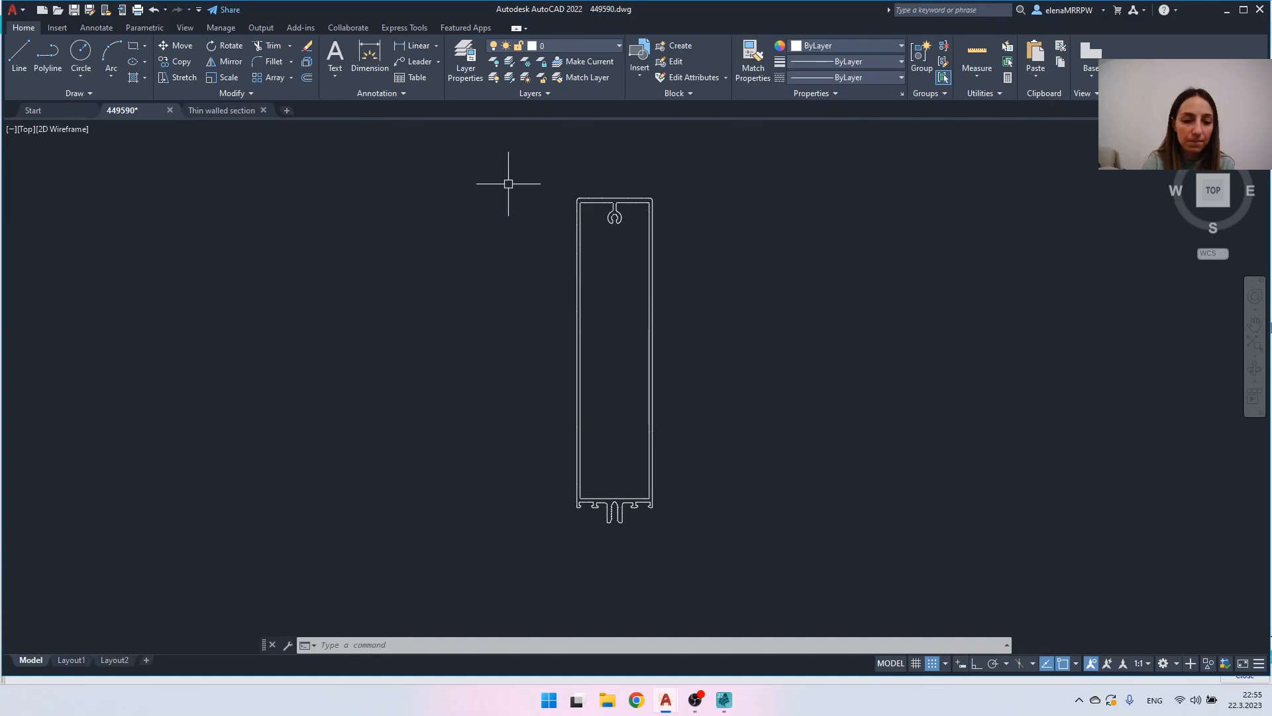
- Export the profile drawing with DXFOUT to the Desktop as 449590.dxf in AutoCAD 2010/LT2010 DXF format
text(dx)
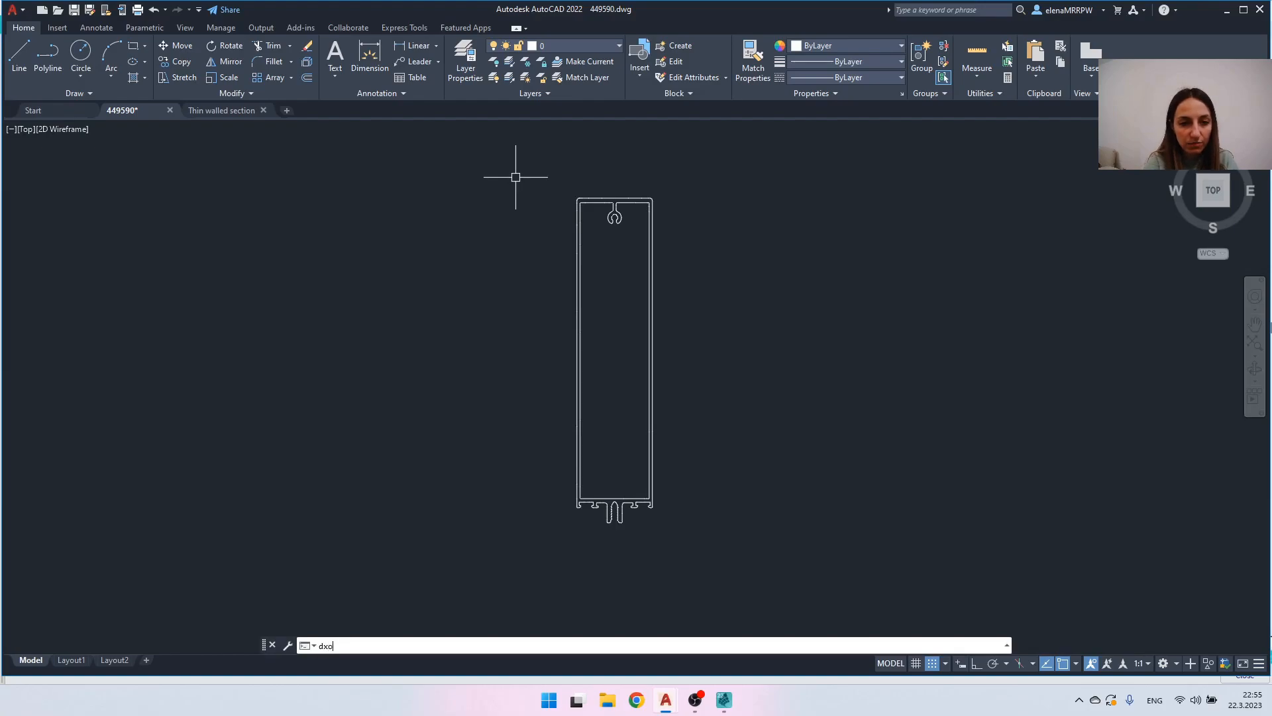
text(o)
key(BackSpace)
text(fout)
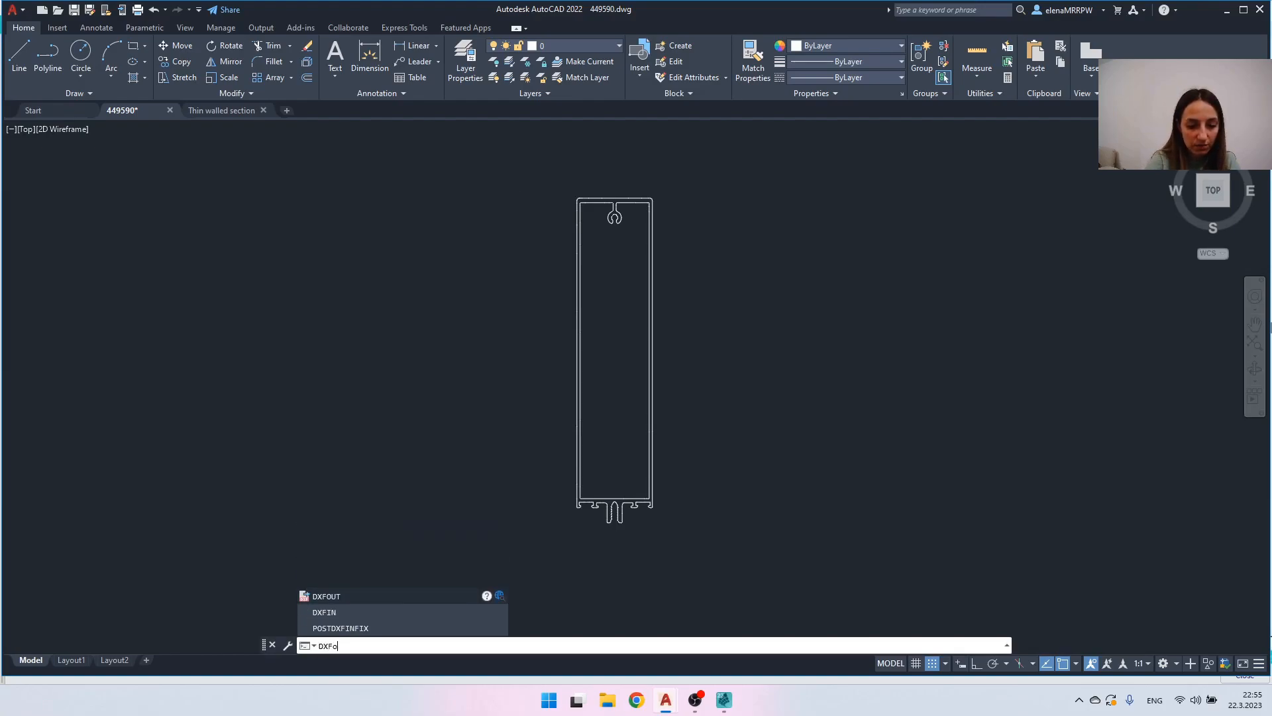
key(Return)
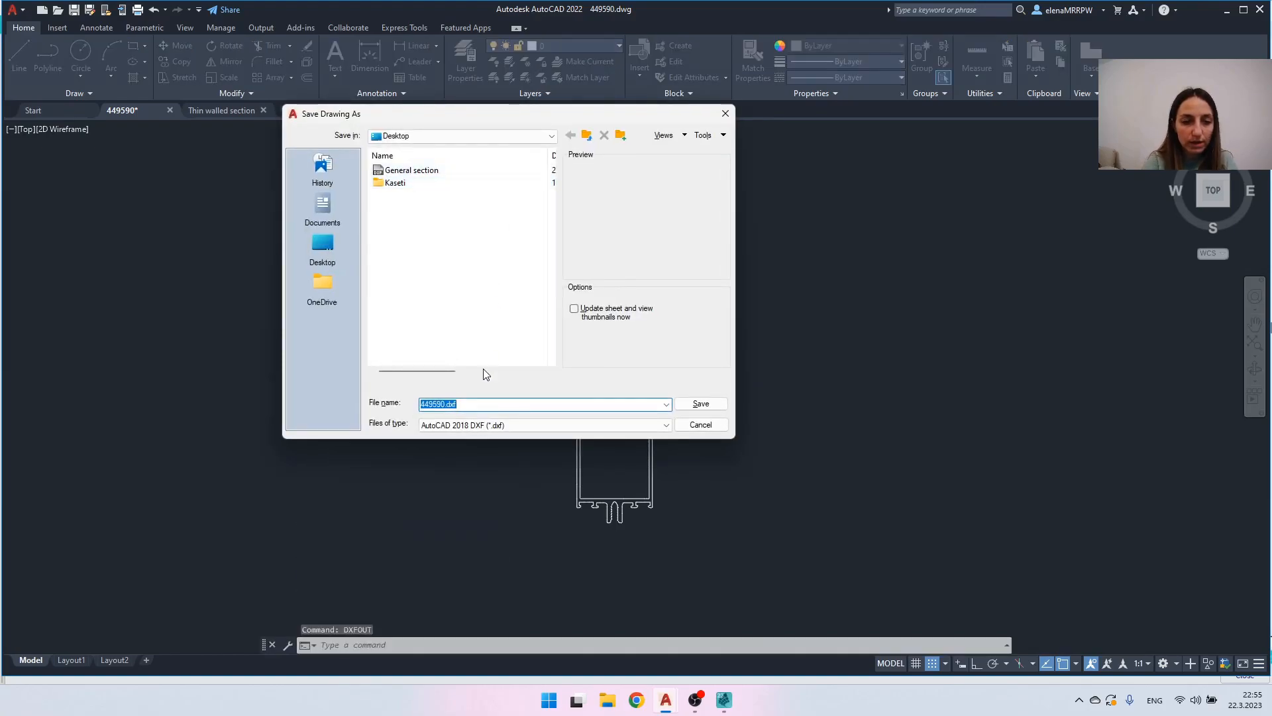
click(448, 425)
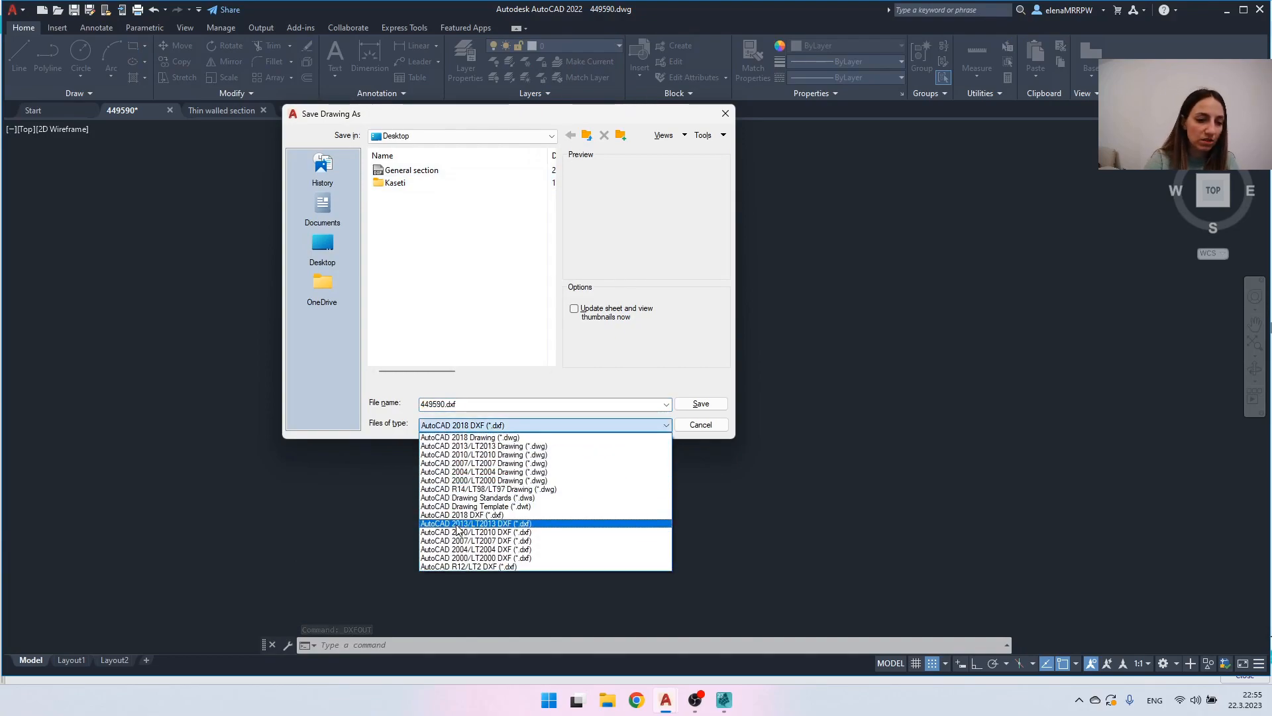
click(458, 532)
click(701, 403)
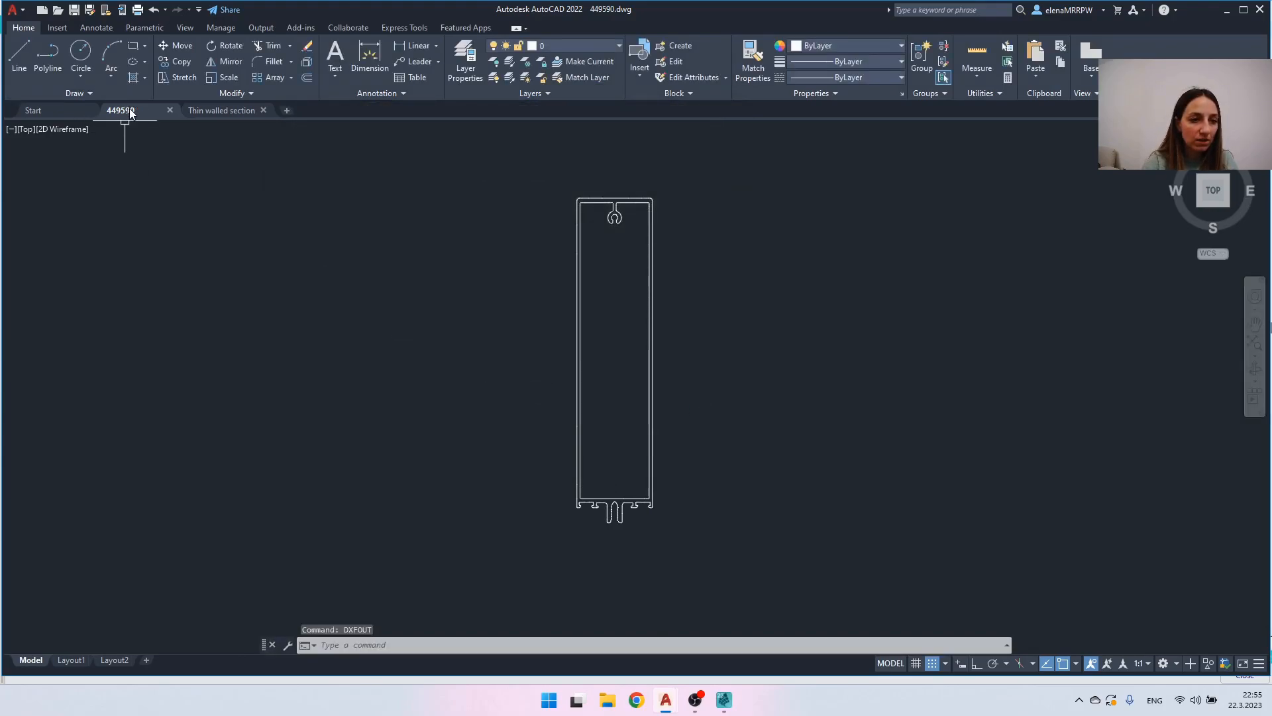
- Switch to SCIA Engineer and try to import 449590.dxf from the Desktop into the general cross-section
mouse_move(122, 110)
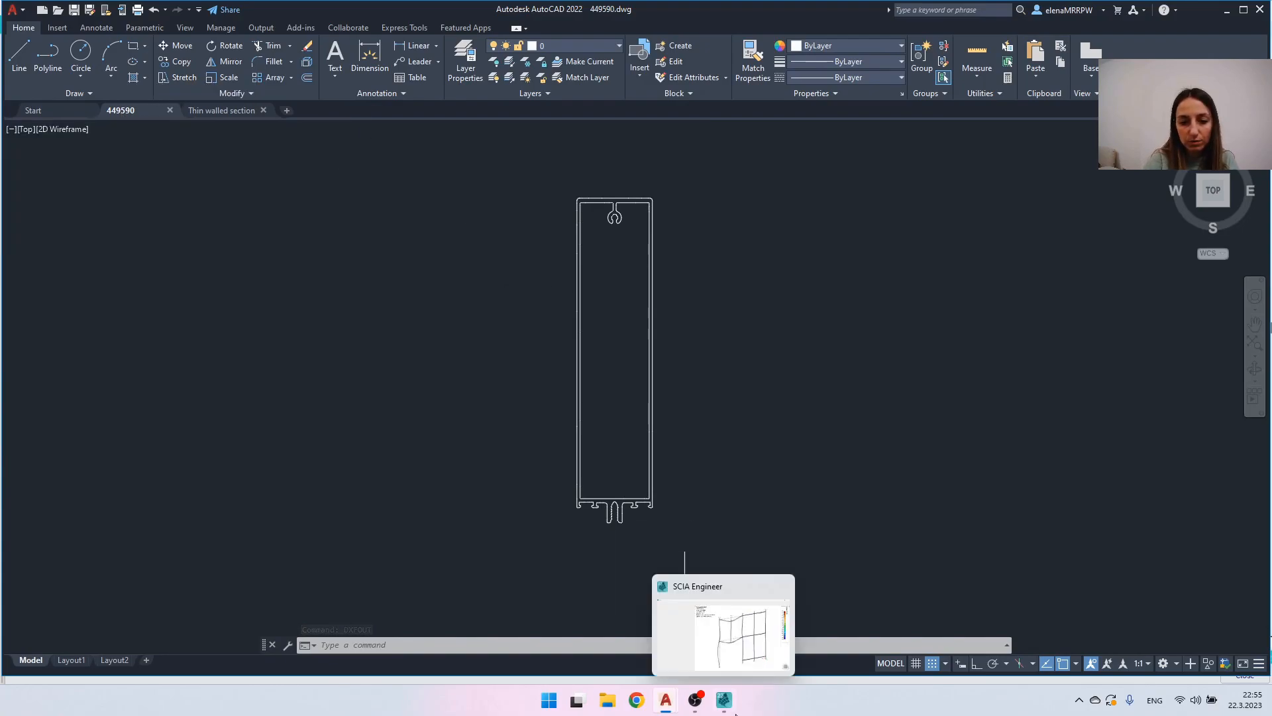
click(724, 703)
double_click(87, 112)
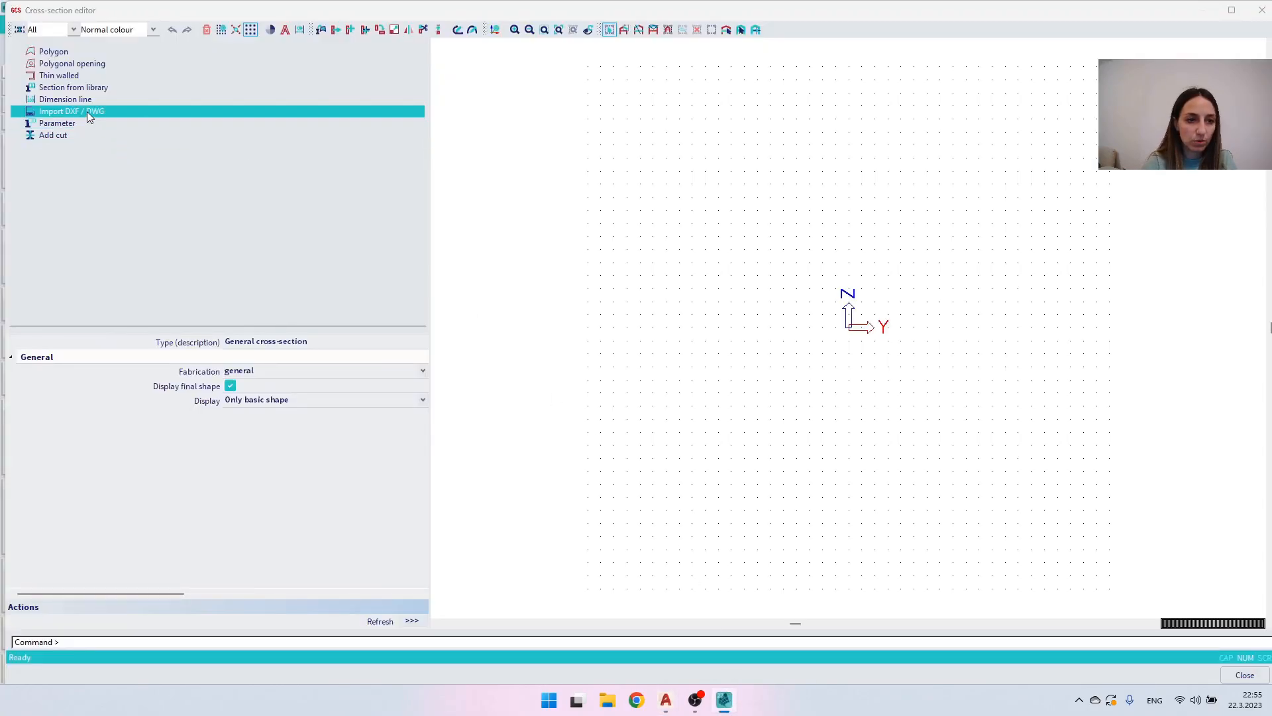
click(755, 385)
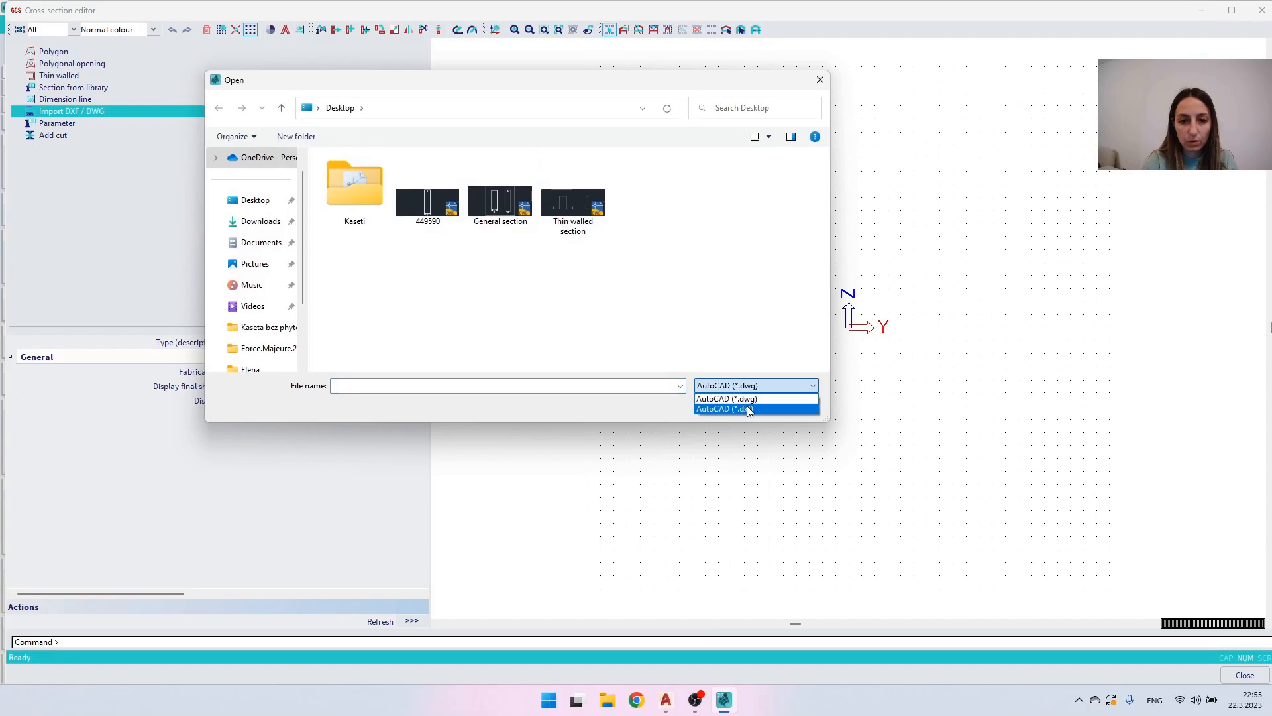
click(737, 409)
double_click(422, 185)
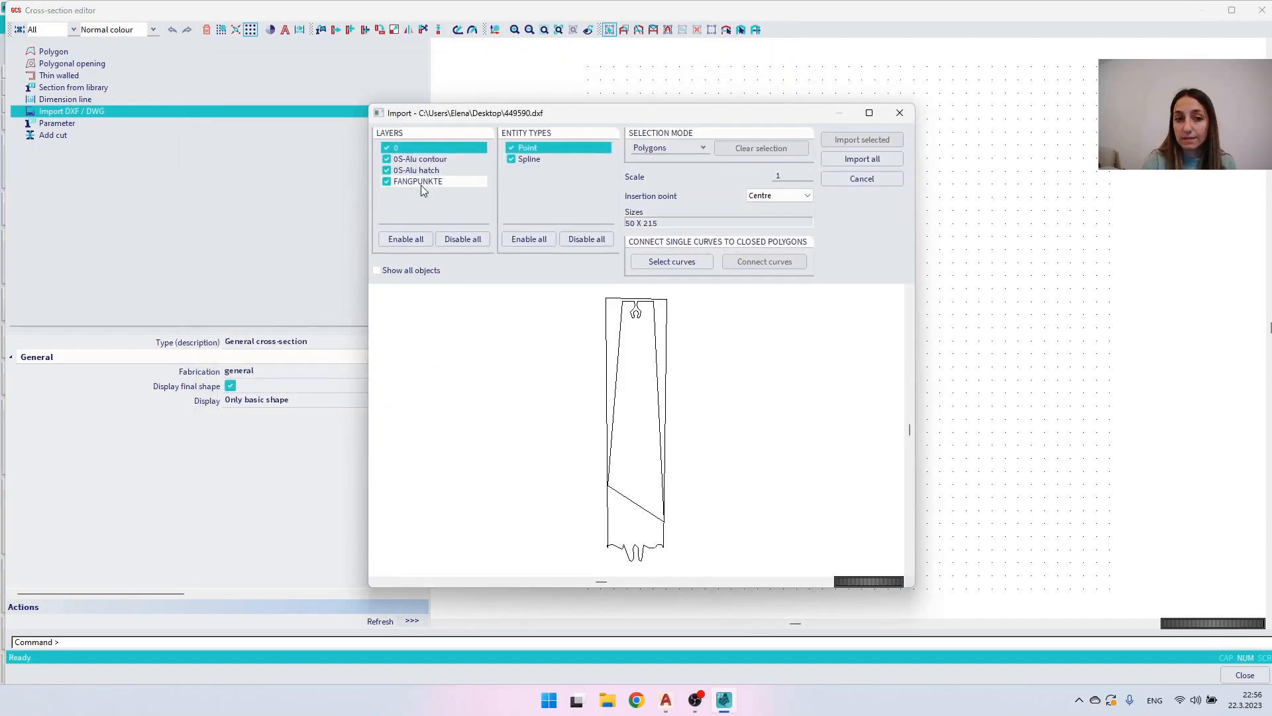
click(657, 331)
click(654, 301)
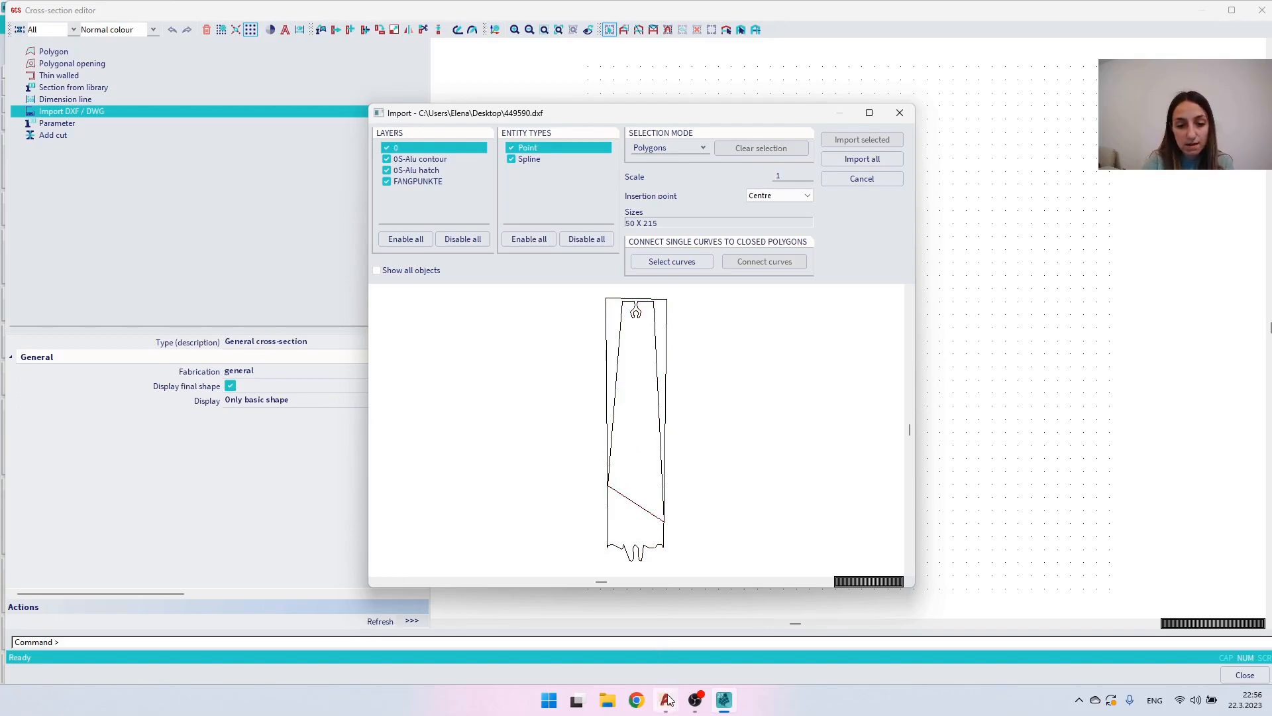
- Switch to 449590.dwg in AutoCAD and examine the profile's outer and inner contours
mouse_move(666, 699)
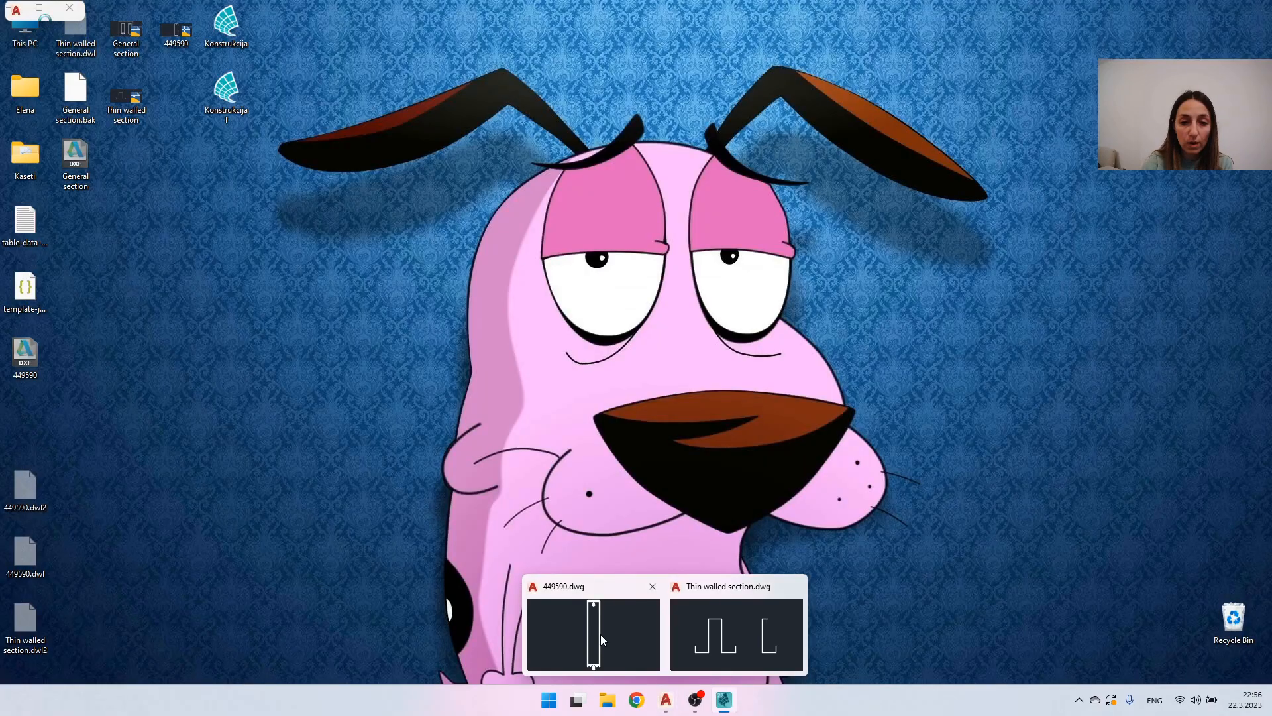
click(602, 640)
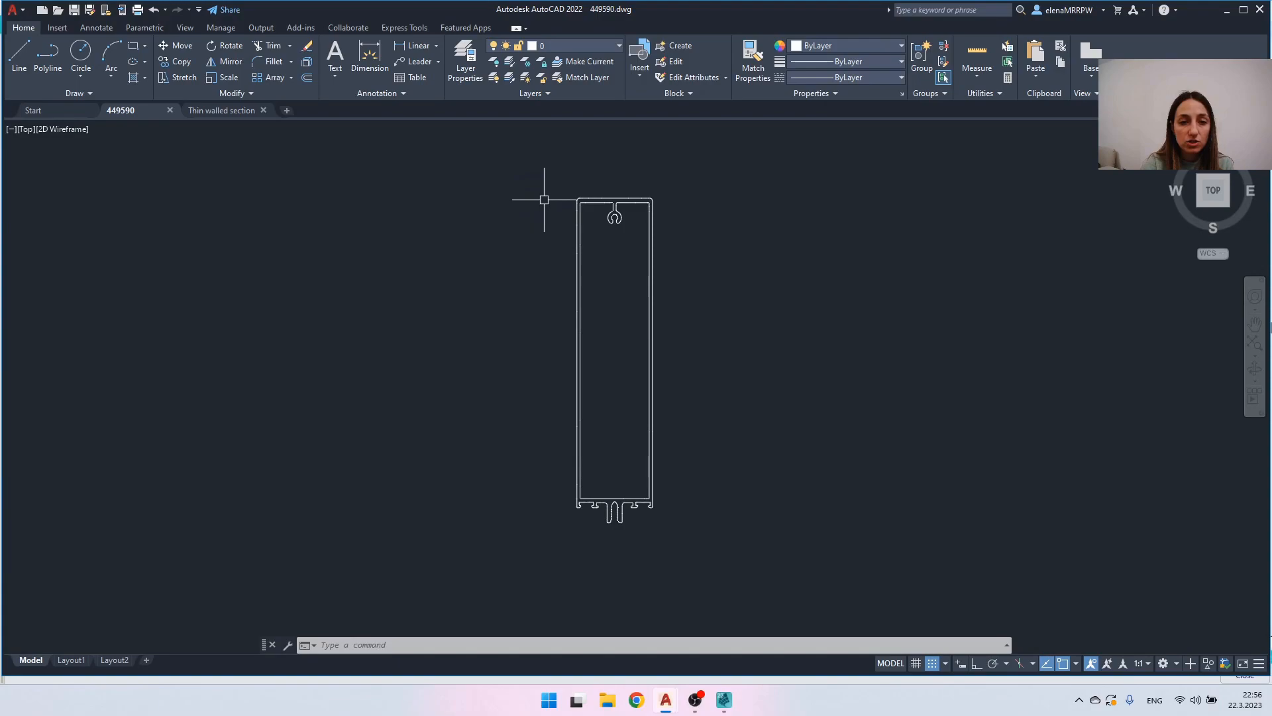
scroll(564, 196, up, 2)
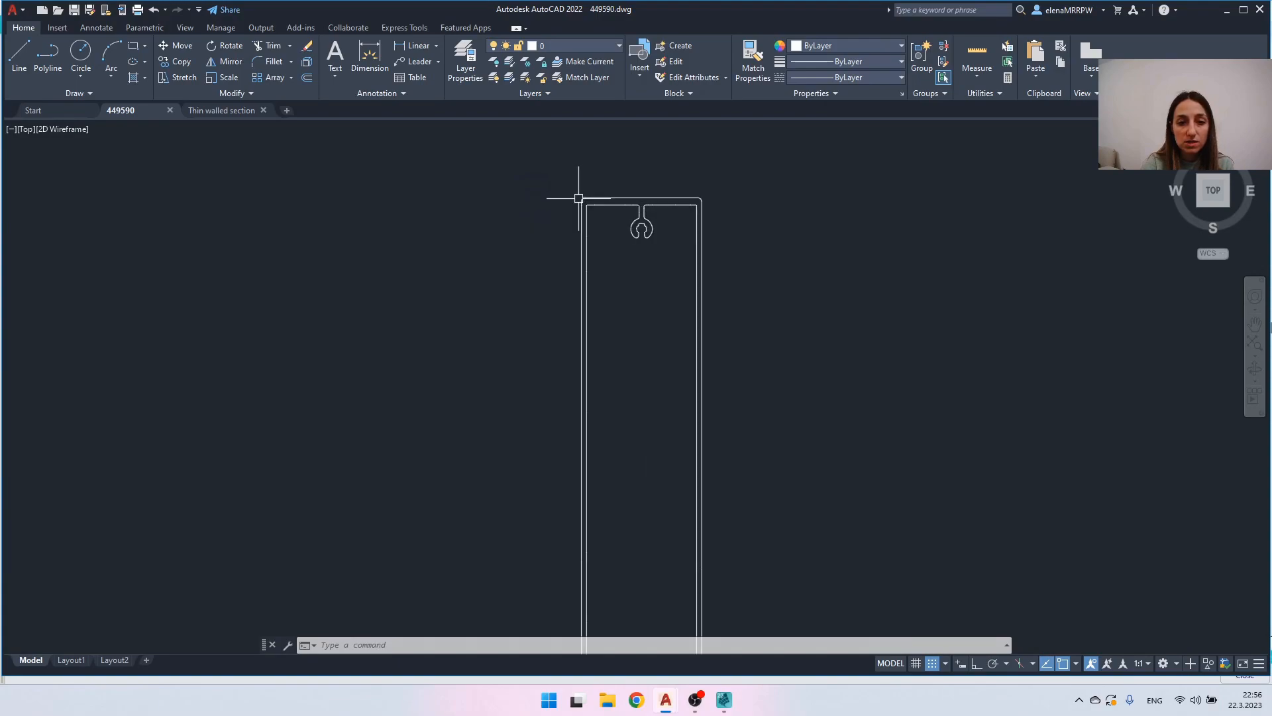
click(617, 197)
scroll(600, 216, up, 4)
click(597, 188)
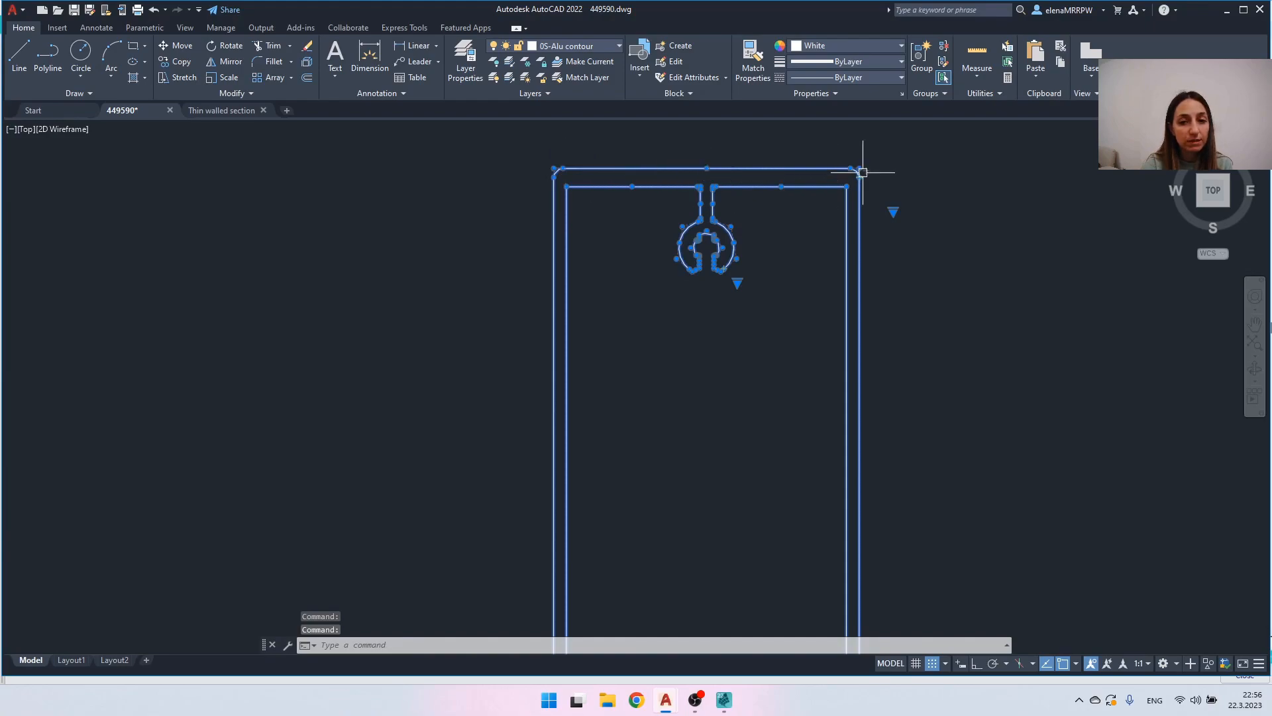
scroll(863, 172, up, 4)
scroll(856, 165, down, 2)
scroll(845, 172, down, 2)
scroll(842, 192, up, 2)
key(Escape)
- Convert the profile's outer contour spline to a polyline with a precision of 1
click(709, 169)
scroll(517, 179, down, 4)
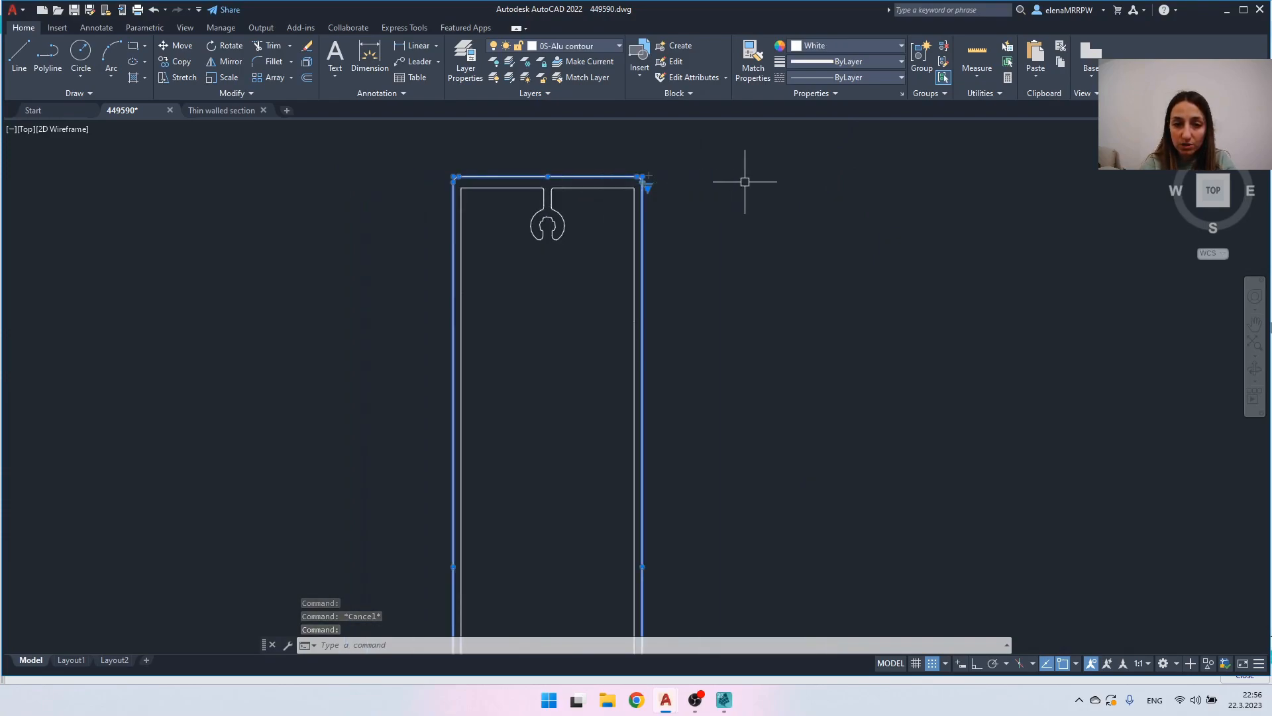
right_click(745, 183)
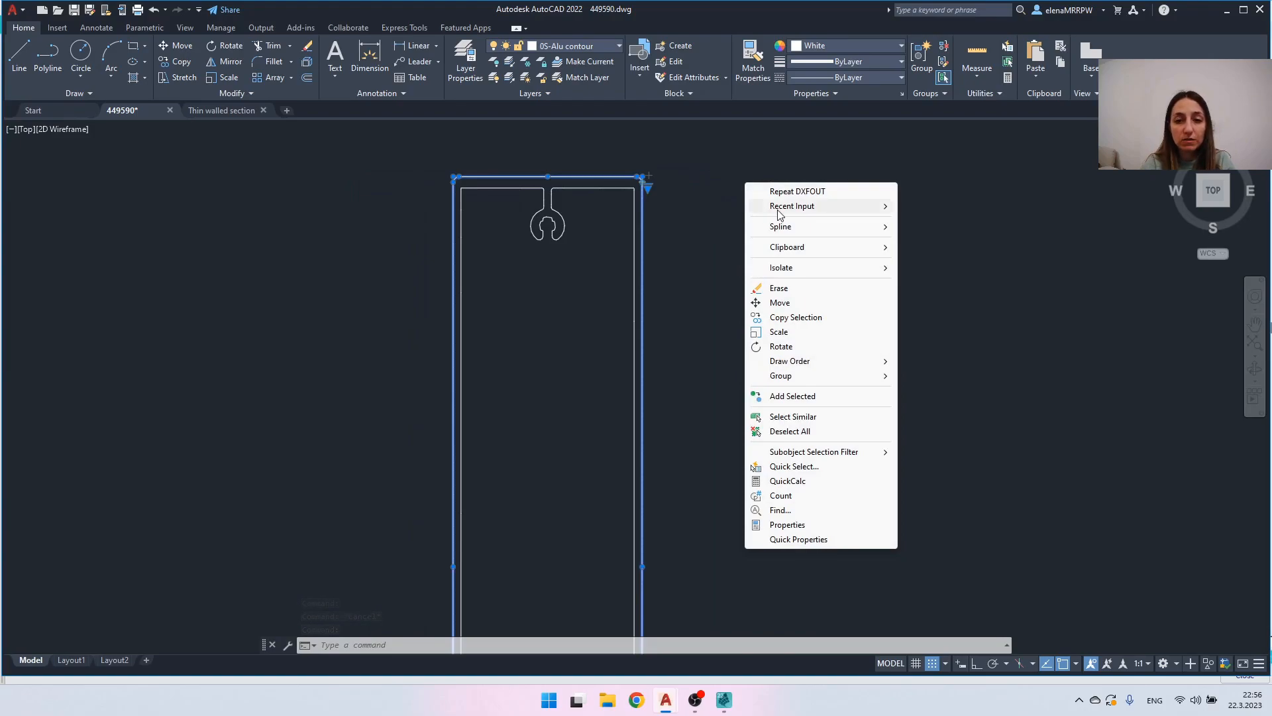
mouse_move(803, 230)
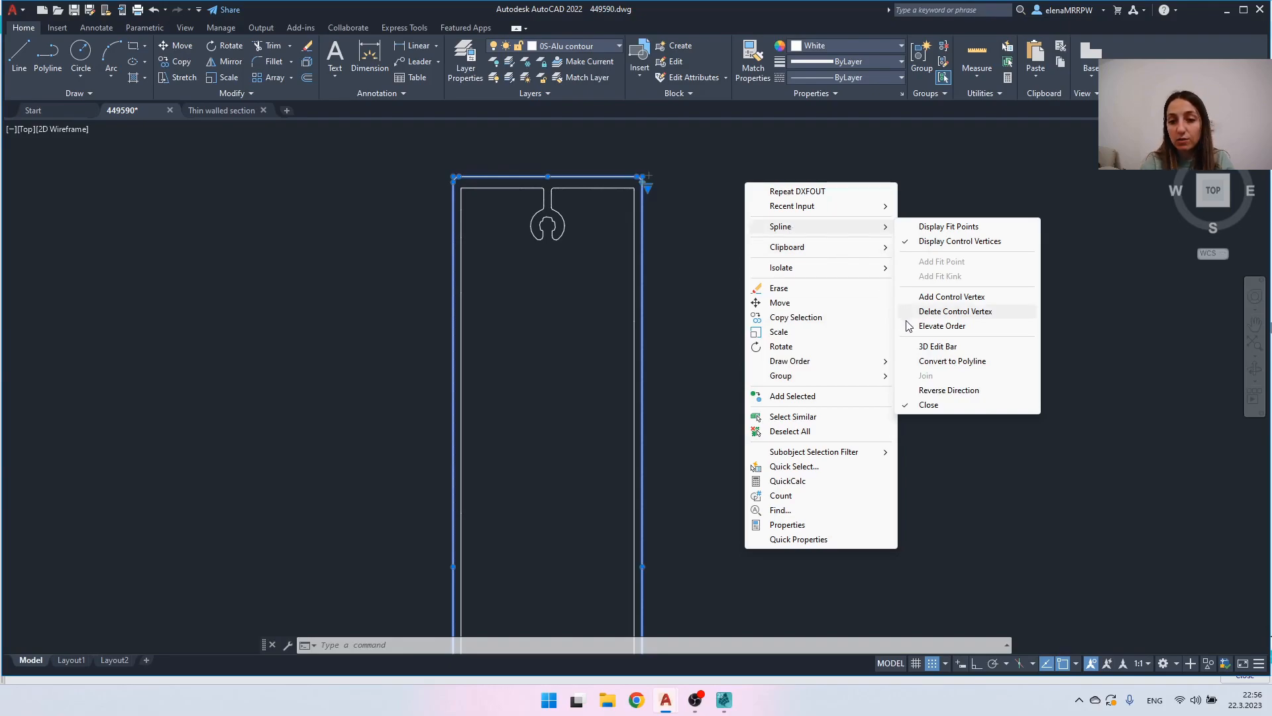
click(951, 361)
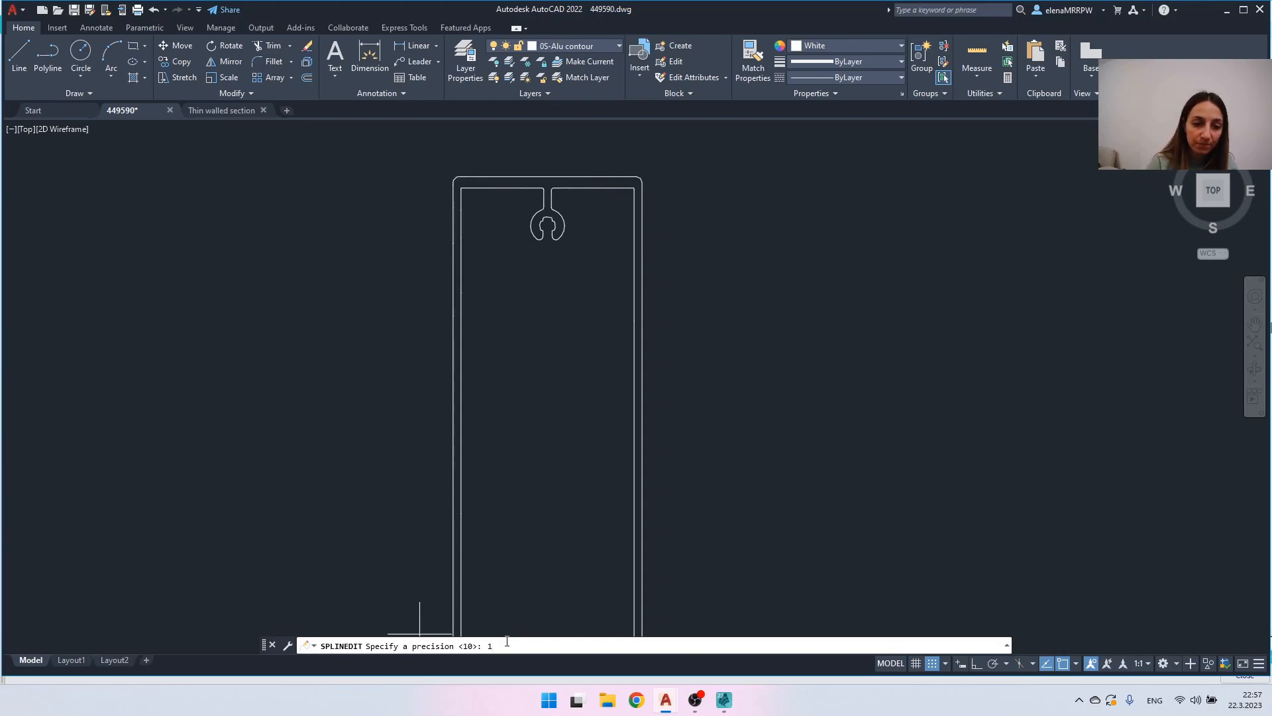
key(Return)
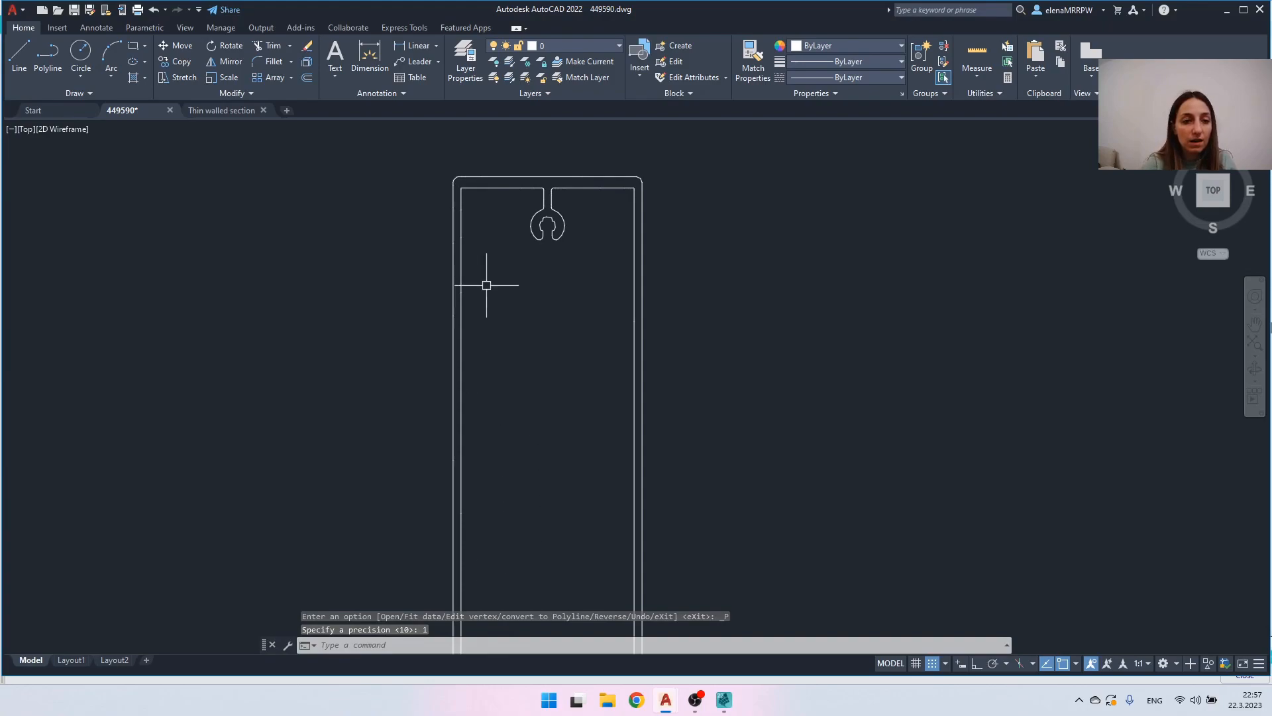
key(Escape)
- Convert the inner contour spline, including its round screw channel, to a polyline with a precision of 1
click(505, 190)
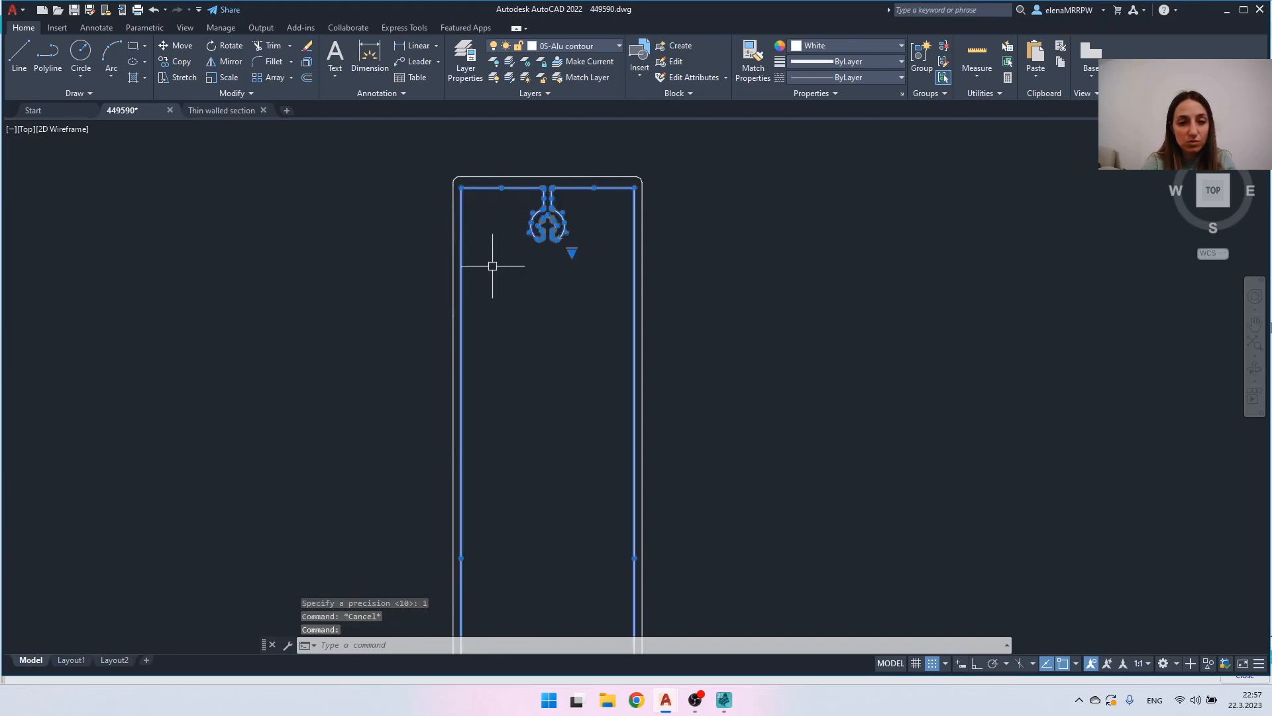
right_click(773, 222)
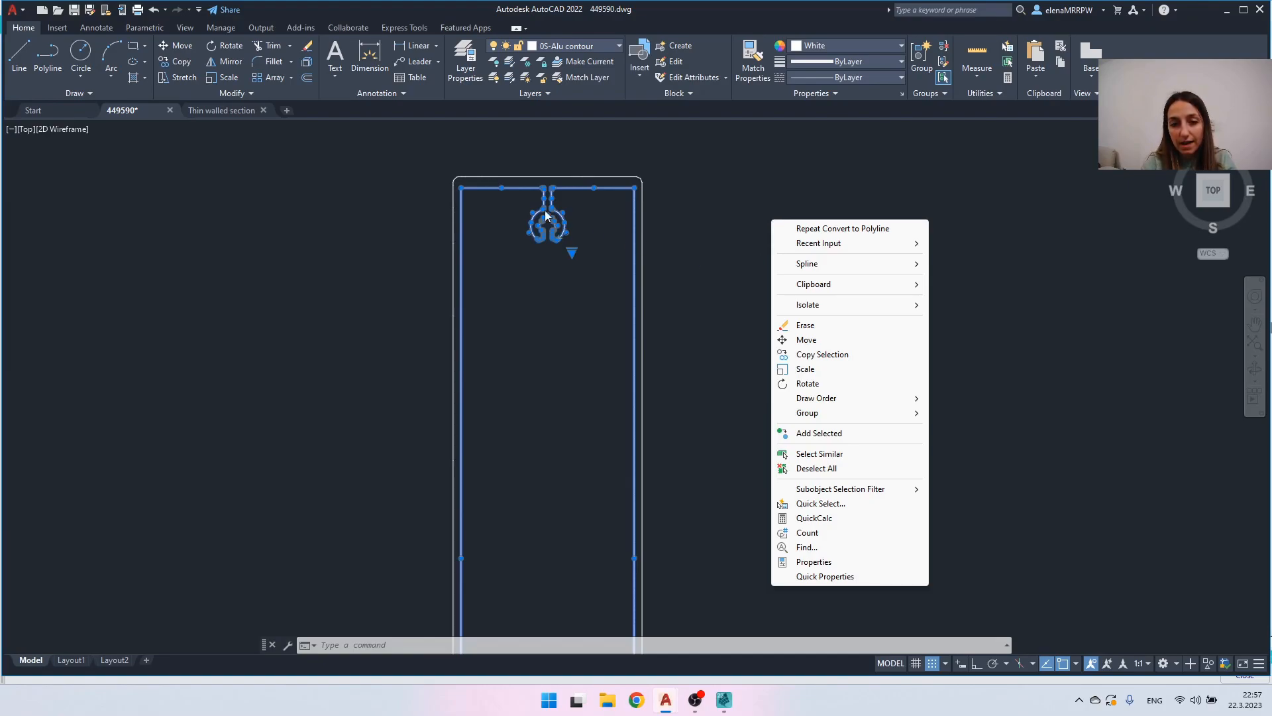
mouse_move(822, 264)
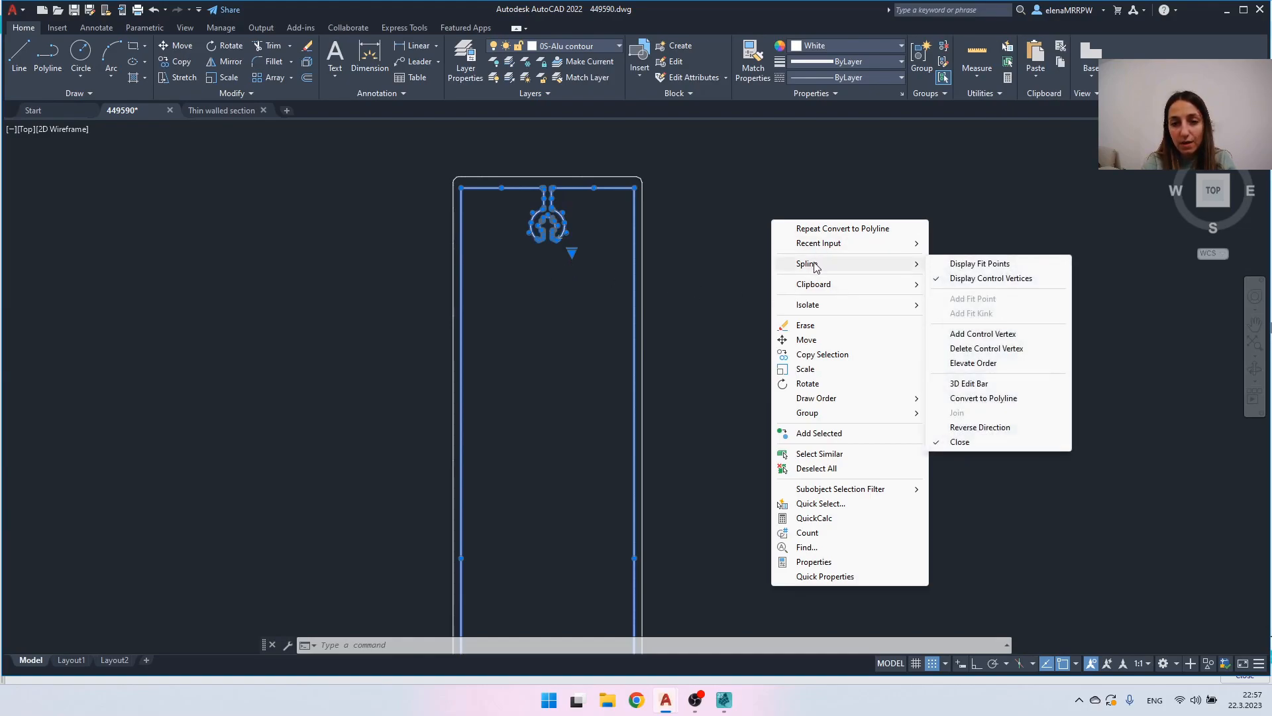
click(994, 398)
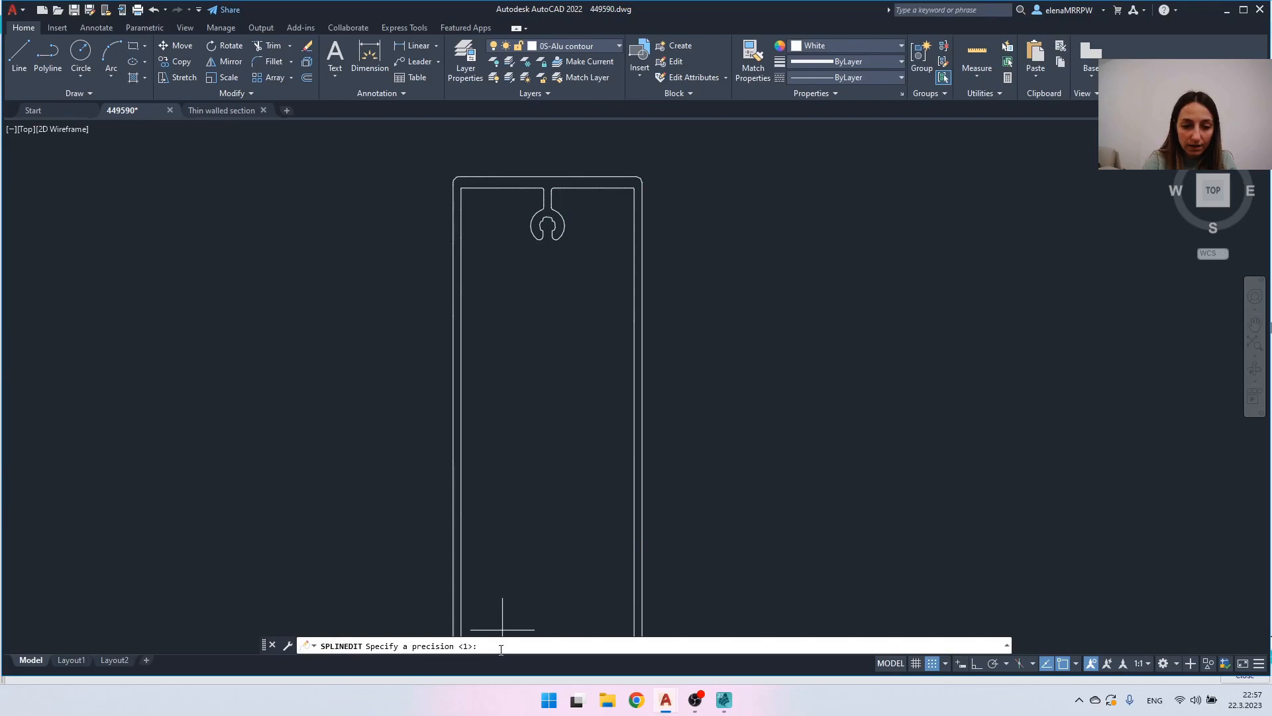
key(Return)
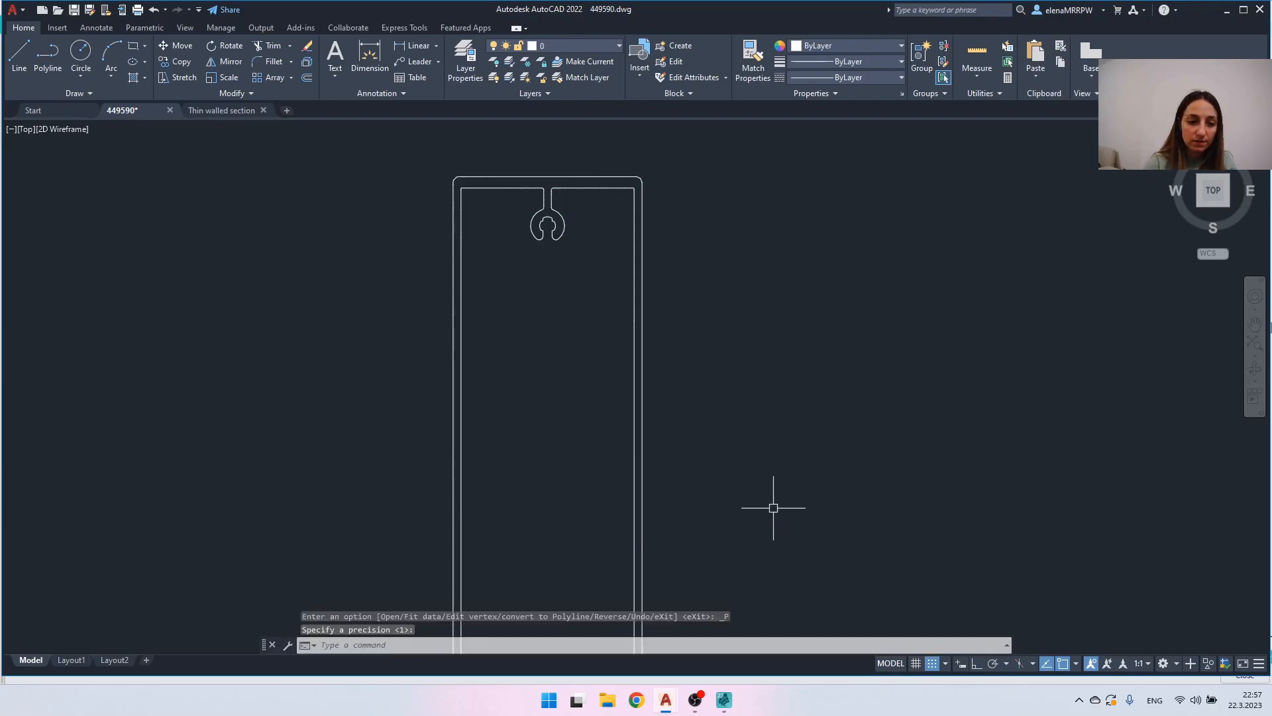
key(Escape)
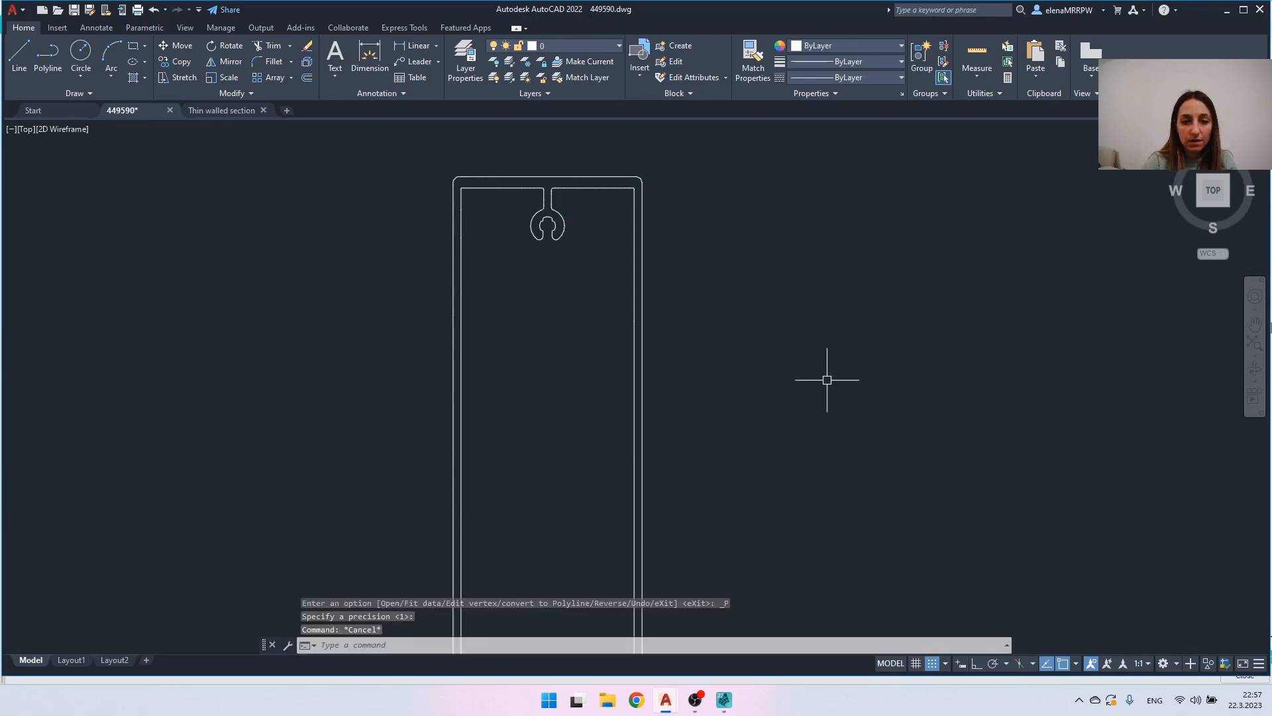
- Select both converted contours to inspect their polyline vertices, and clear the selection
click(712, 357)
click(626, 312)
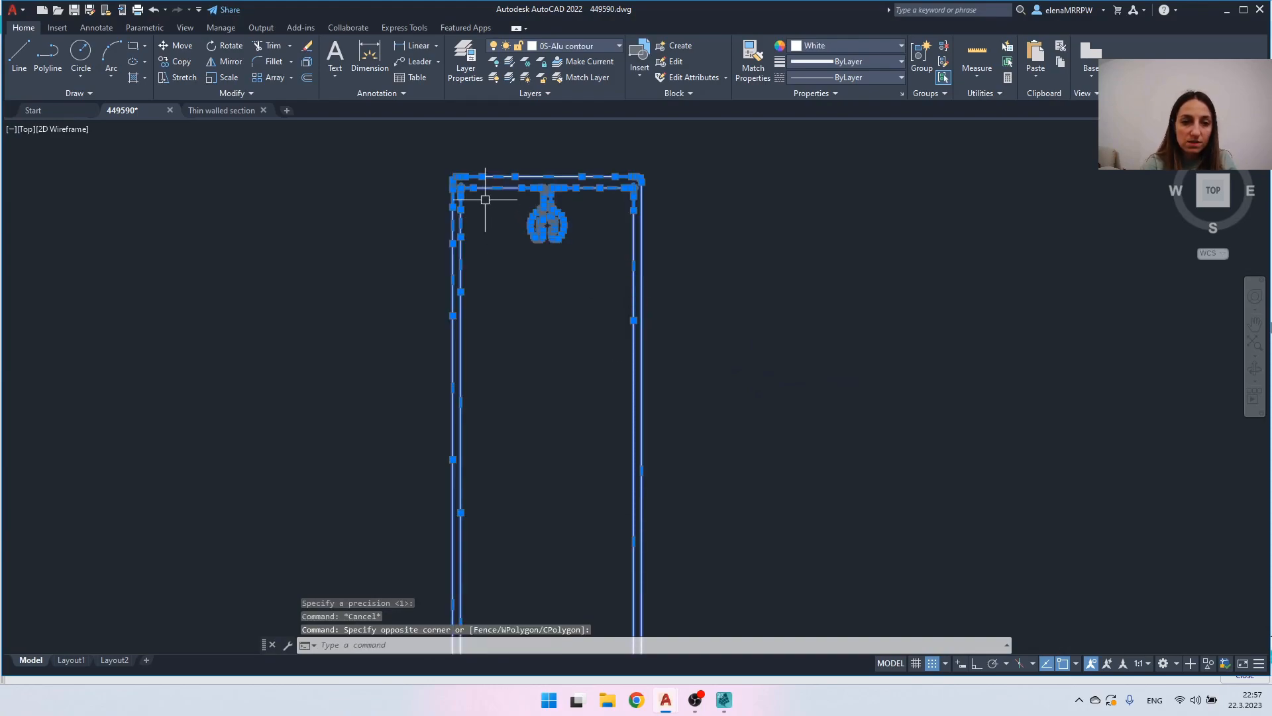
scroll(483, 184, up, 2)
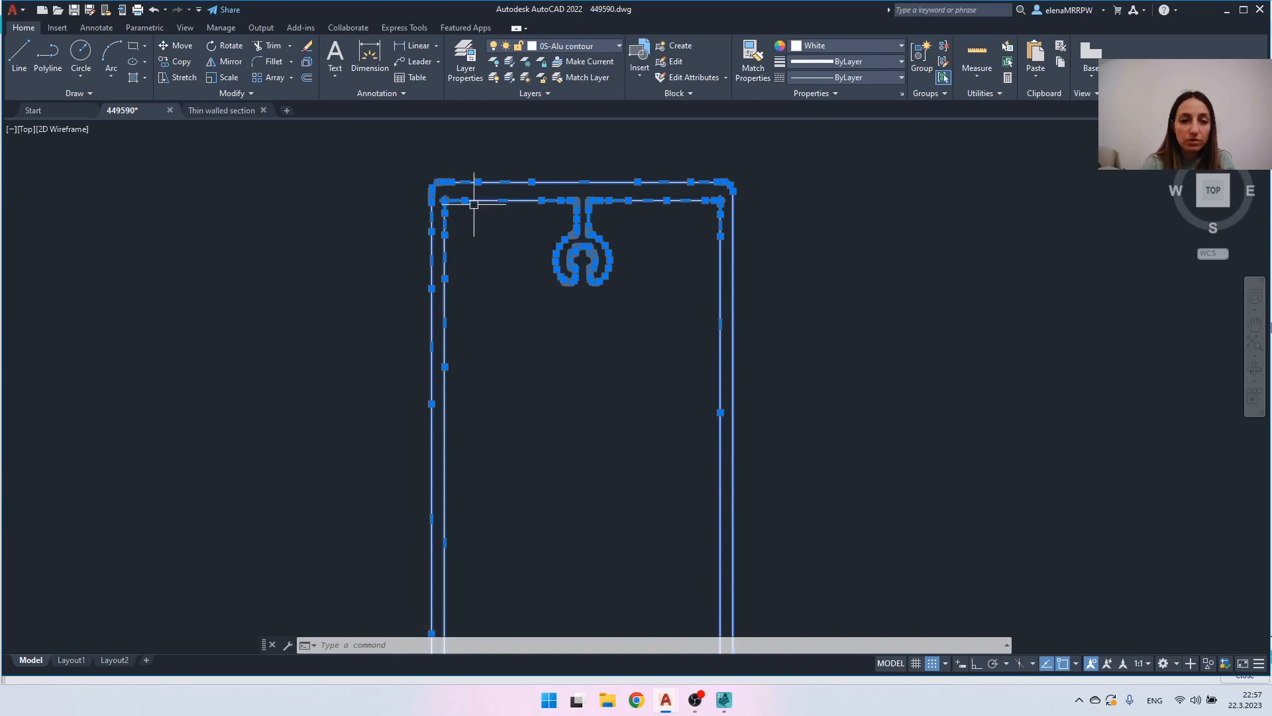
key(Escape)
key(Escape)
middle_click(821, 285)
middle_click(821, 285)
key(Escape)
- Export the converted profile with DXFOUT as 449590.dxf in AutoCAD 2010/LT2010 DXF format, replacing the existing file
text(dxfout)
key(Return)
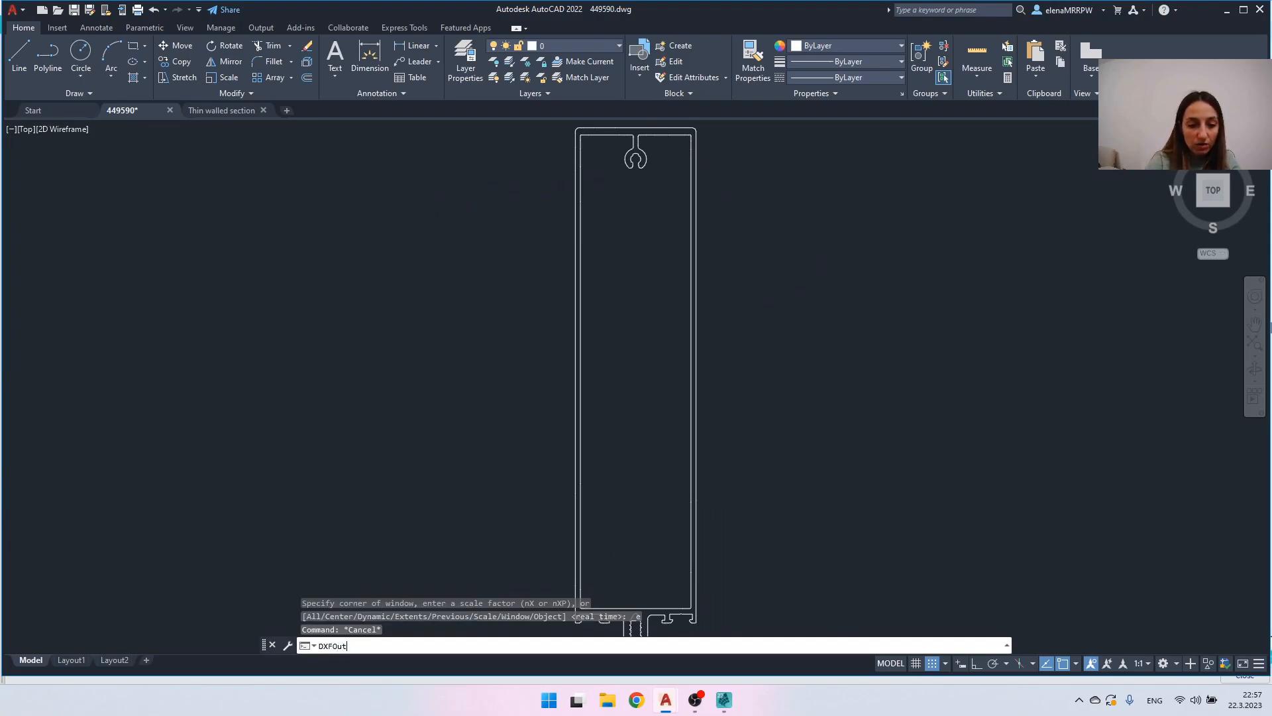
click(467, 427)
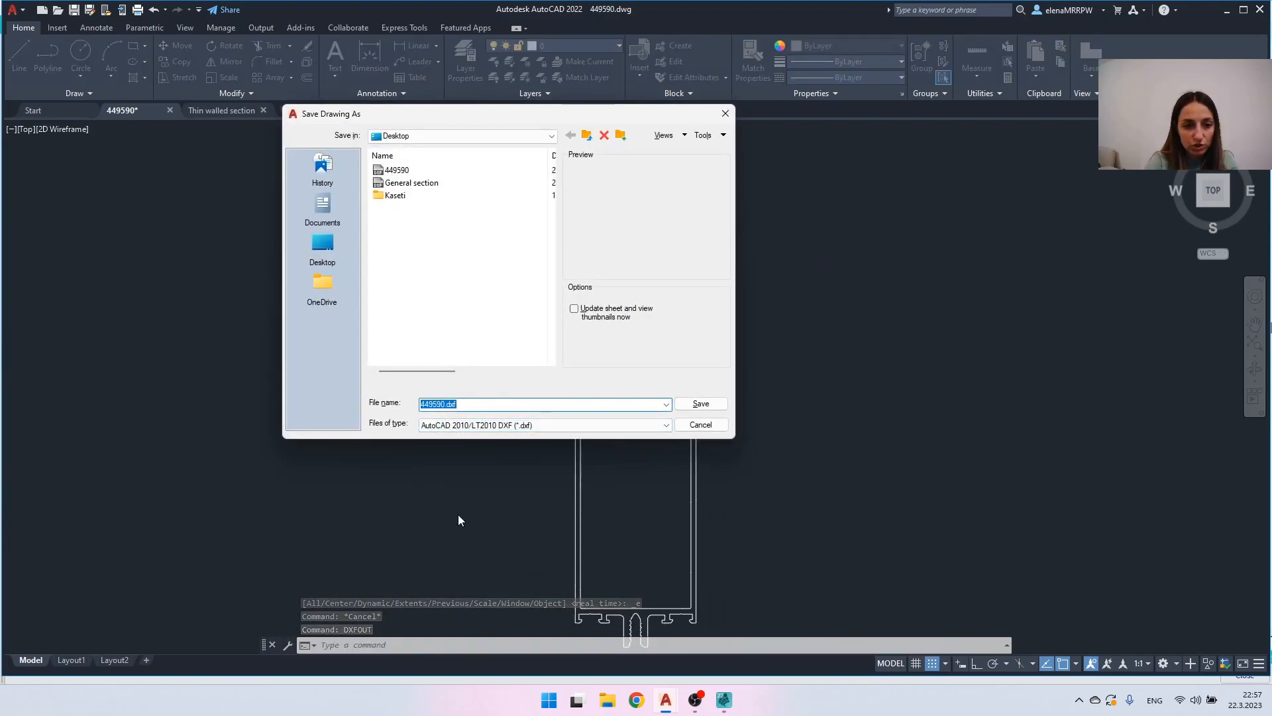
click(701, 403)
click(477, 312)
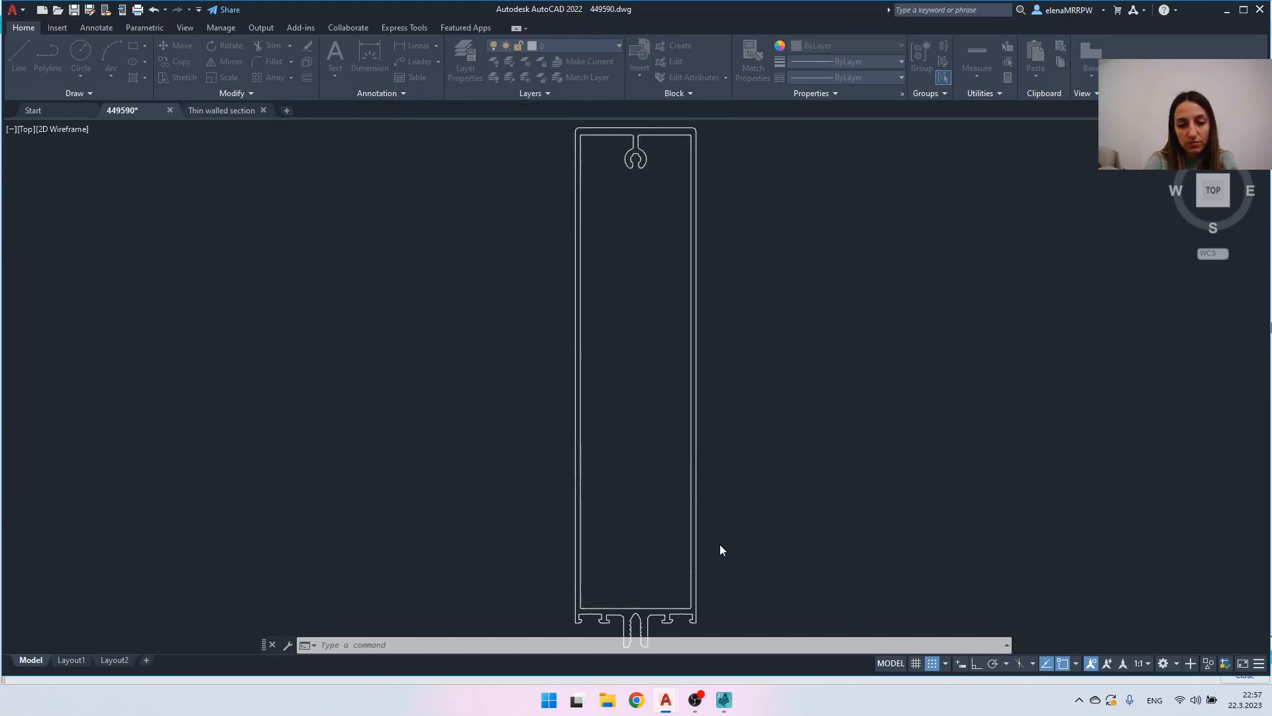
- Switch to SCIA Engineer, close the outdated import preview, and reopen 449590.dxf from the Desktop for import
click(723, 699)
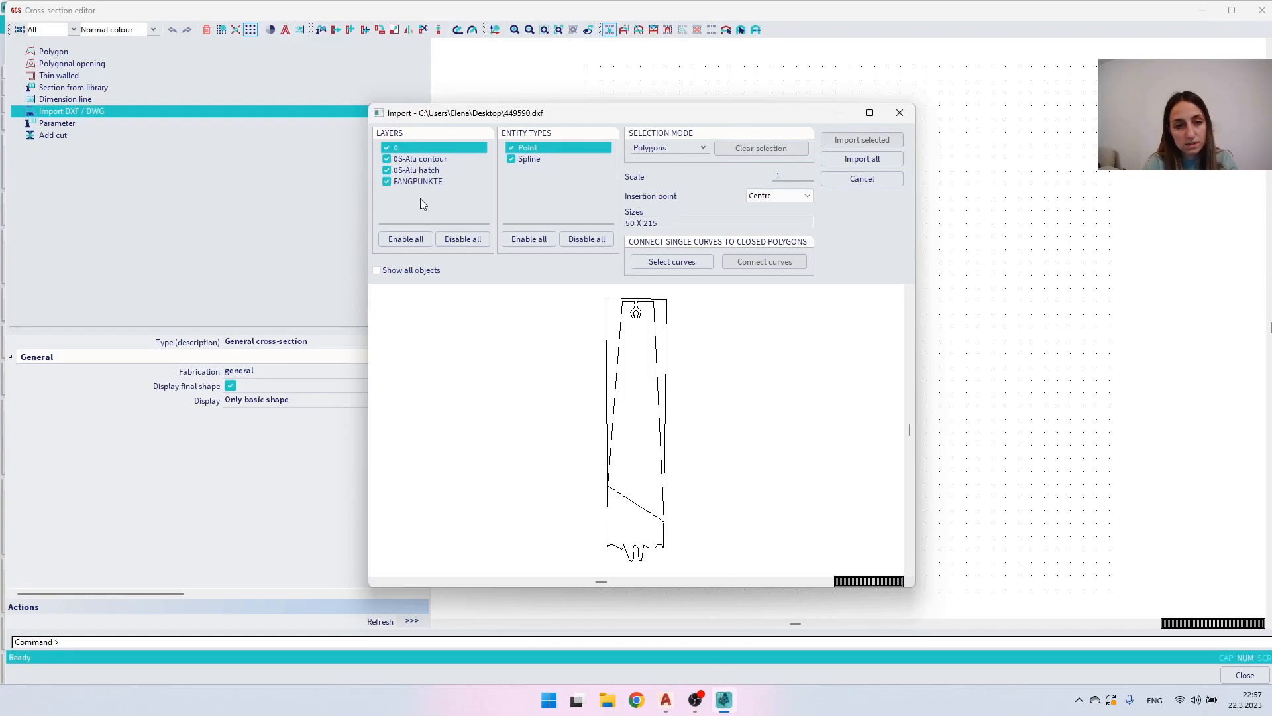
click(900, 114)
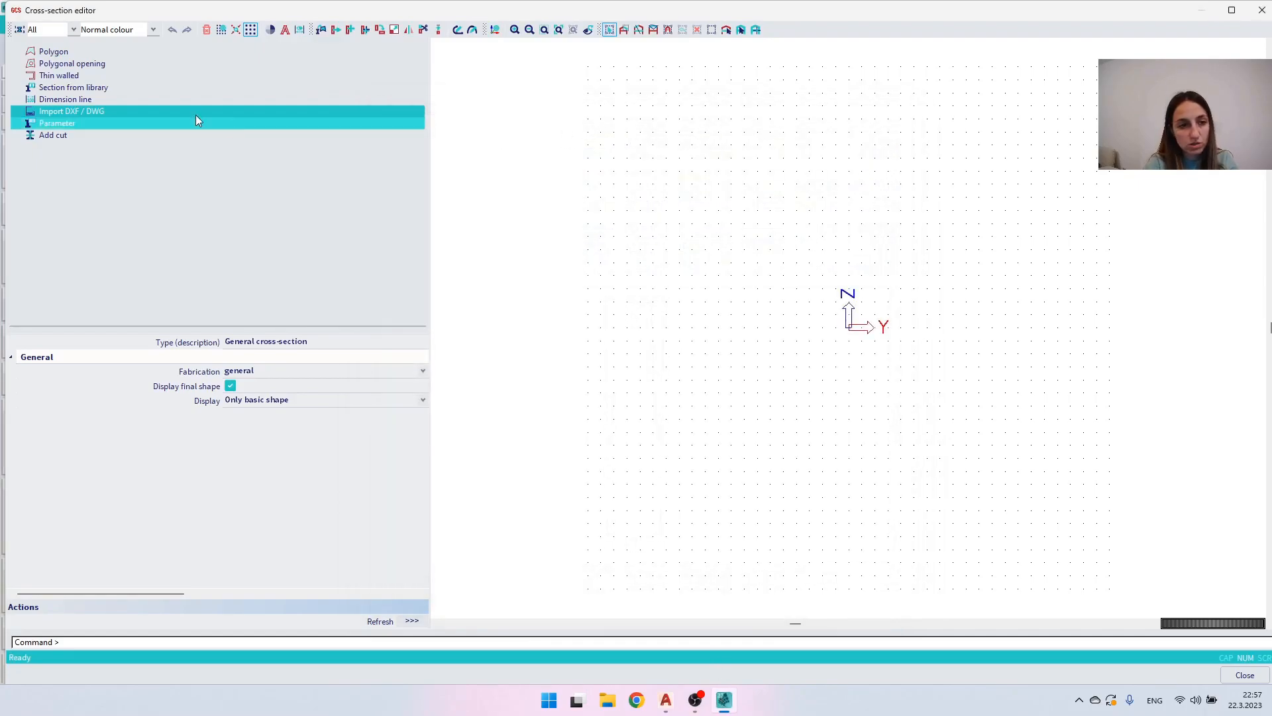
click(160, 111)
click(736, 385)
click(736, 398)
double_click(439, 184)
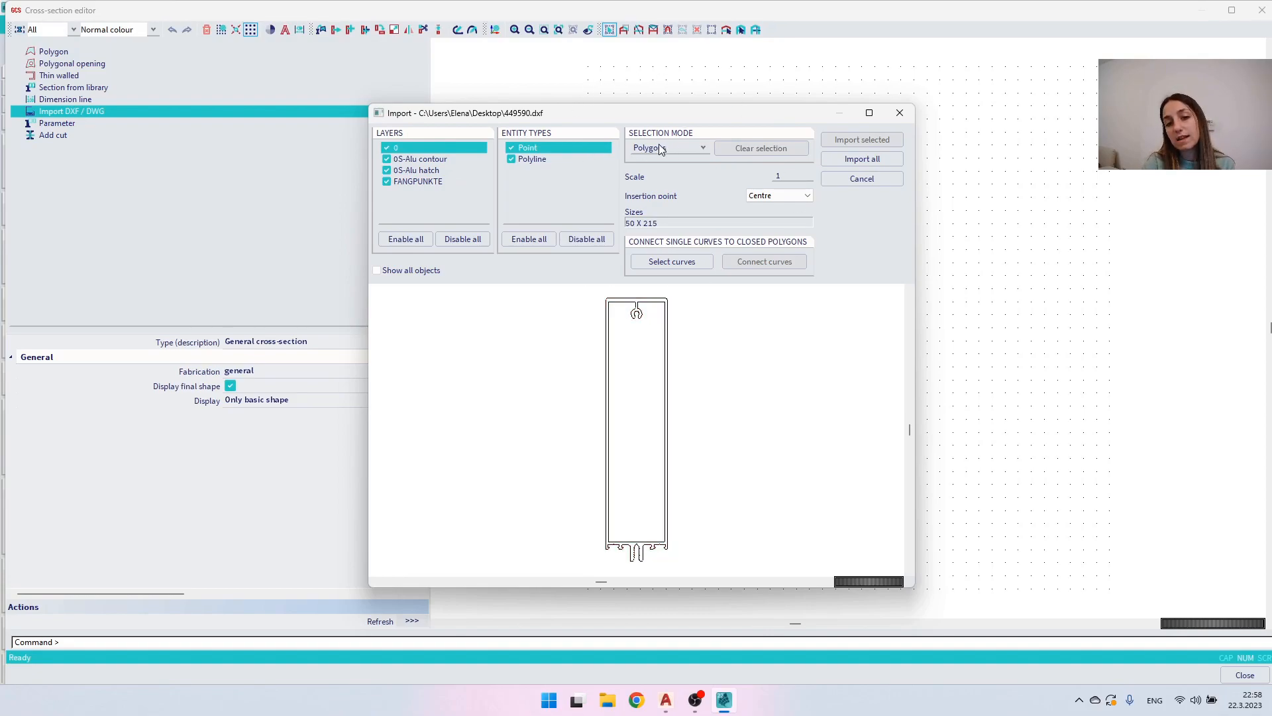
- Select the outer contour as a polygon and the inner contour as a polygonal opening, and import the selection
click(616, 304)
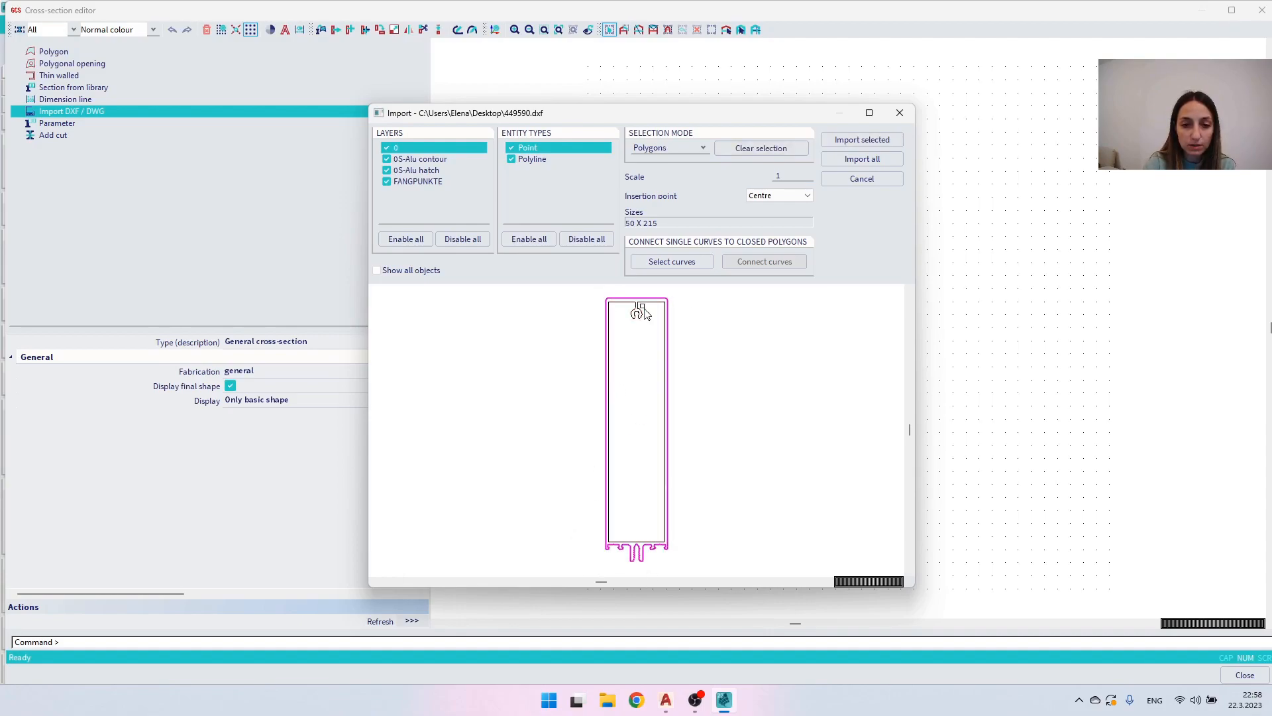
click(658, 147)
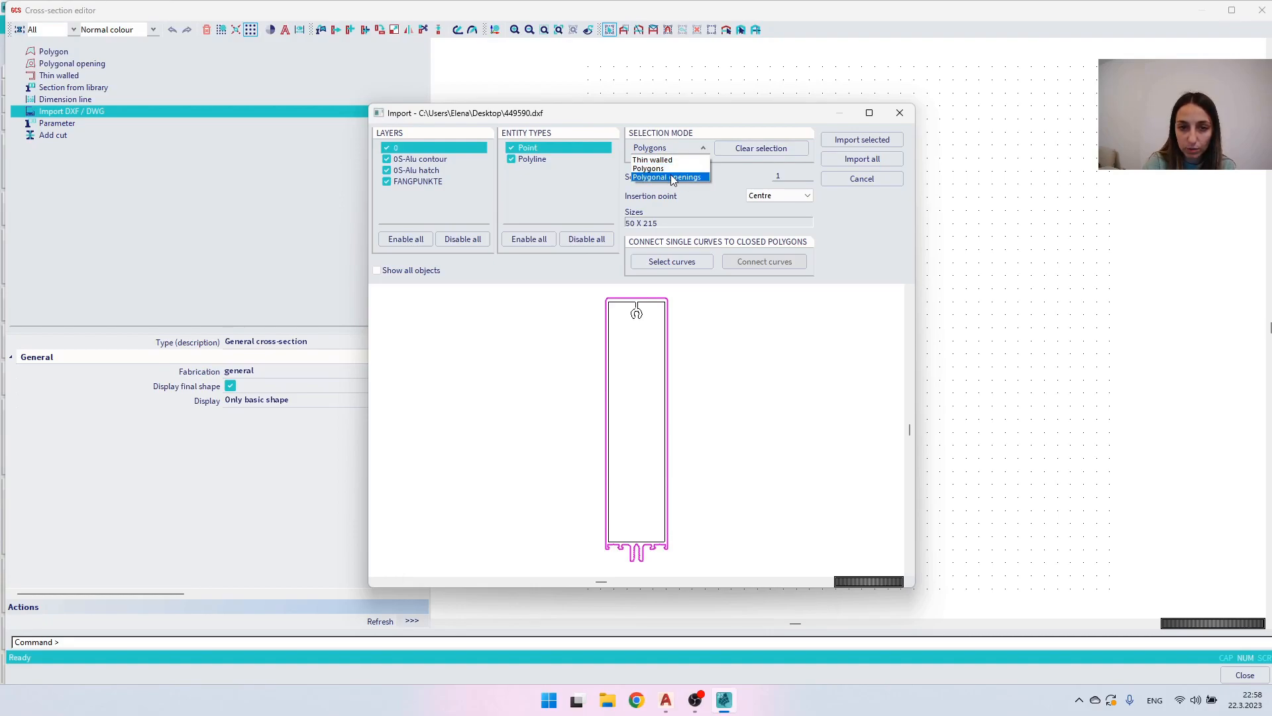
click(668, 176)
click(636, 314)
click(633, 354)
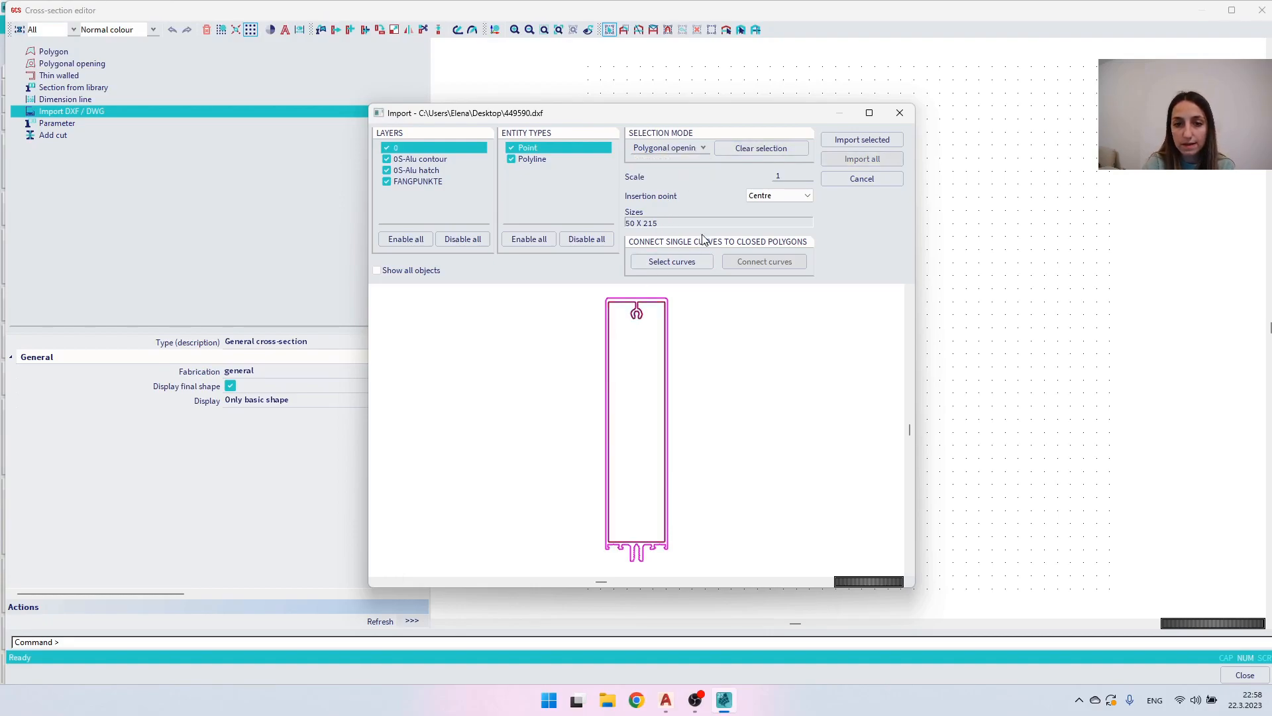
click(873, 140)
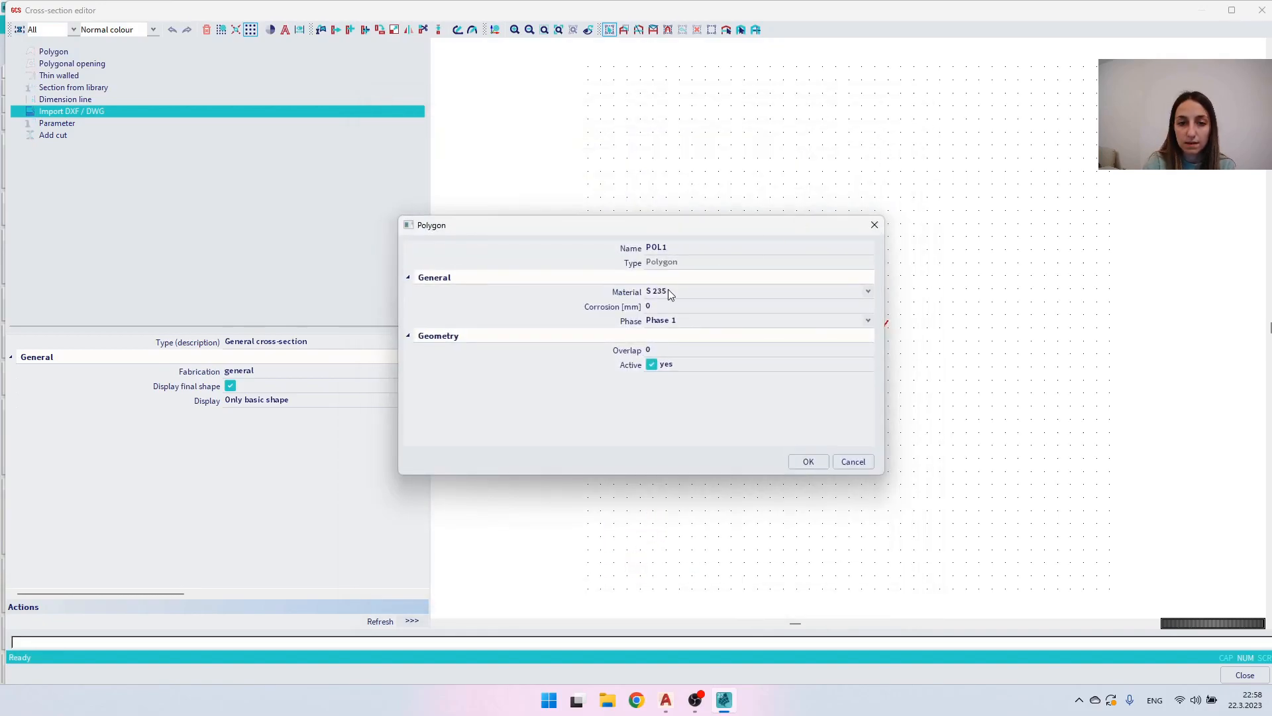
- Assign material EN-AW 6060 (EP,ET,ER/B) T66 (0-3) to the outer polygon, and accept the opening's default properties
click(668, 292)
click(667, 291)
drag(868, 324, 876, 461)
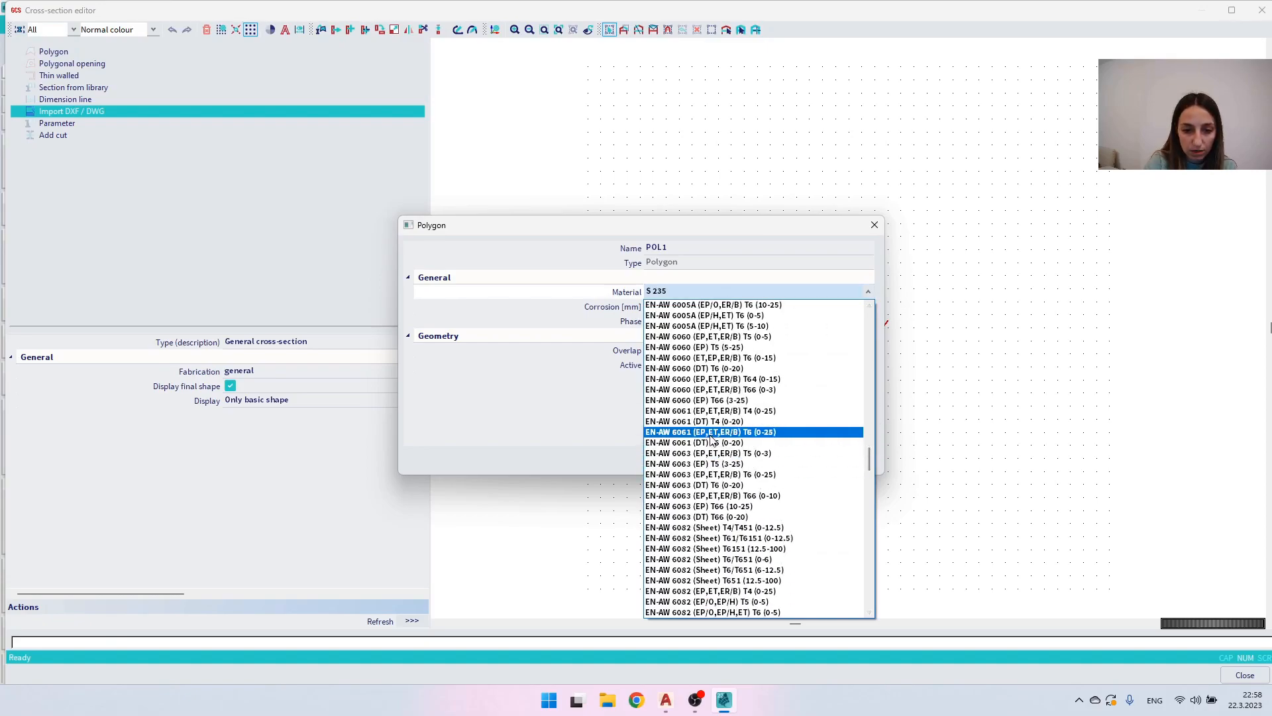
click(702, 390)
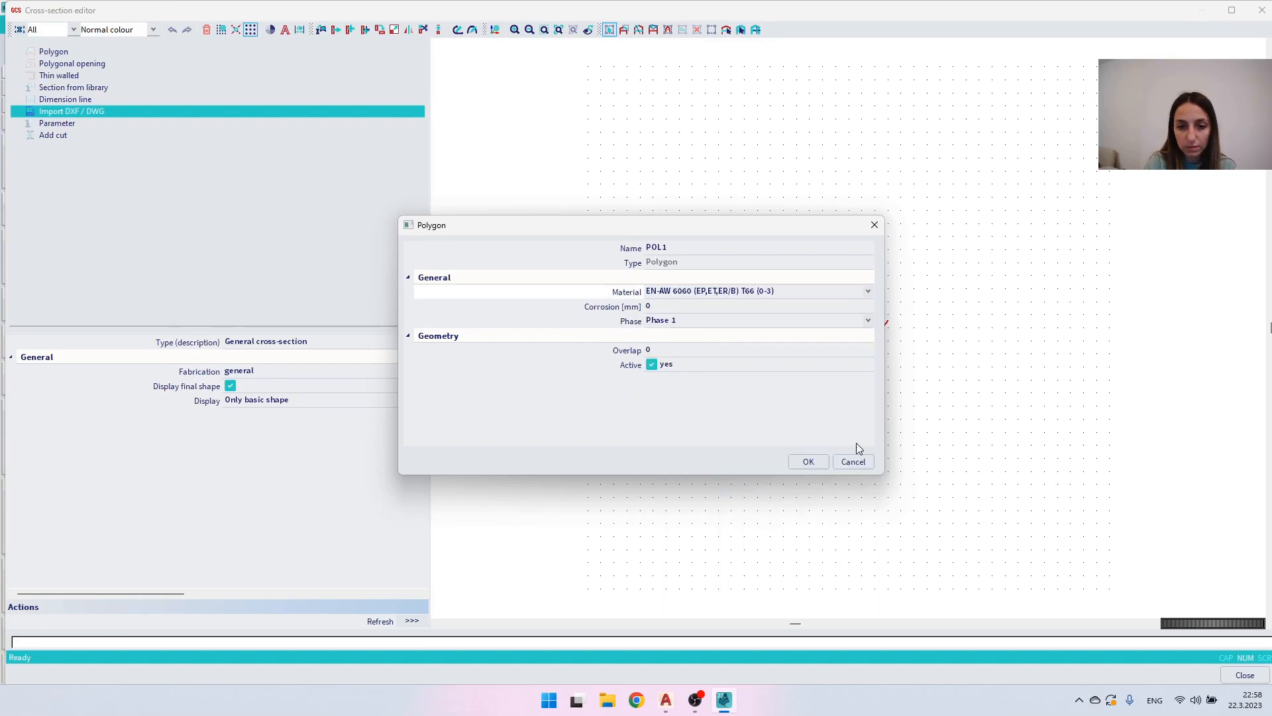
click(809, 461)
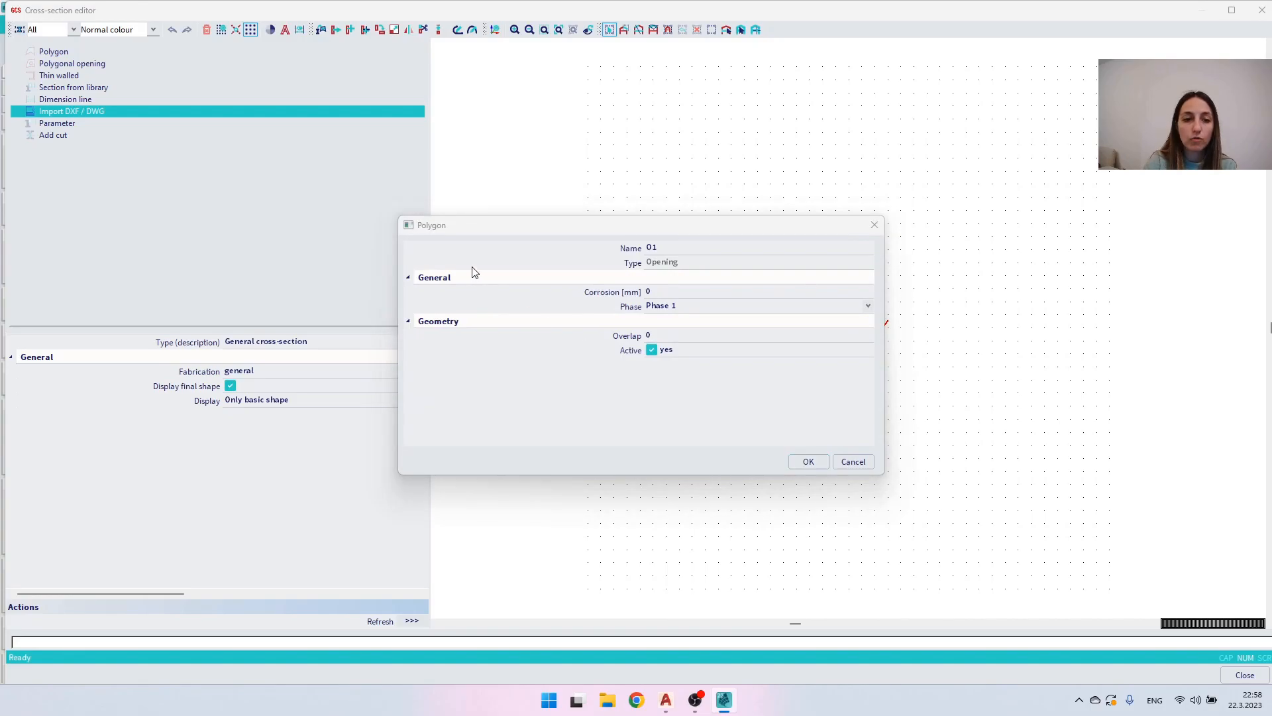
click(809, 461)
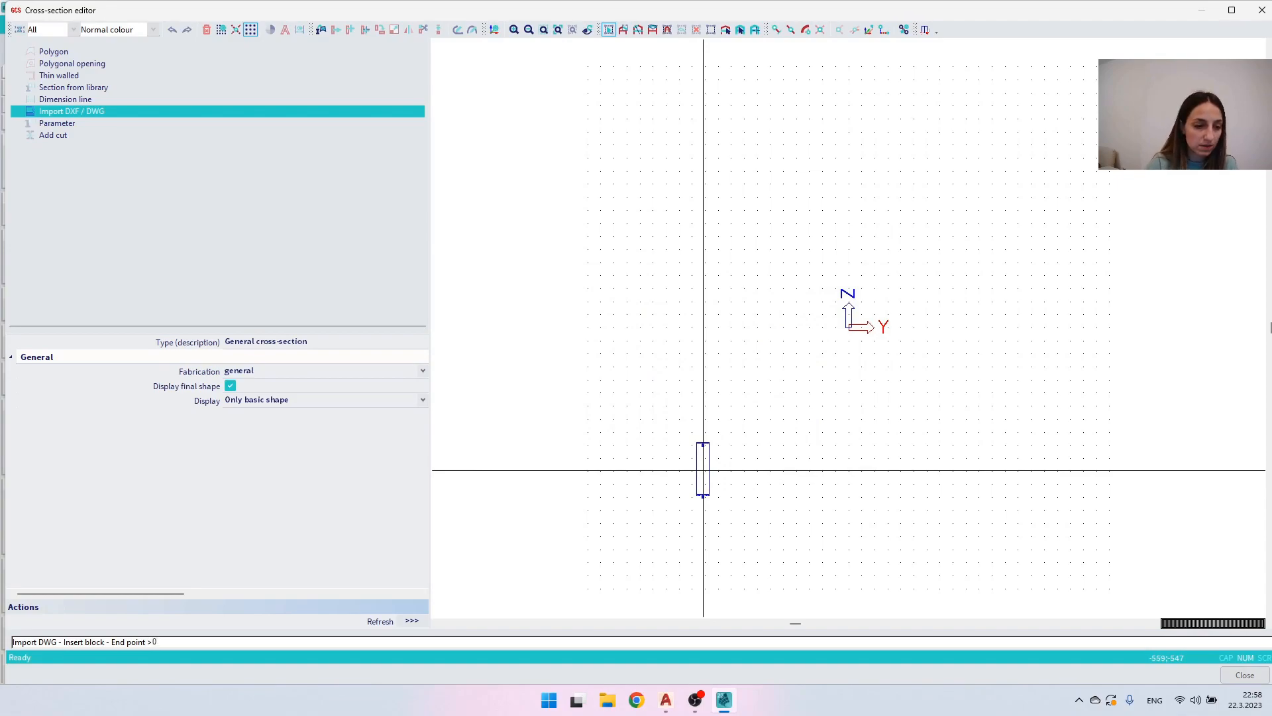
- Insert the imported profile at point 0 0 and end the import command
text(0 0)
key(Return)
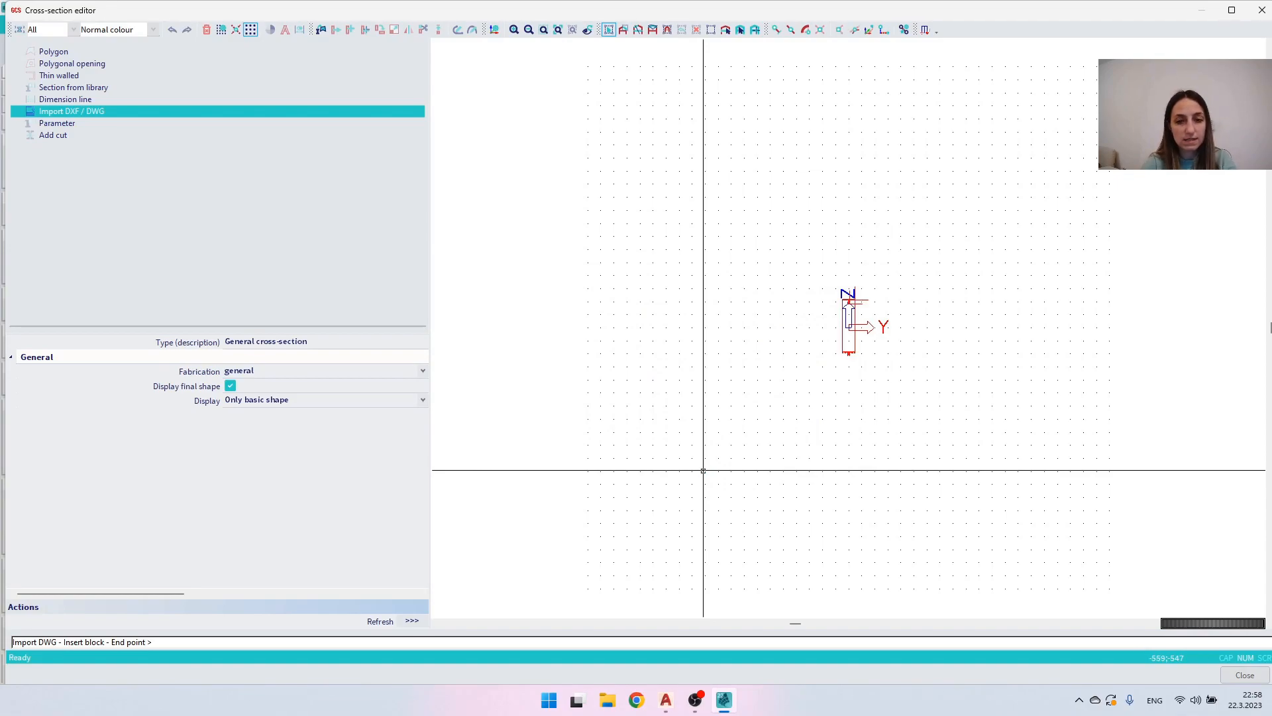
key(Escape)
key(Escape)
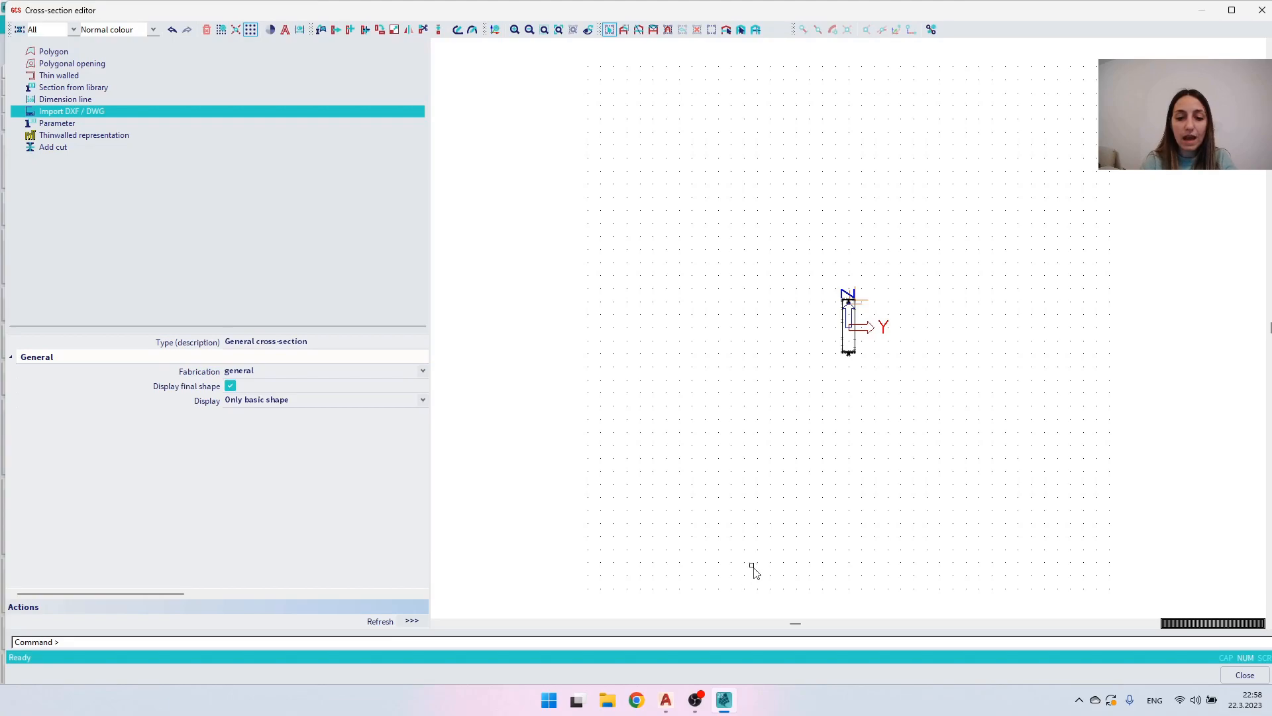
middle_click(861, 291)
middle_click(861, 290)
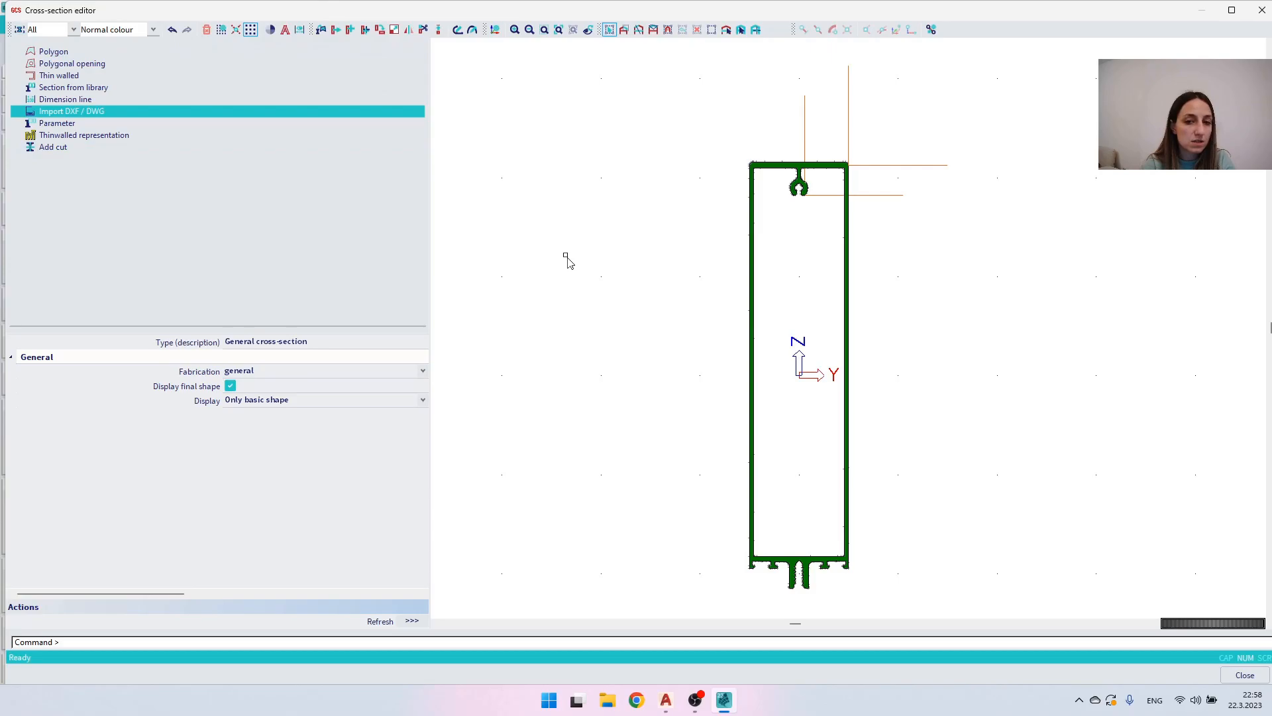
- Close the cross-section editor, accept the imported general cross-section, and leave the new cross-section dialog
mouse_move(677, 703)
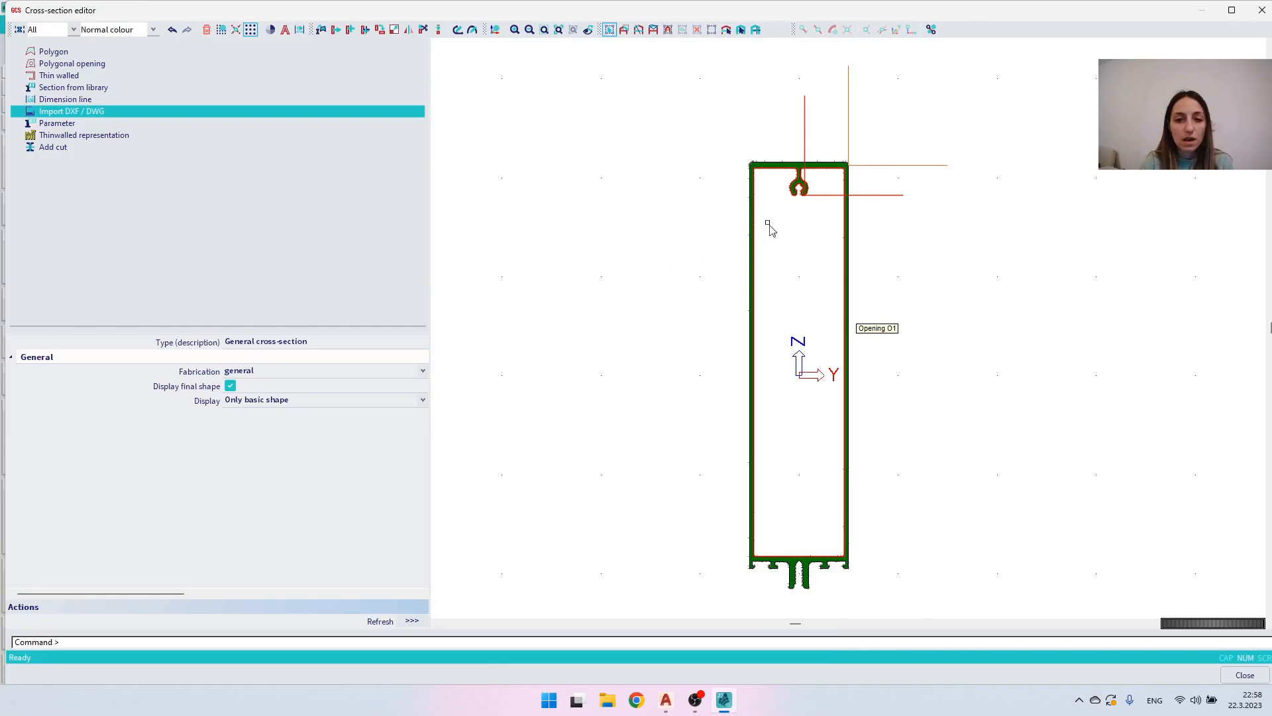
click(1245, 675)
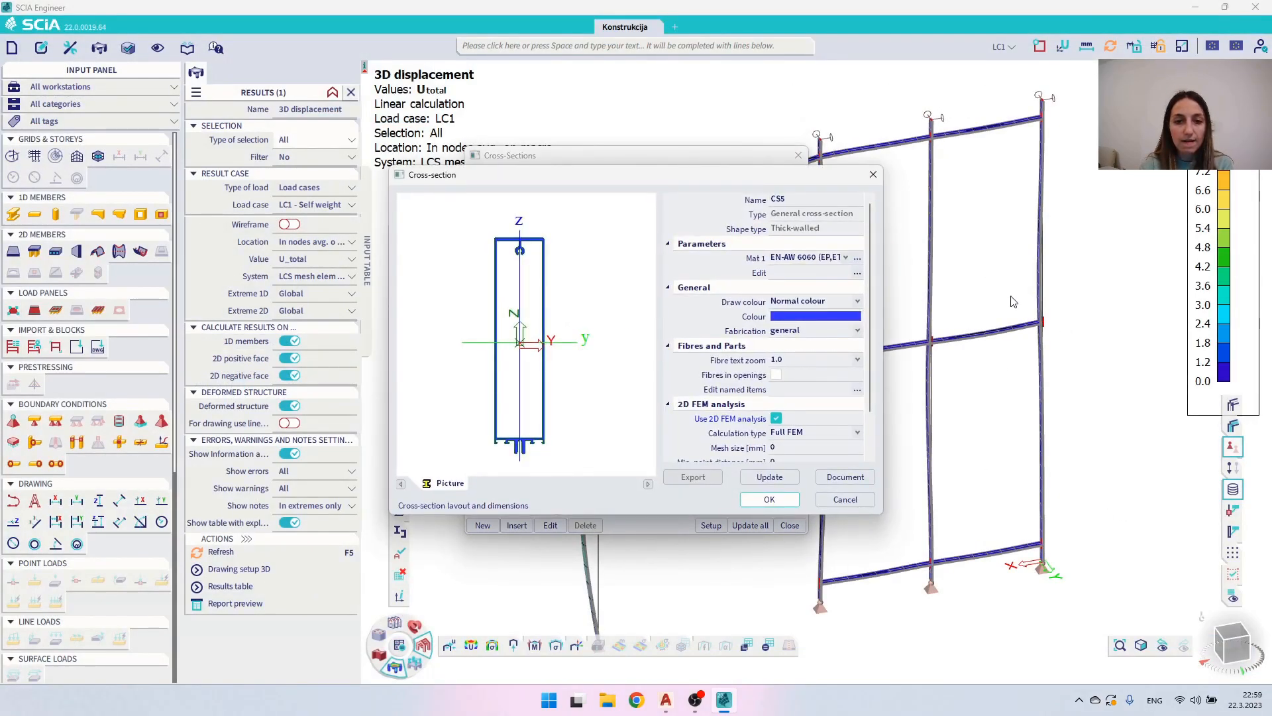
click(782, 505)
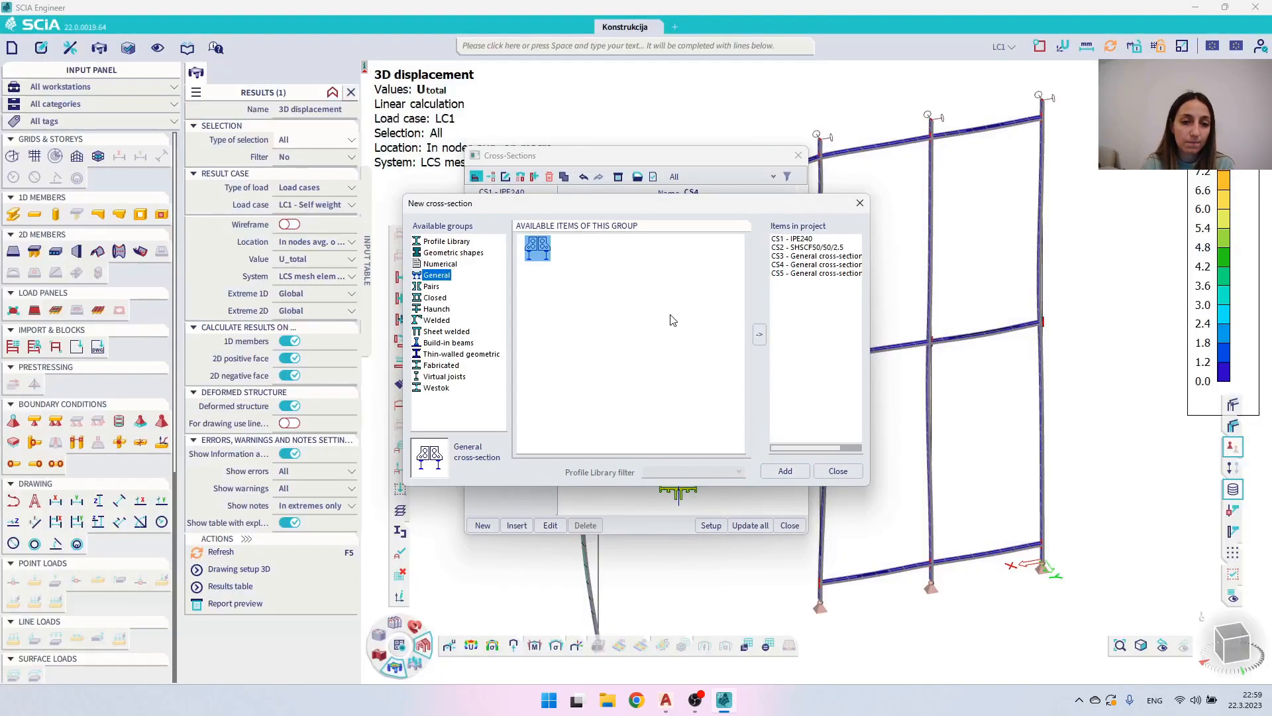
click(837, 471)
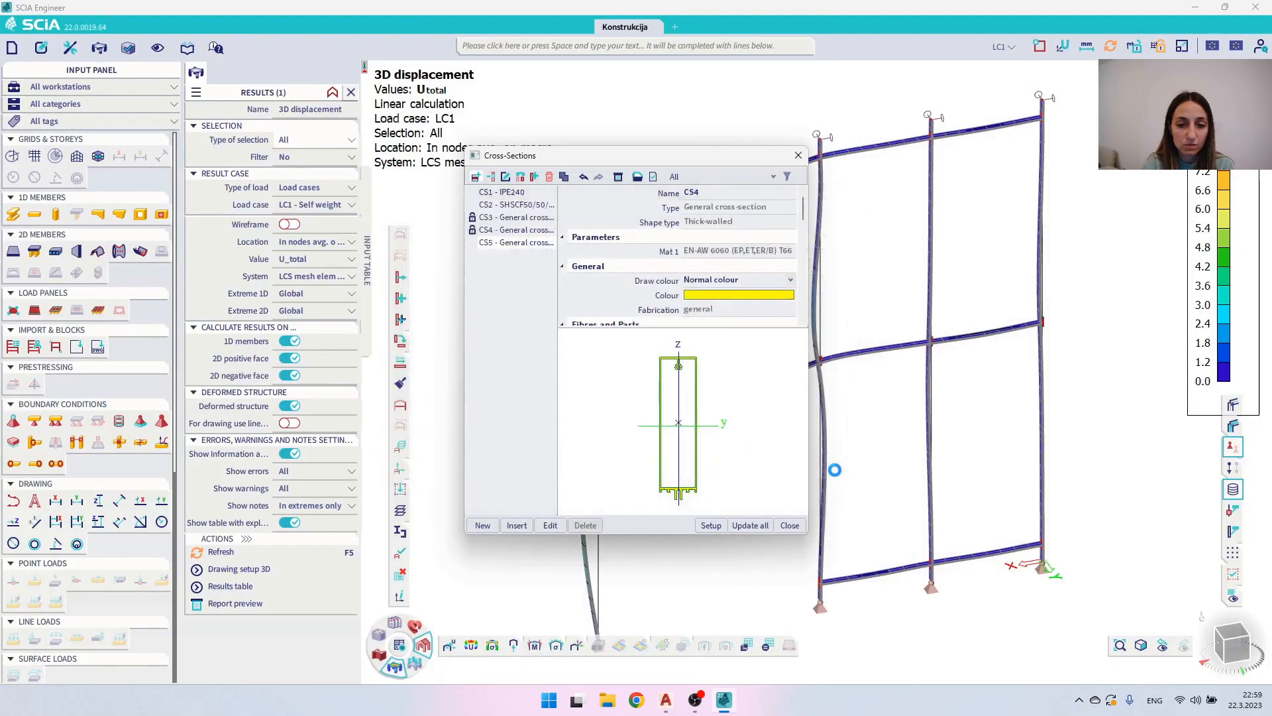
- Examine the lower details and overall outline of the new general cross-section CS5 in its preview
scroll(722, 487, up, 2)
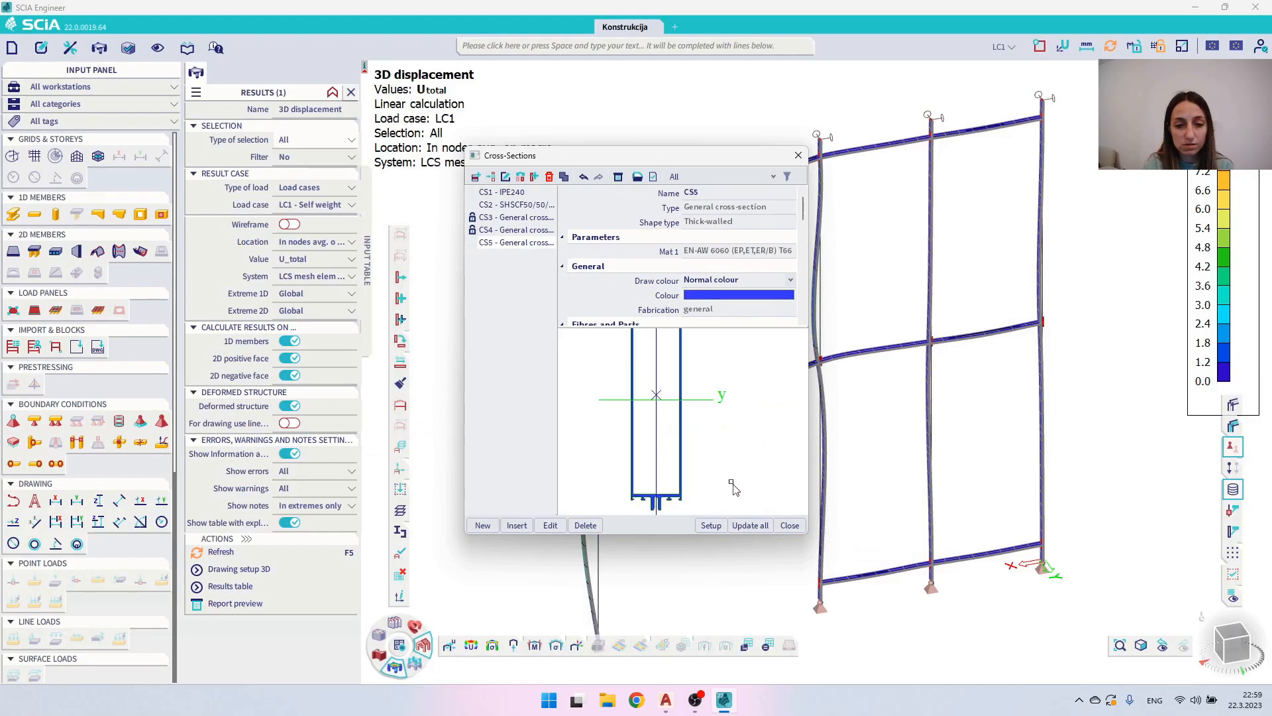
scroll(722, 490, up, 2)
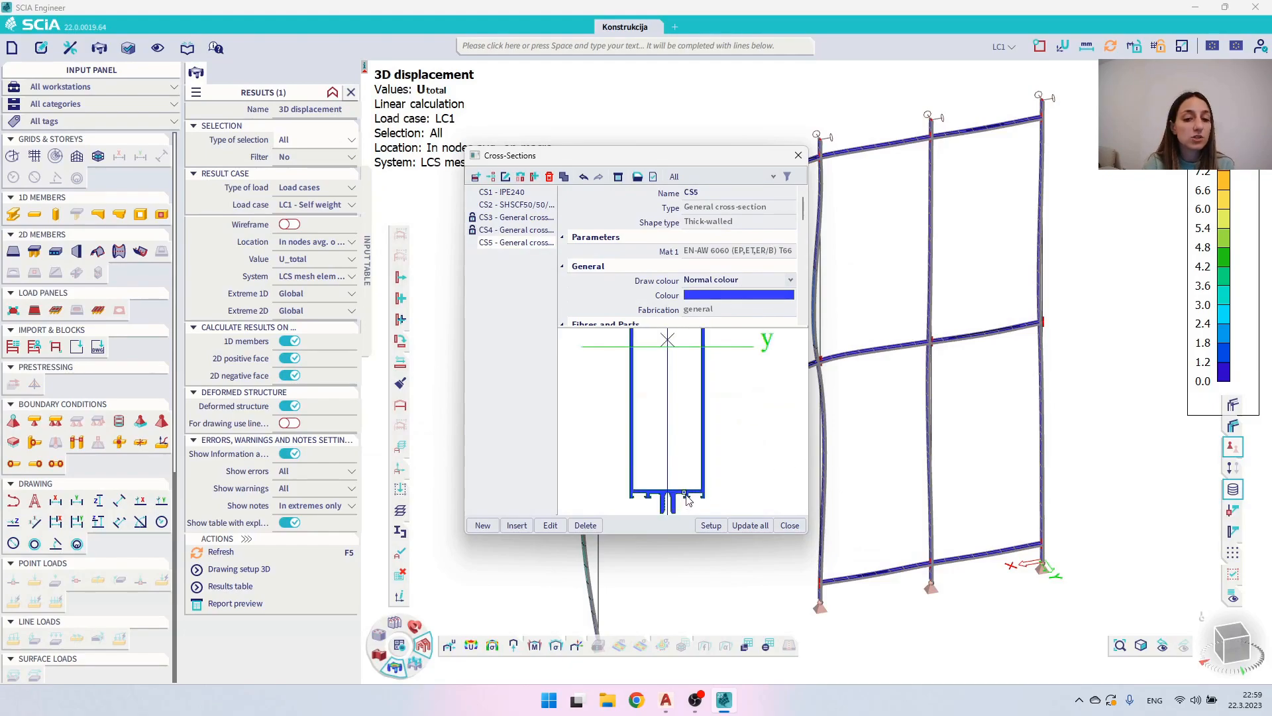
scroll(689, 490, up, 1)
scroll(679, 471, down, 2)
middle_drag(672, 443, 676, 459)
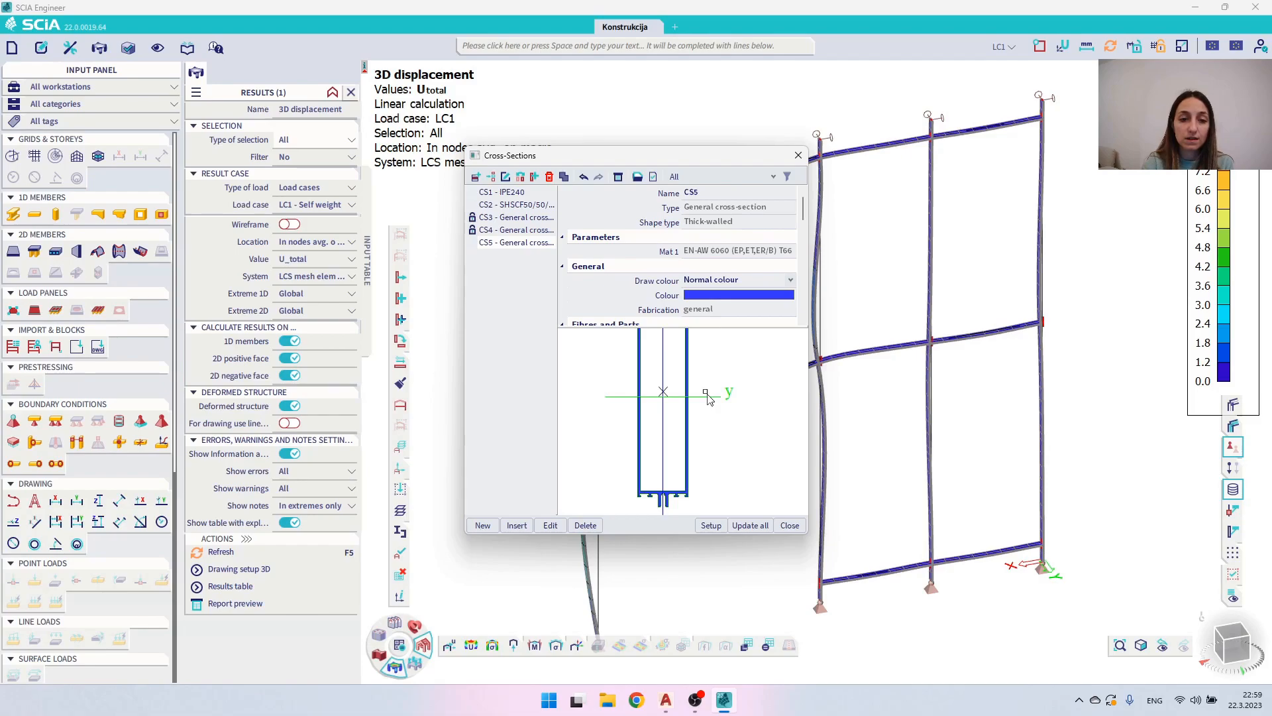
scroll(708, 397, down, 2)
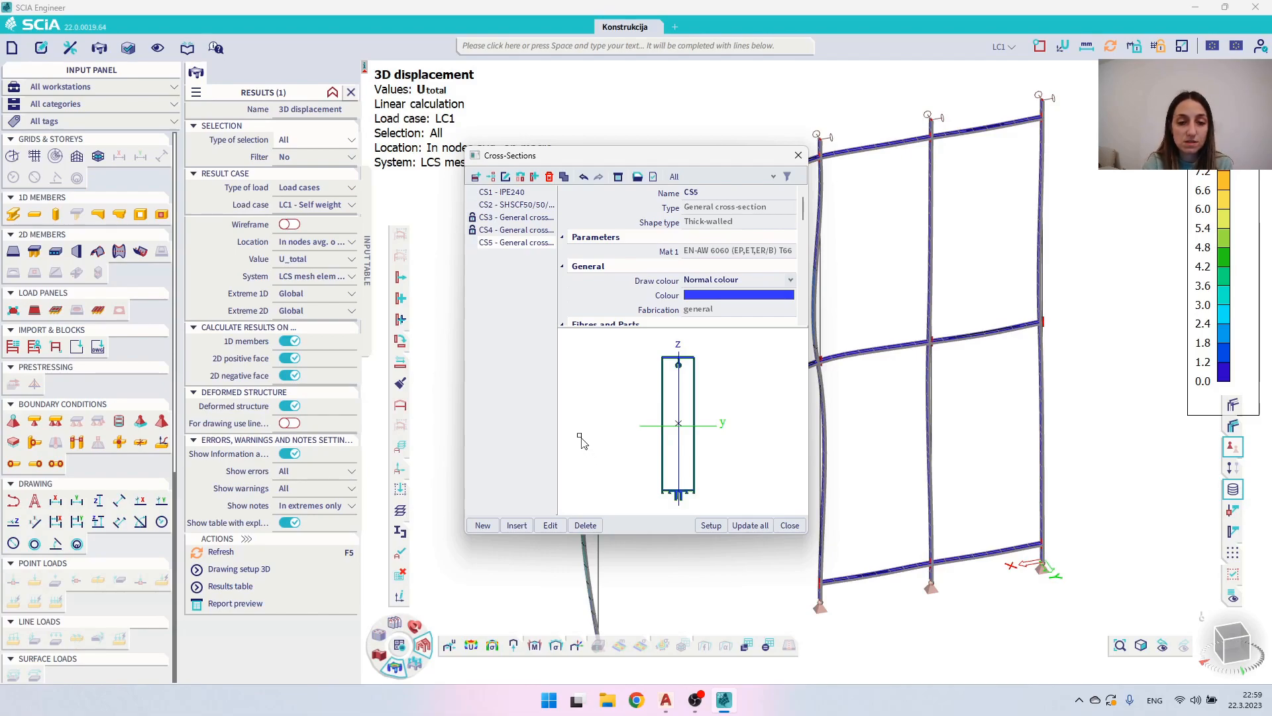
- Create another general cross-section, and switch to Thin walled section.dwg in AutoCAD
click(491, 527)
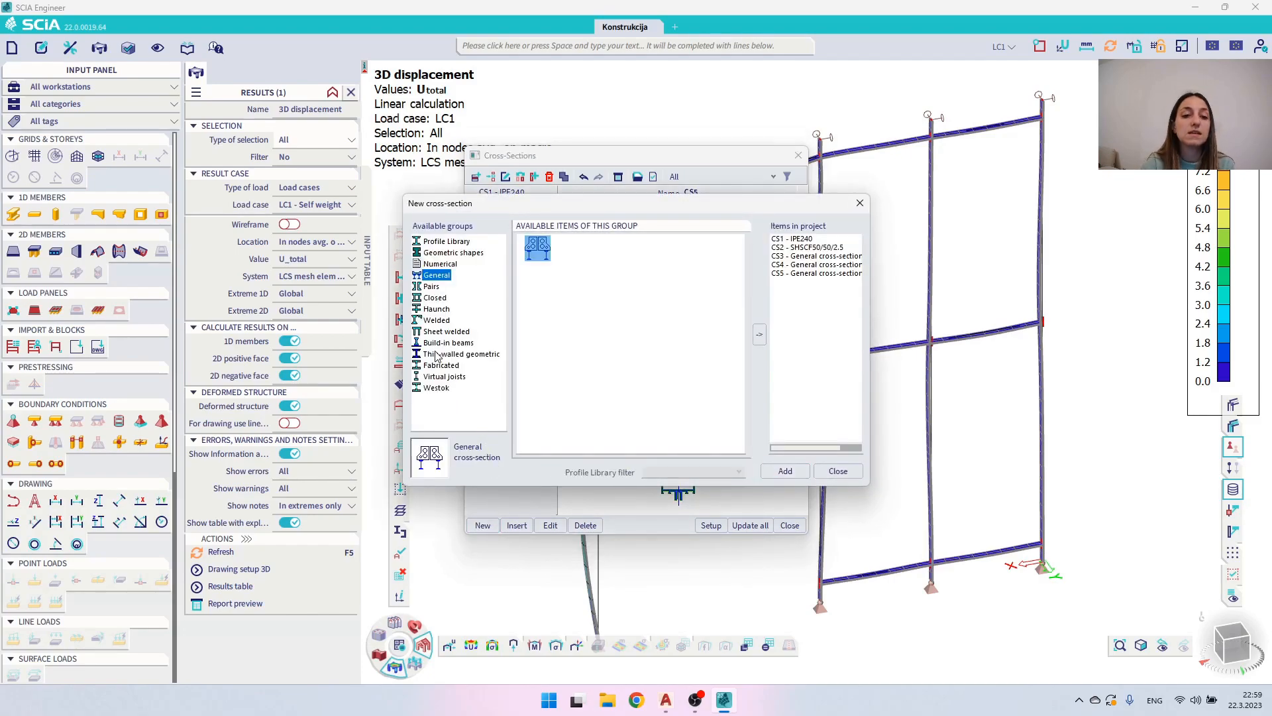
click(443, 355)
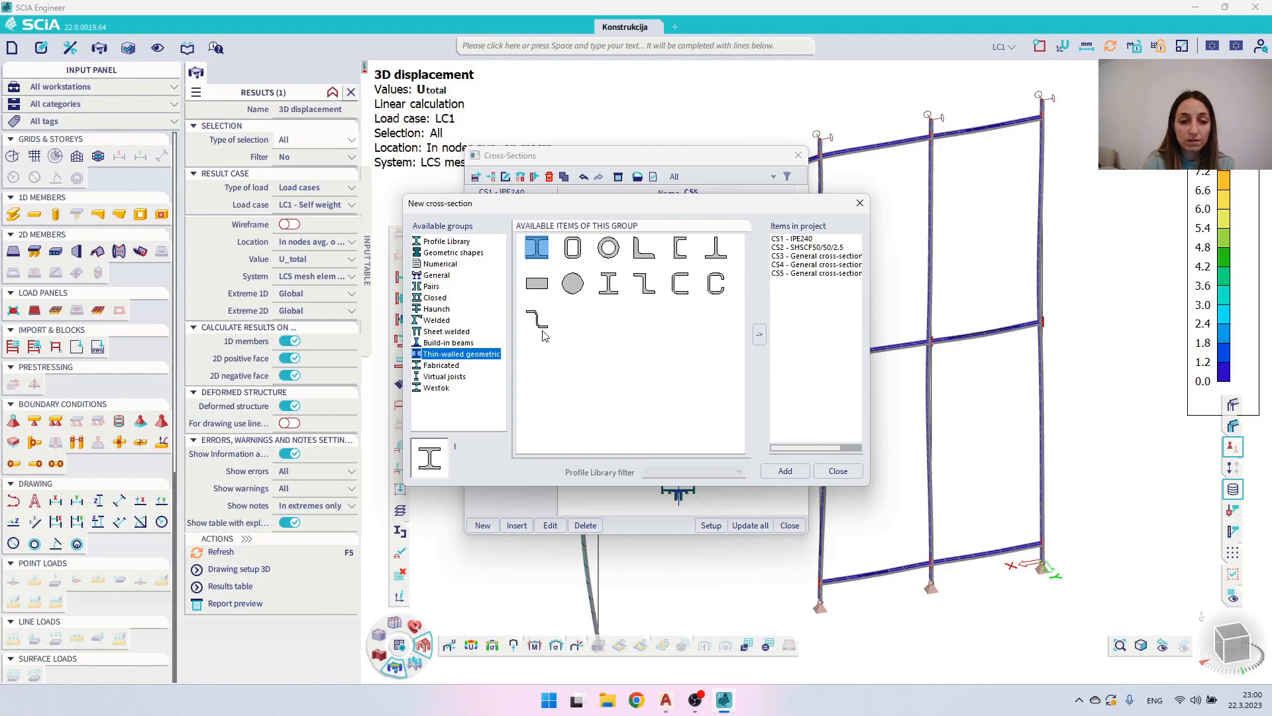
click(437, 276)
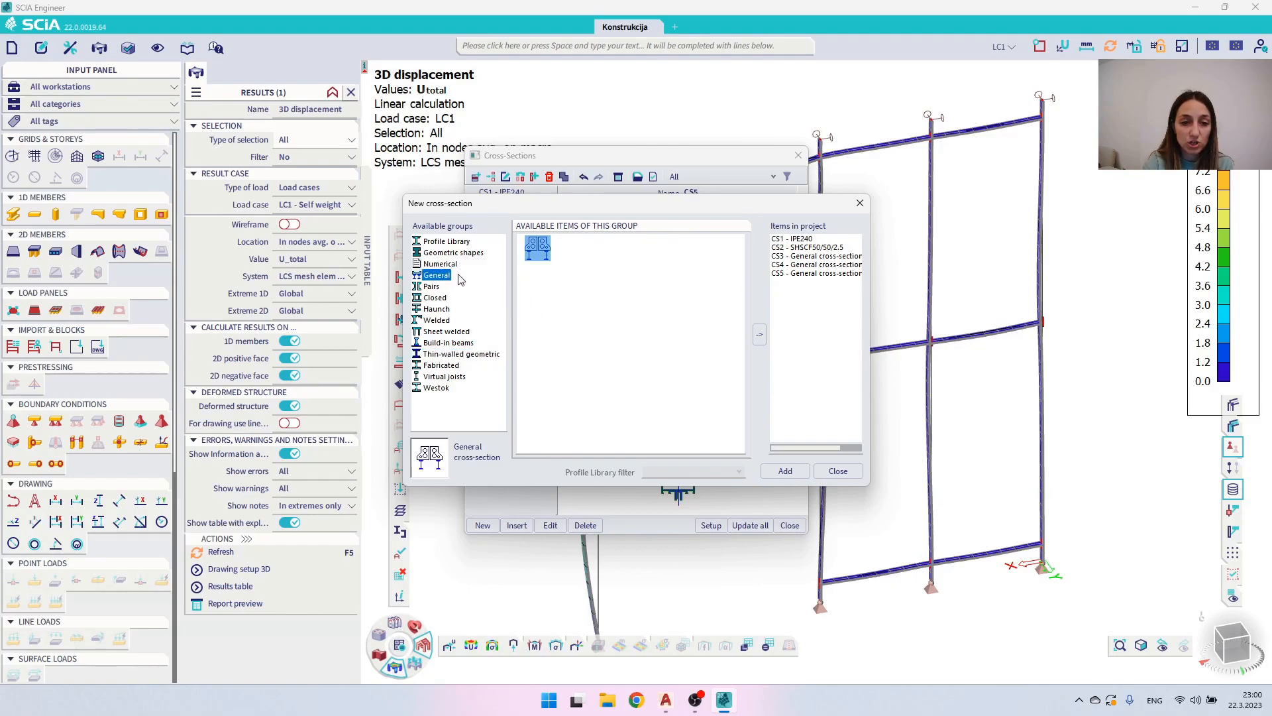
double_click(543, 251)
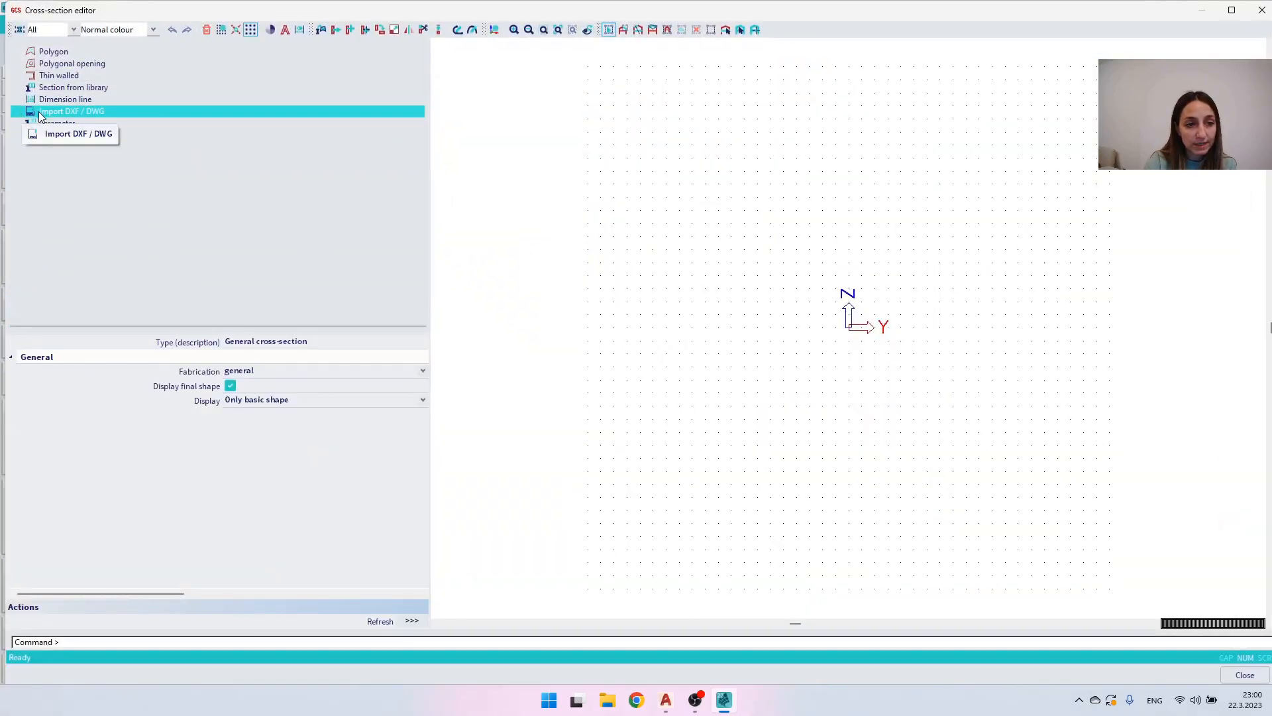
mouse_move(666, 699)
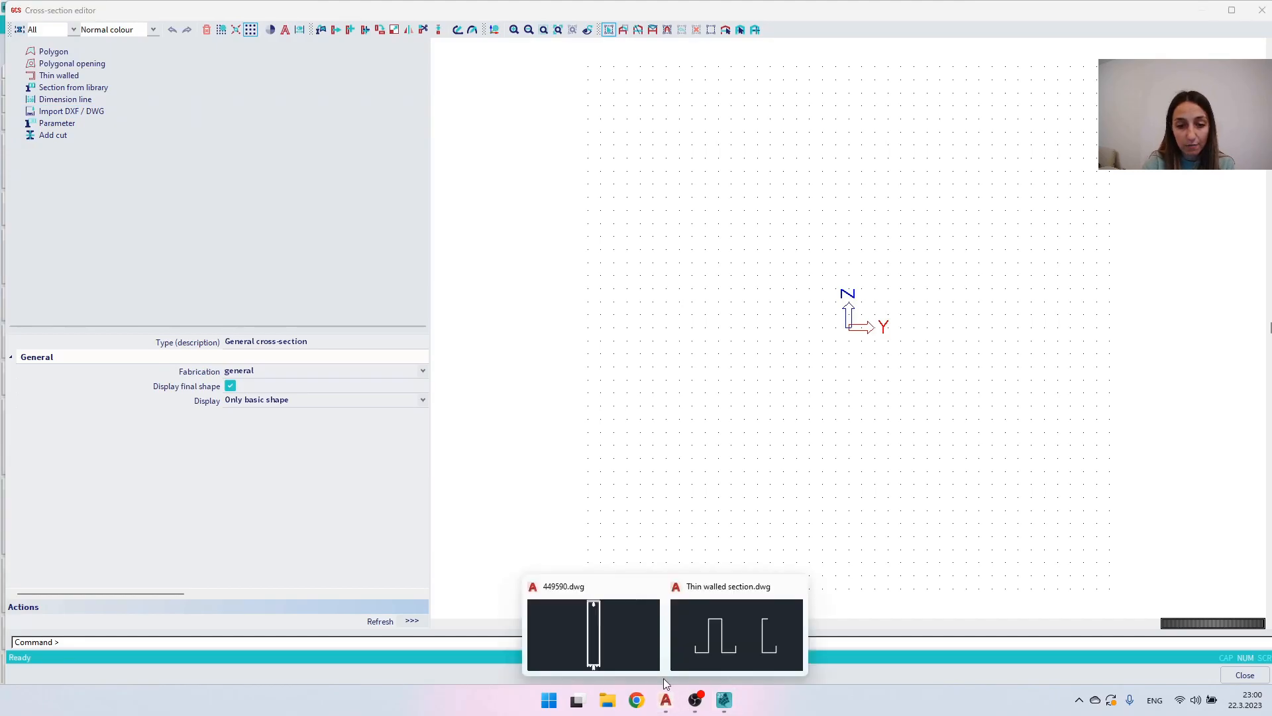
click(708, 639)
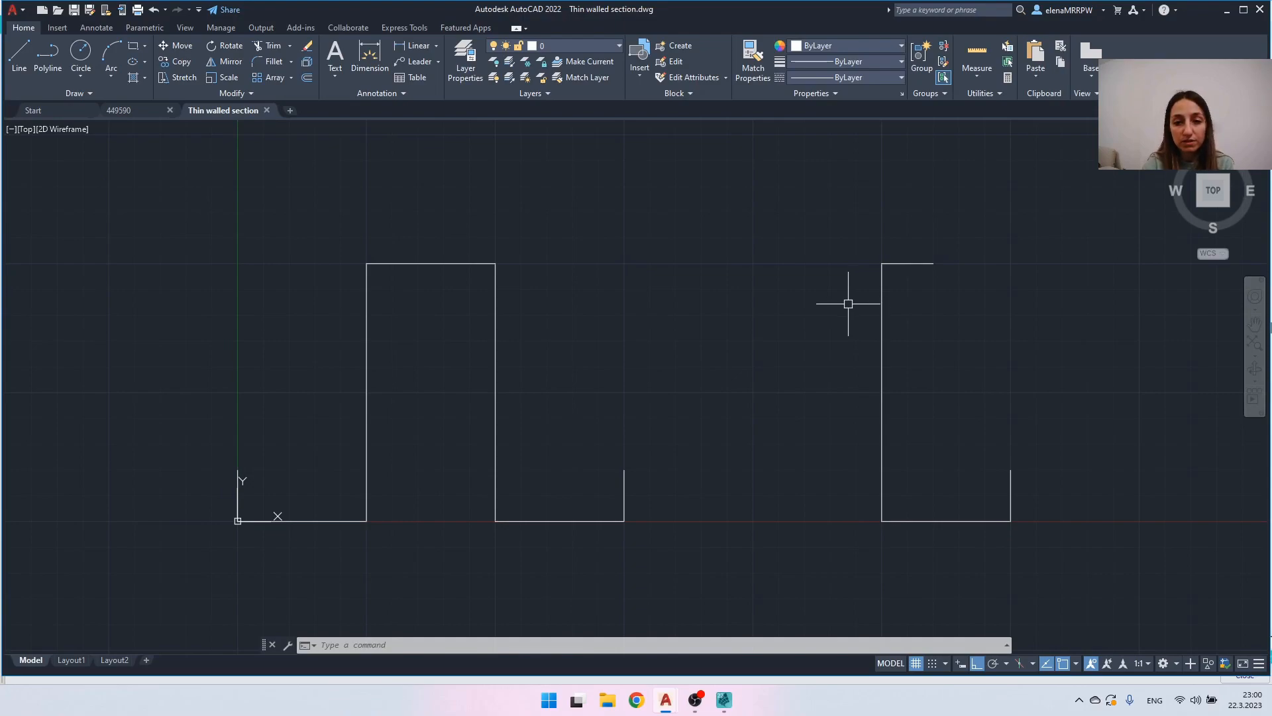
- Join the four lines of the right-hand C-shaped profile into one polyline, and select it to check the result
click(978, 340)
click(818, 310)
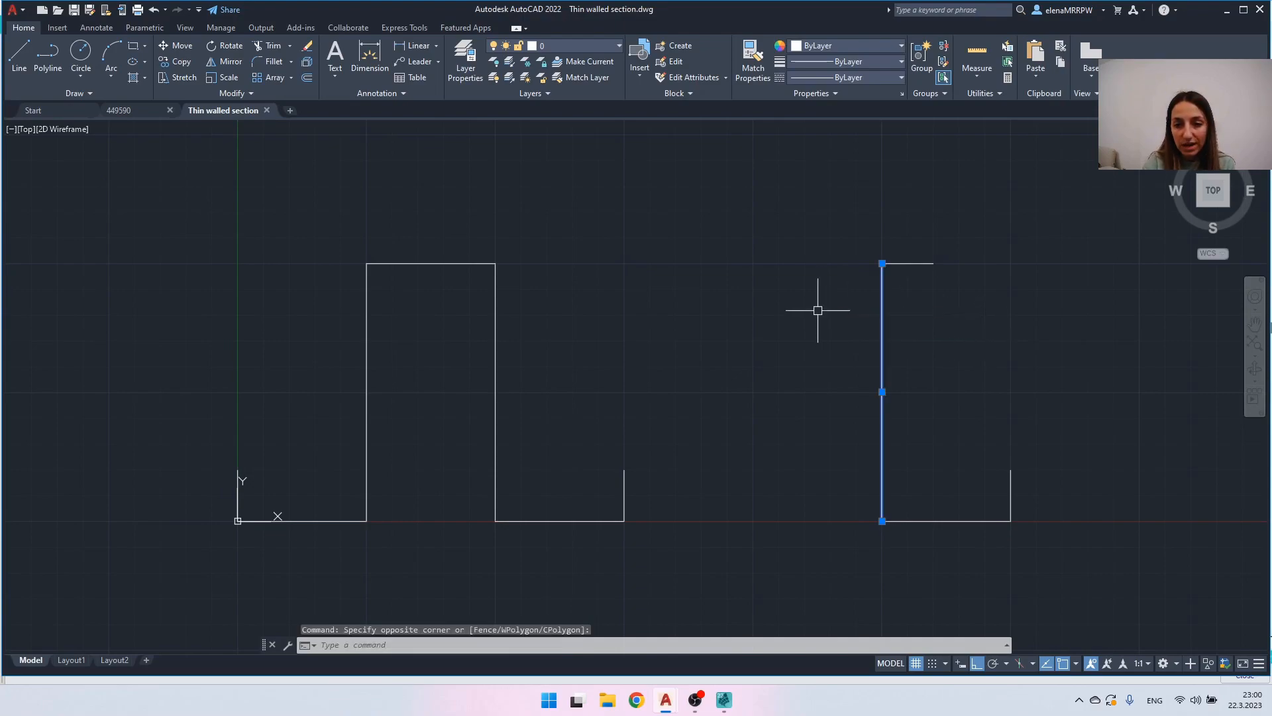
click(844, 246)
click(966, 281)
click(831, 432)
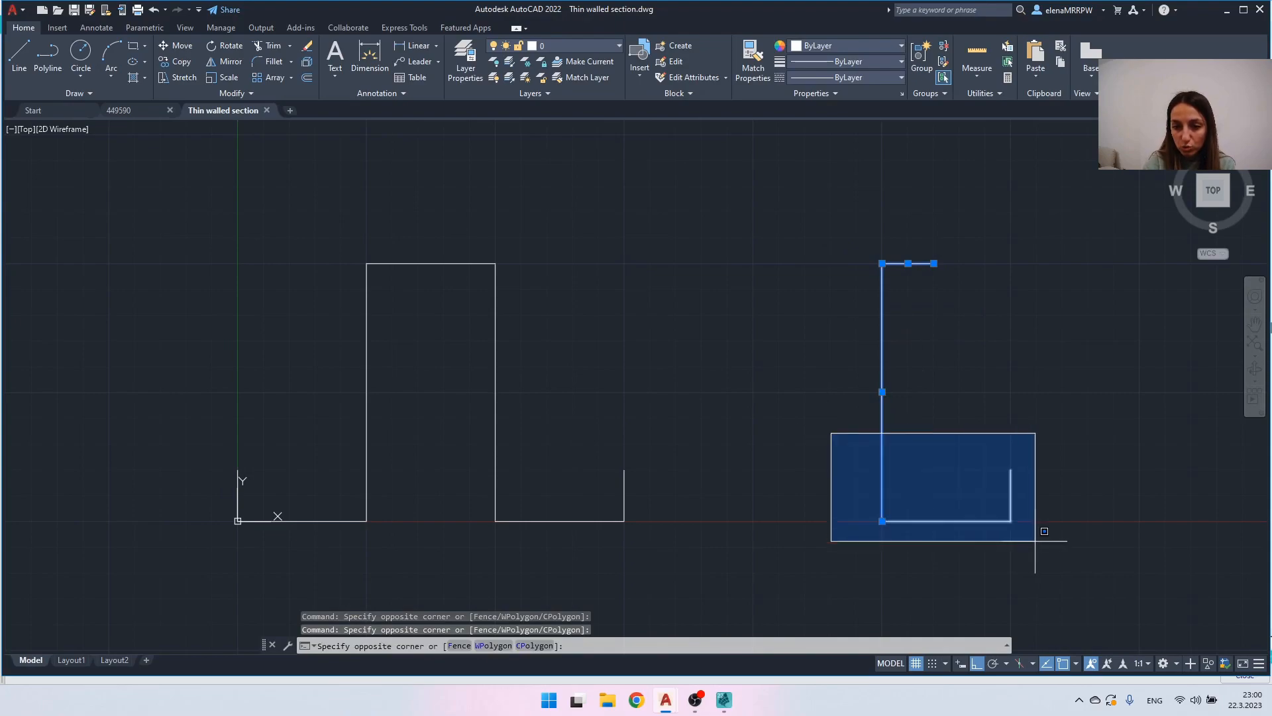
click(1033, 541)
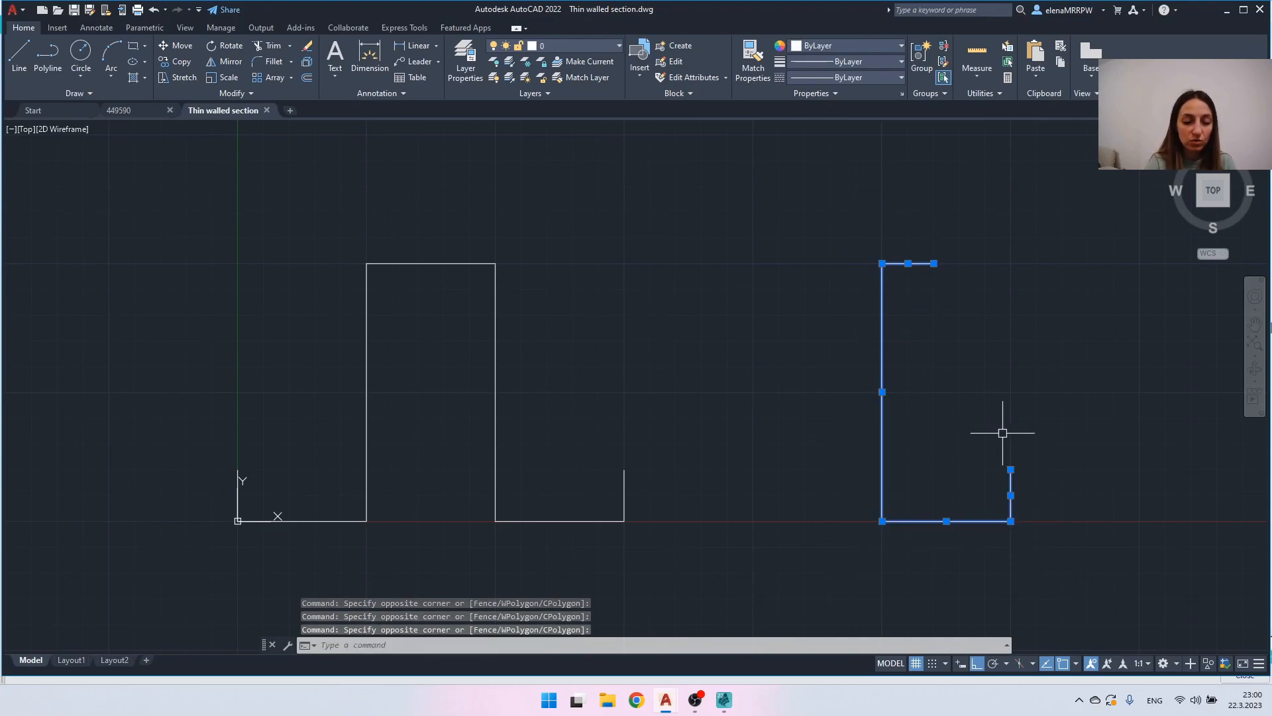
text(JP)
key(BackSpace)
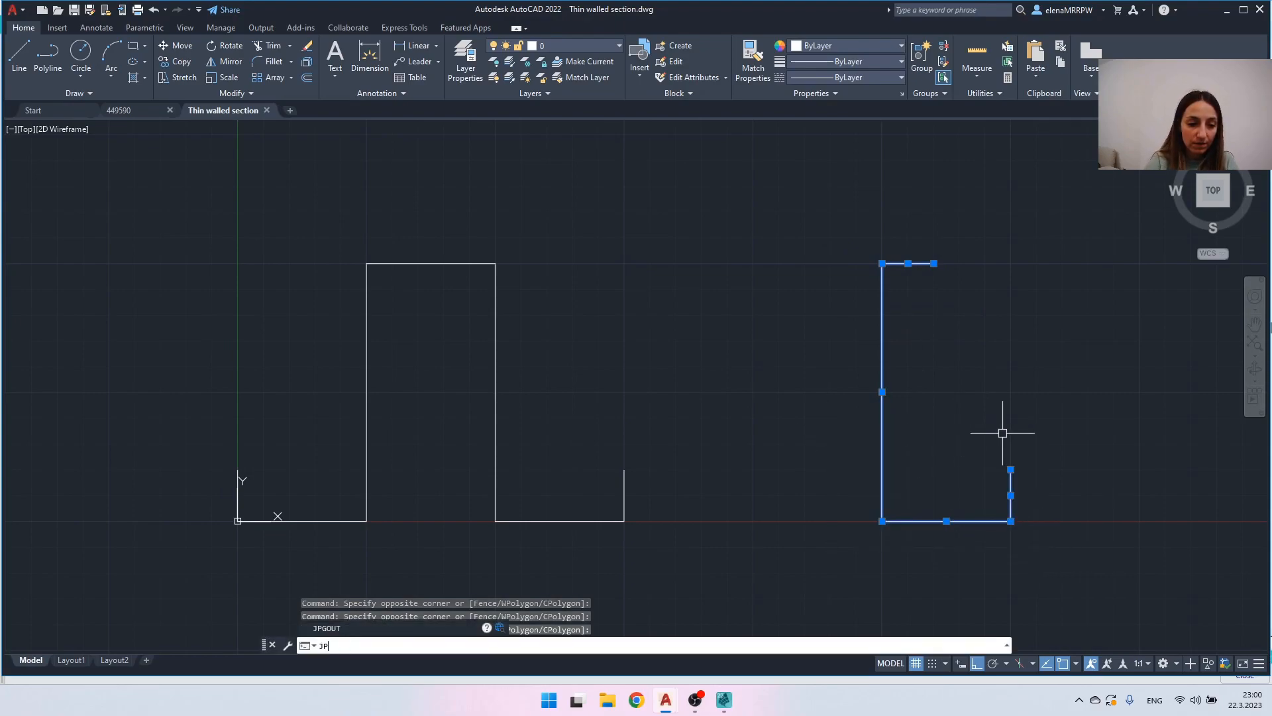
text(OIN)
key(Return)
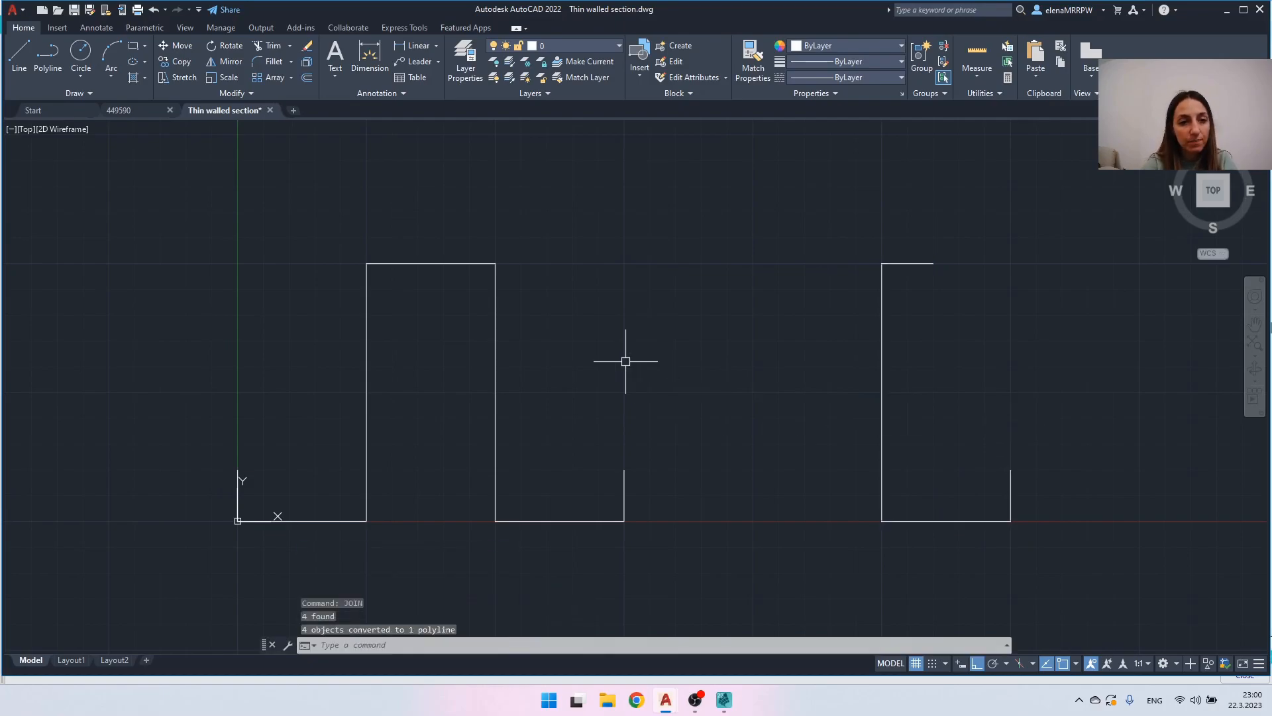
click(882, 335)
click(845, 330)
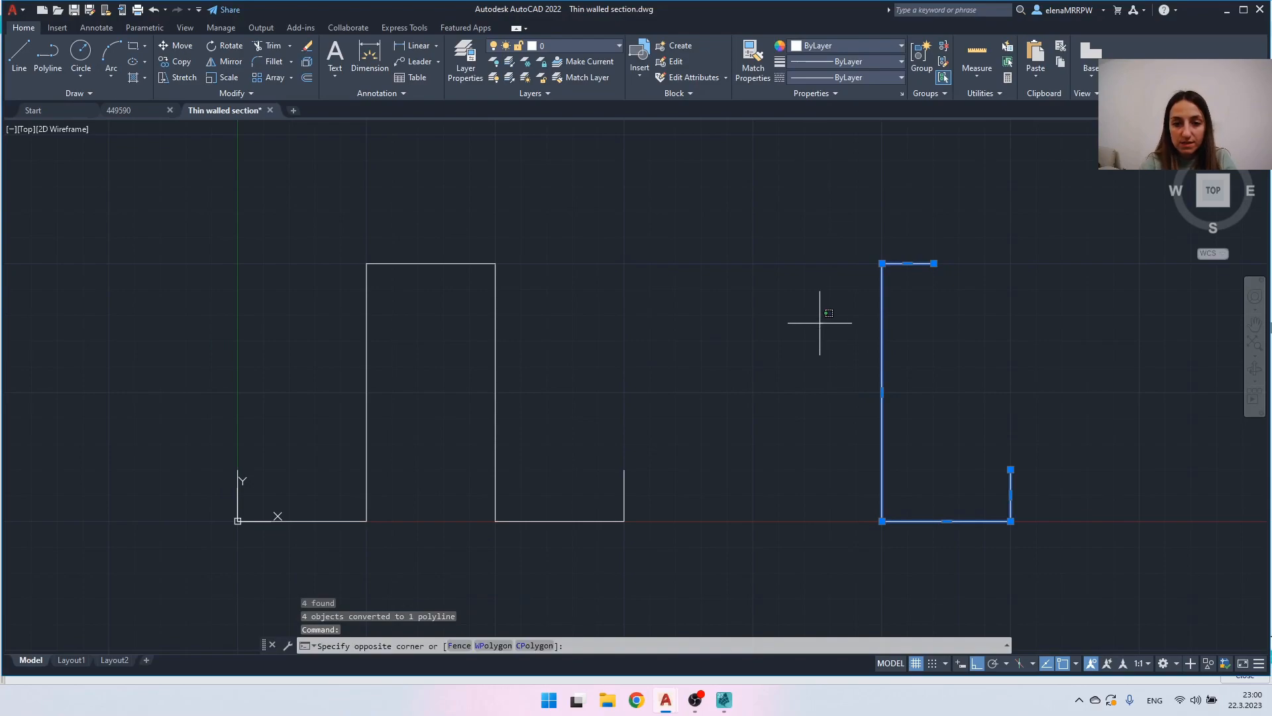
key(Escape)
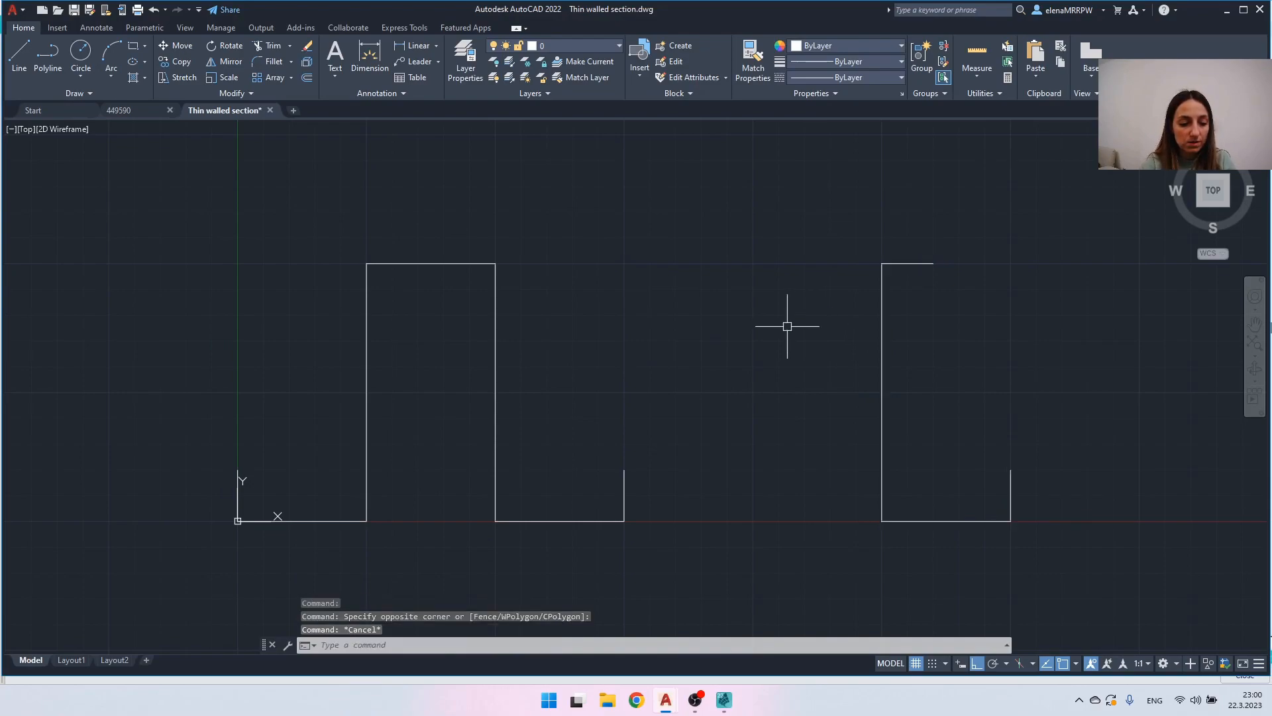
- Export the drawing as Thin walled section.dxf in AutoCAD 2013/LT2013 DXF format
text(dxfout)
key(Return)
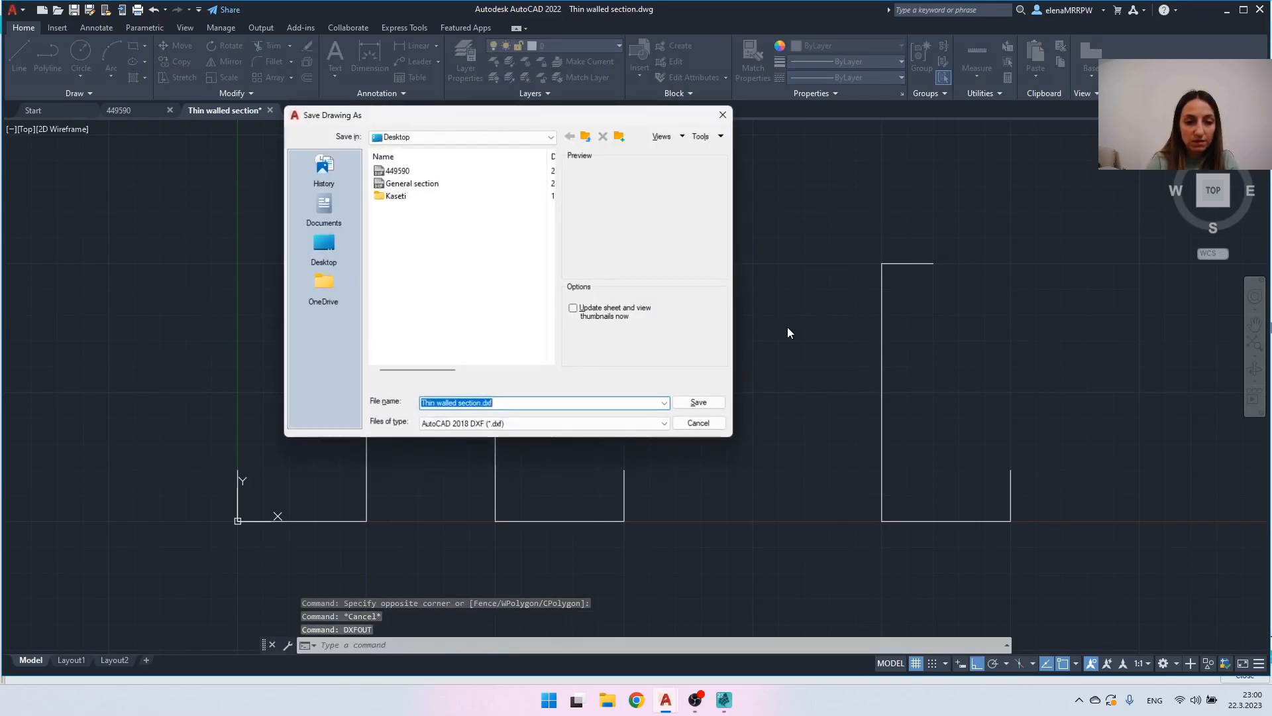
click(490, 424)
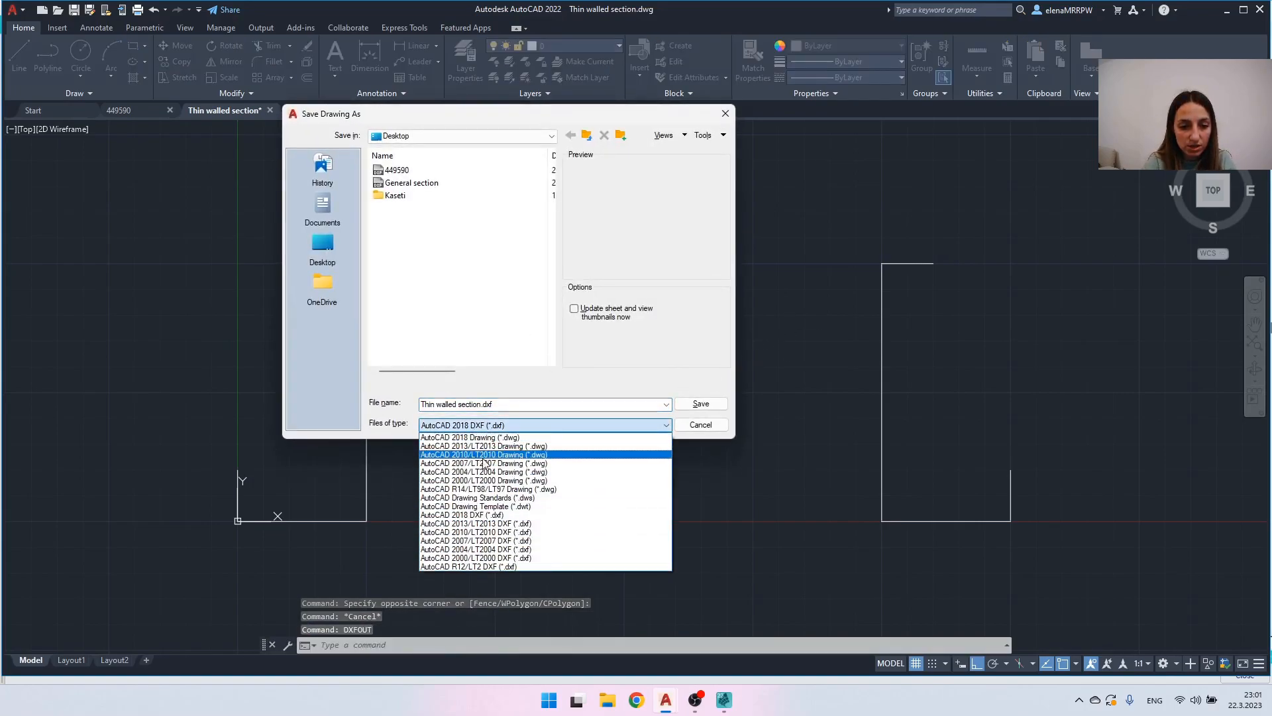
click(474, 523)
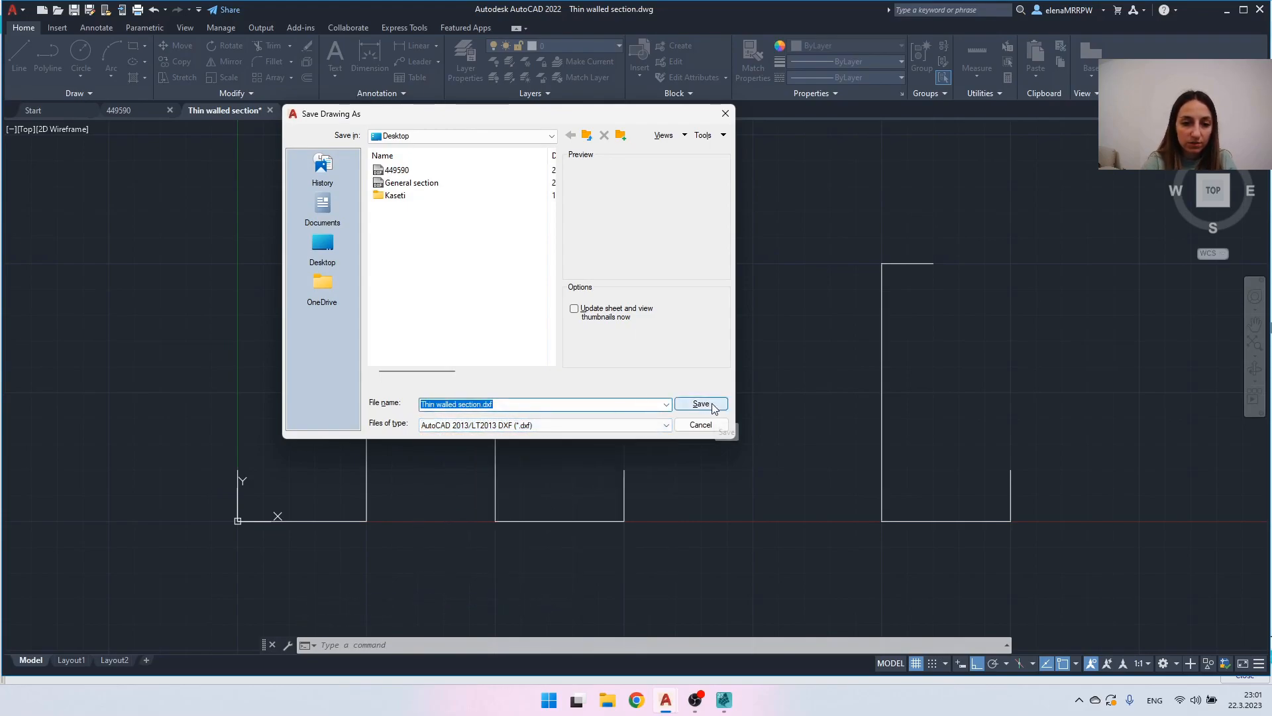
click(701, 404)
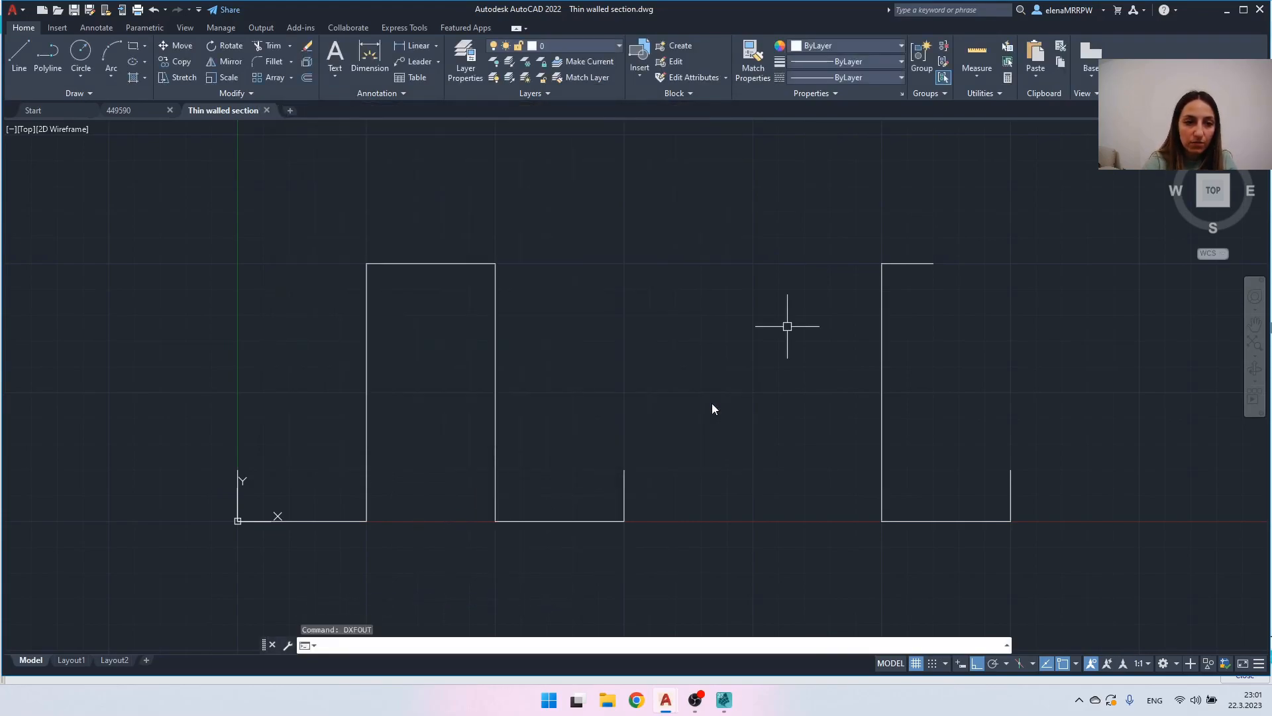
- Switch to the SCIA Engineer cross-section editor, and open Thin walled section.dxf from the Desktop for import
click(728, 704)
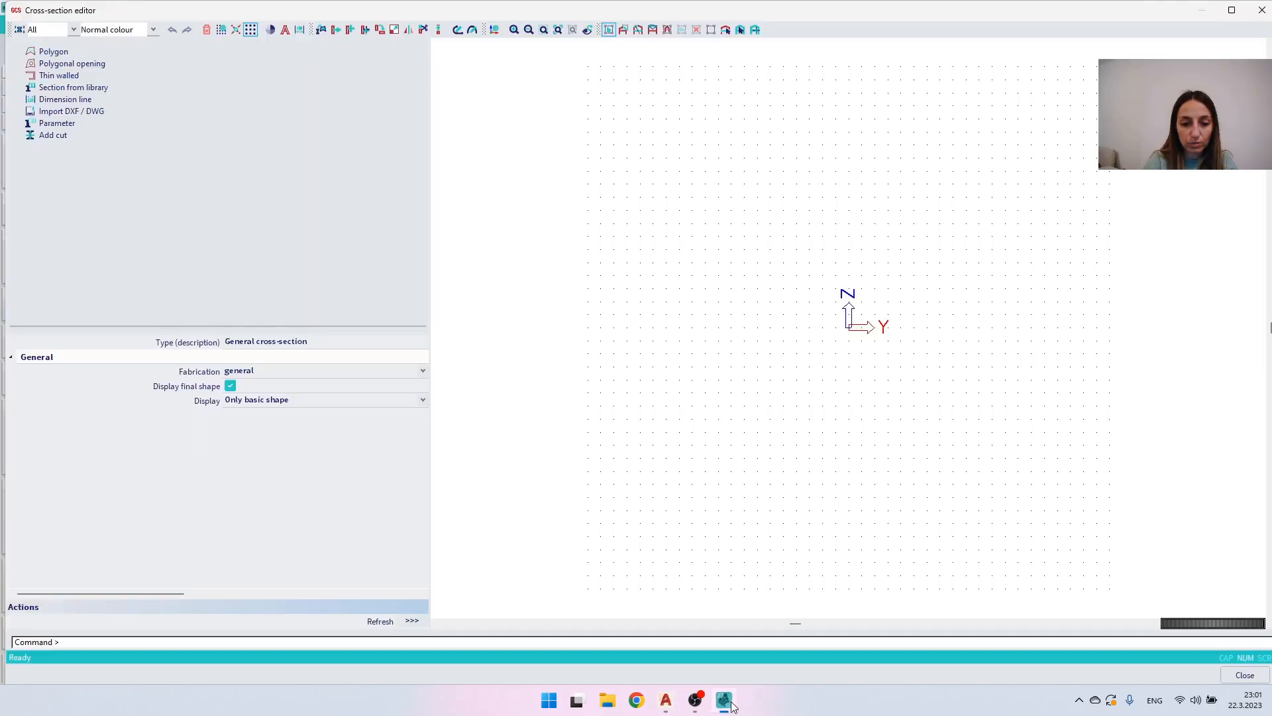
click(99, 111)
click(755, 385)
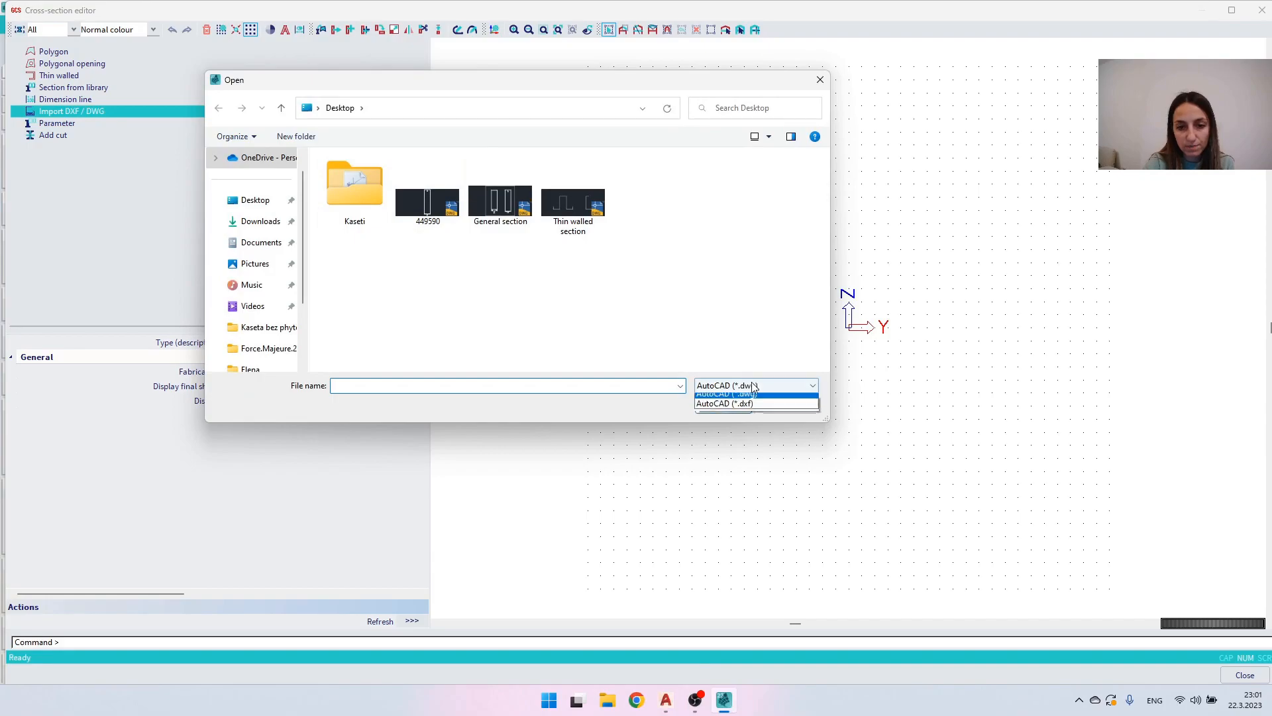
click(723, 409)
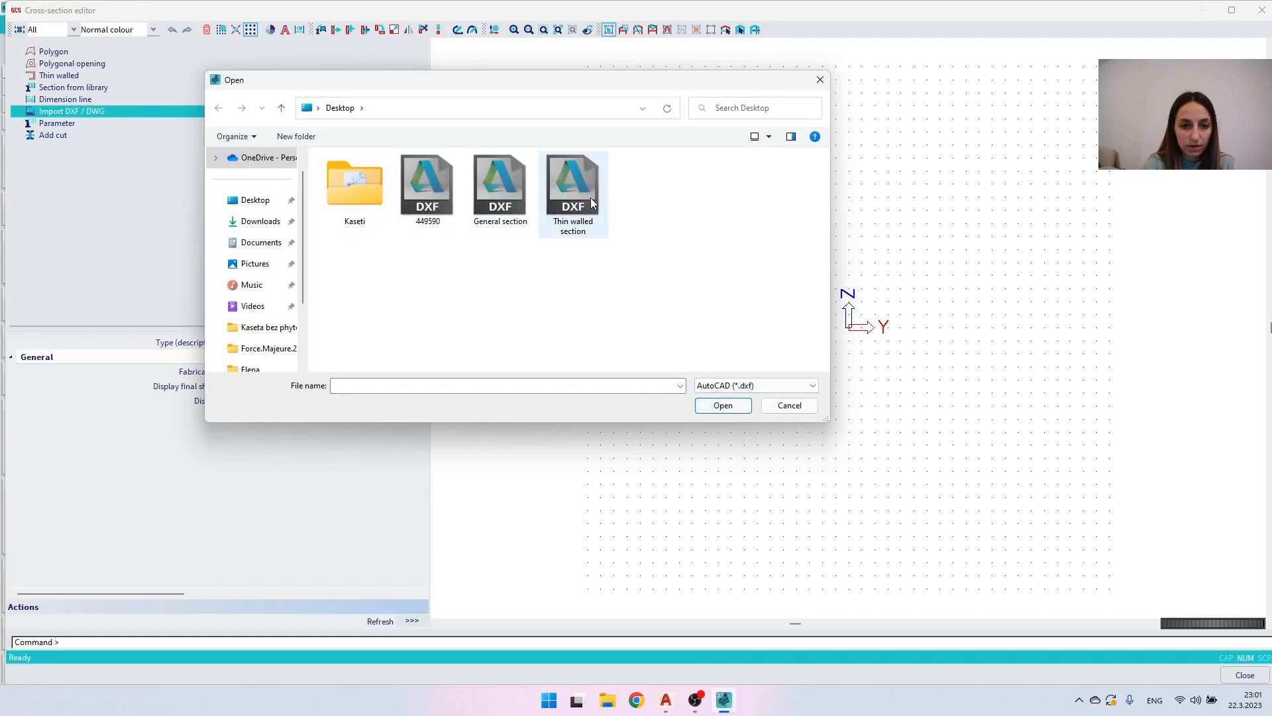
double_click(570, 199)
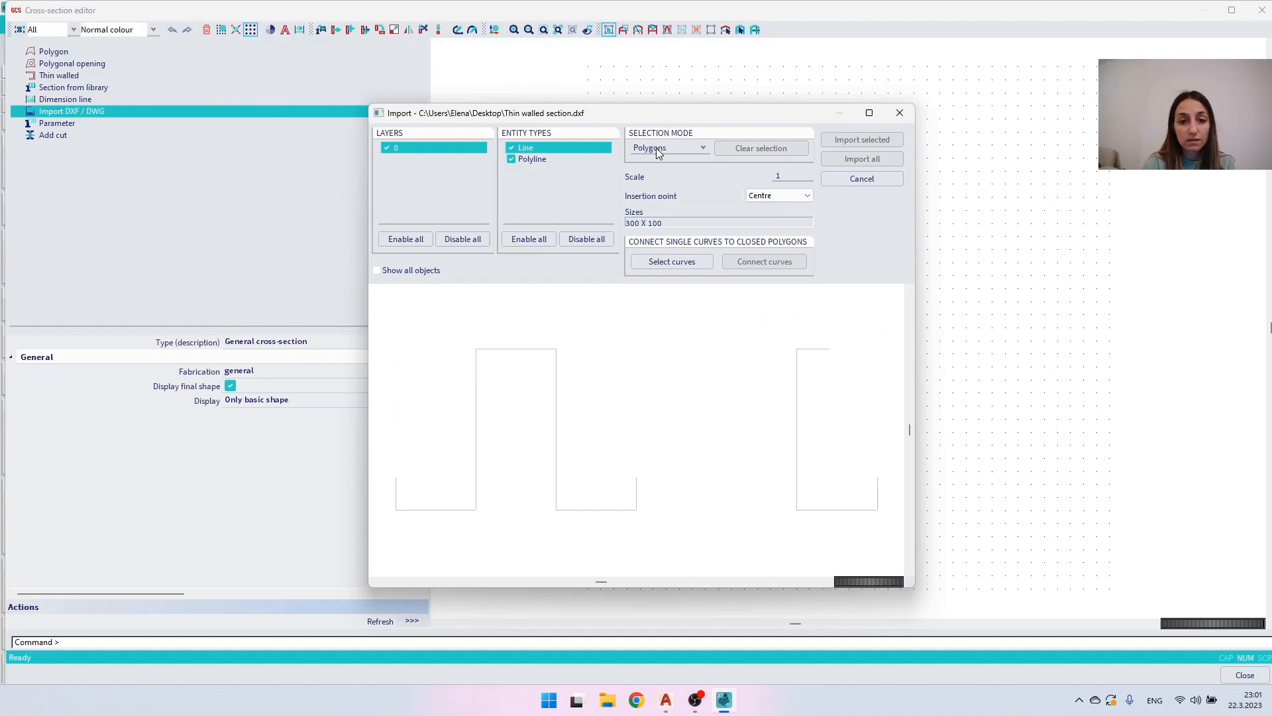
- Set the import selection mode to Thin walled, and import only the C-shaped polyline
drag(652, 503, 523, 453)
drag(599, 416, 452, 331)
drag(715, 352, 898, 518)
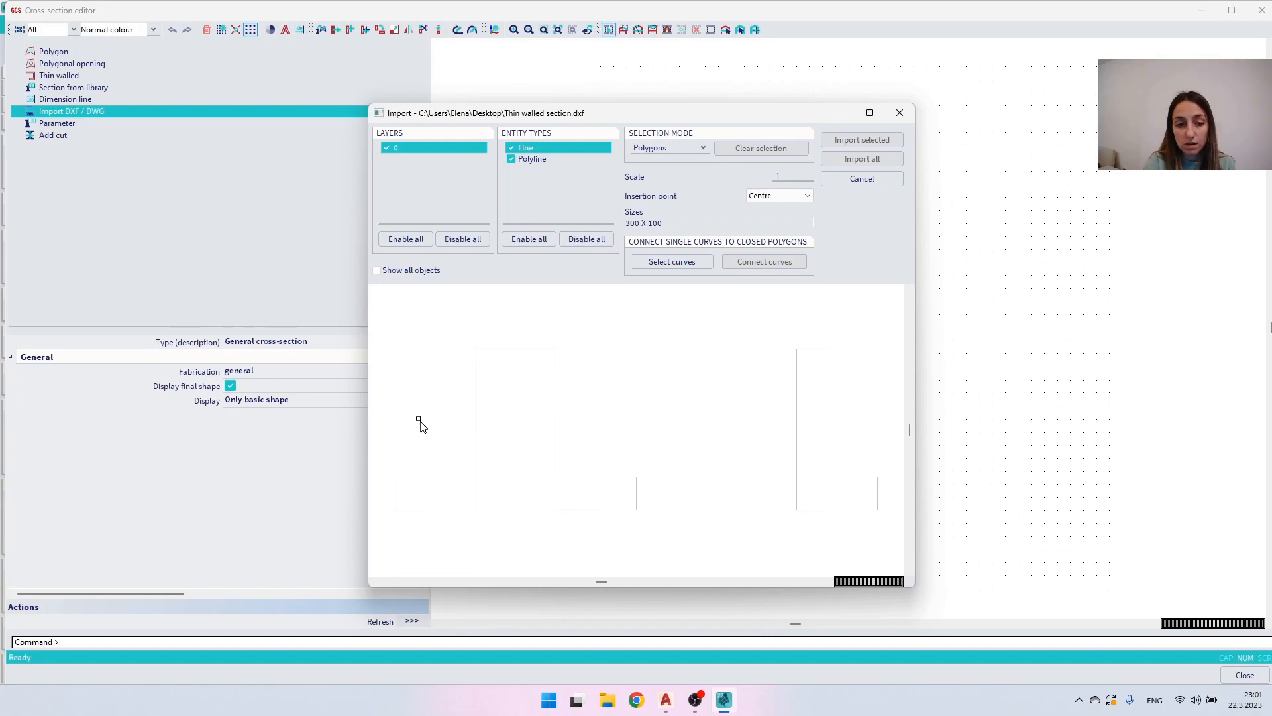
click(658, 148)
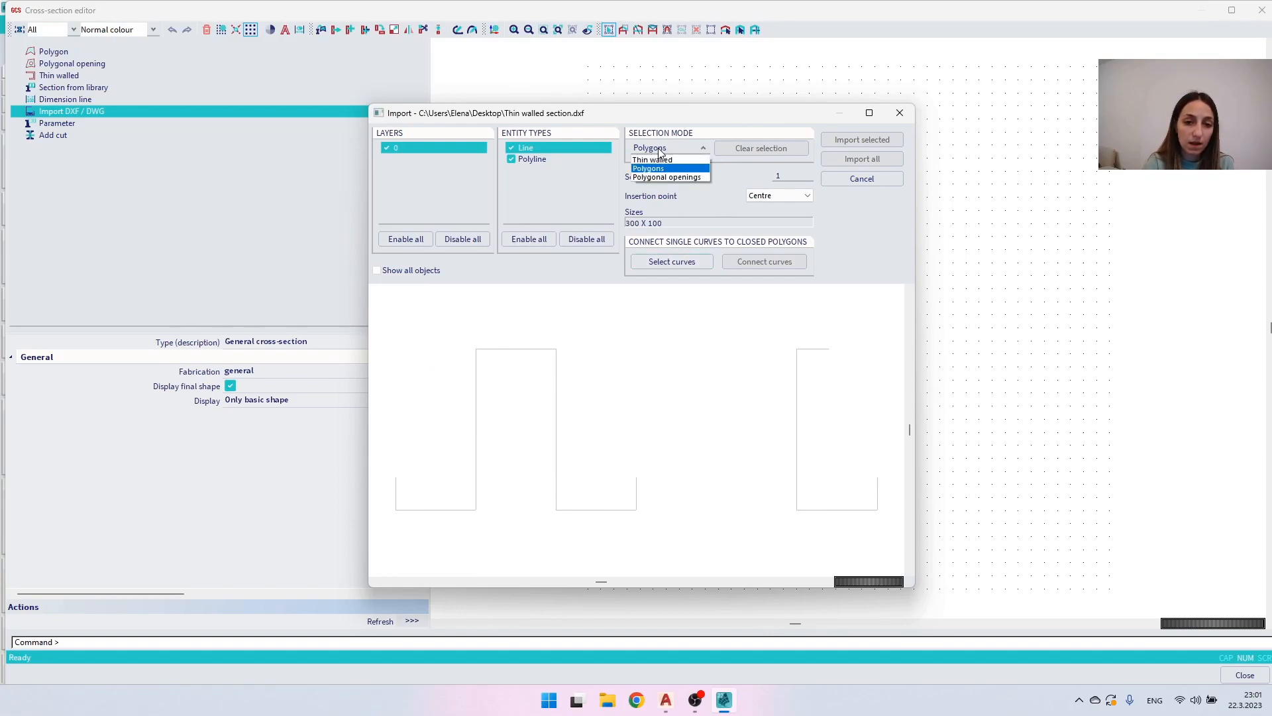
click(655, 161)
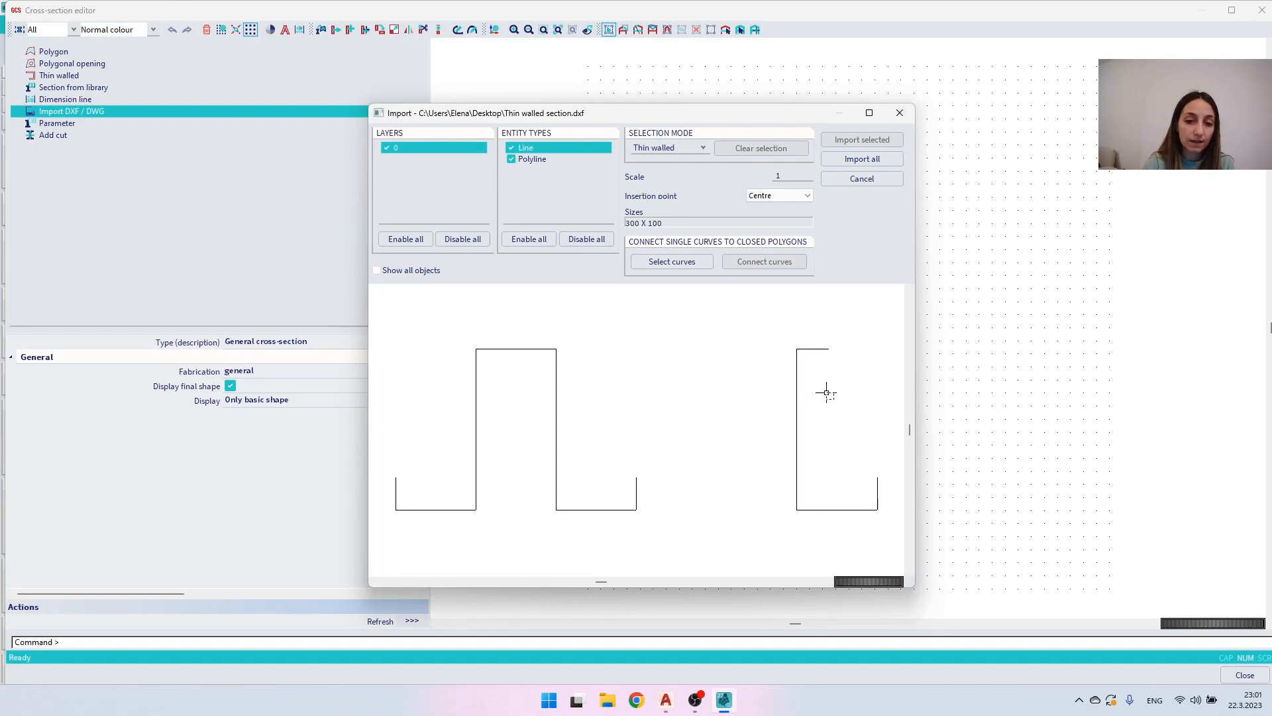
click(797, 363)
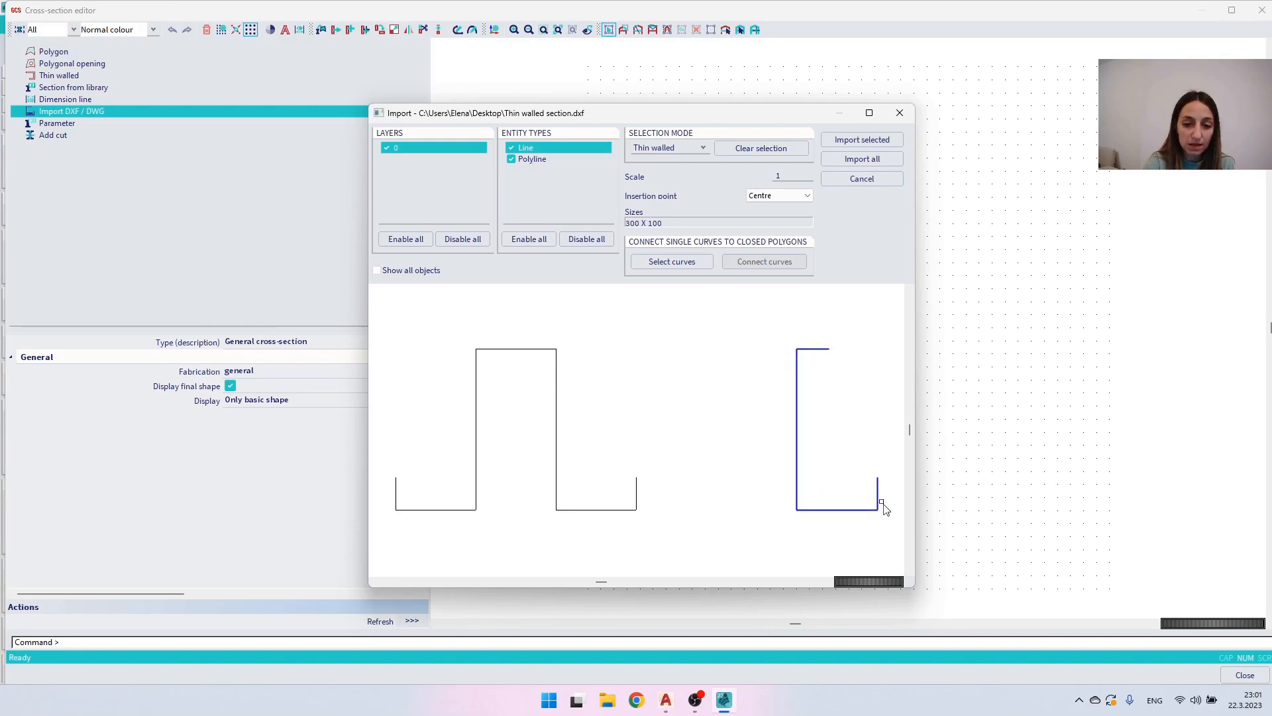
click(849, 142)
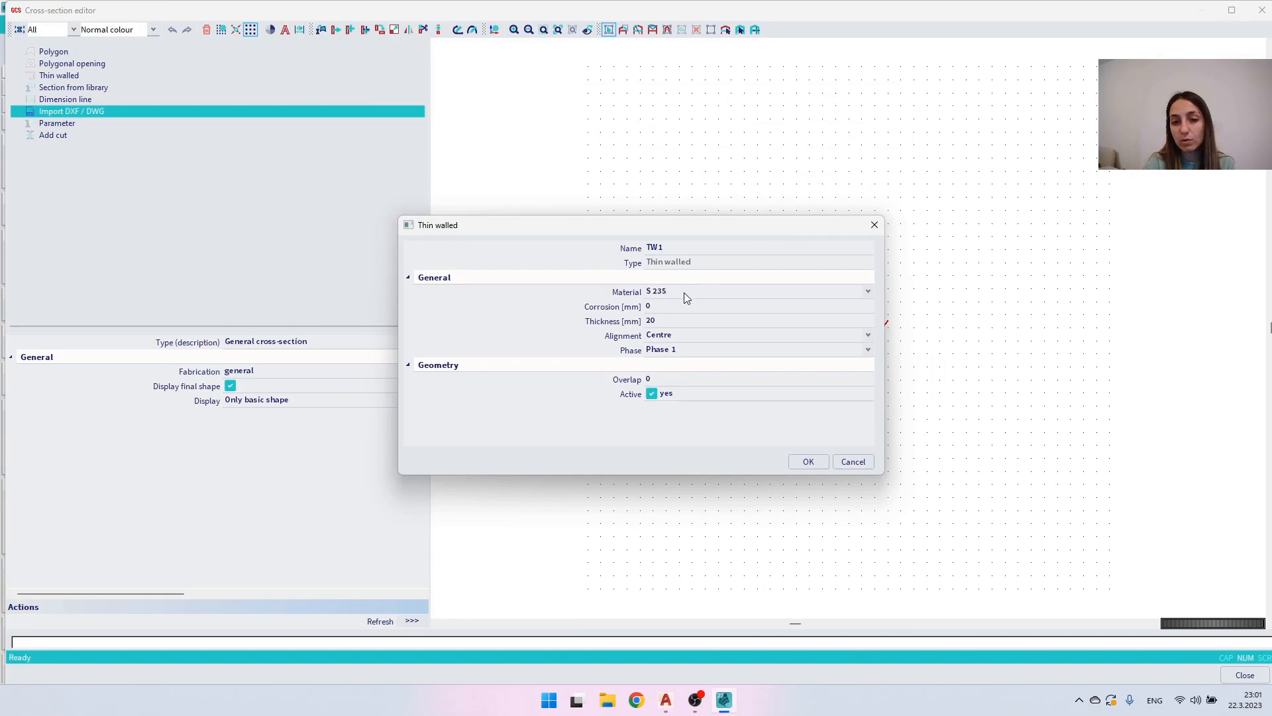
- Accept the default thin-walled properties, and insert the imported C-shaped profile at the origin
click(809, 463)
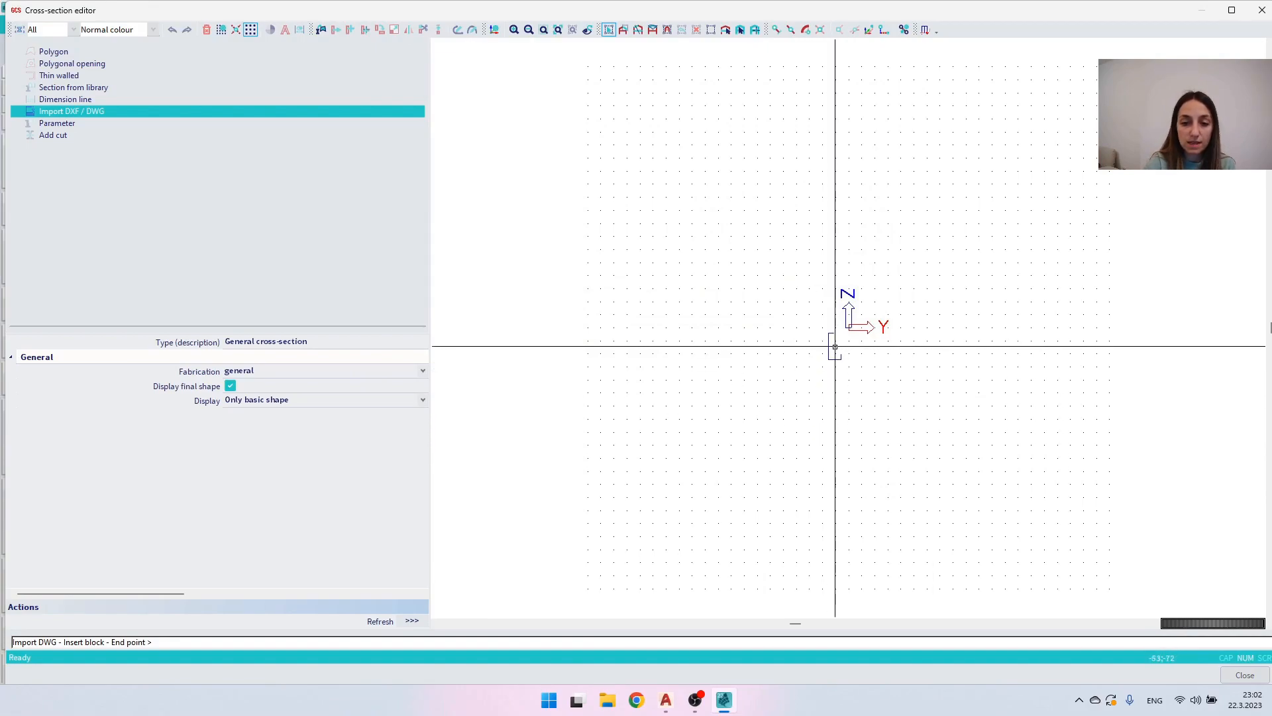
text(0)
key(Return)
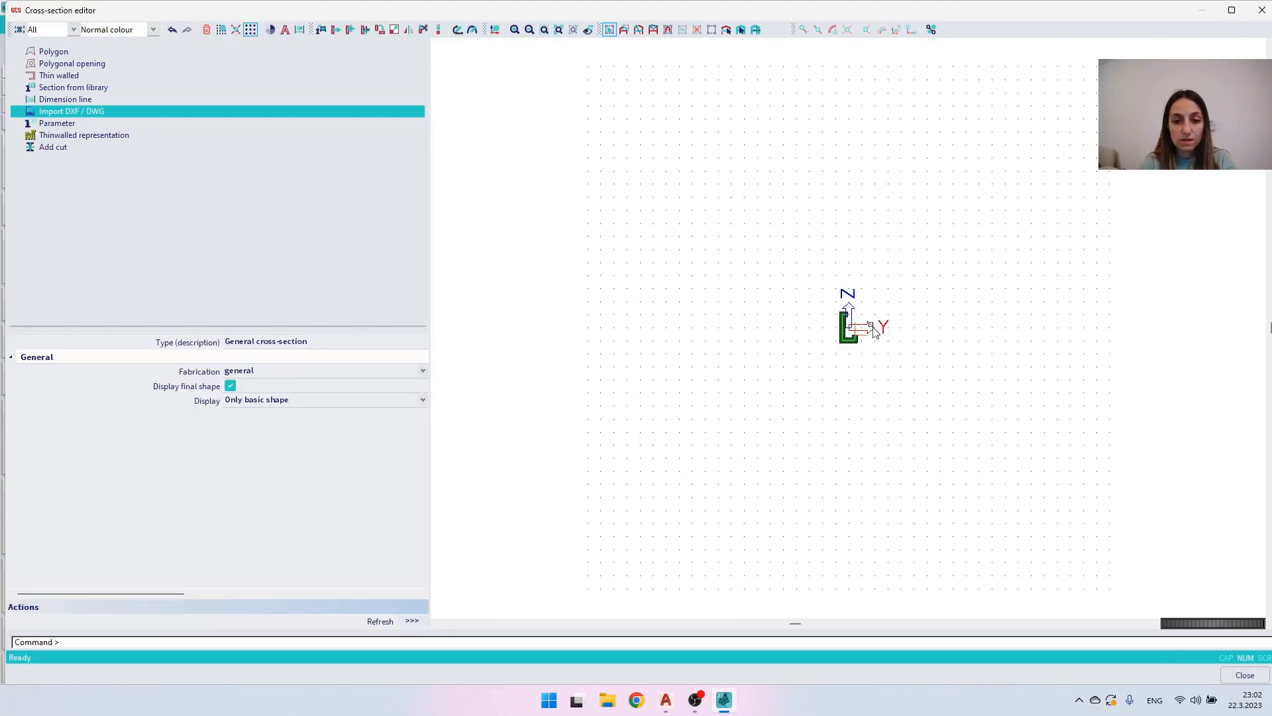
- Set the imported C-shaped wall's thickness to 4 mm, and clear the selection
drag(733, 271, 646, 253)
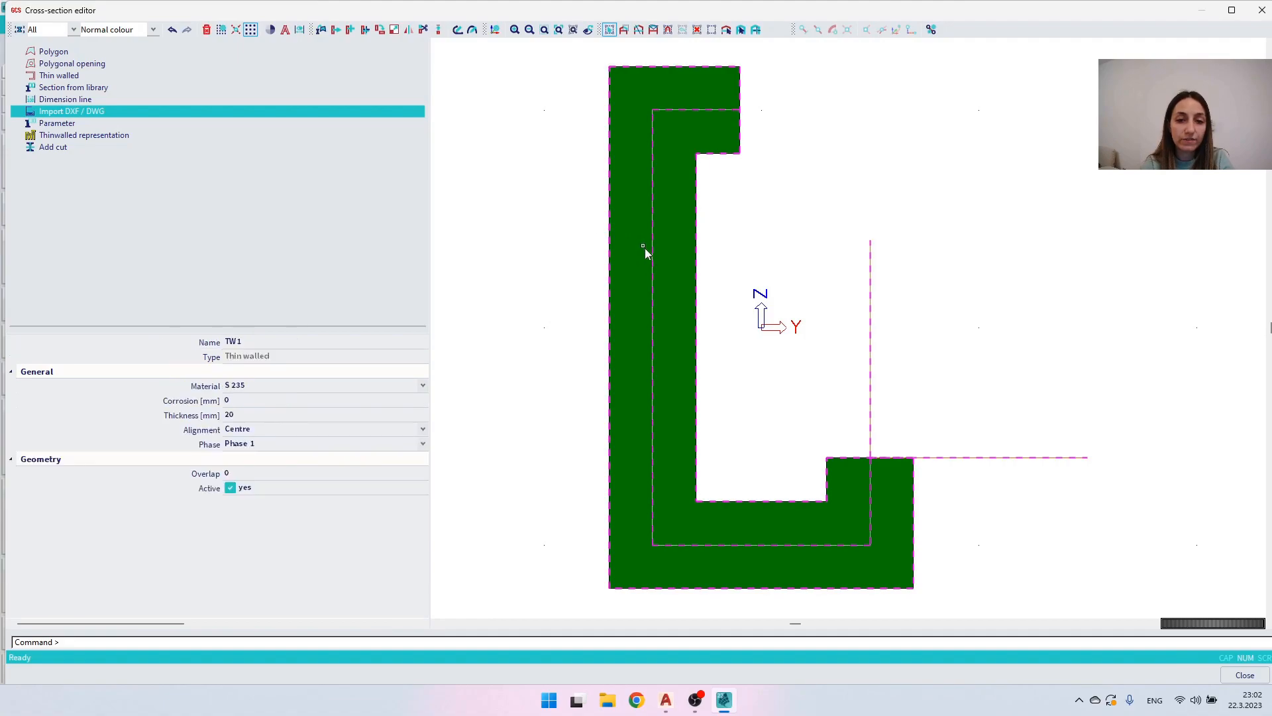
click(239, 416)
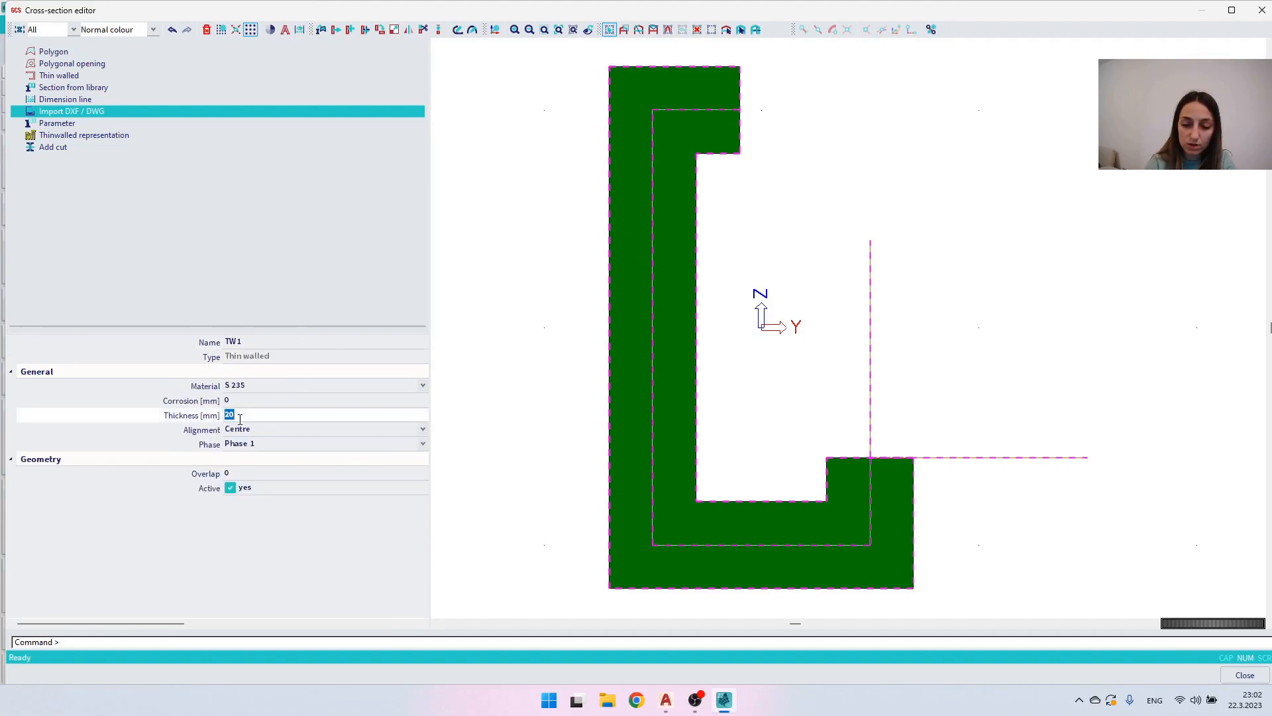
key(Return)
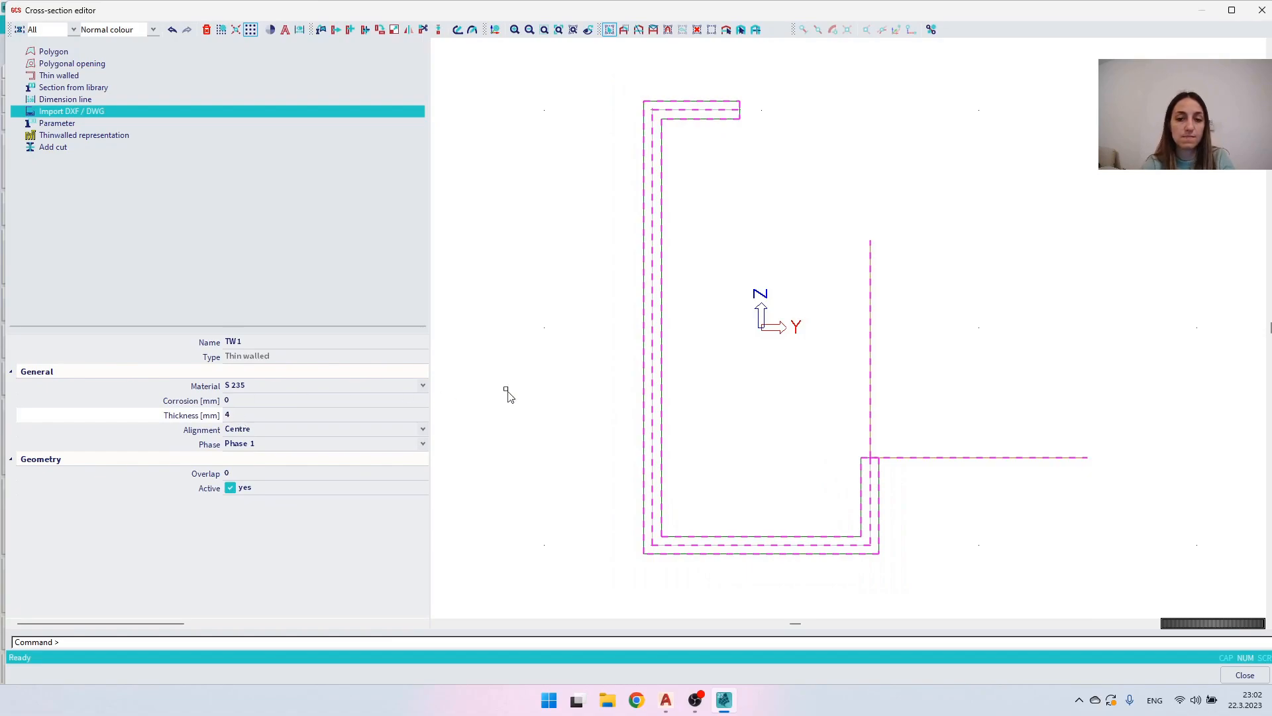
click(788, 303)
drag(687, 193, 606, 154)
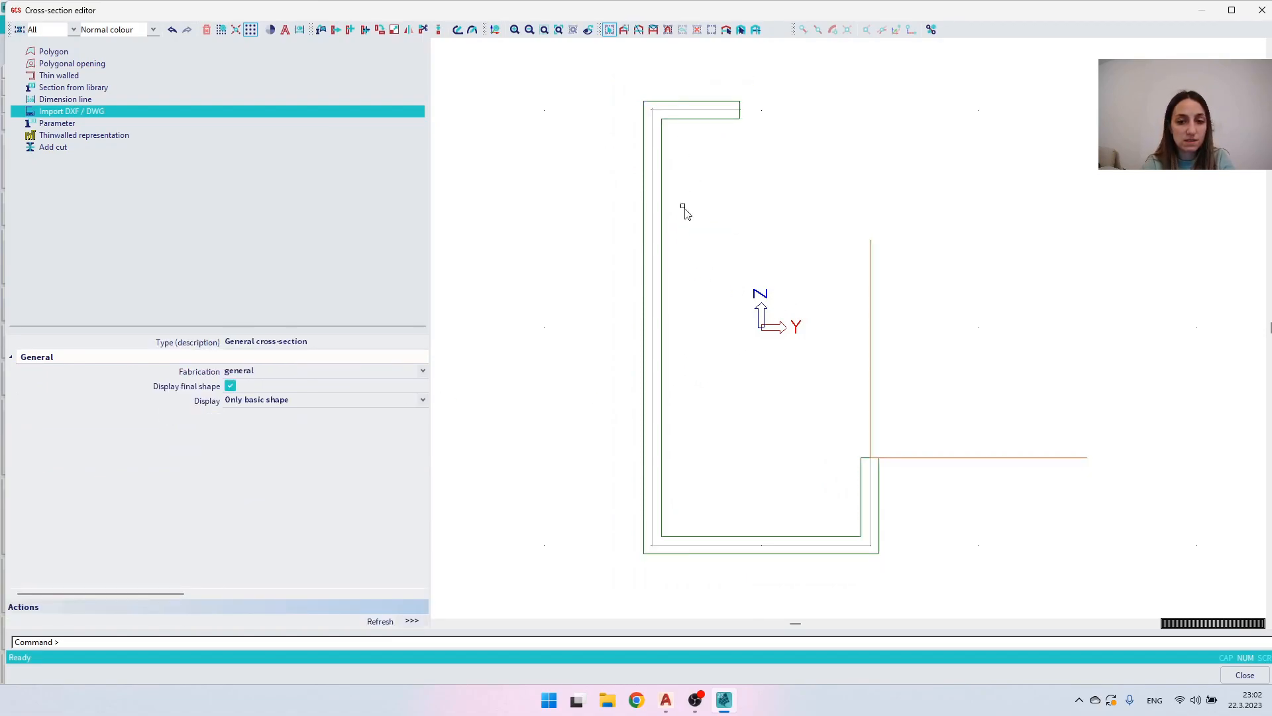
- Close the editor and accept the C-shaped cross-section, then start another general cross-section
click(1246, 675)
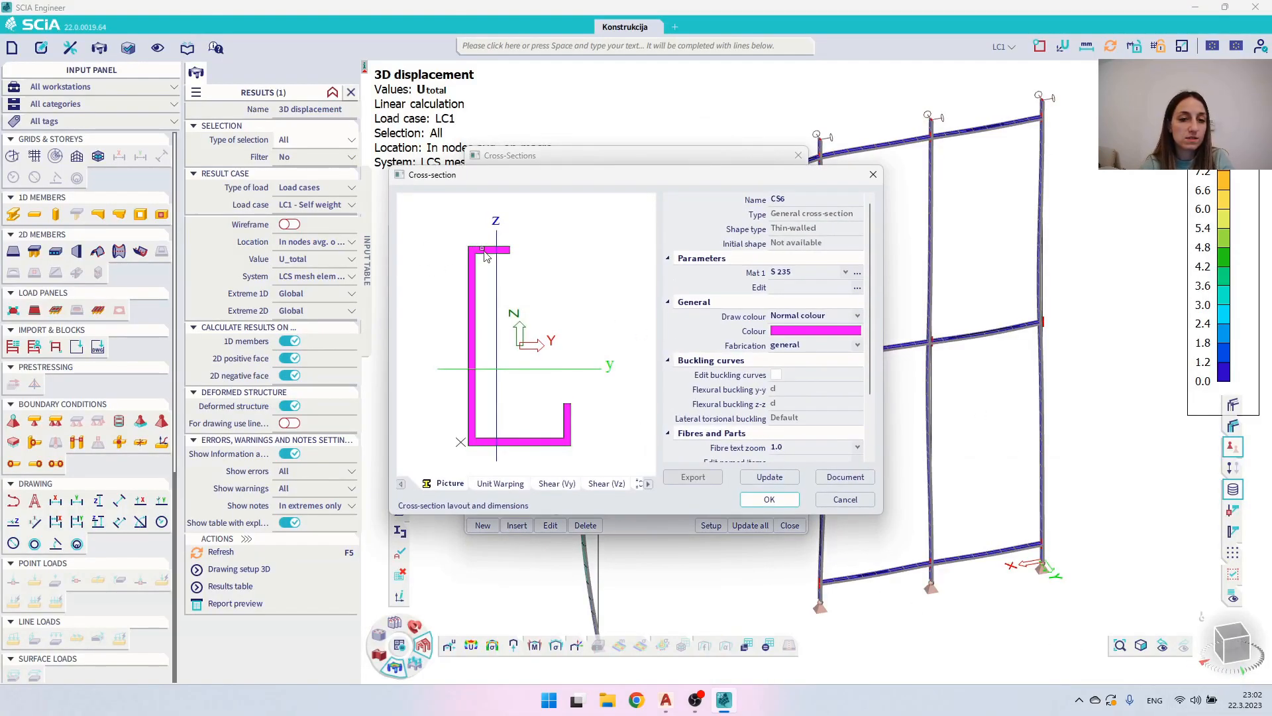
click(790, 501)
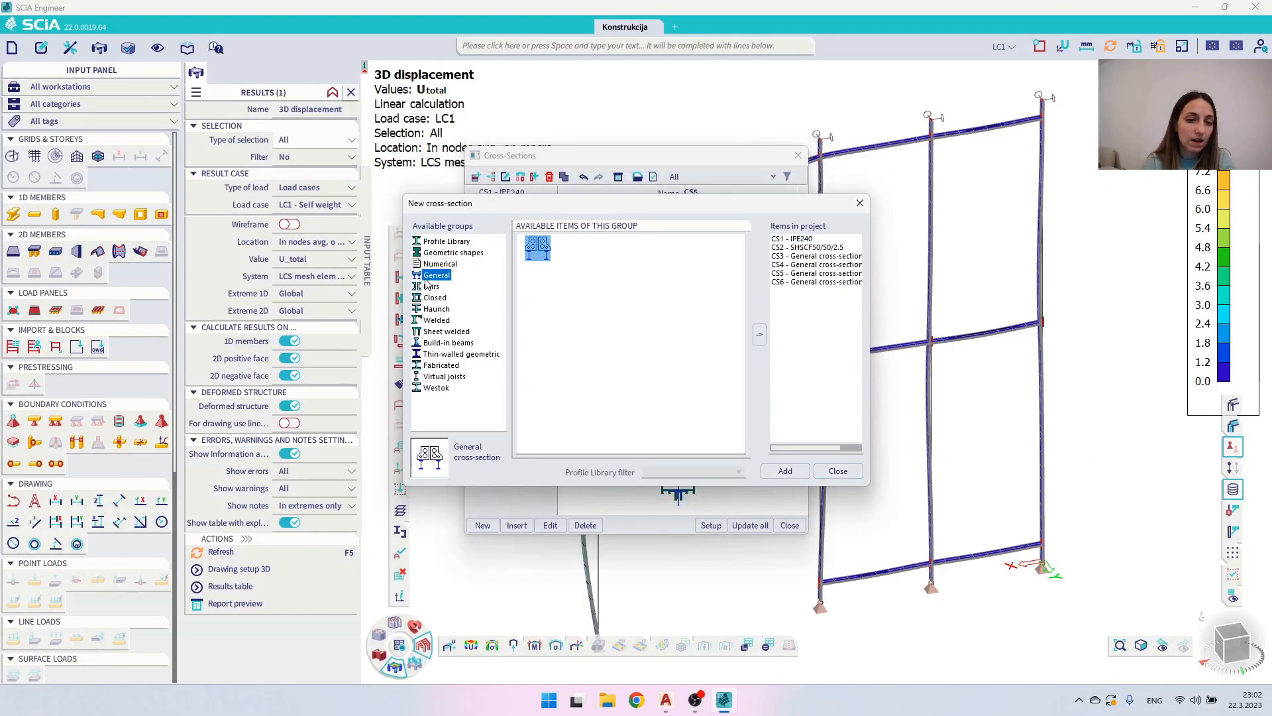
double_click(536, 248)
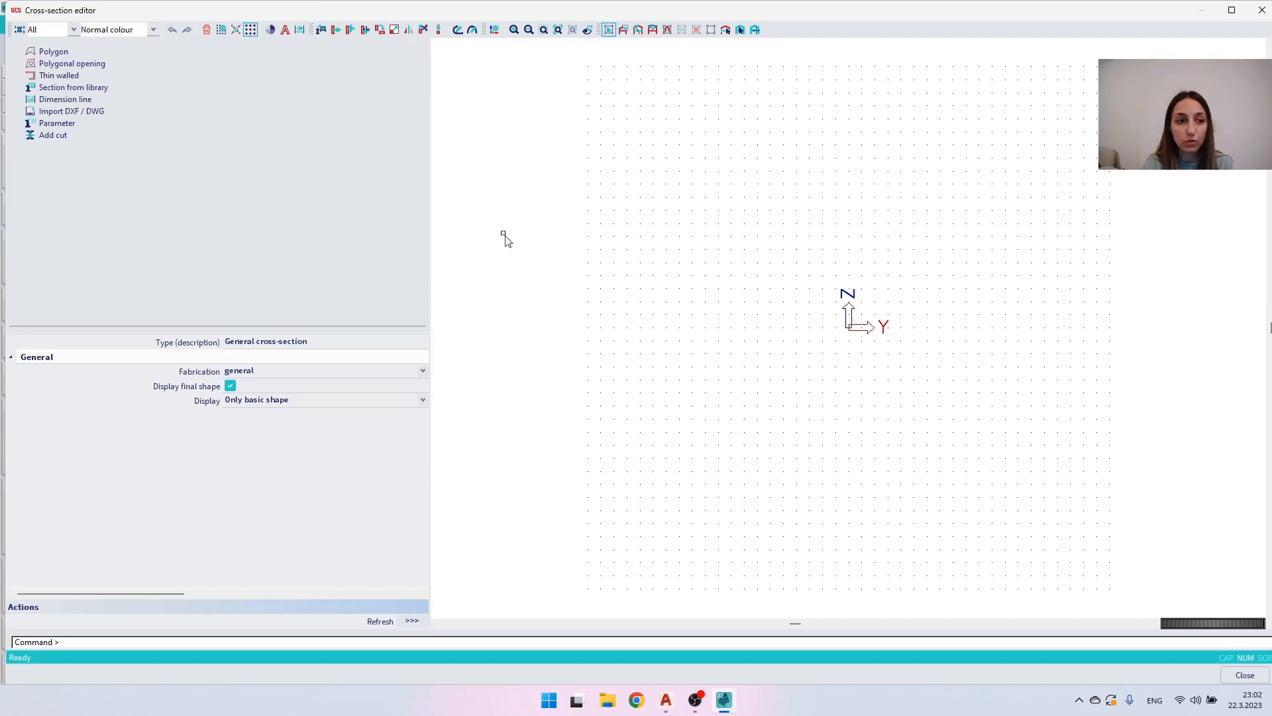
- Draw a U-shaped thin wall with default properties from -125 50 down to the Y axis, across, and up to 125 50
click(64, 78)
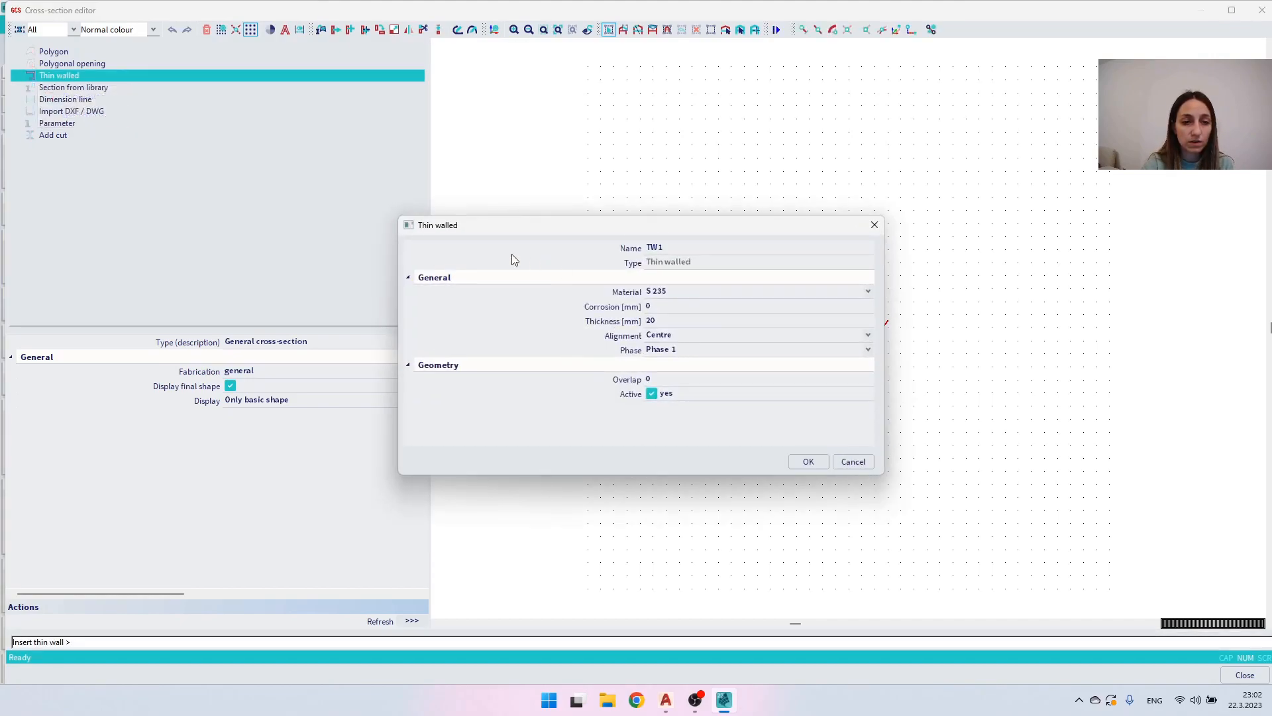
click(819, 464)
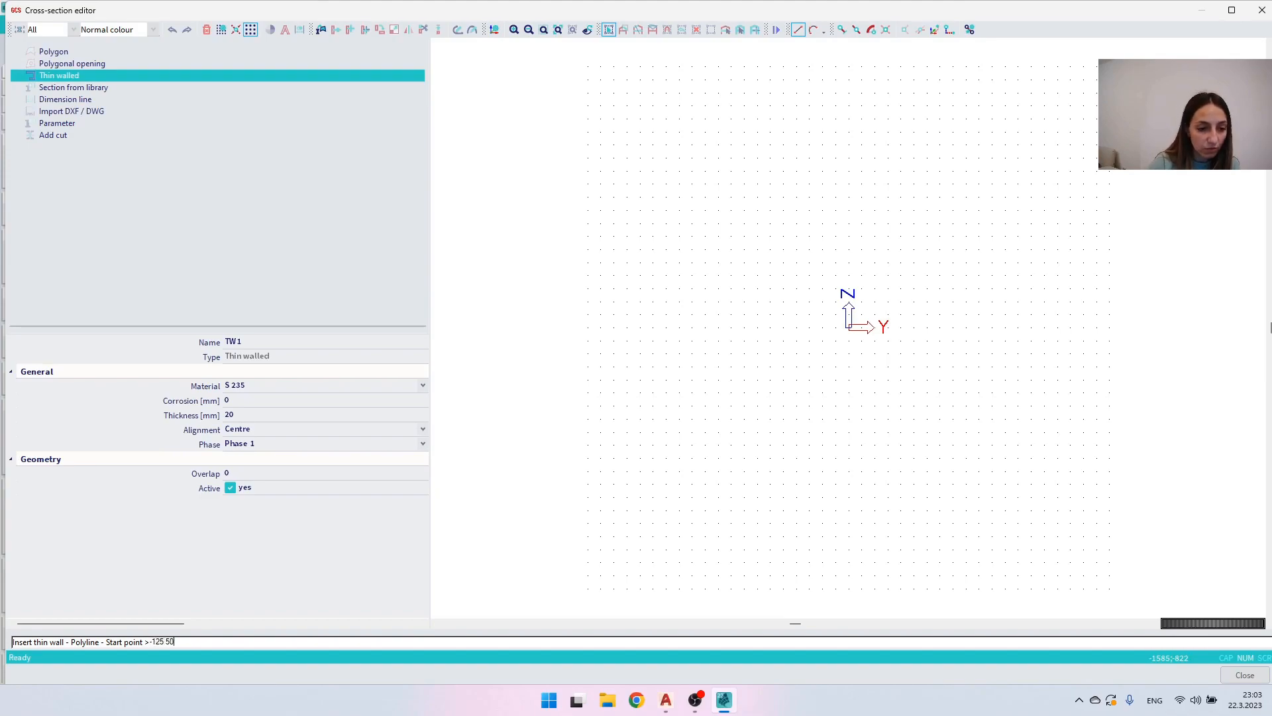
key(Return)
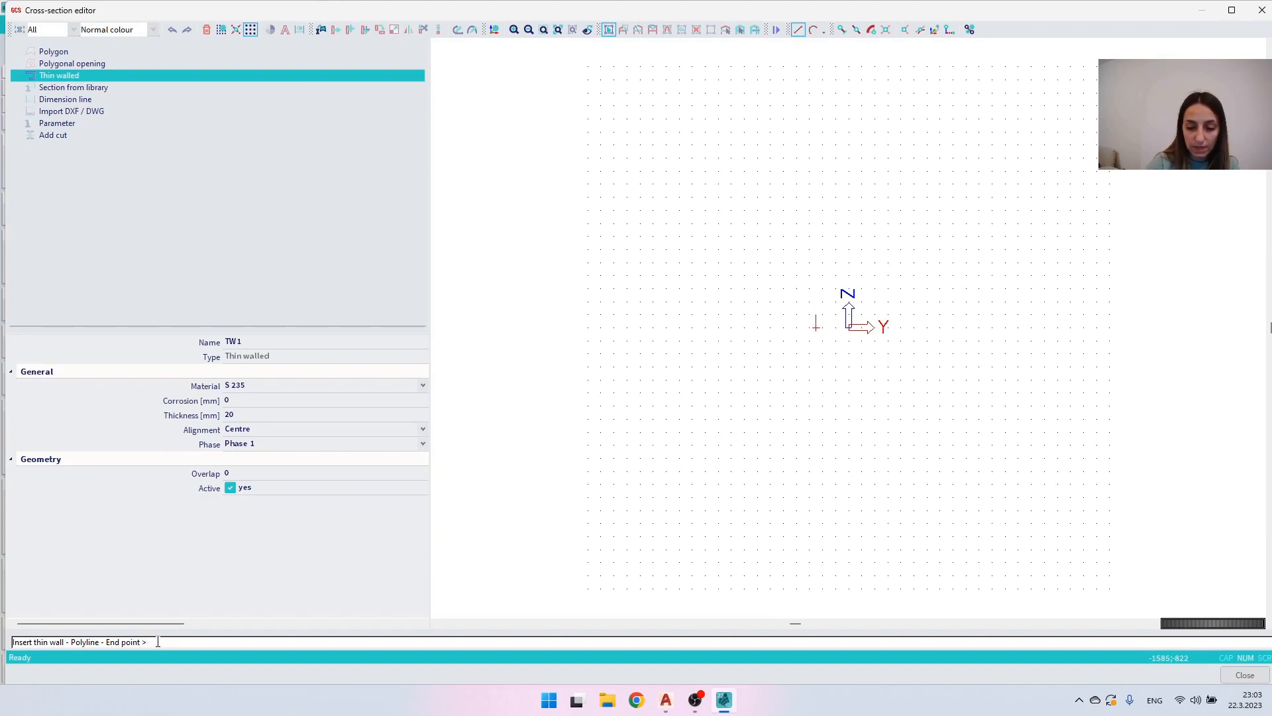
text(125 50)
key(Return)
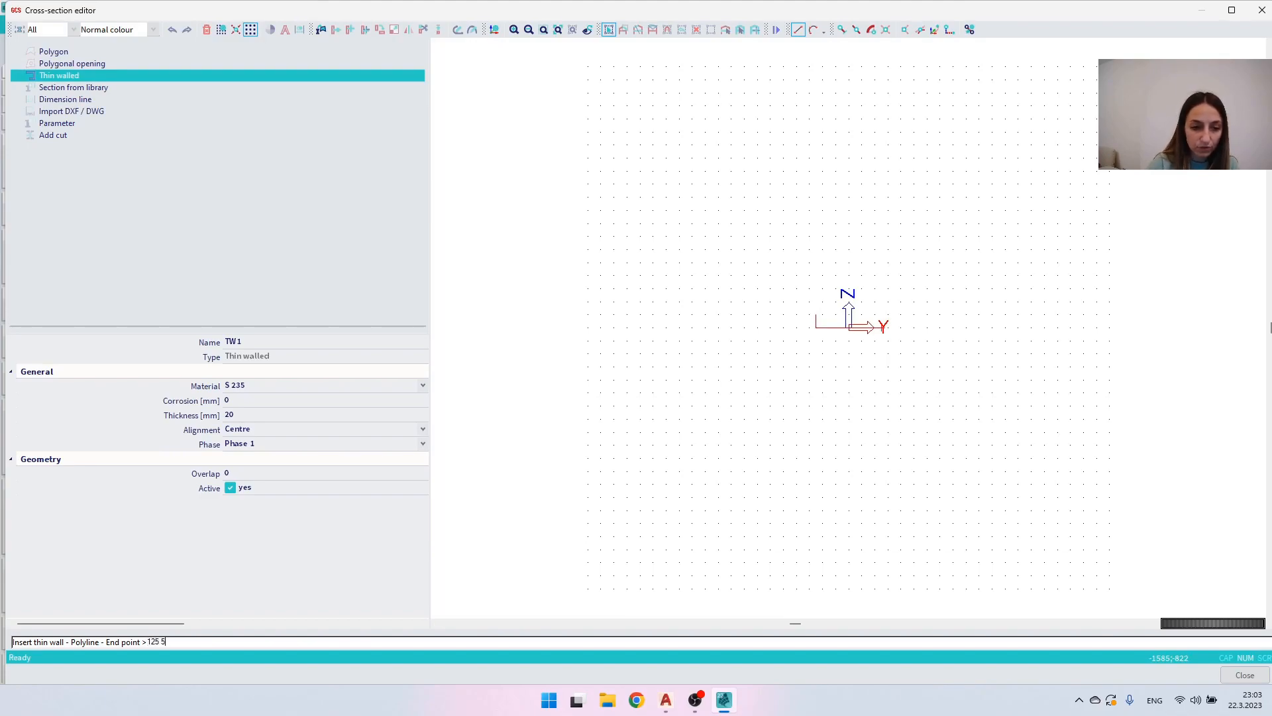
key(Return)
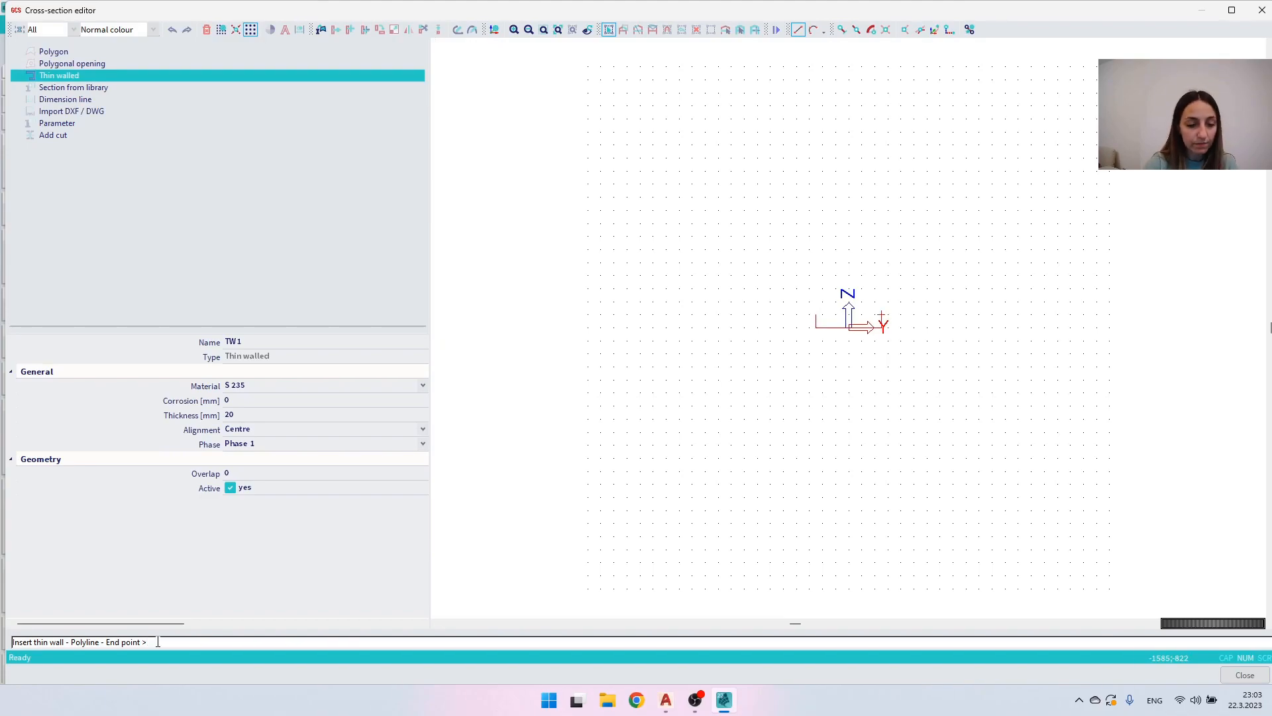
key(Return)
key(Escape)
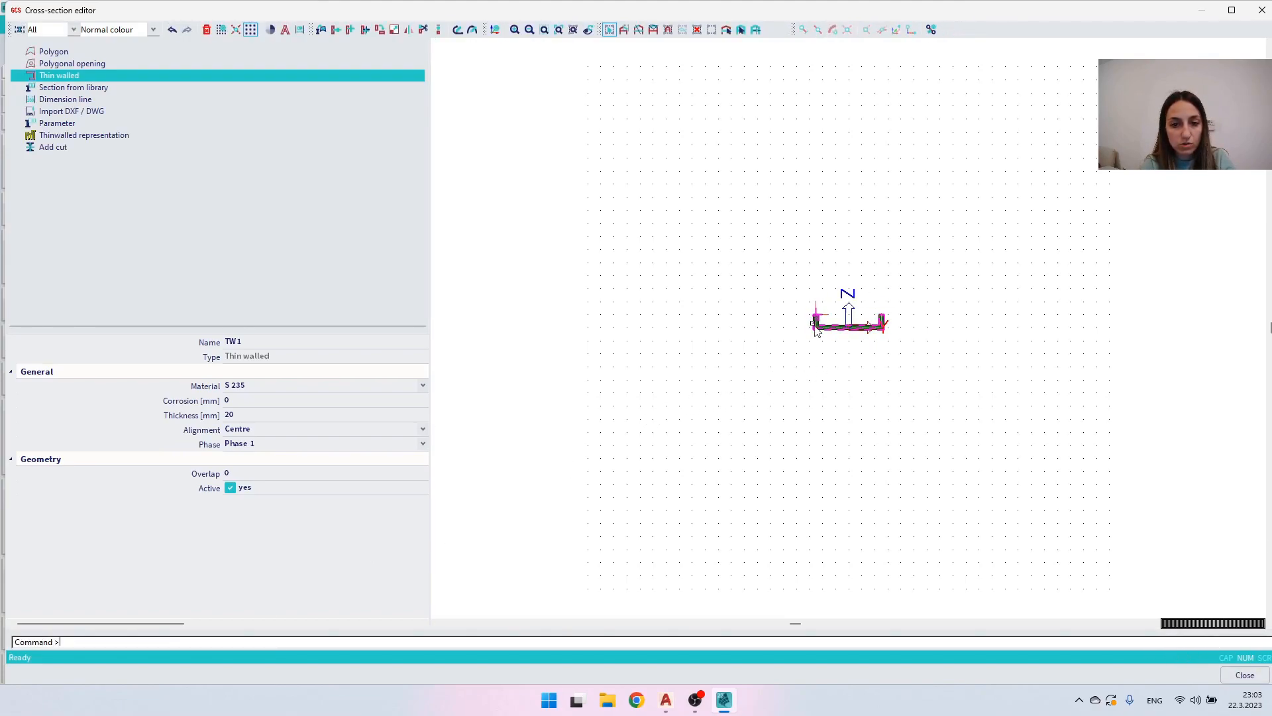
- Set the U-shaped wall's thickness to 6 mm, and clear the selection
click(236, 415)
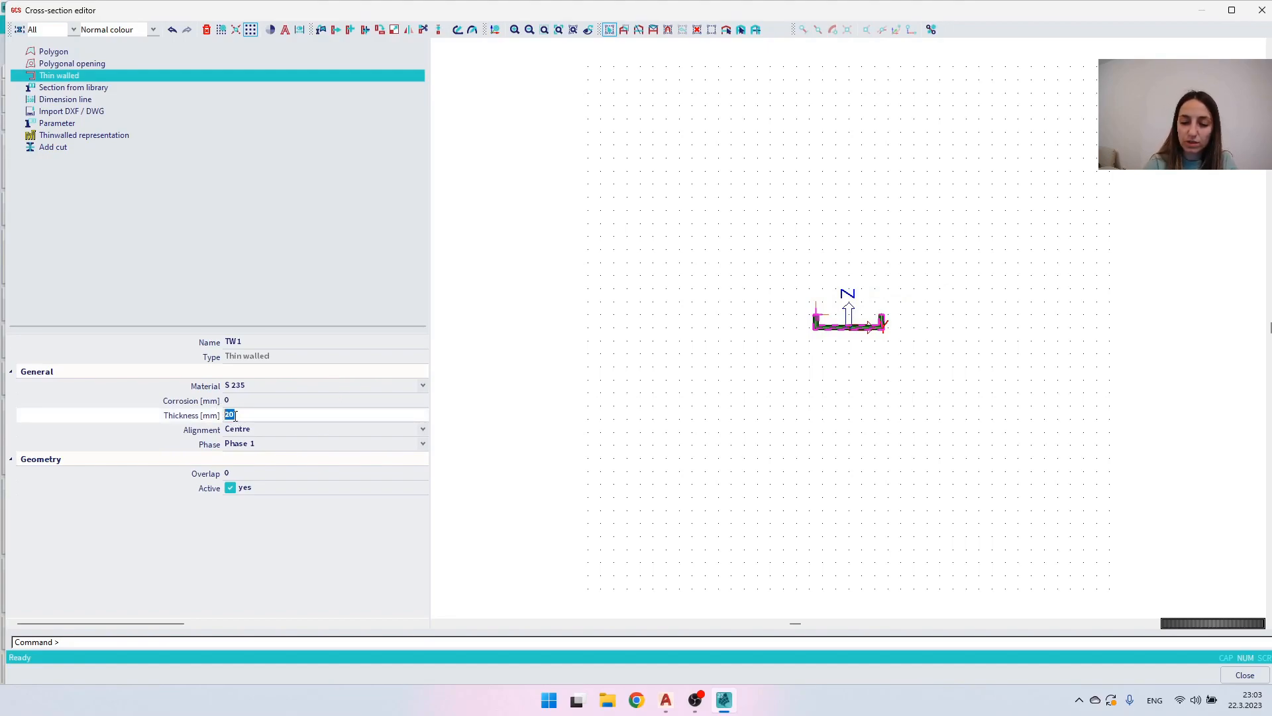
text(6)
key(Return)
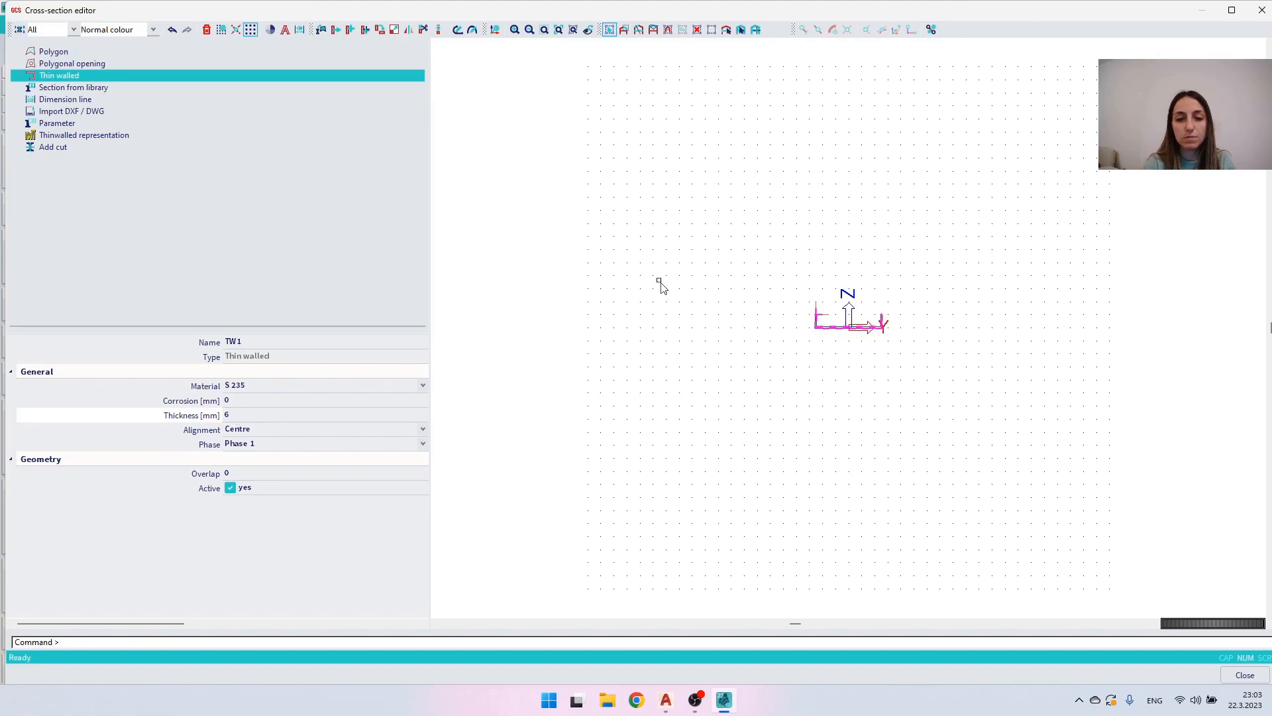
middle_click(659, 281)
middle_click(659, 281)
key(Escape)
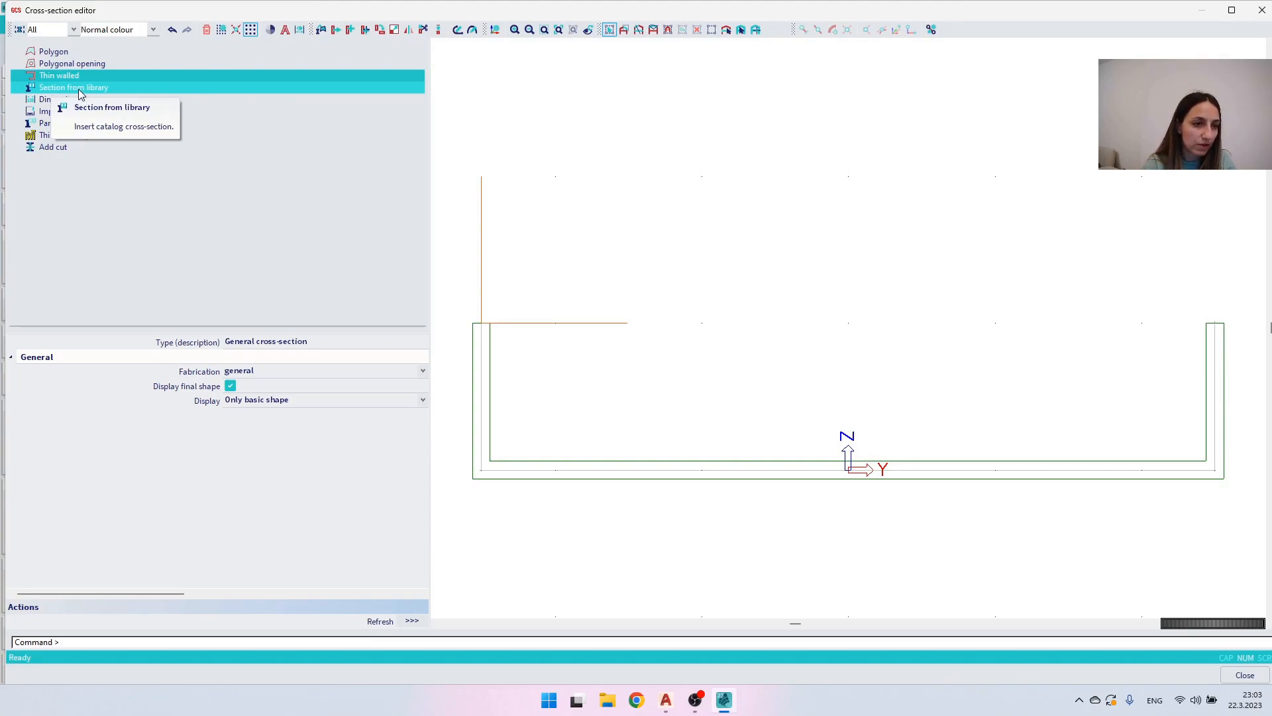
- View the section library without adding a shape, then close the editor and accept the U-shaped general cross-section
click(79, 92)
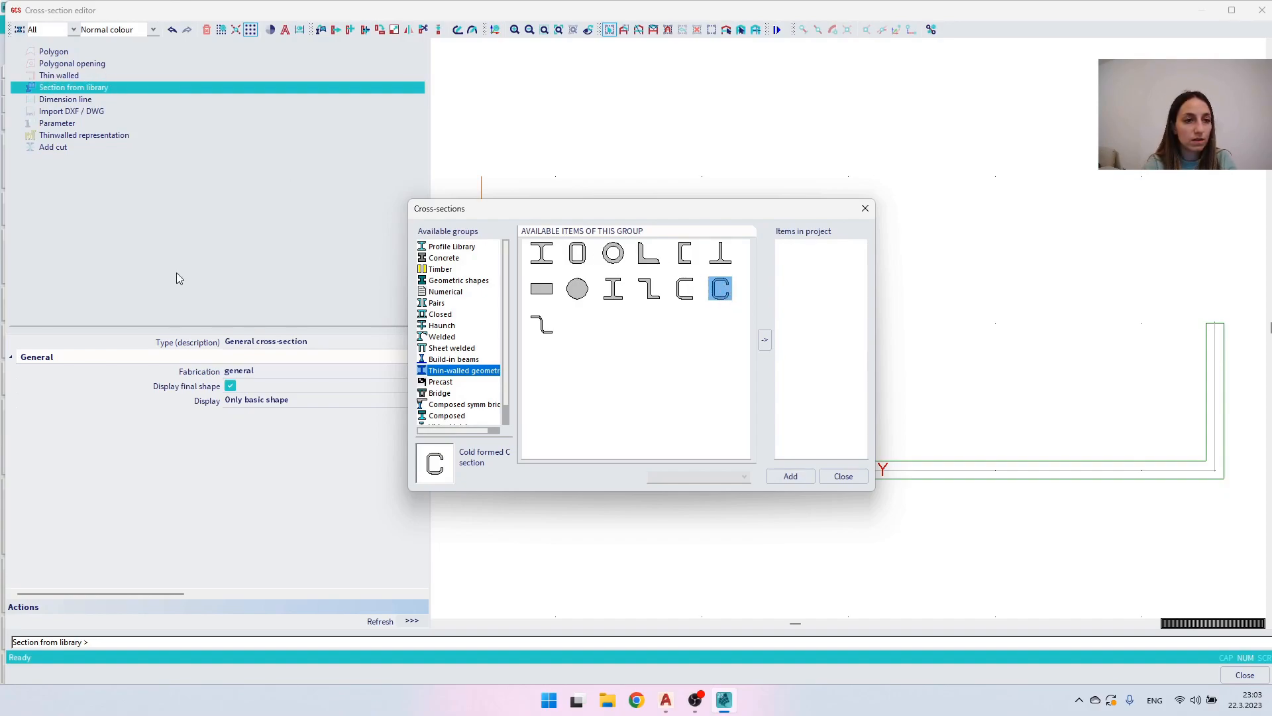
click(843, 477)
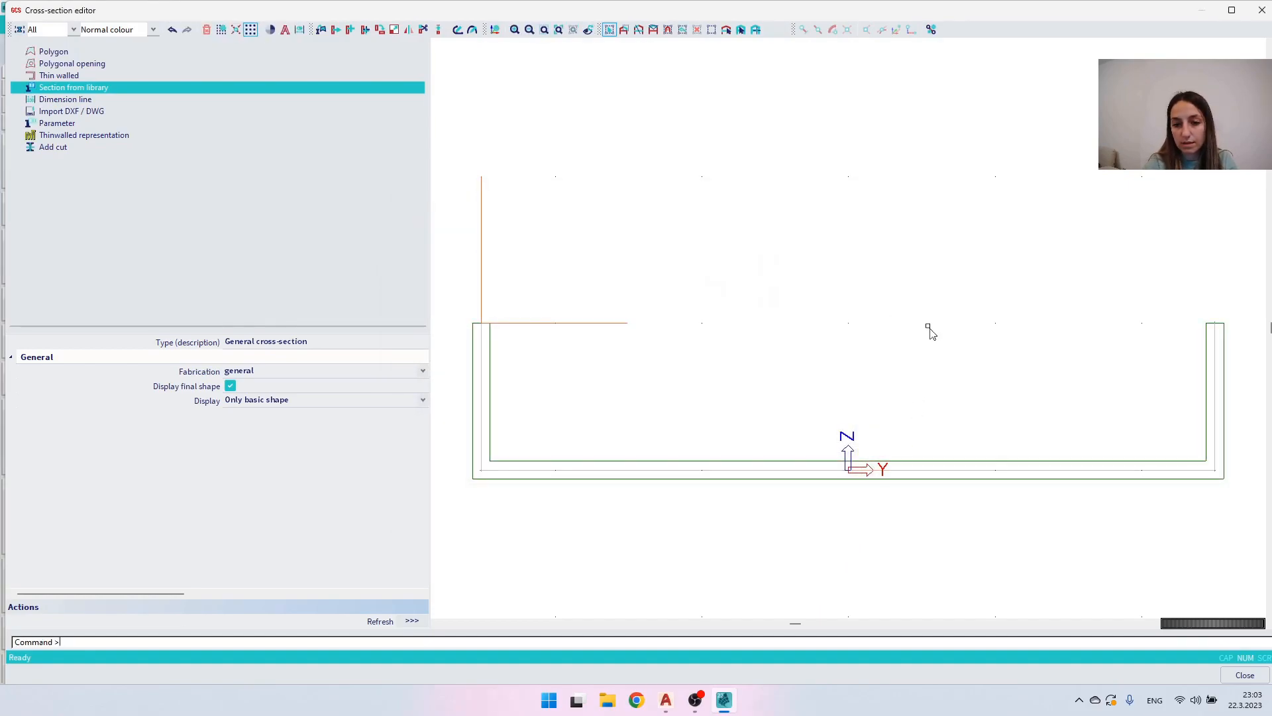
click(1244, 675)
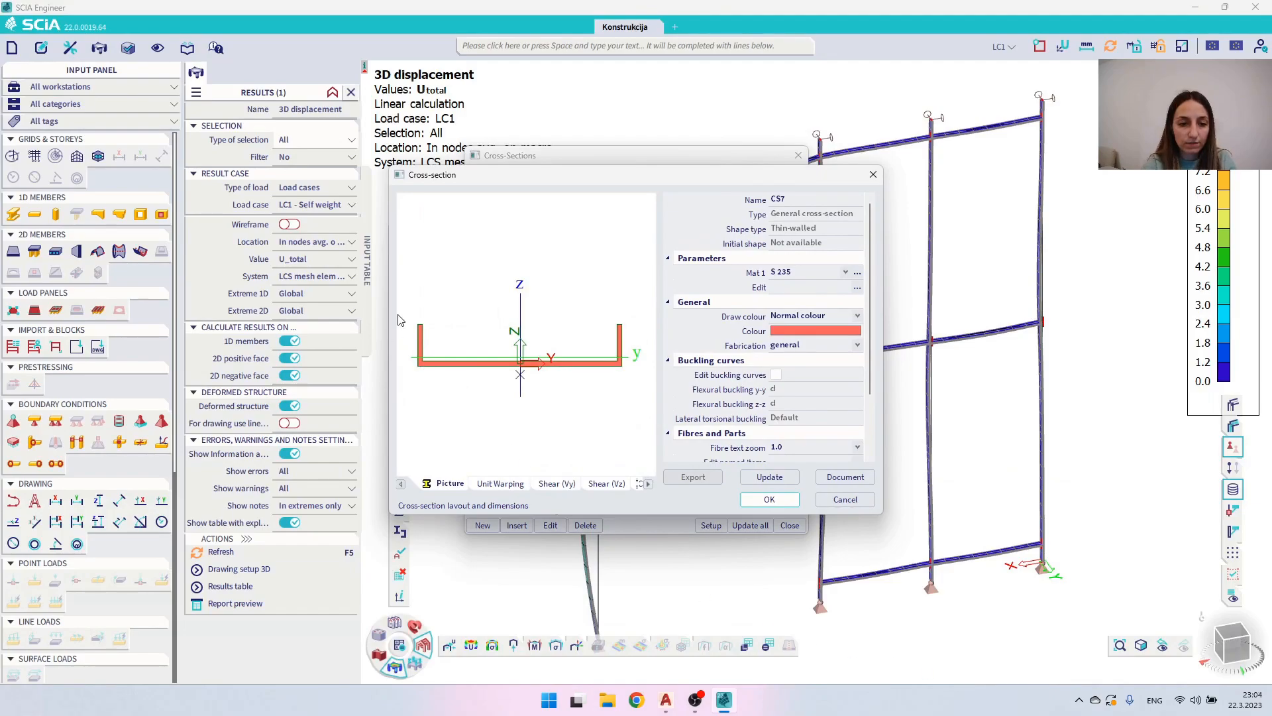
click(768, 500)
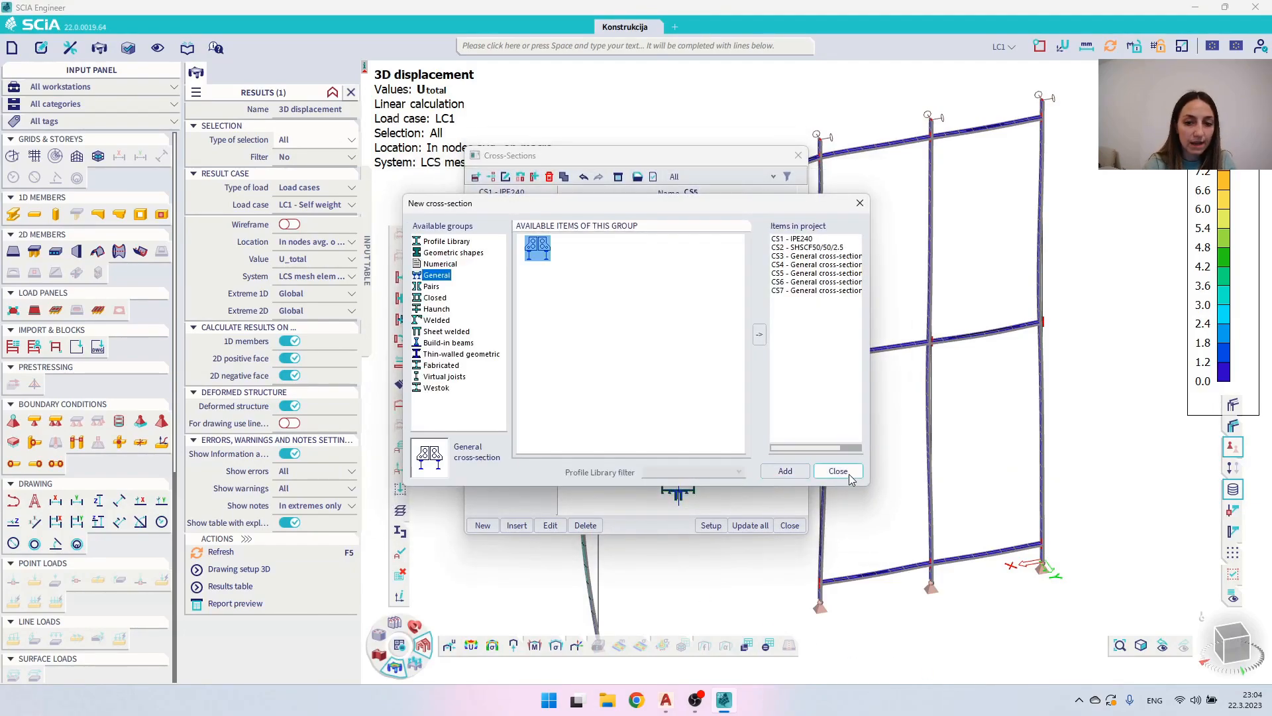
click(837, 471)
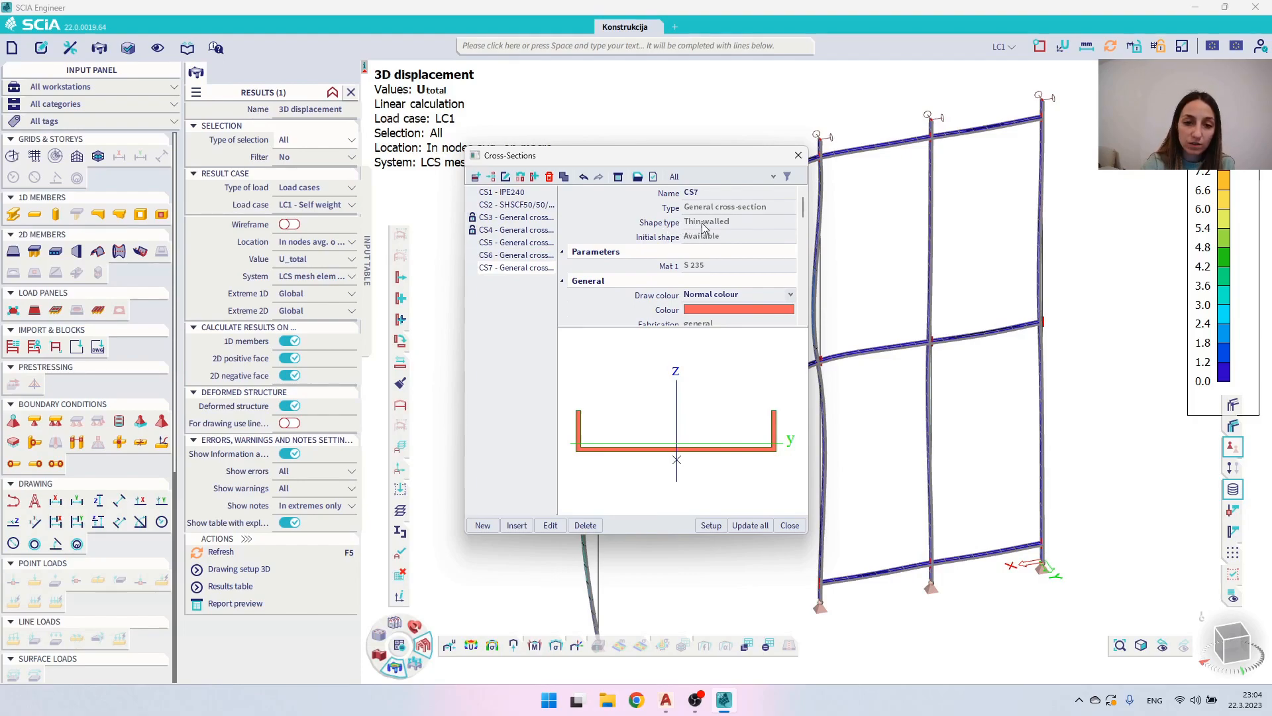
- Compare the shape types of general cross-sections CS4 and CS7 in the cross-section list
click(501, 232)
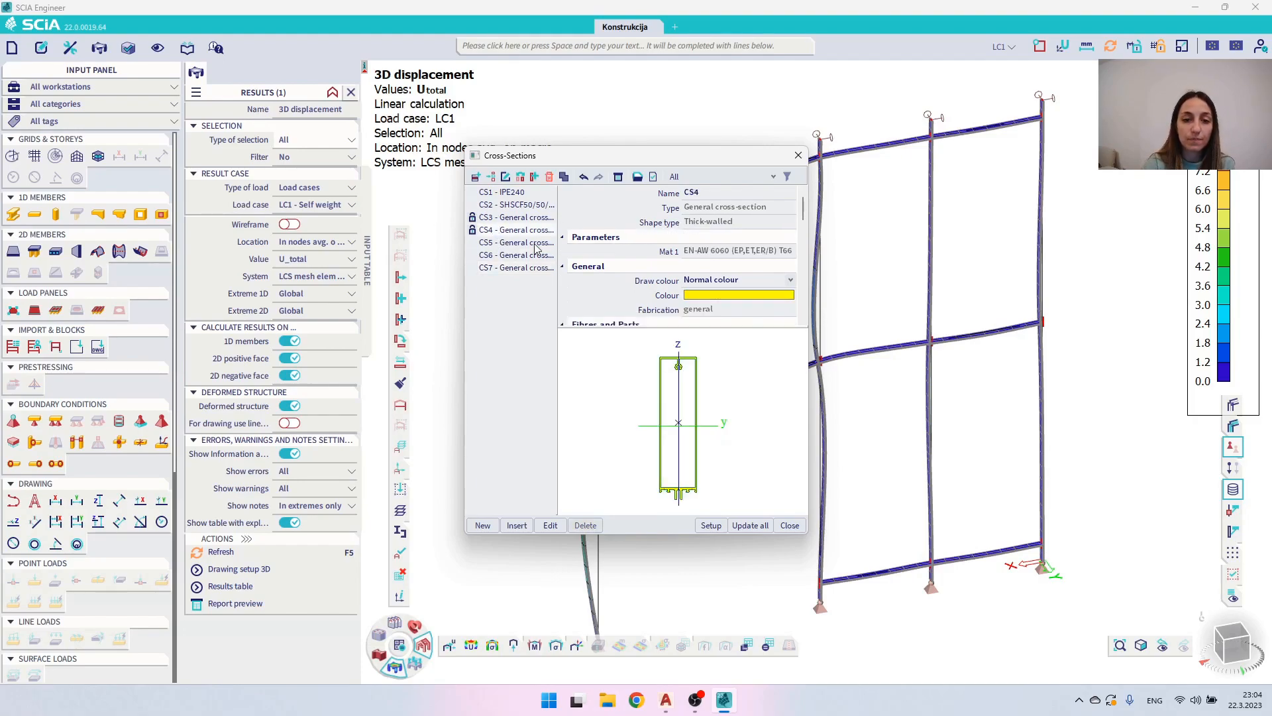
click(510, 268)
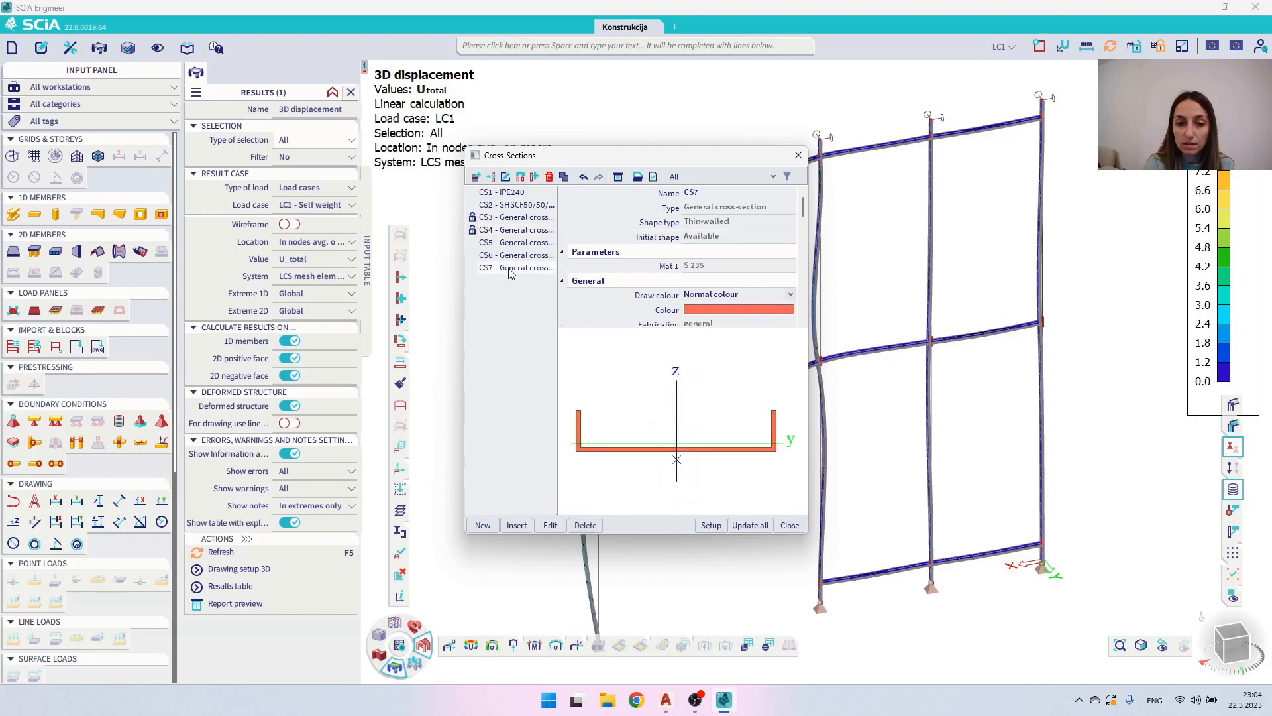
click(488, 232)
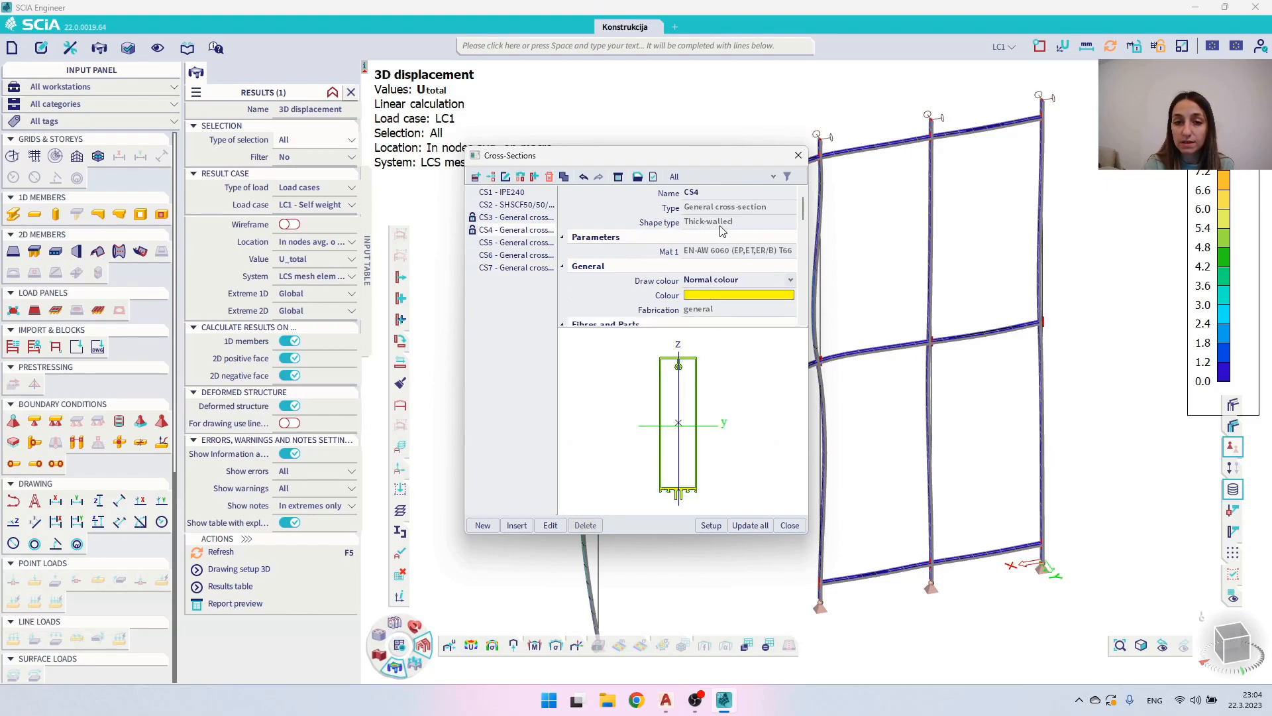
click(538, 268)
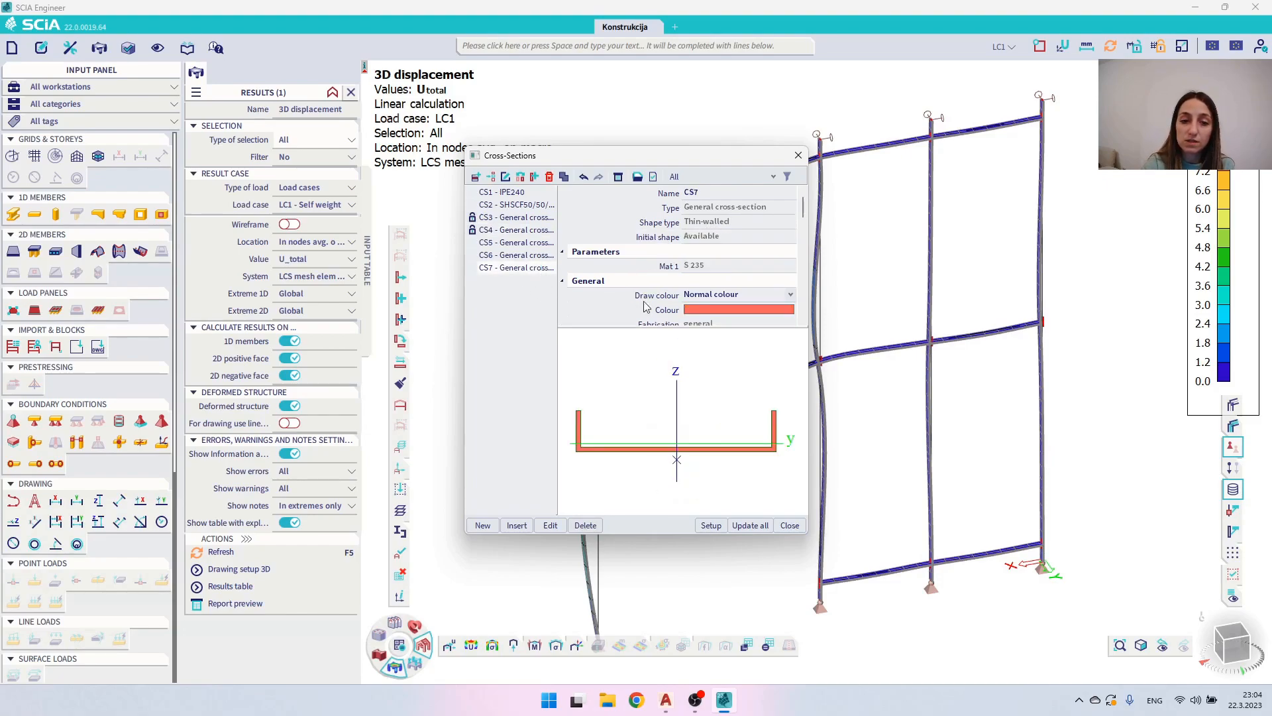